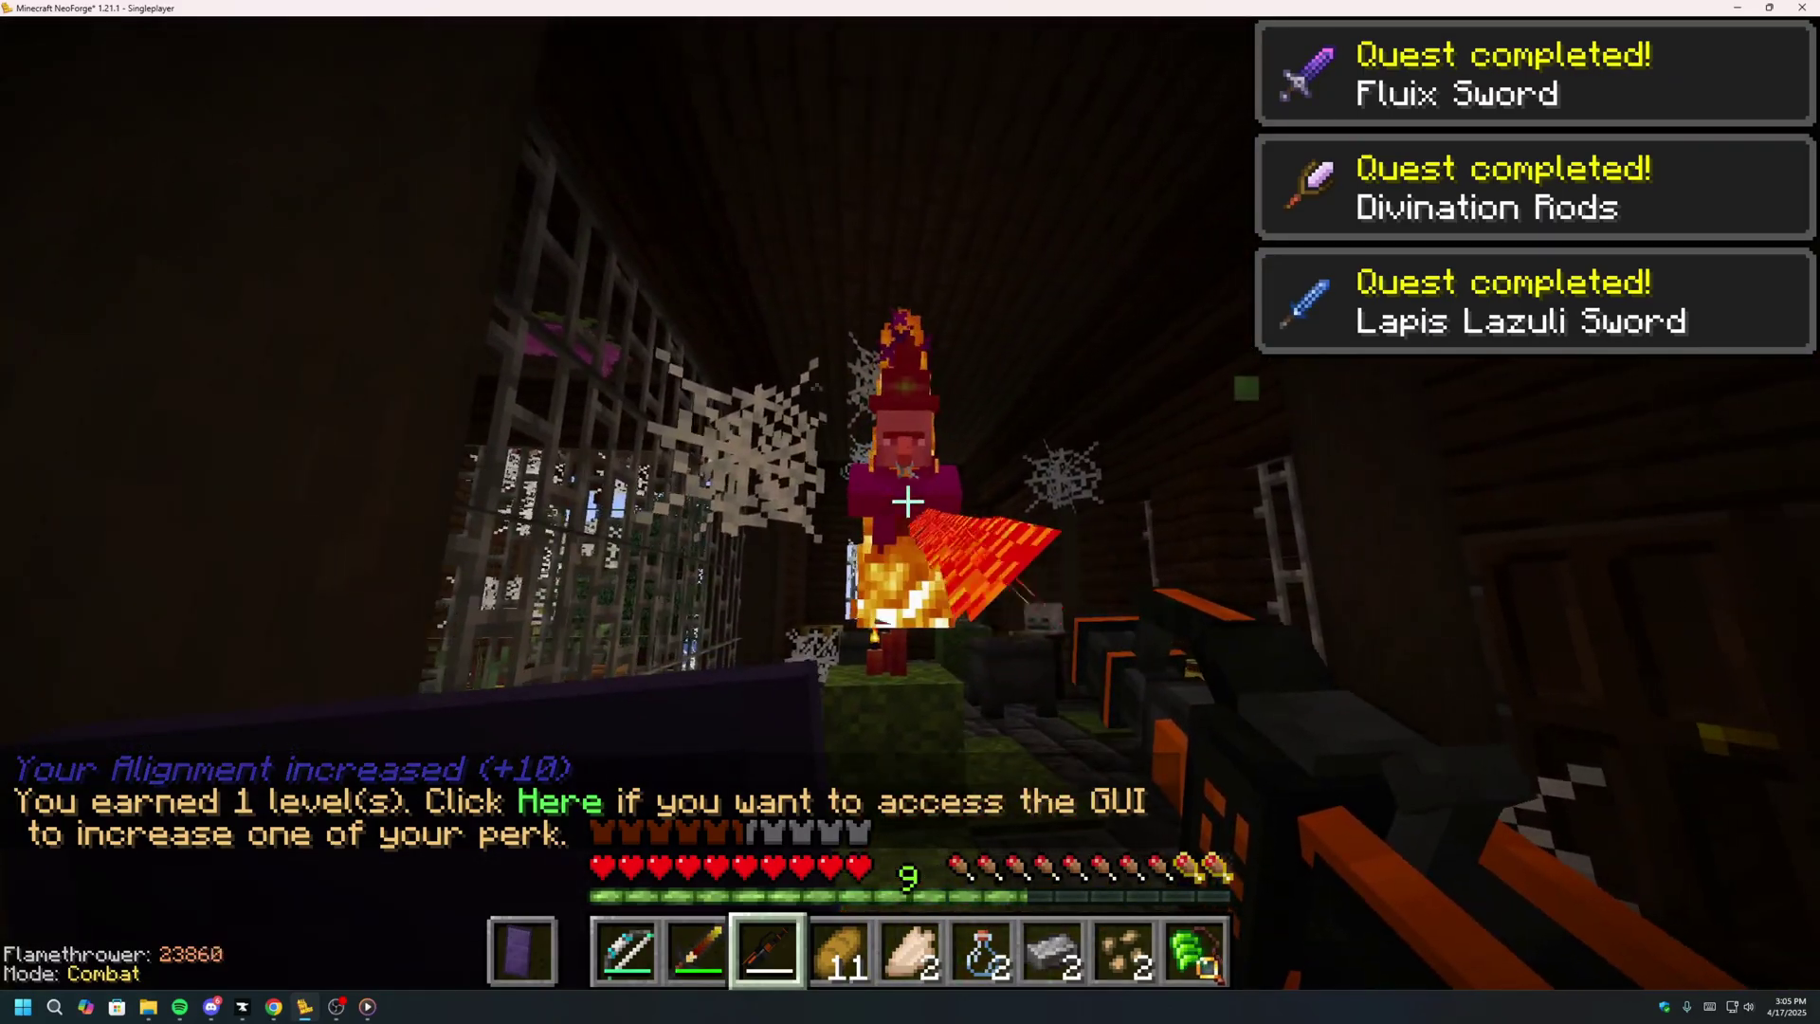
# Defeat the Archer Pirates with the sword and mine their spawner with the Atomic Disassembler.
pyautogui.press('w')
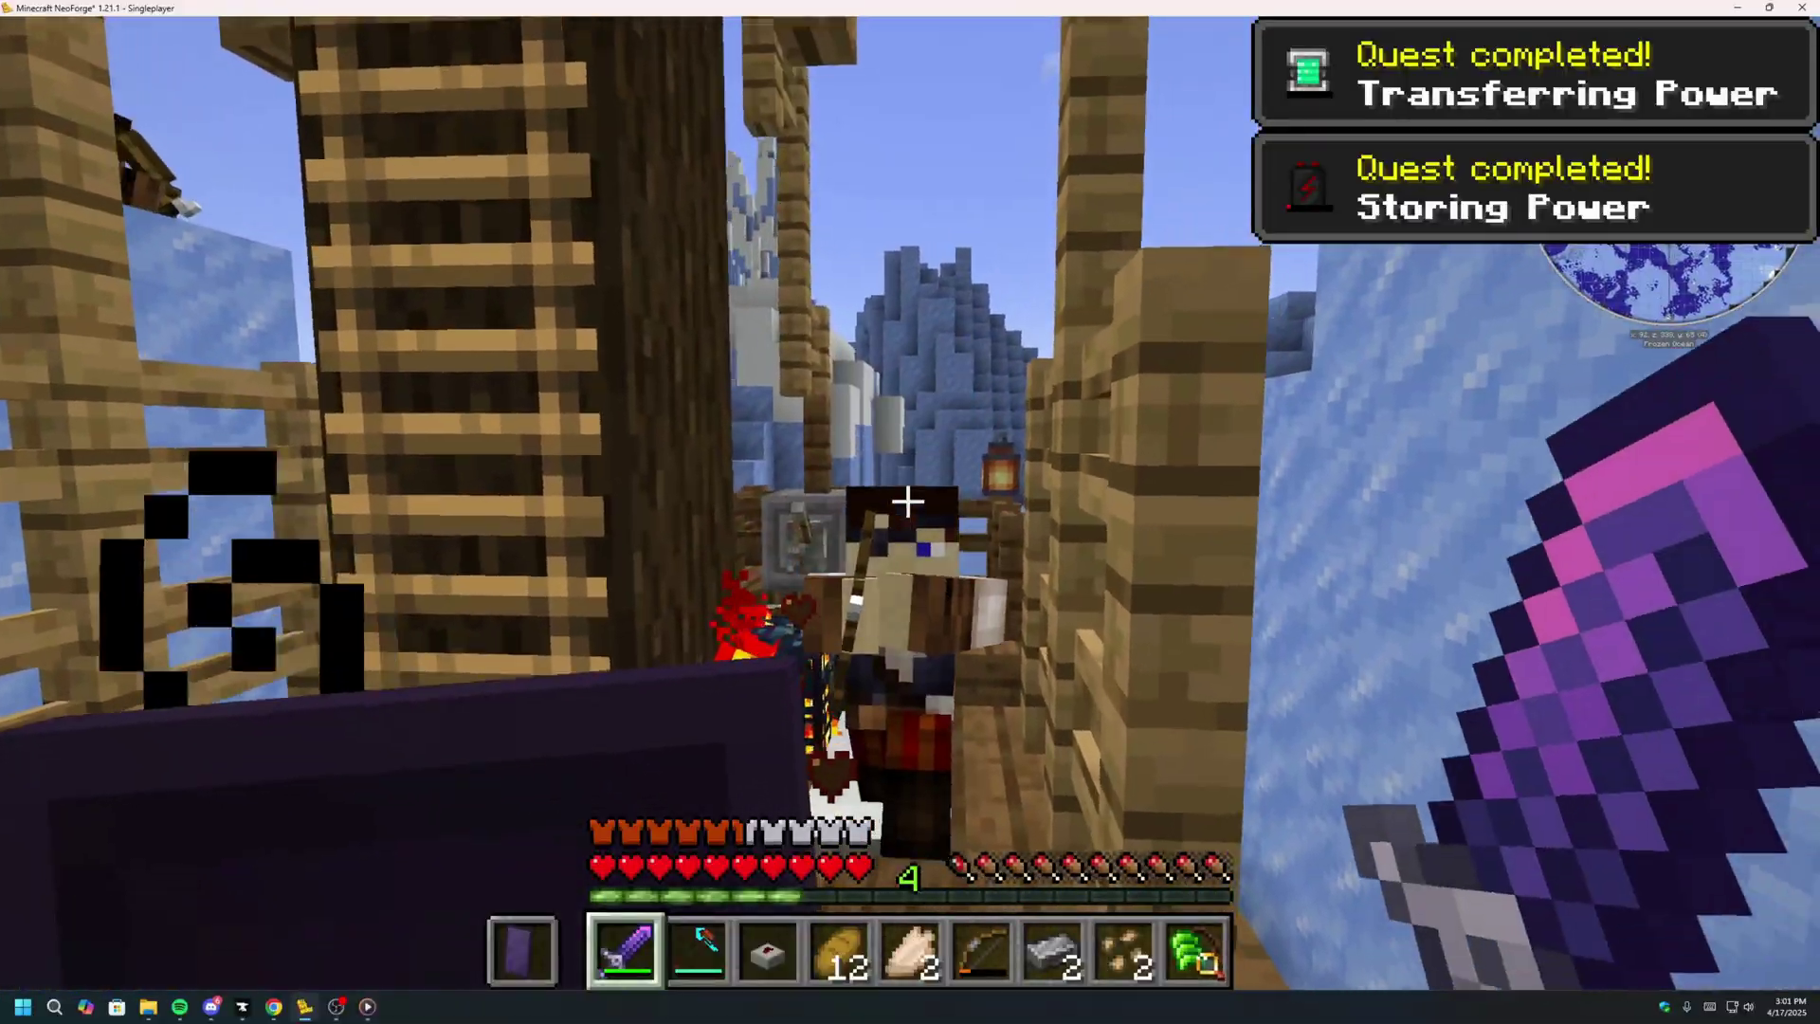
pyautogui.click(908, 503)
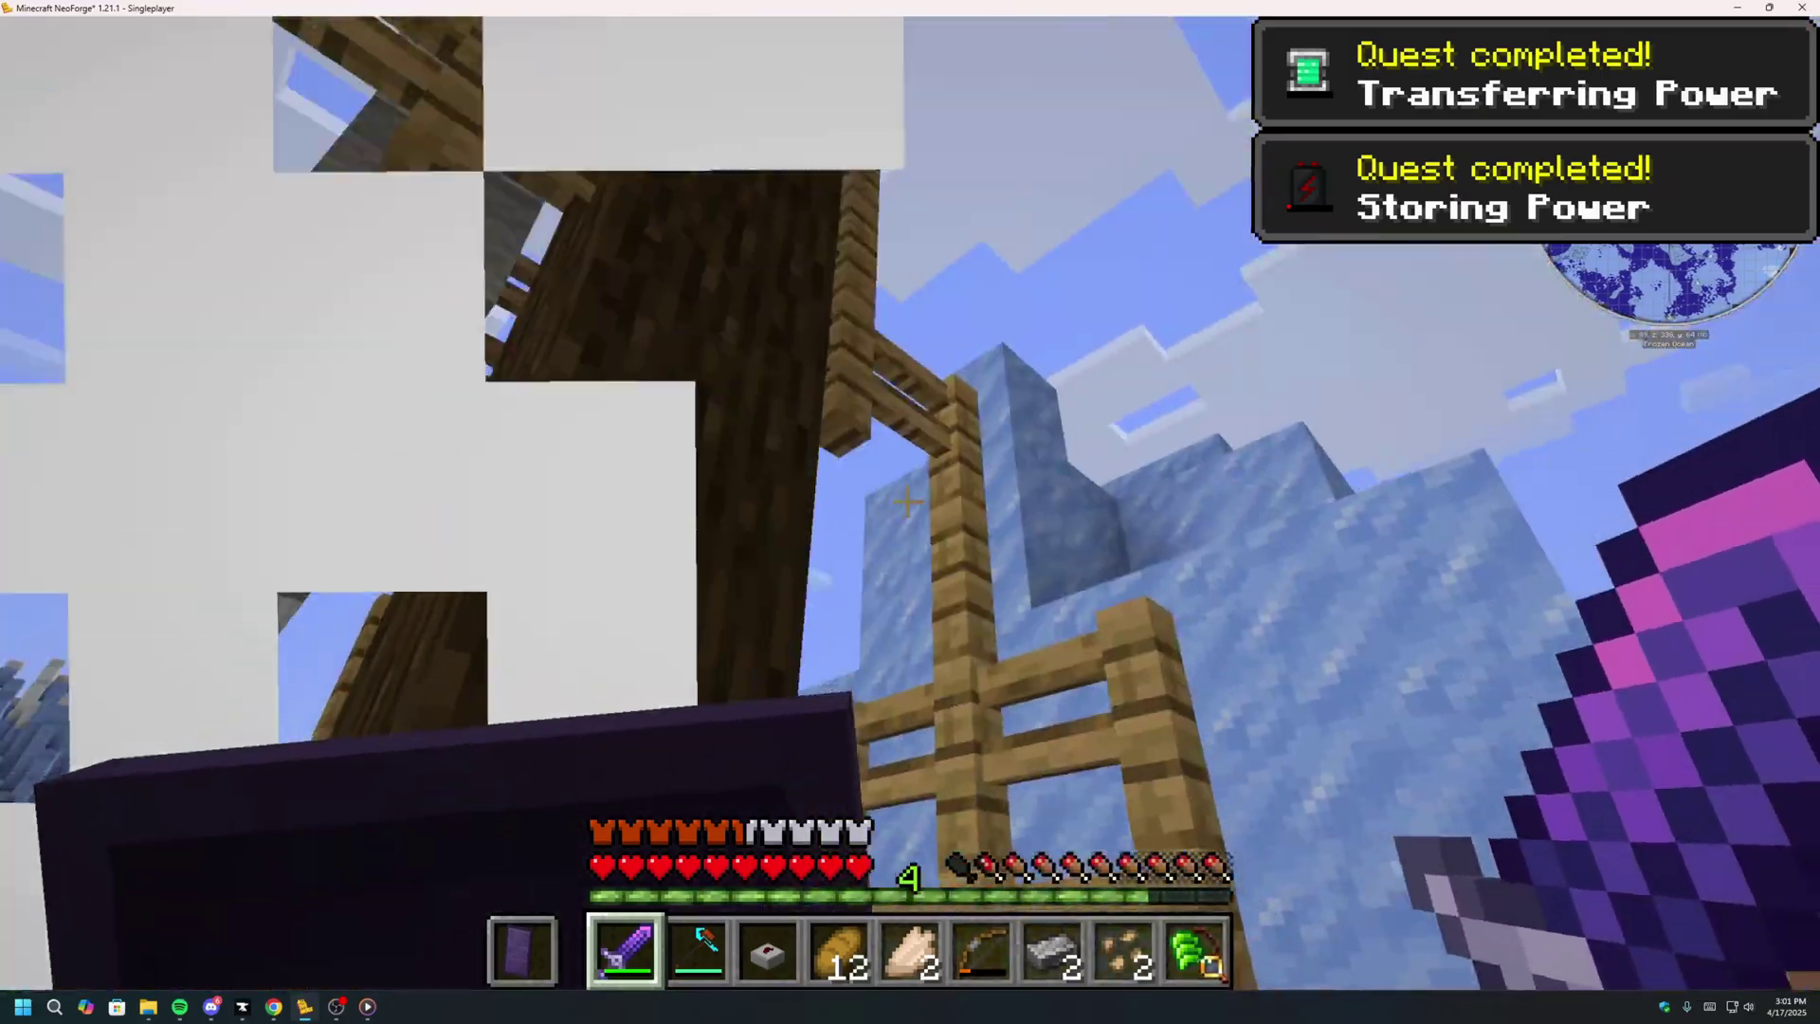
pyautogui.click(908, 502)
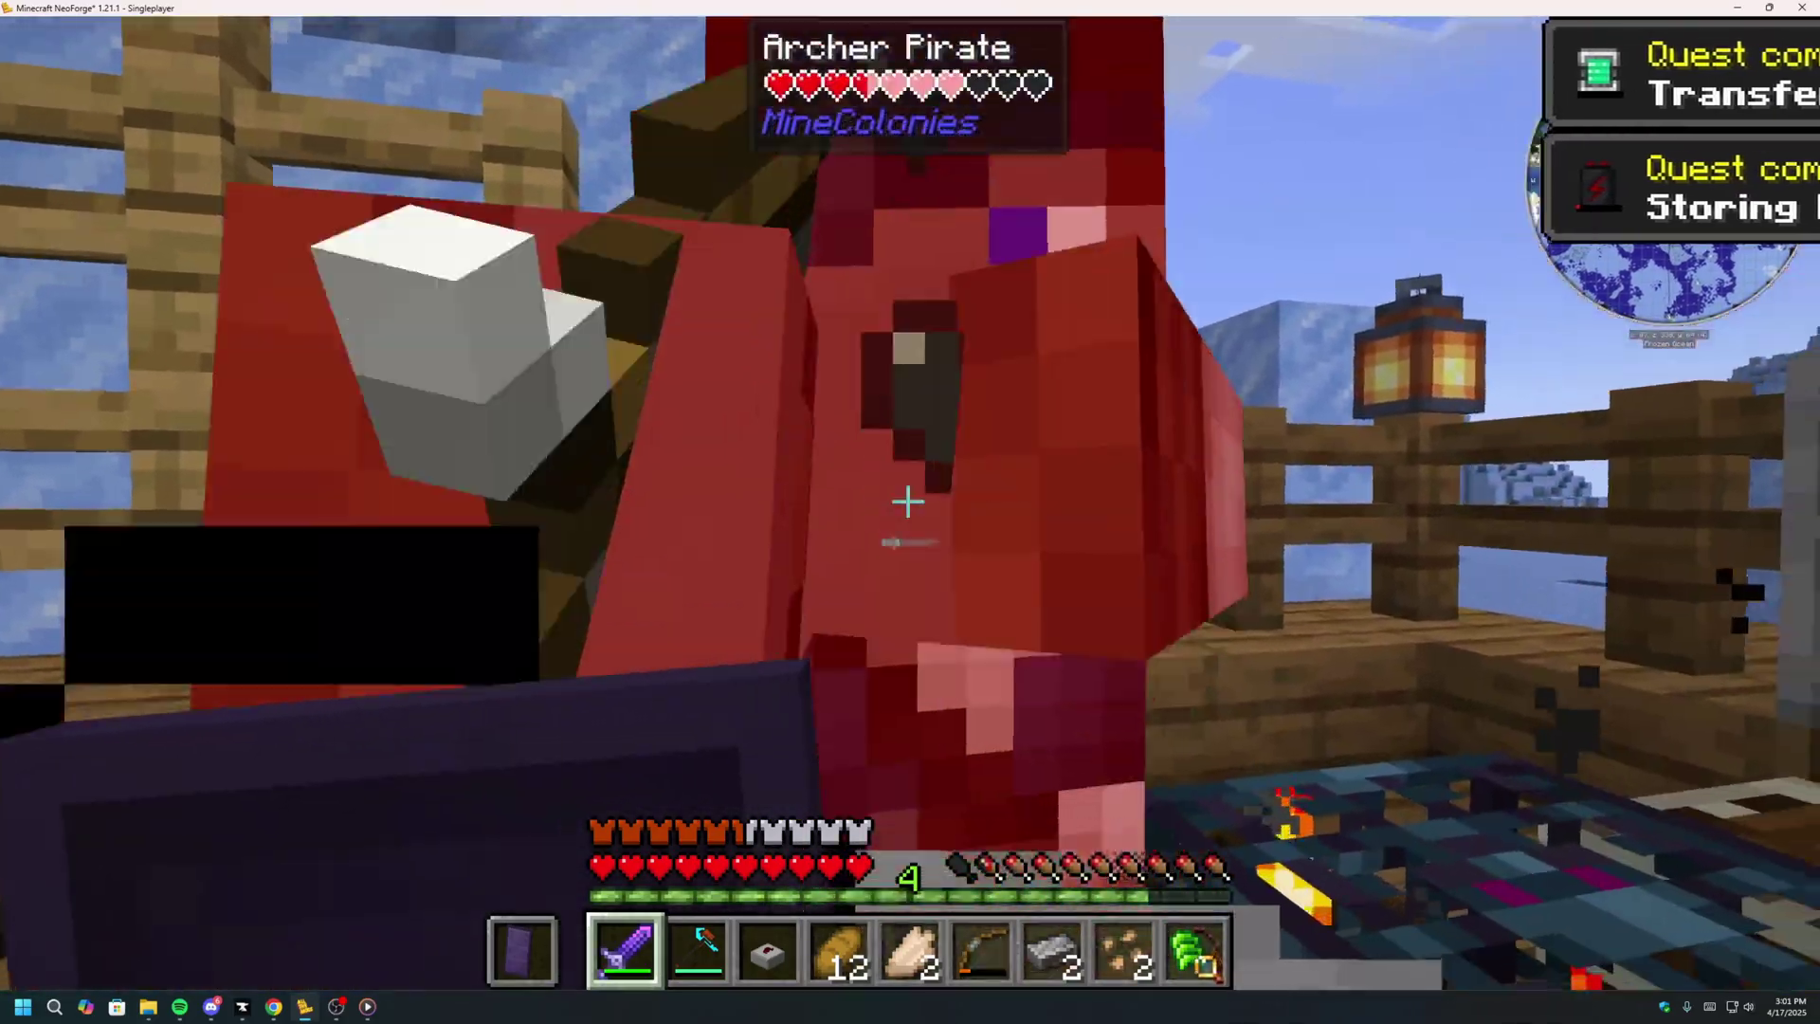
pyautogui.click(908, 502)
pyautogui.click(908, 502)
pyautogui.press('3')
pyautogui.click(908, 502)
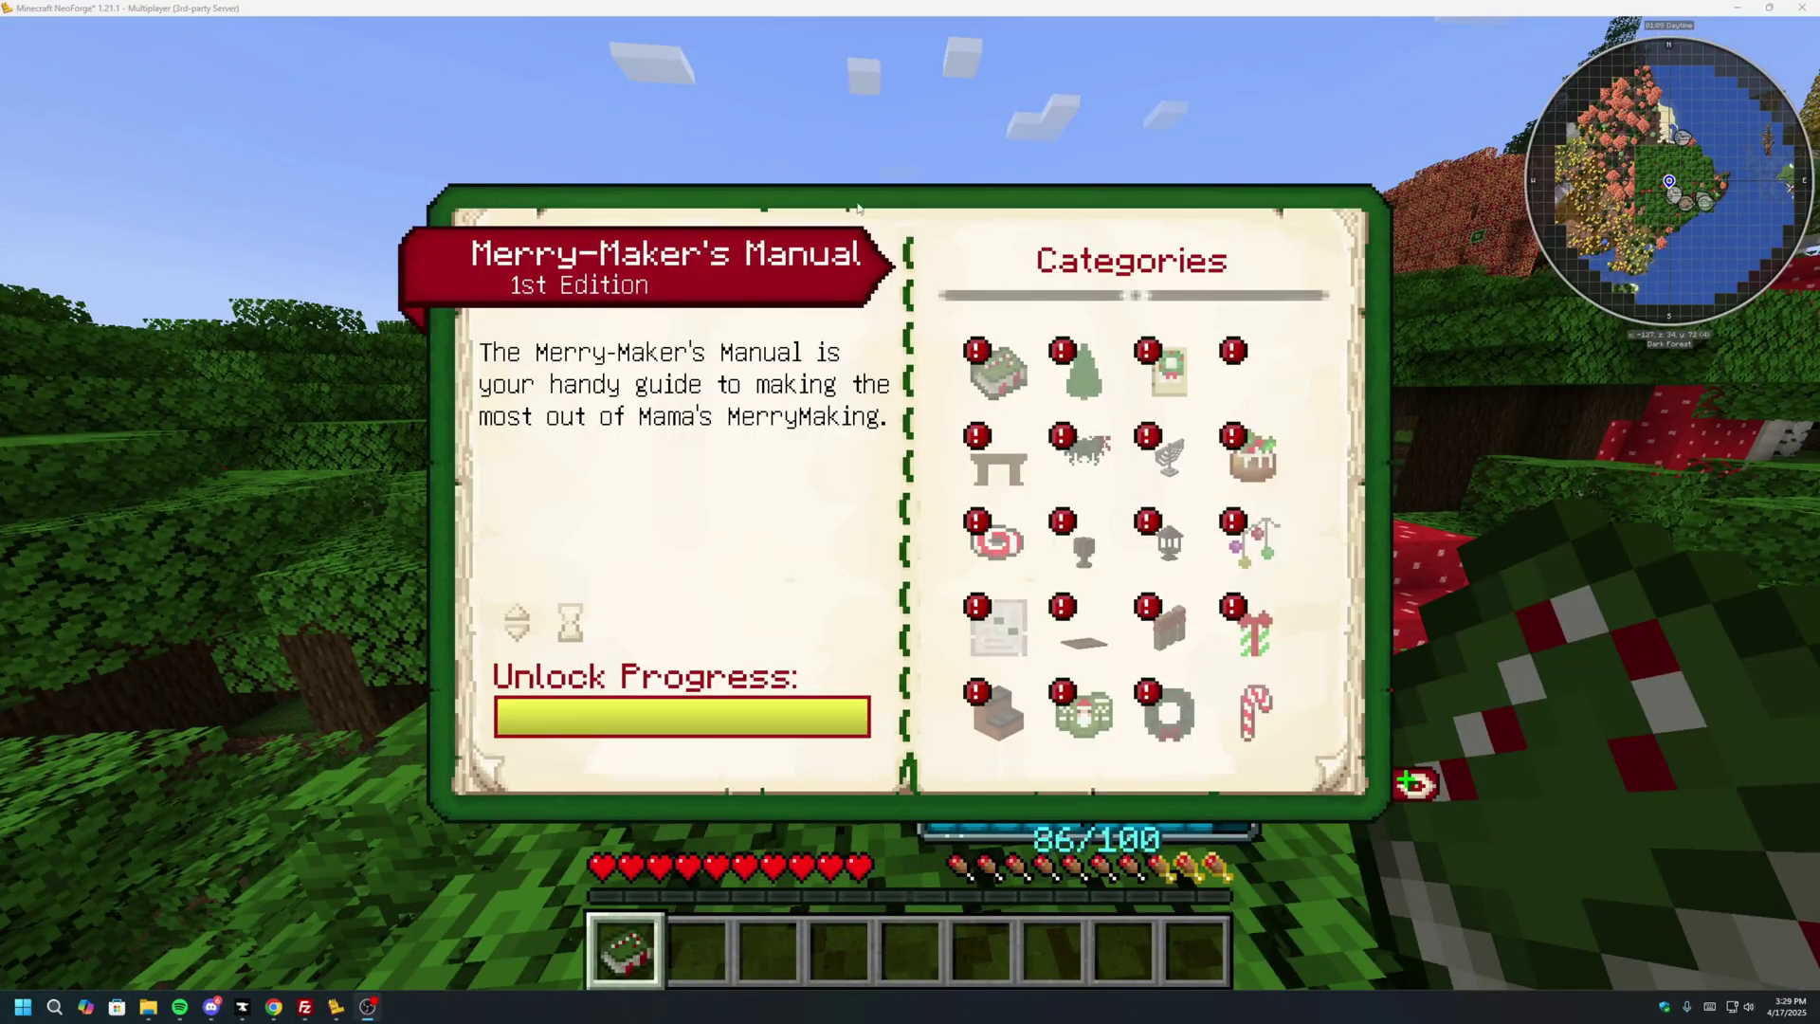
# Open the manual's Book Recipe page, then walk forward through the spruce forest.
pyautogui.click(996, 368)
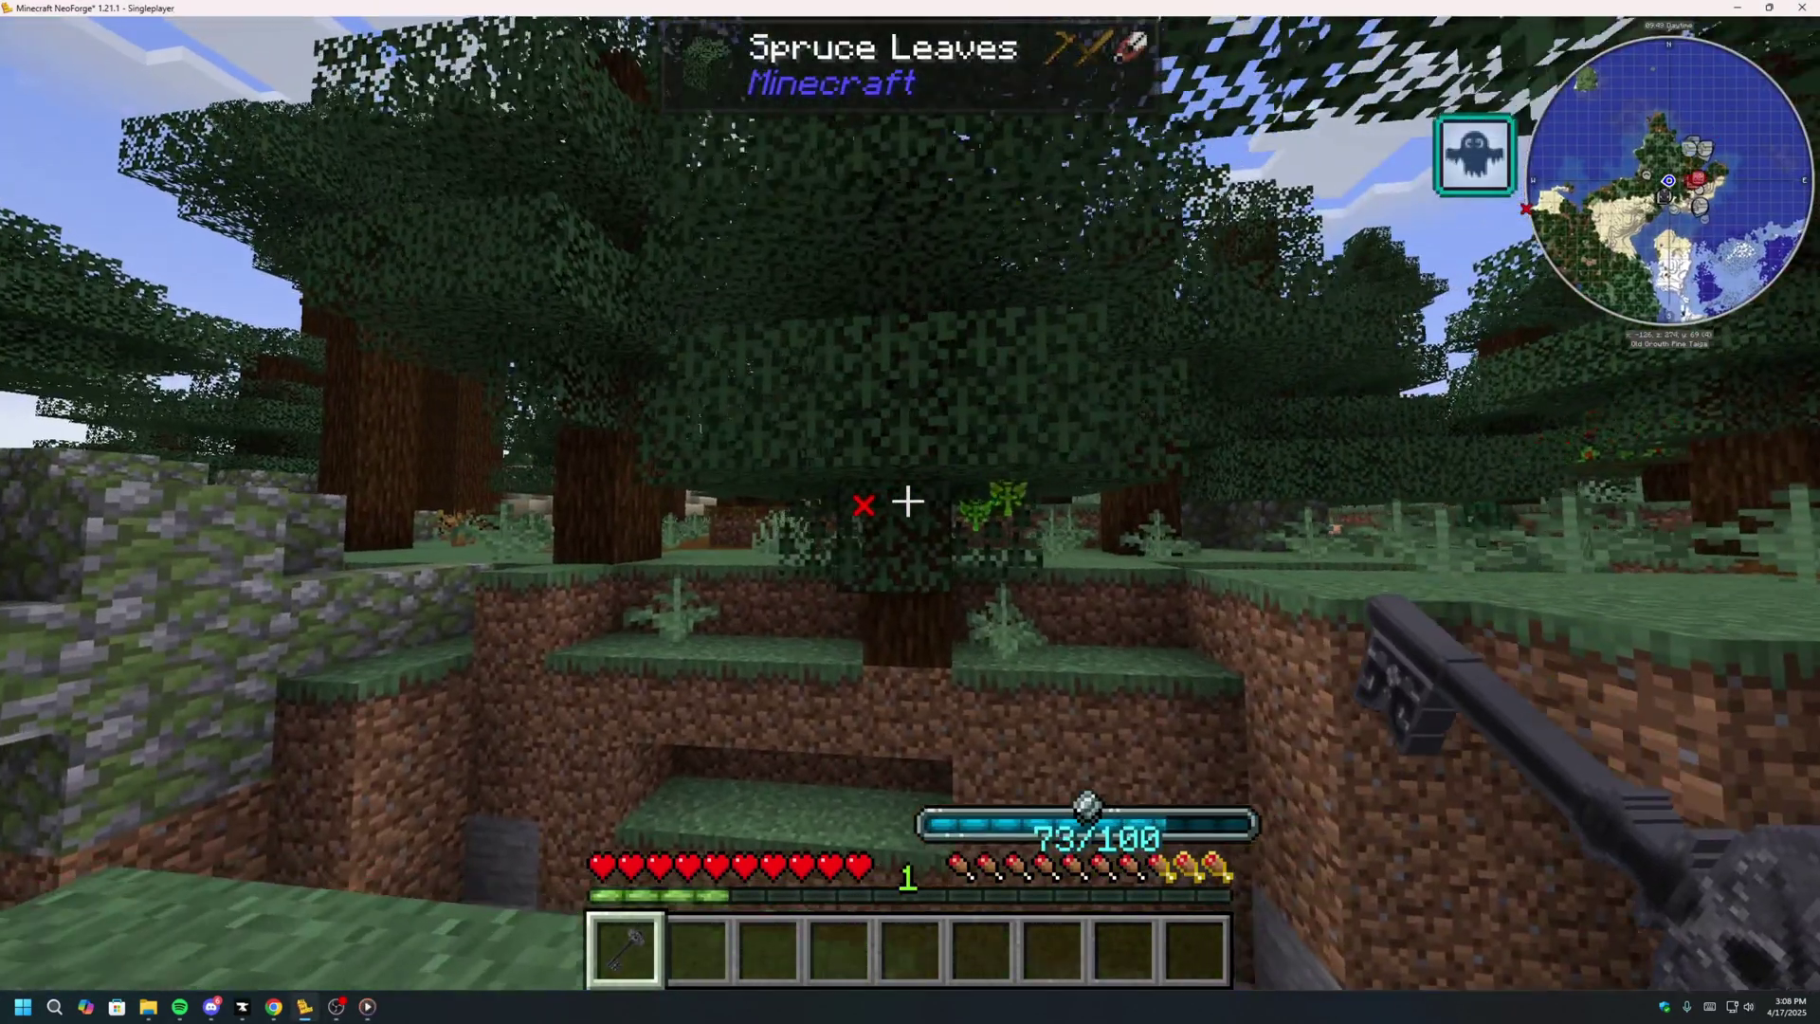
pyautogui.press('w')
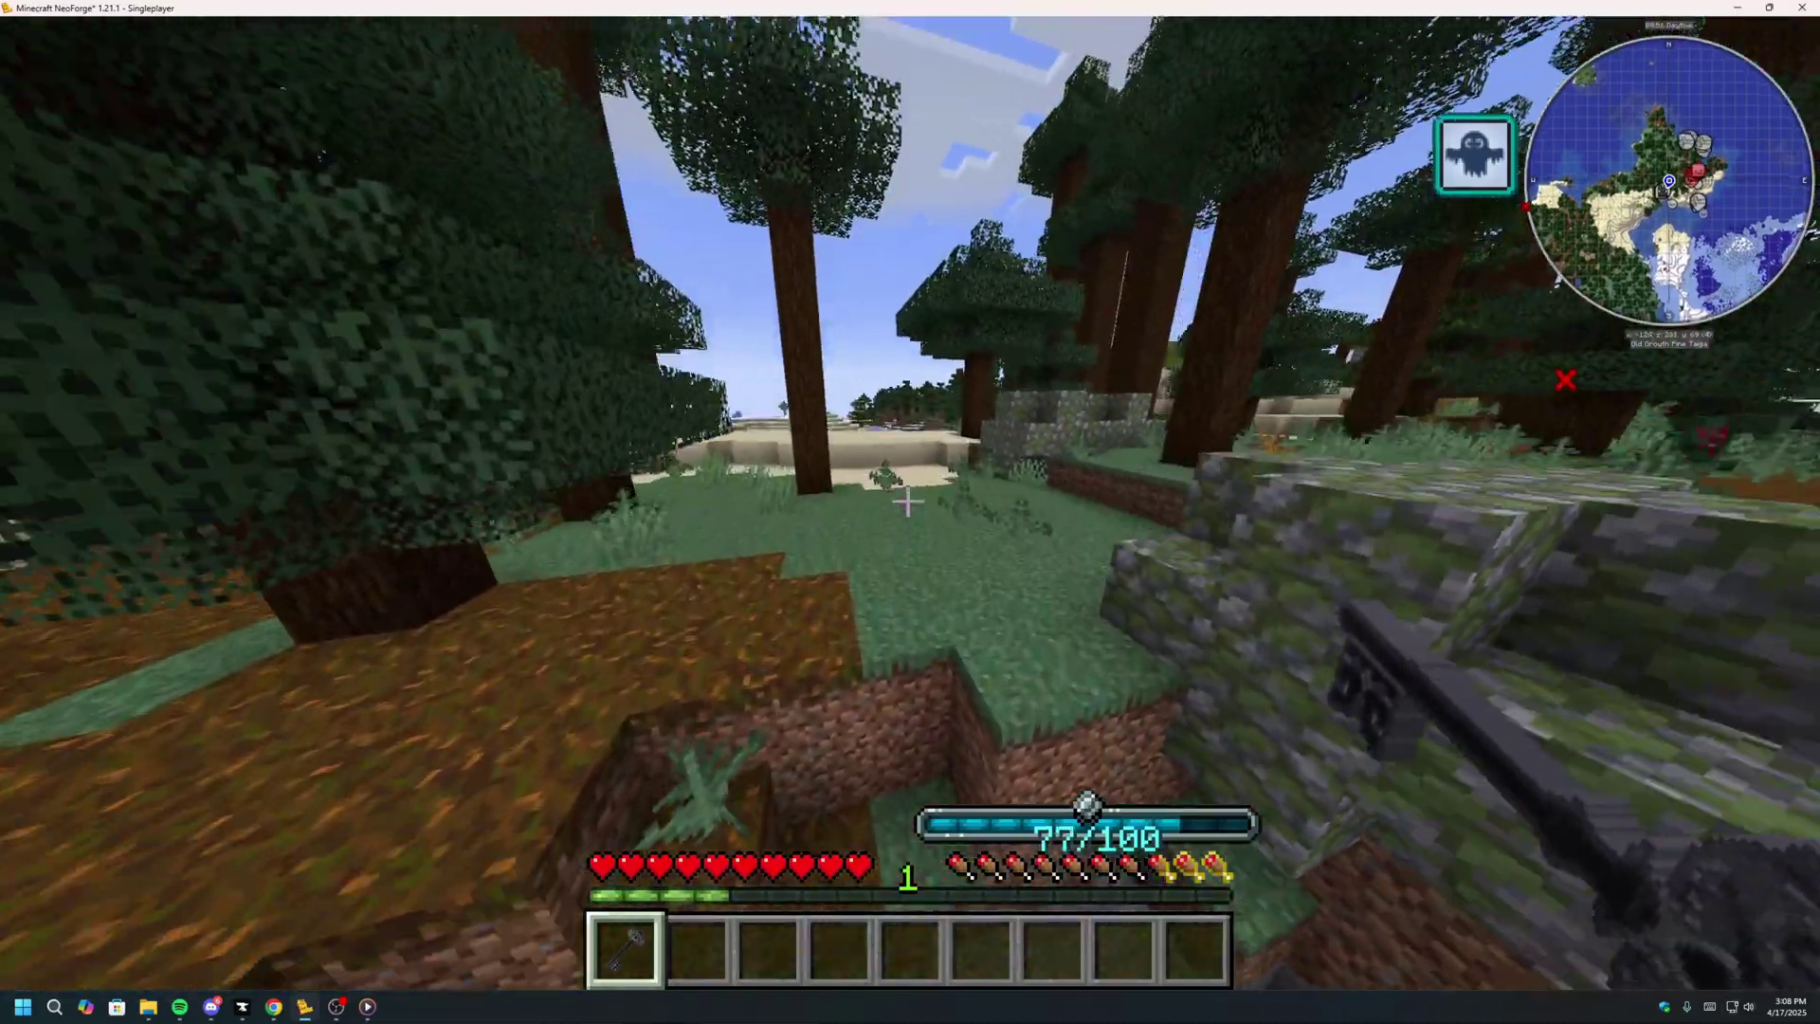
pyautogui.press('w')
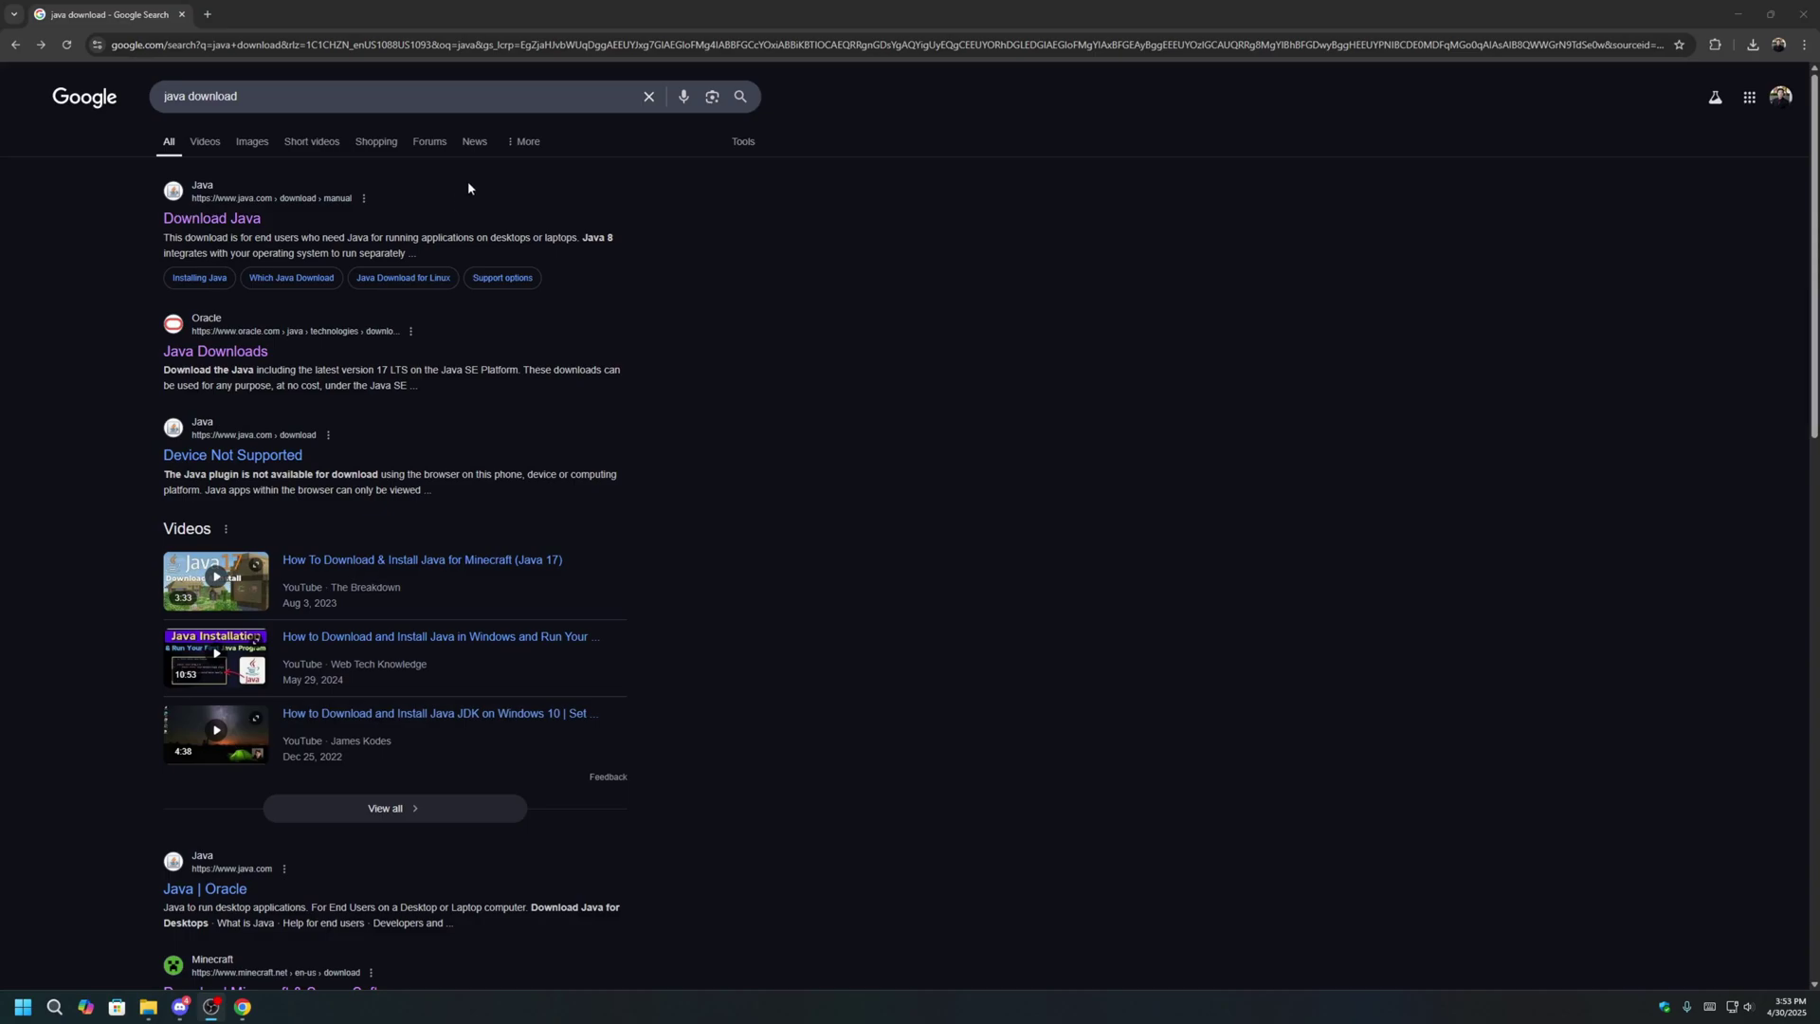
# Open java.com's Download Java page from the results and scroll to its Windows download options.
pyautogui.click(232, 218)
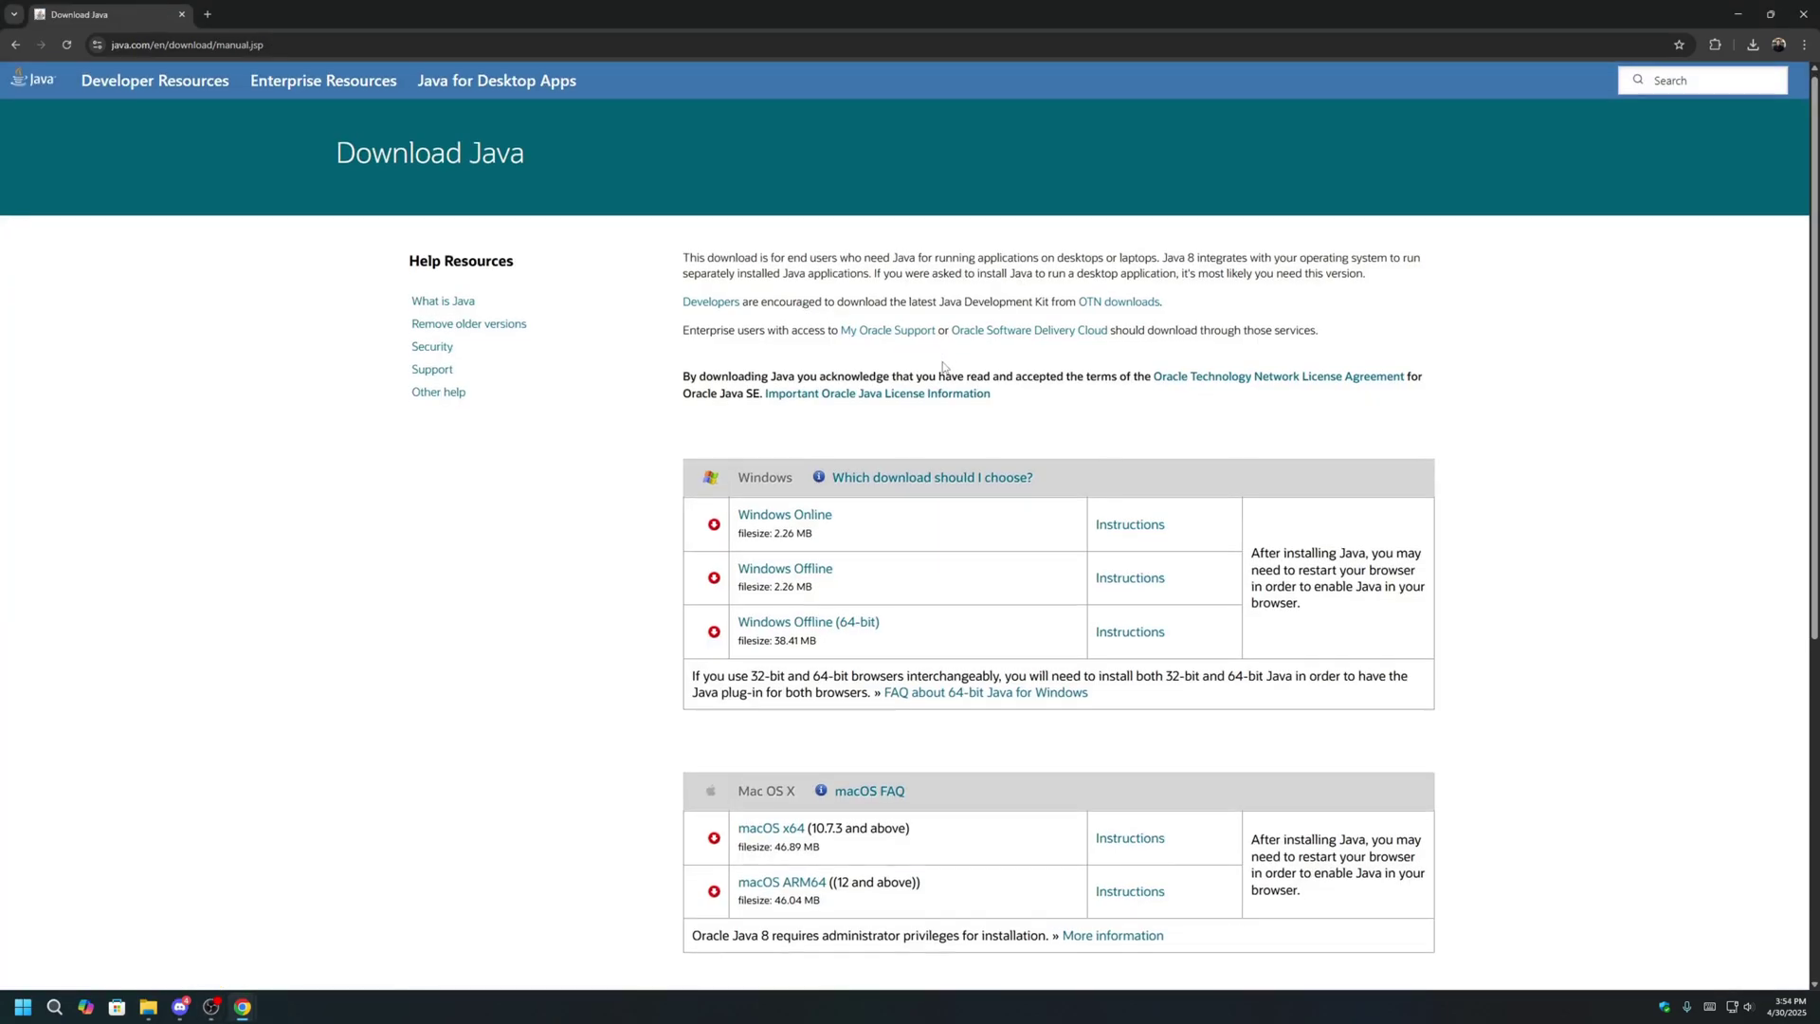
pyautogui.scroll(-2, 689, 323)
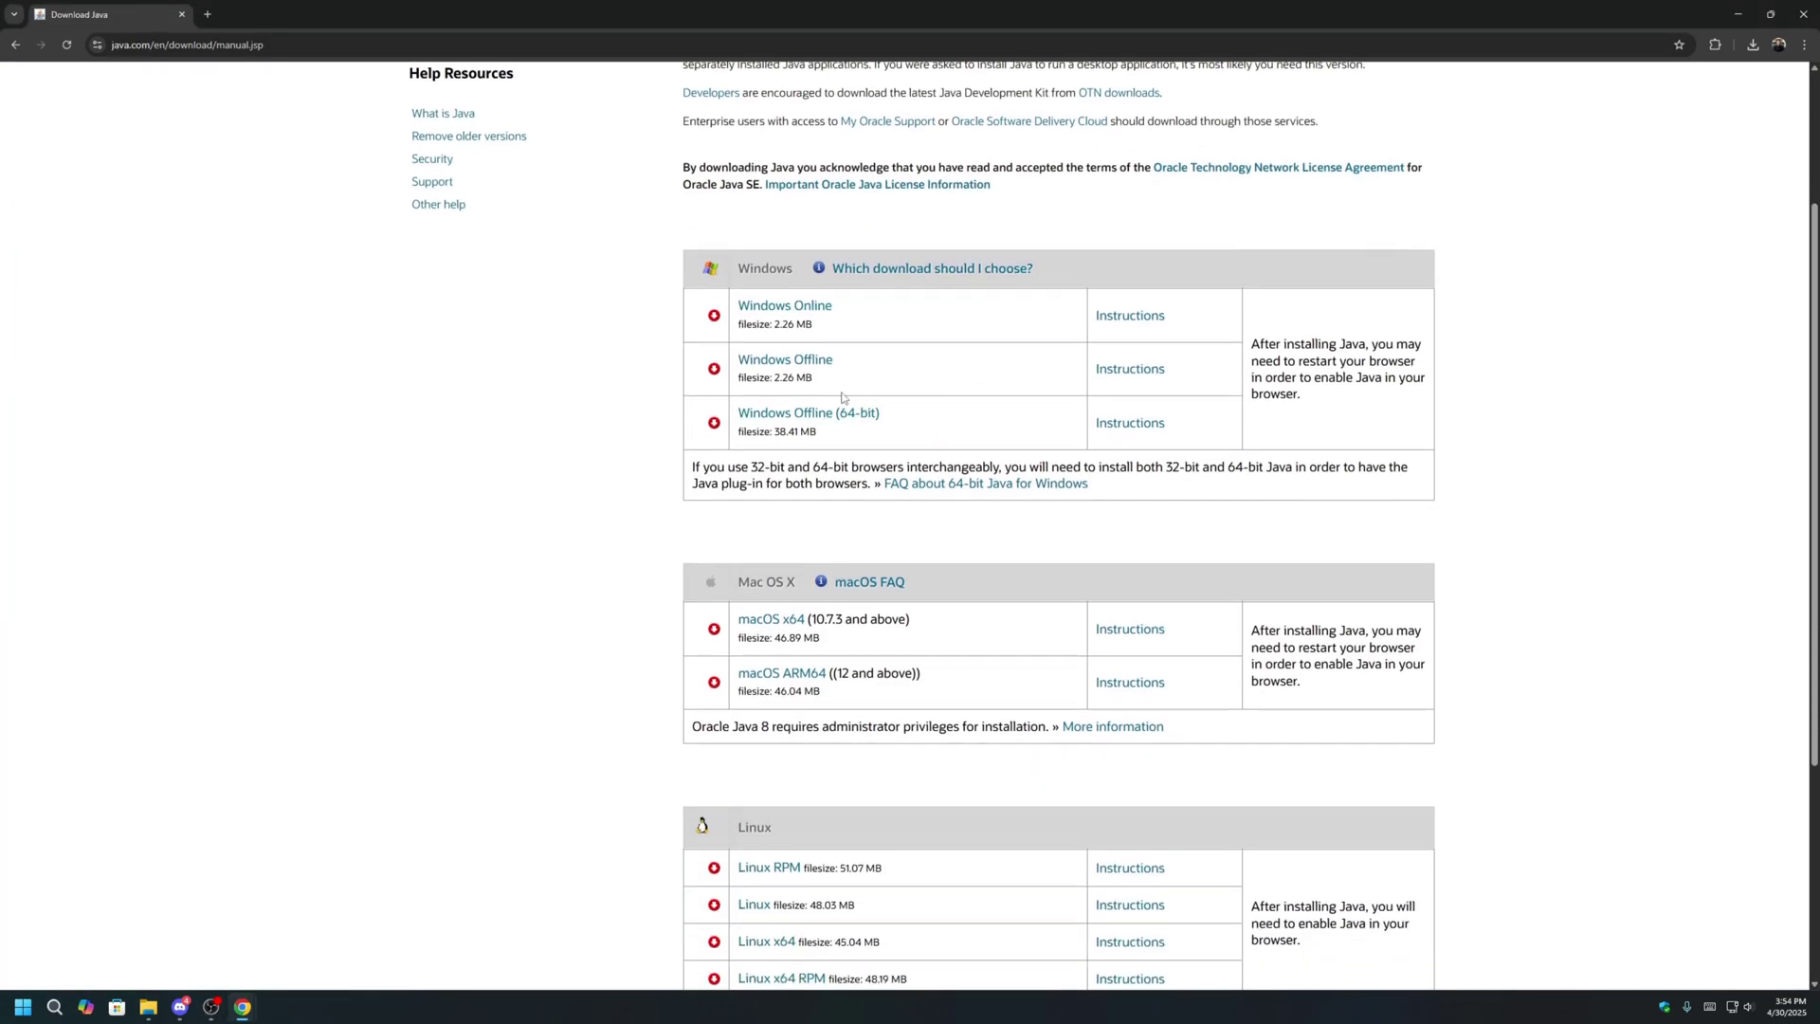
pyautogui.scroll(2, 842, 397)
pyautogui.scroll(-3, 802, 464)
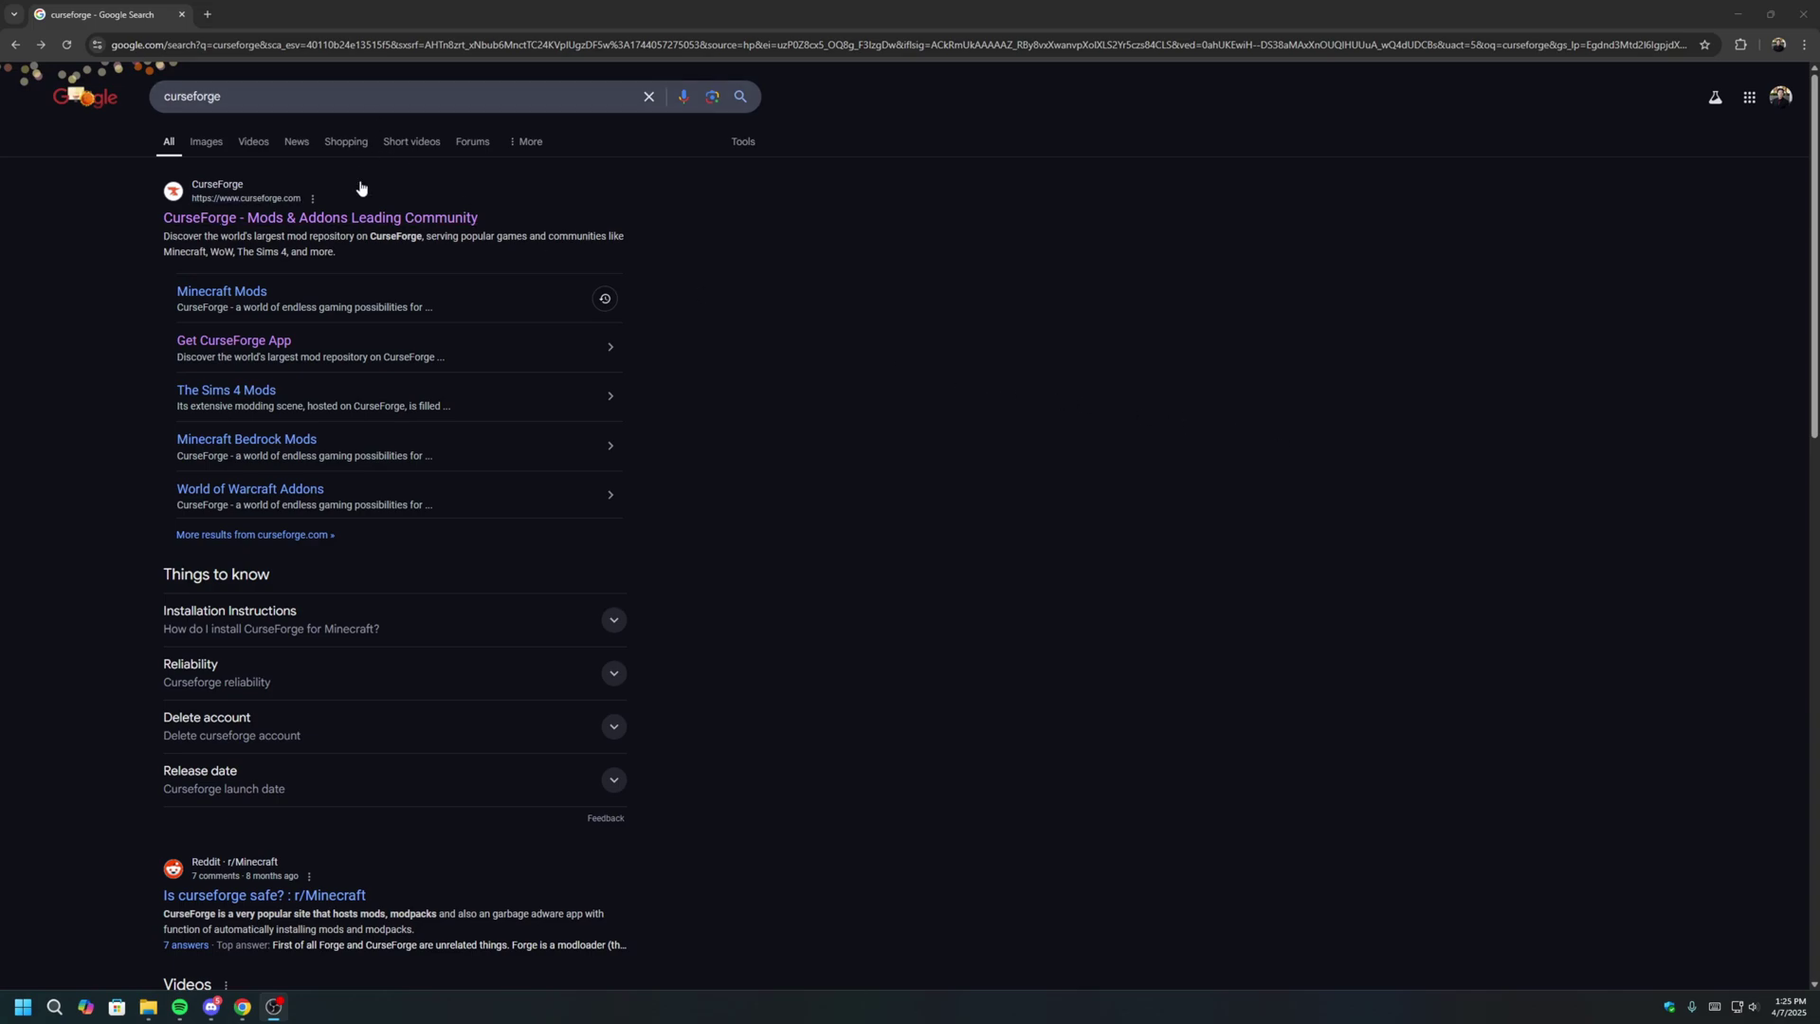
# From CurseForge's Get CurseForge App page, download the standalone Windows installer and check recent downloads.
pyautogui.click(406, 218)
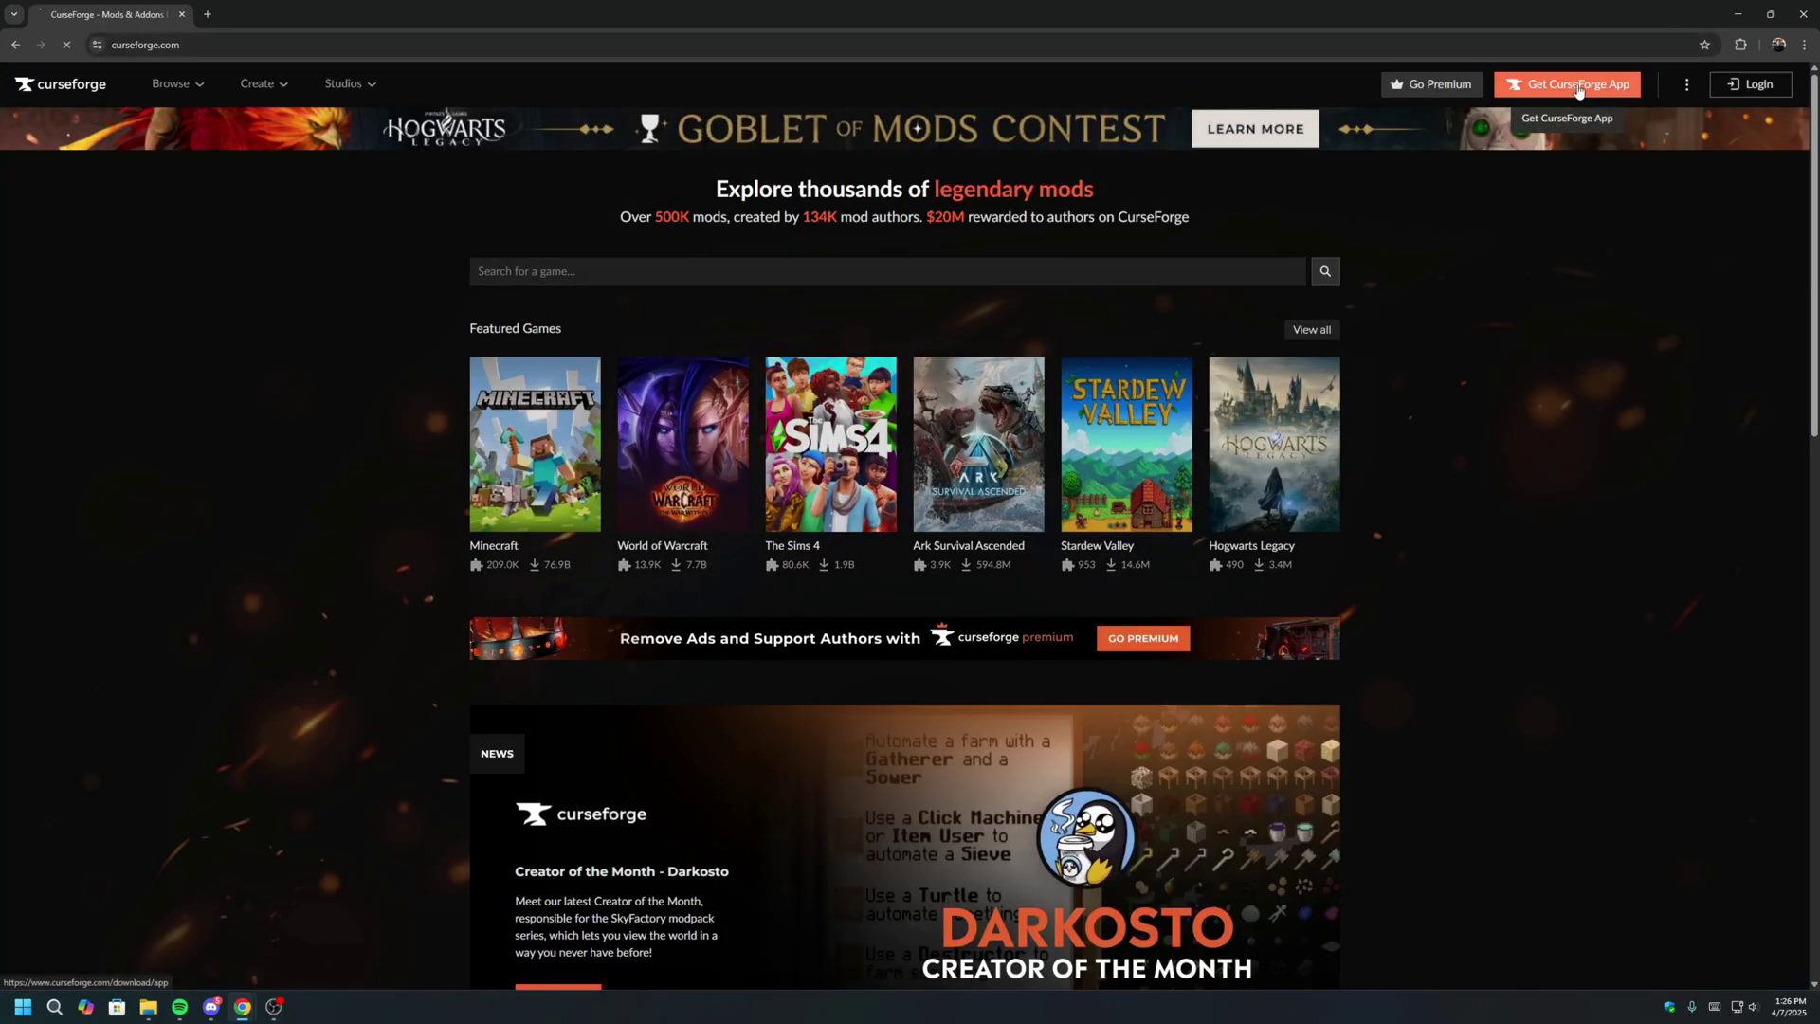
pyautogui.click(1578, 89)
pyautogui.click(475, 707)
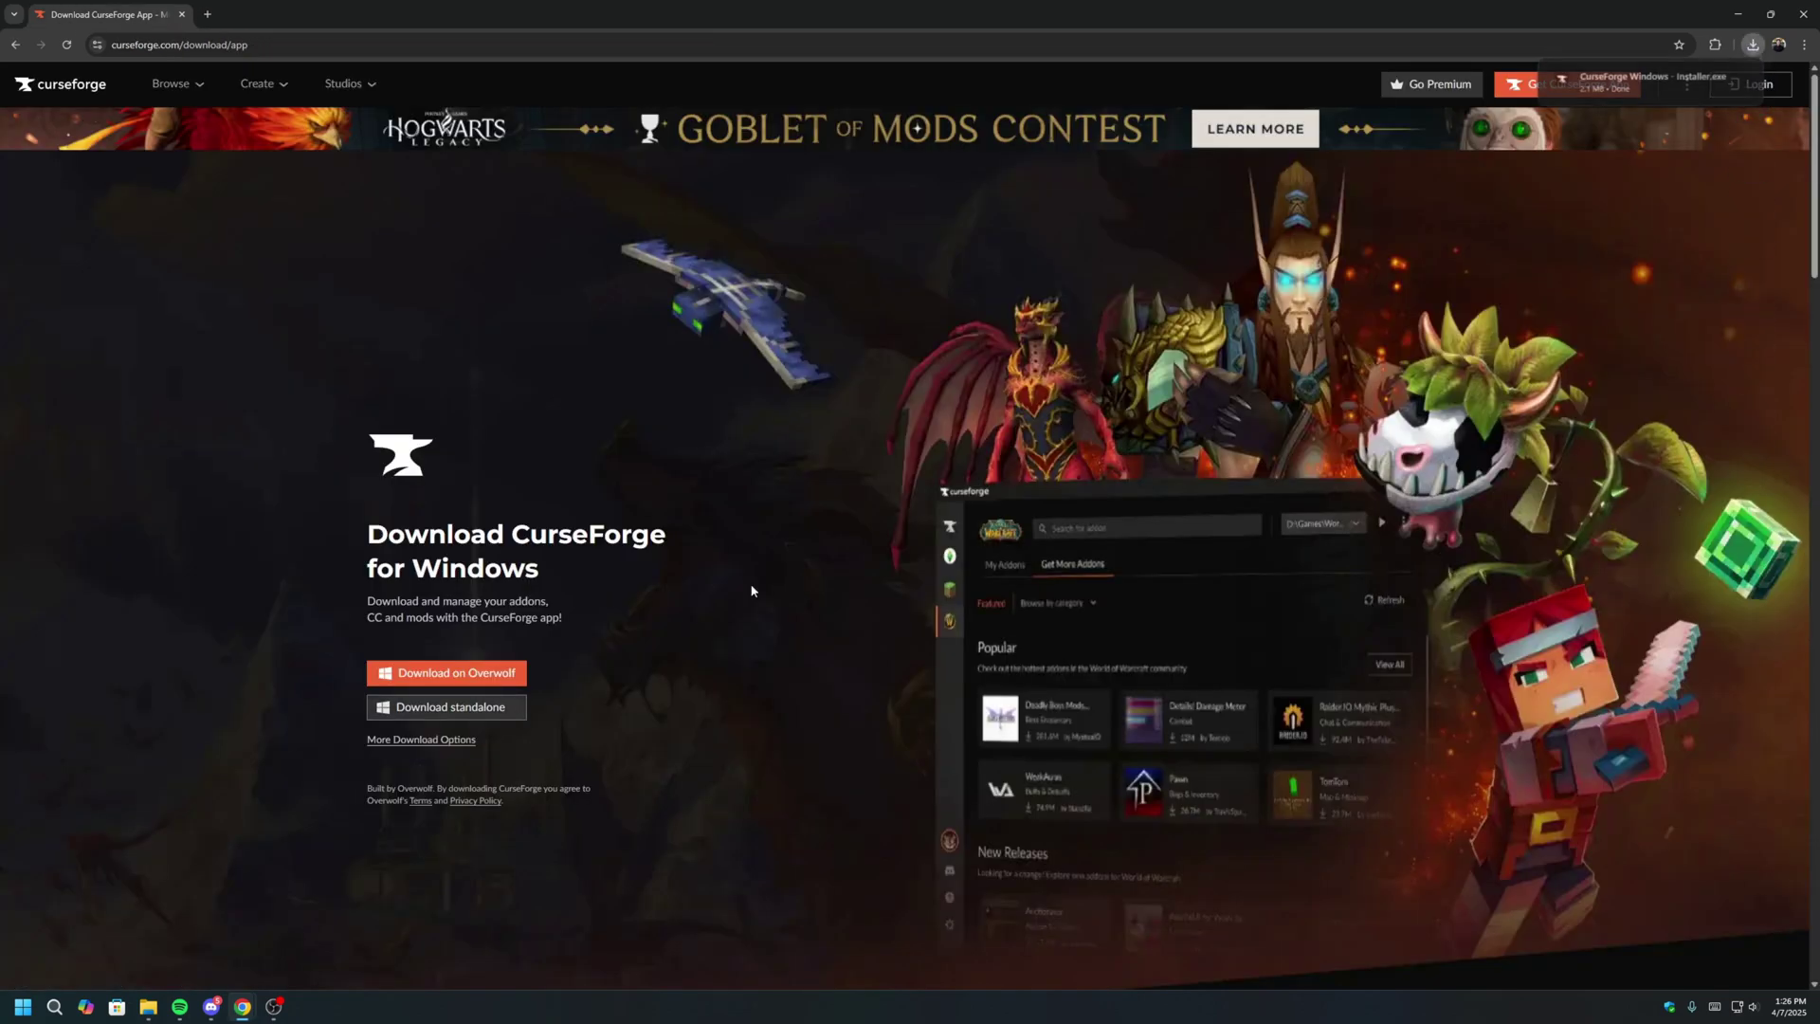
pyautogui.click(1752, 45)
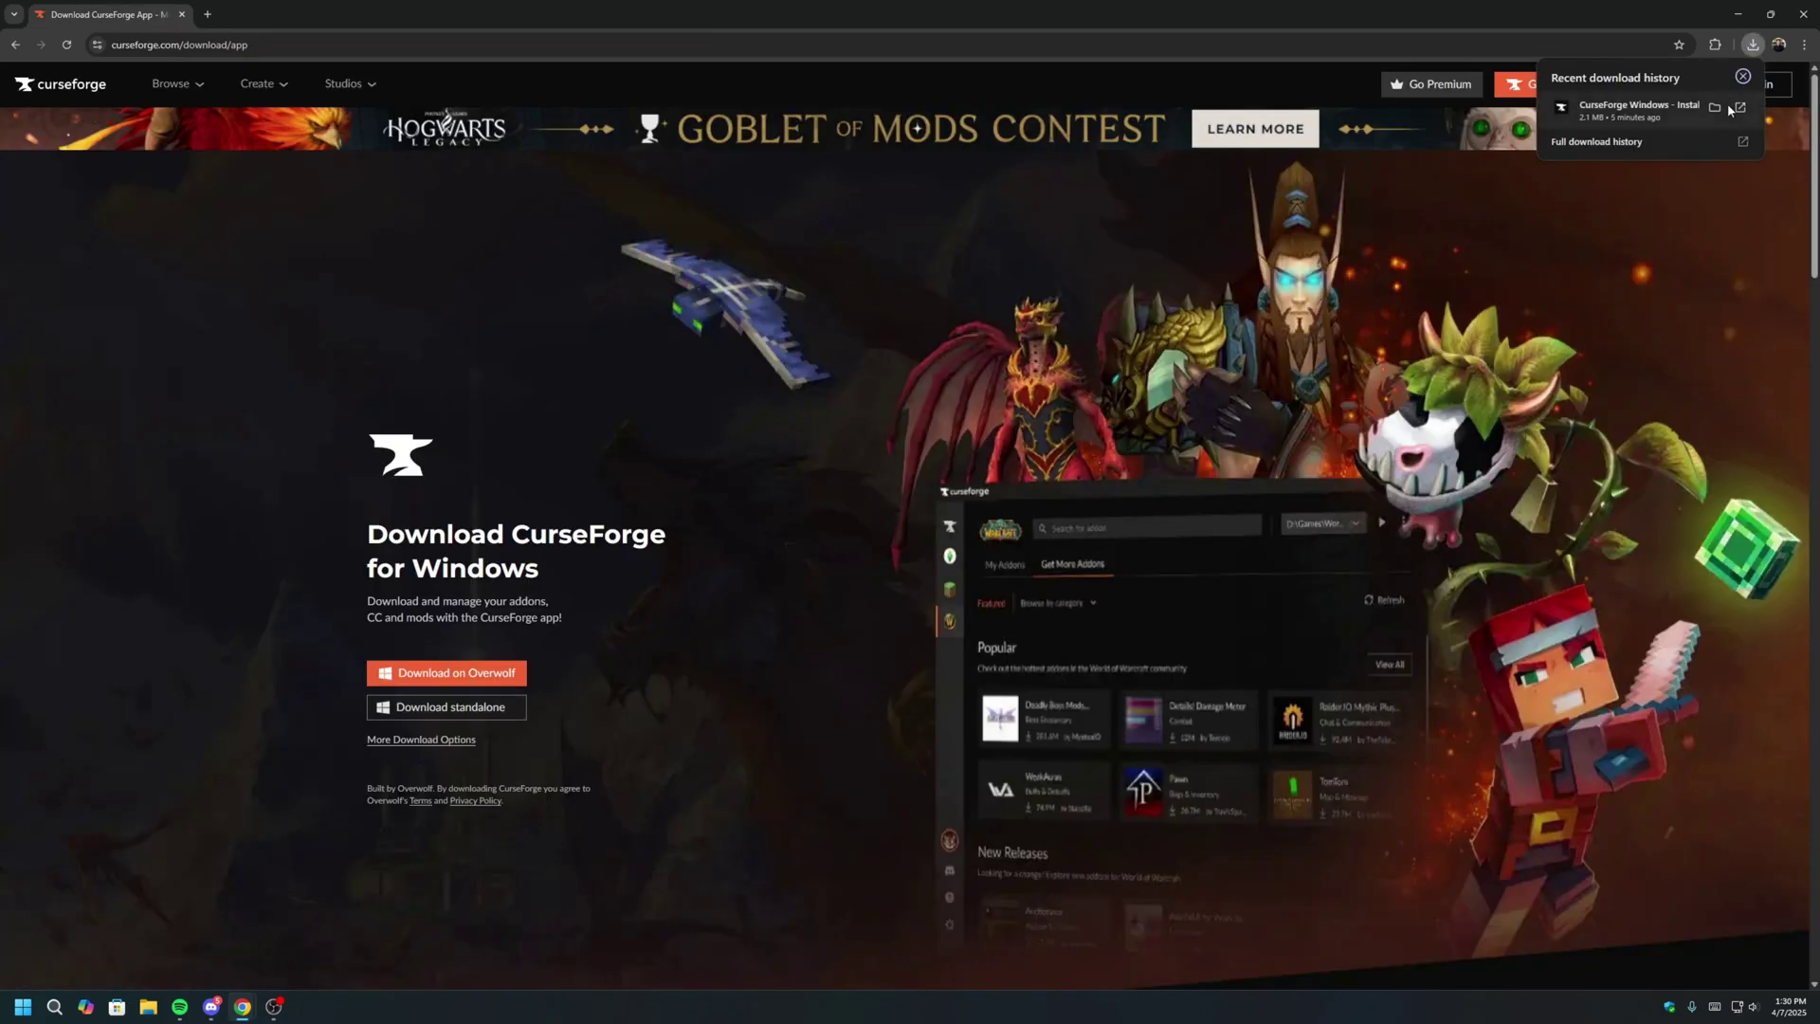
# Run the downloaded CurseForge installer, accept the terms of use and privacy policy, and install.
pyautogui.click(1715, 107)
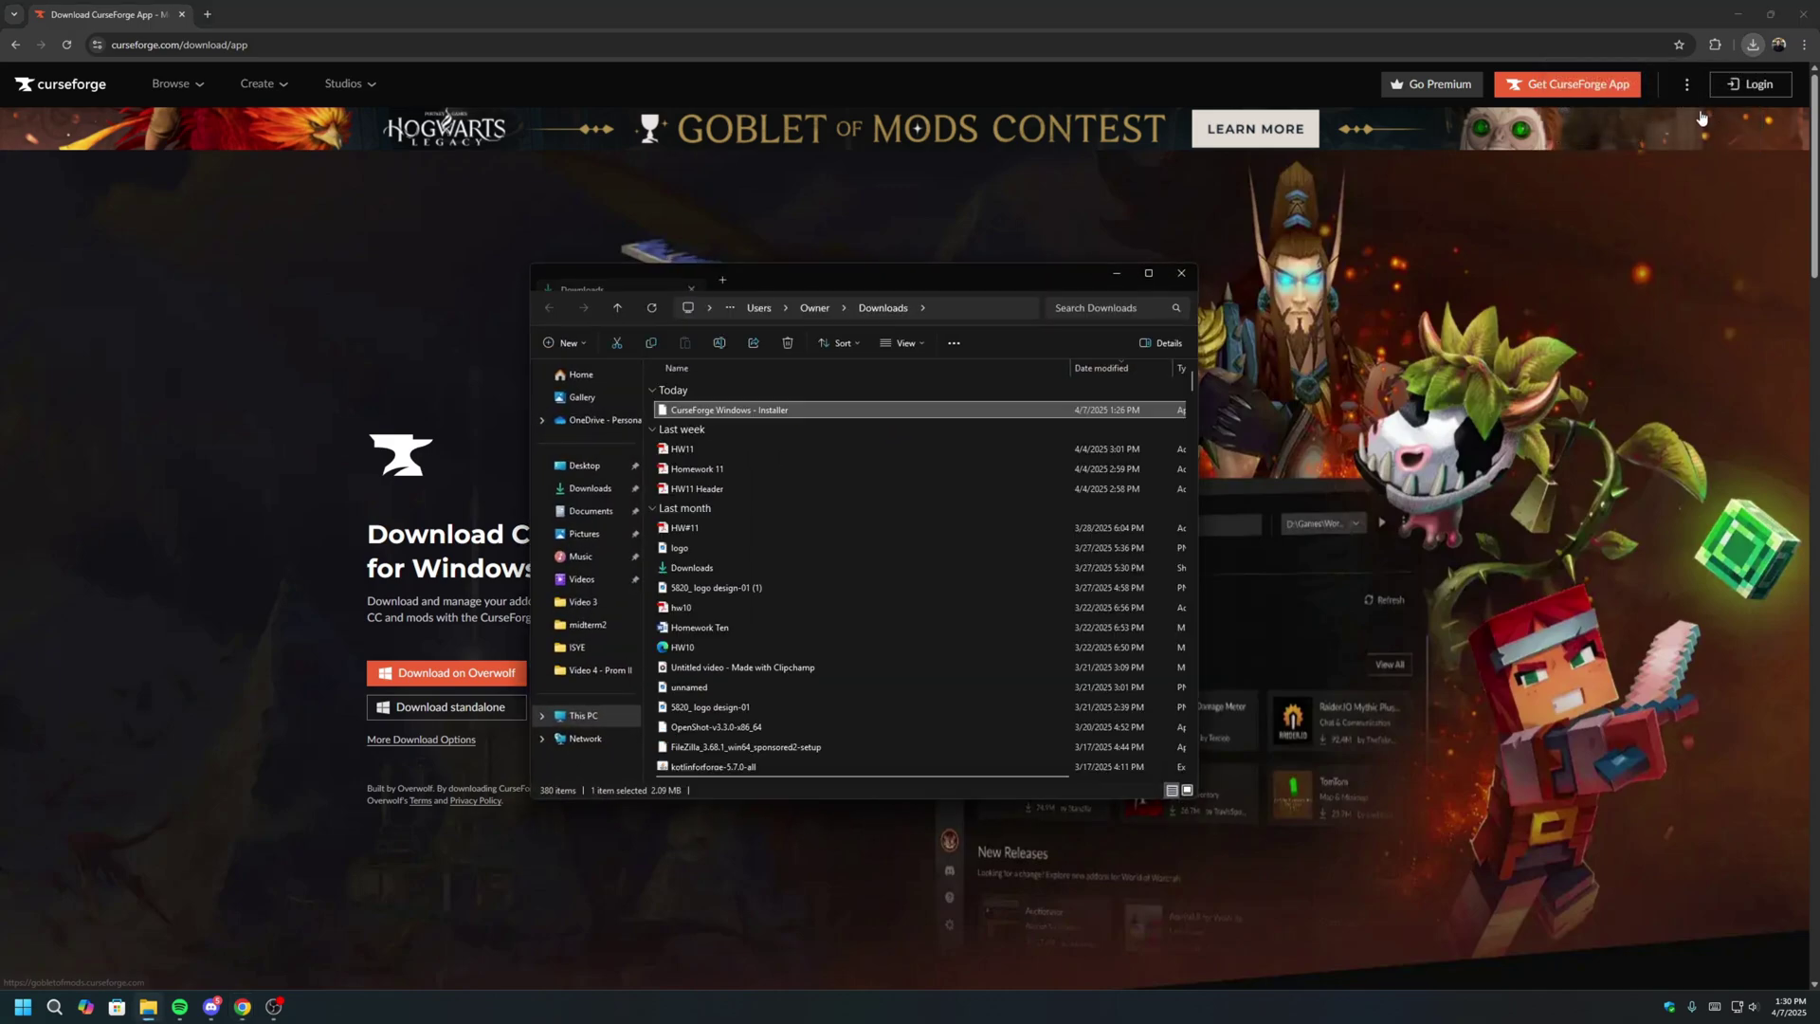
pyautogui.doubleClick(849, 411)
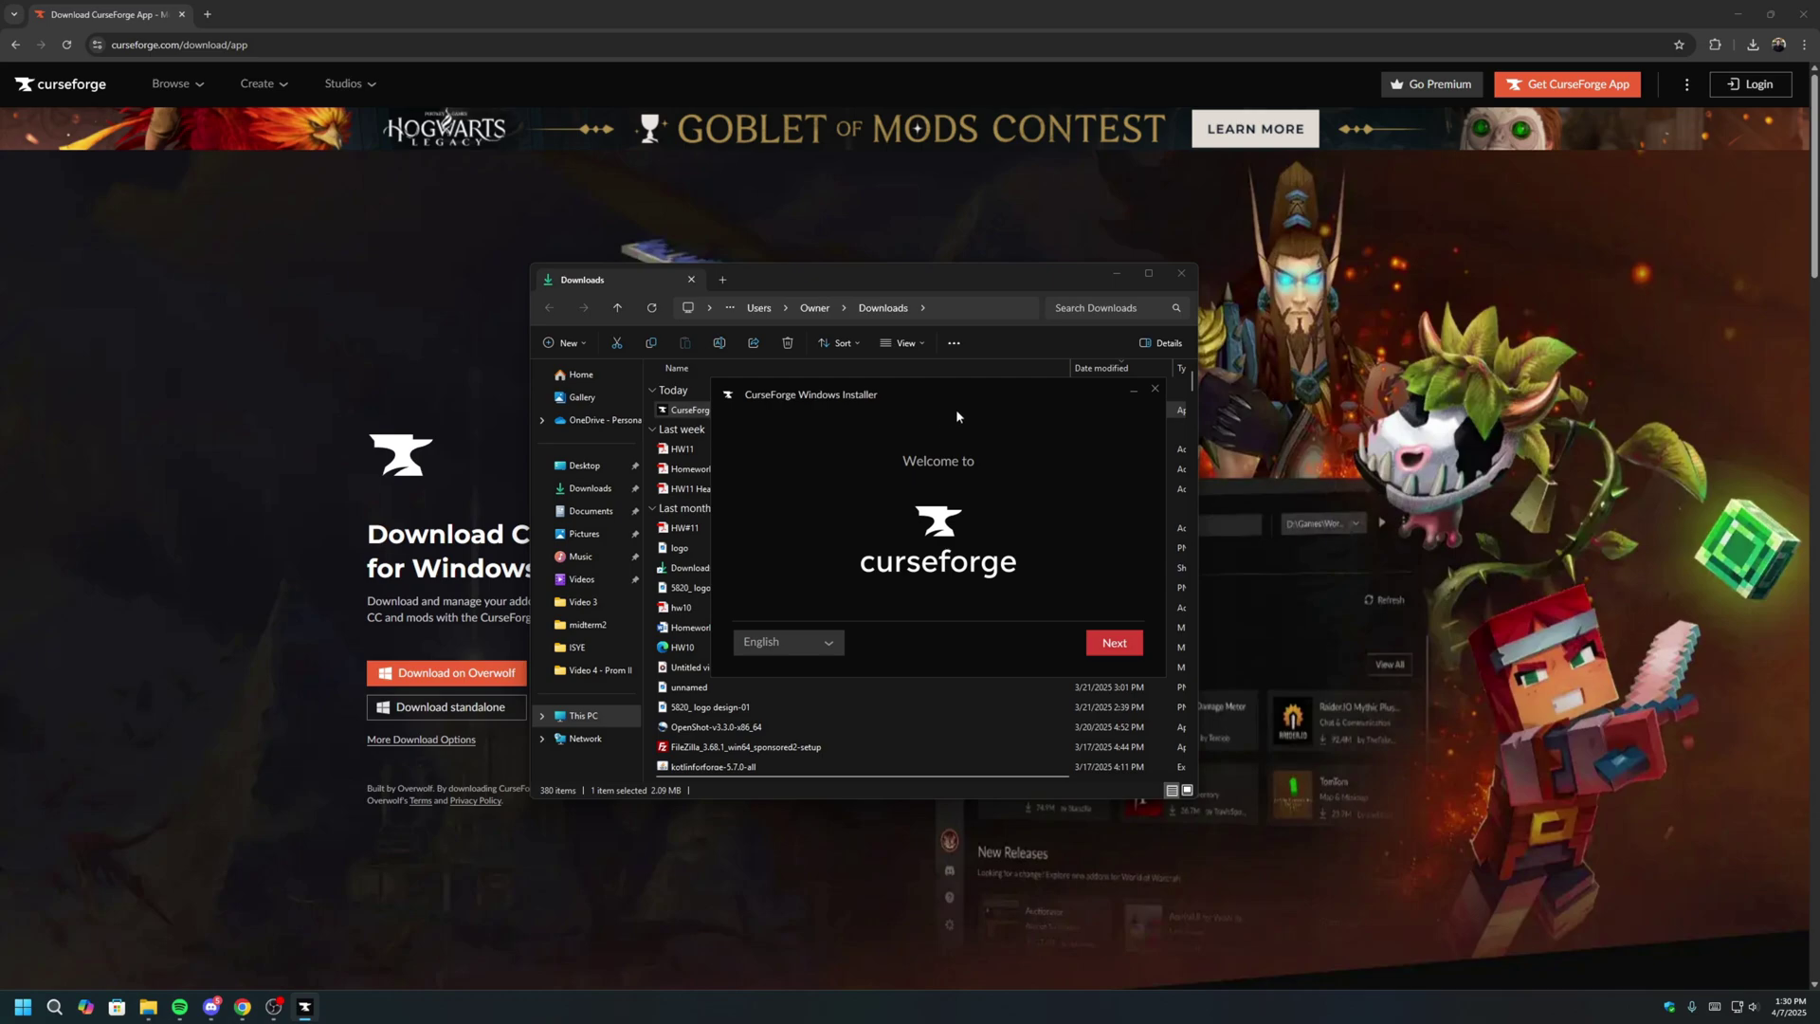
pyautogui.click(1125, 648)
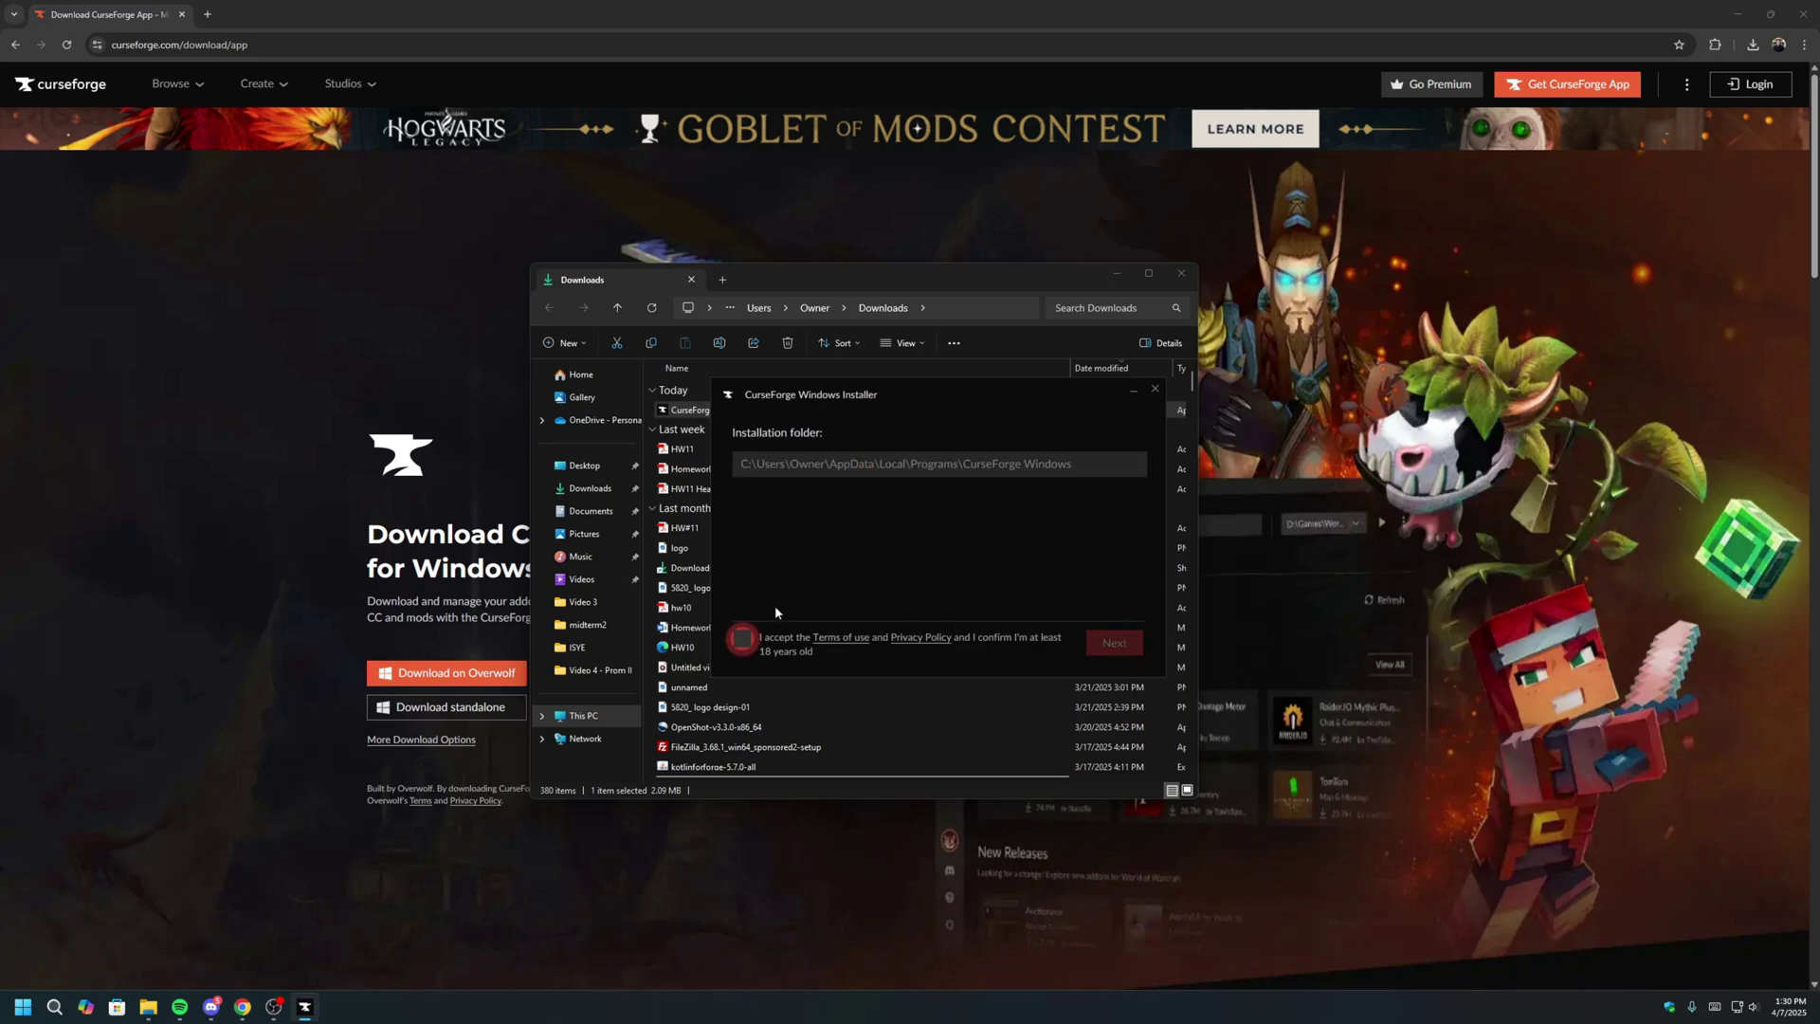
pyautogui.click(759, 636)
pyautogui.click(1115, 645)
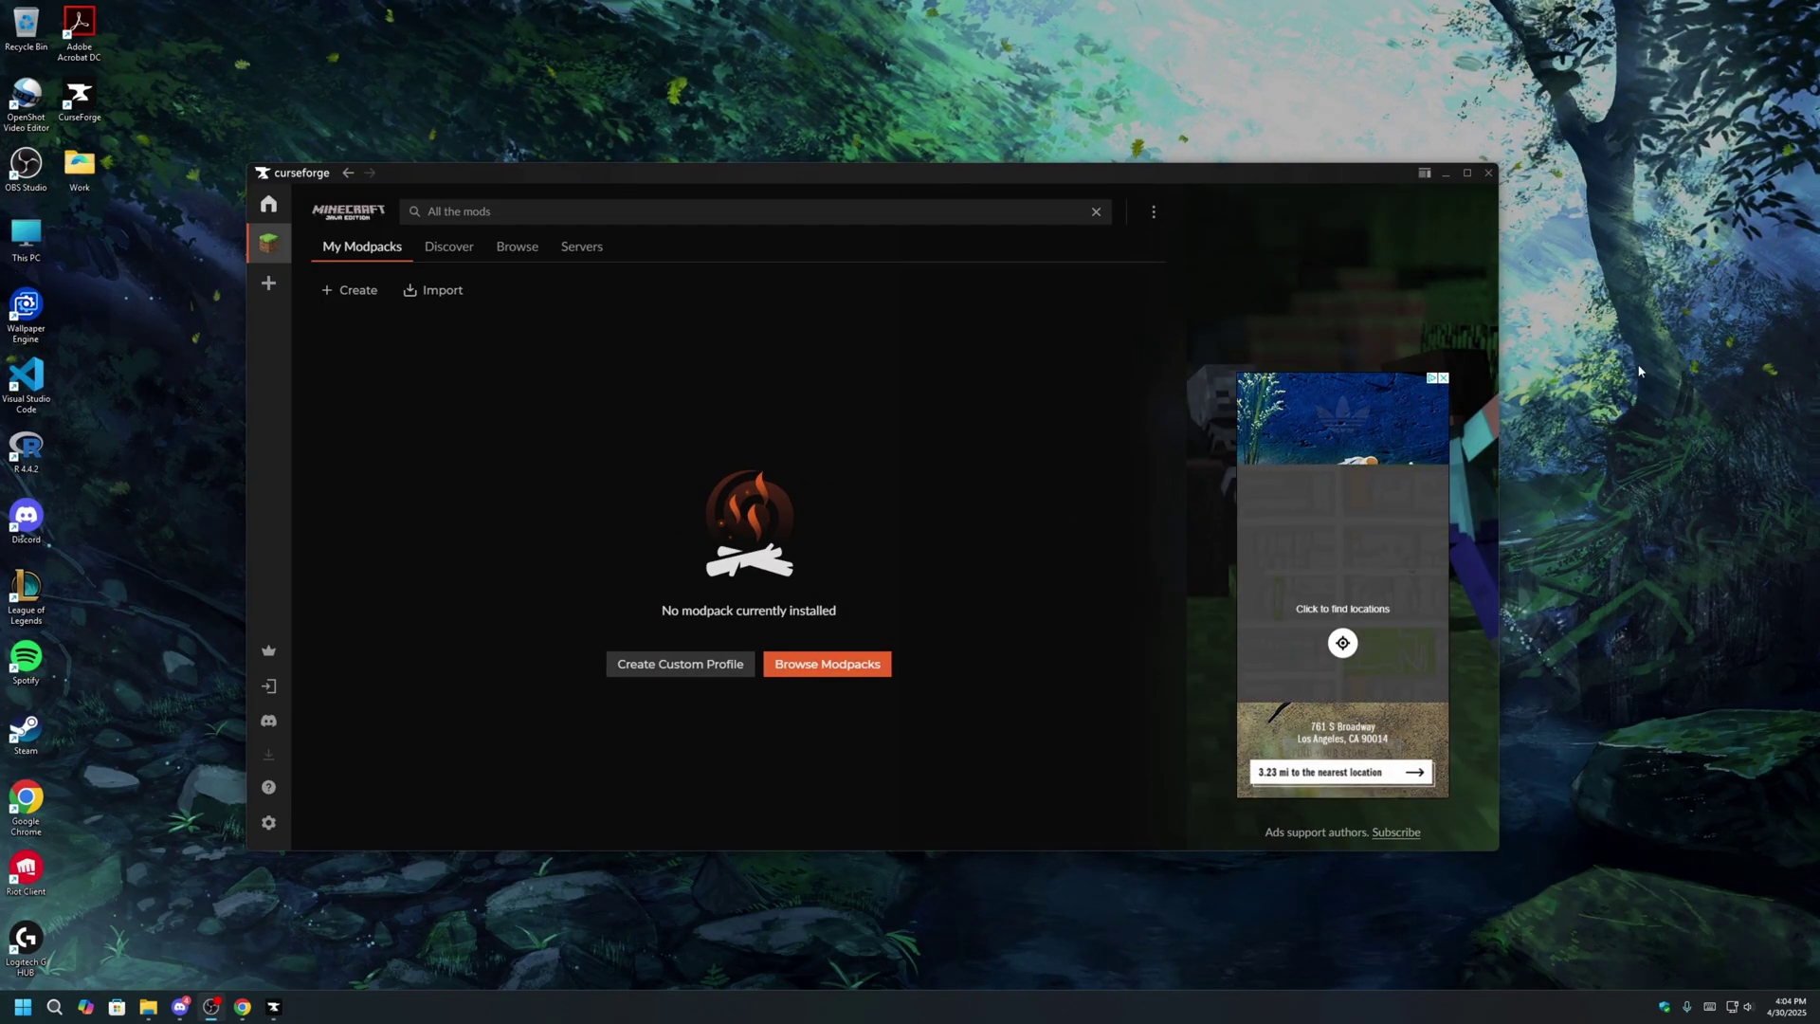
# Search modpacks for 'All the mods', install ATM10, and play it, ending the running Minecraft.
pyautogui.click(510, 250)
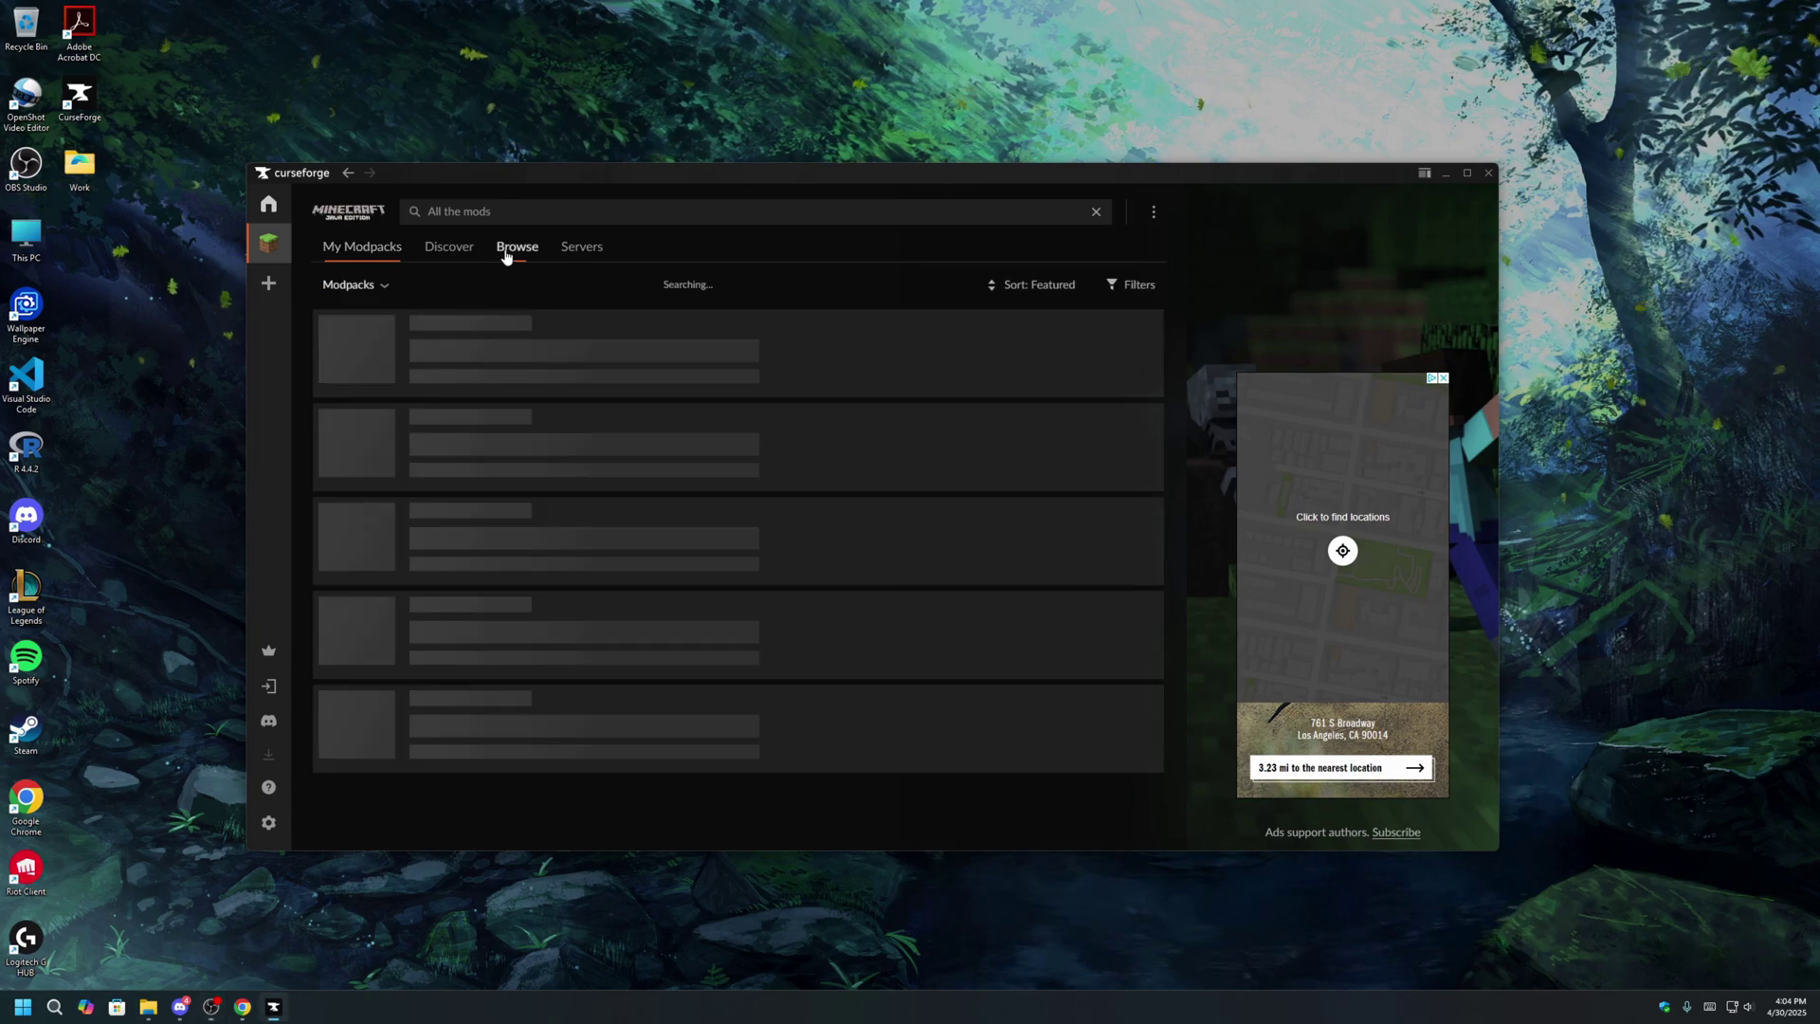
pyautogui.click(584, 213)
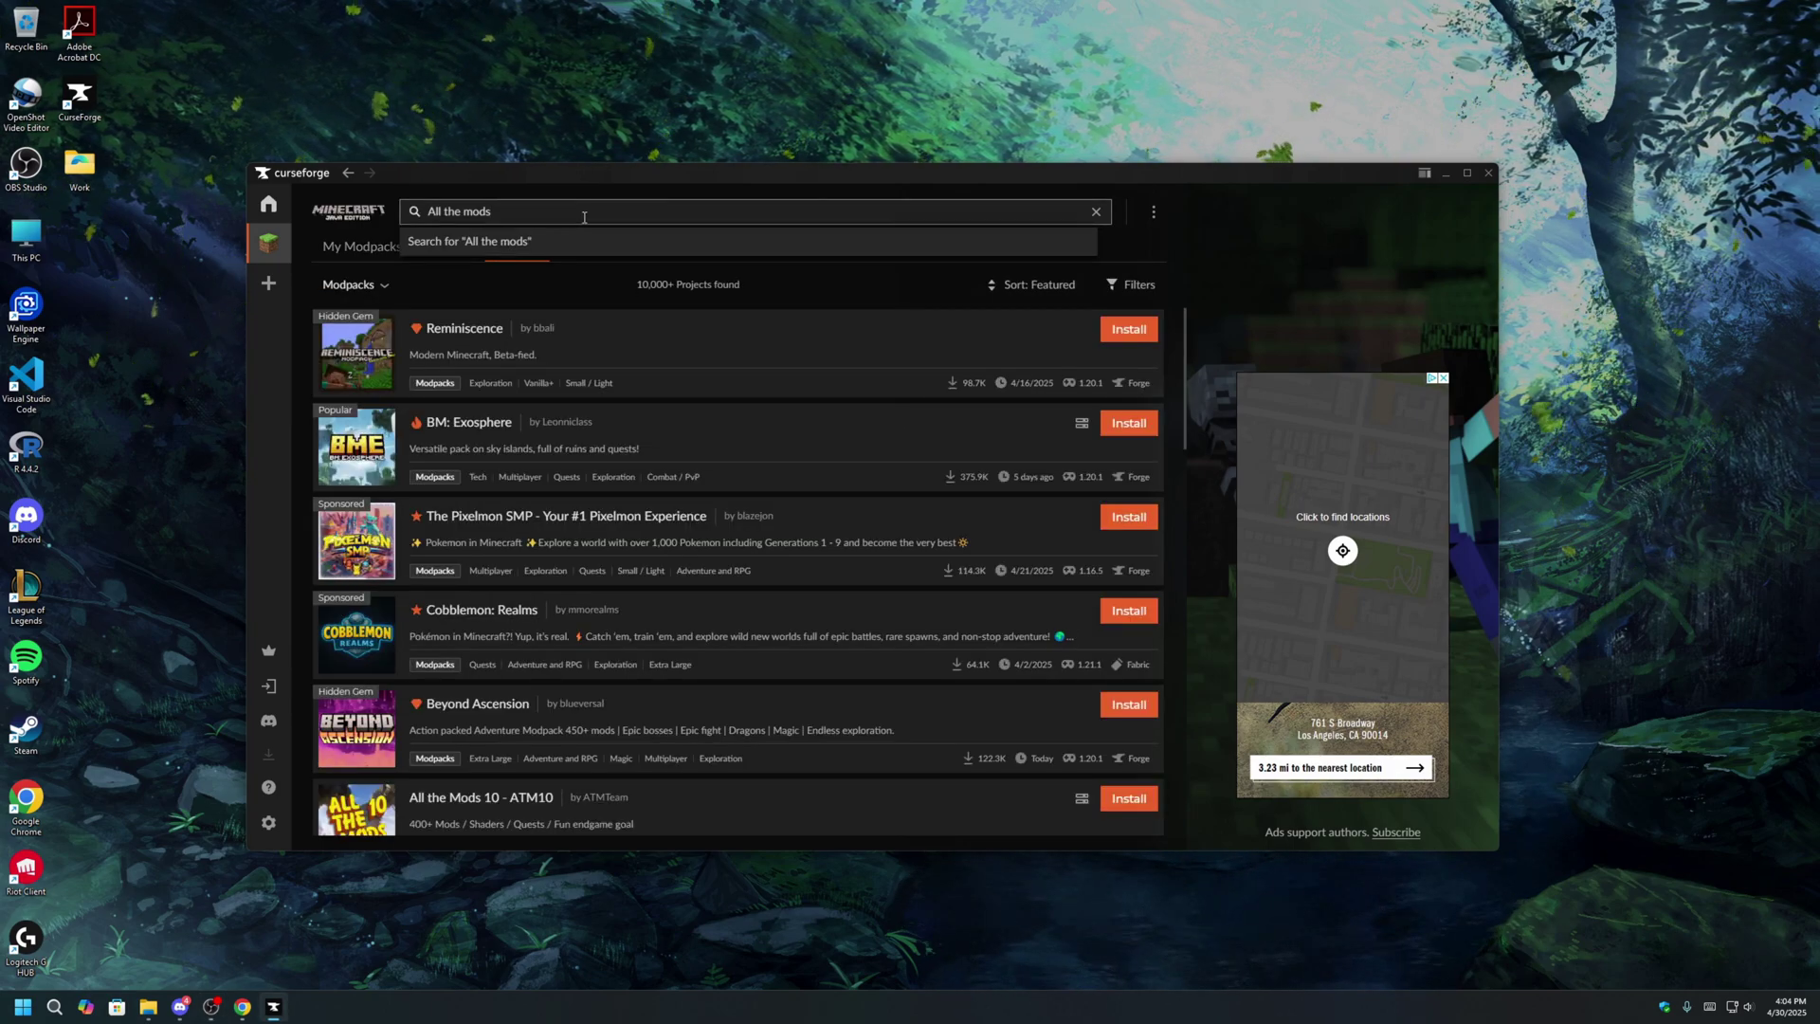
pyautogui.press('Return')
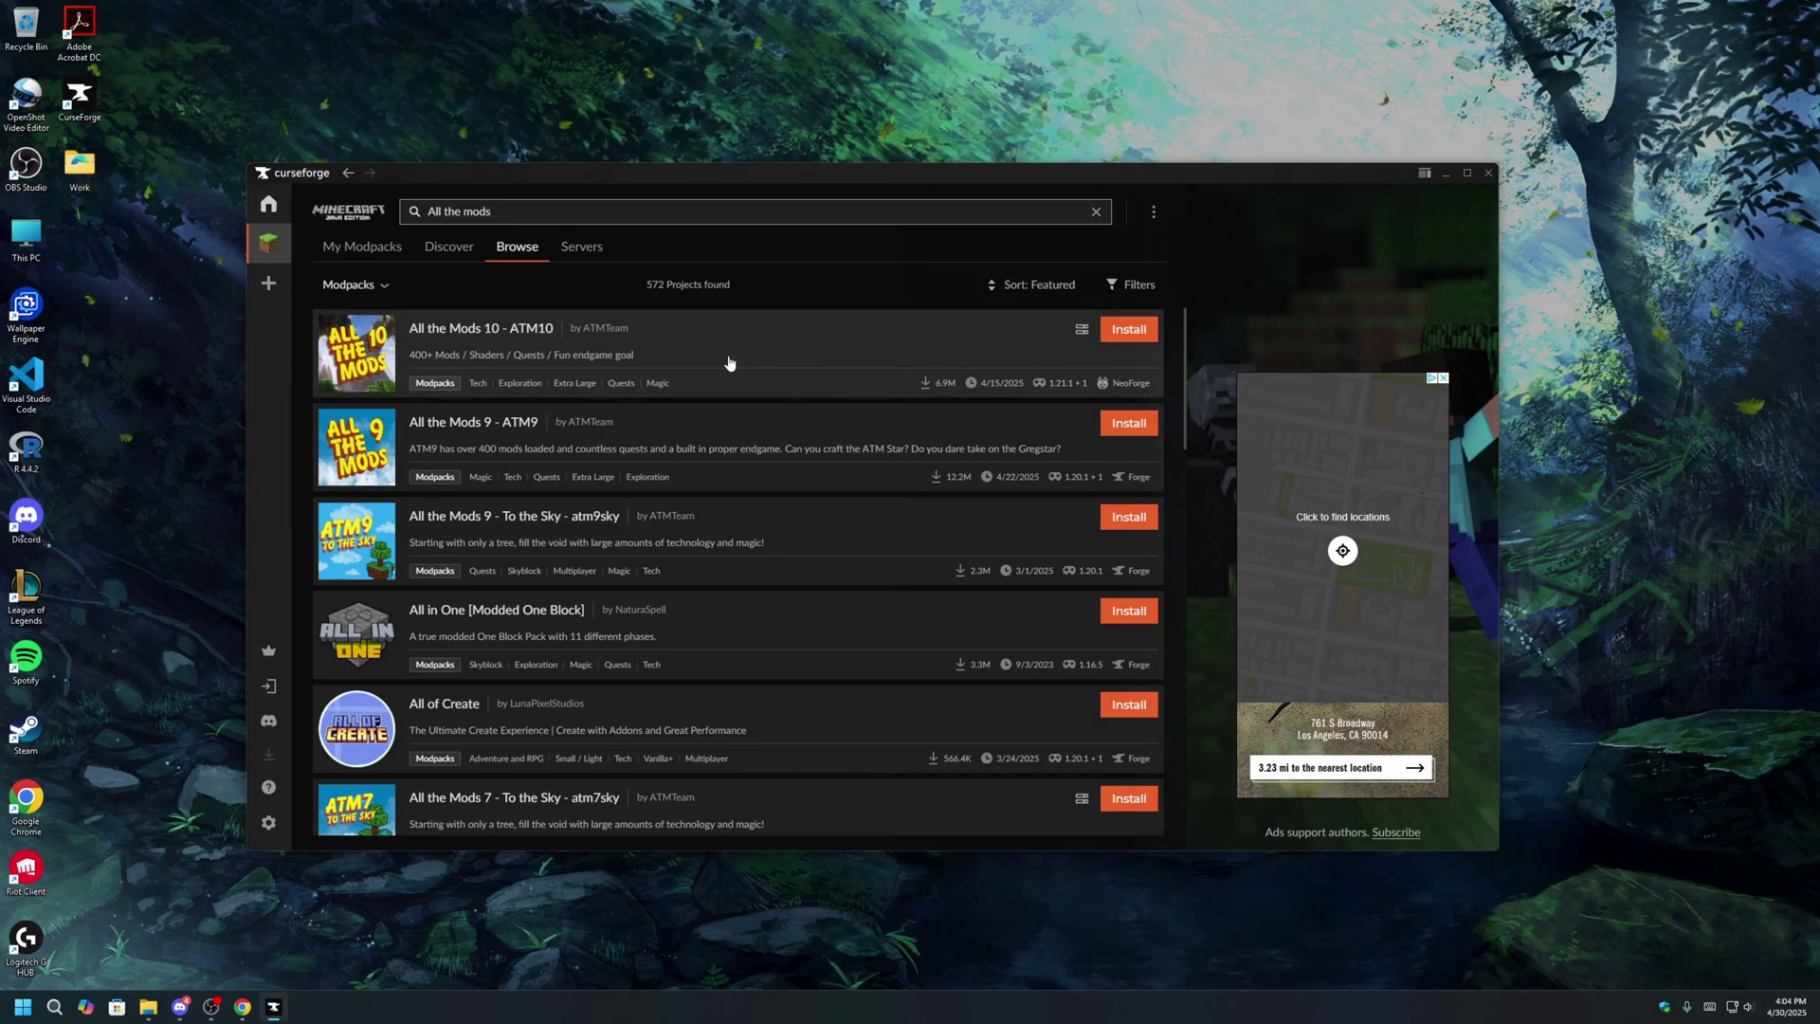
pyautogui.click(1126, 332)
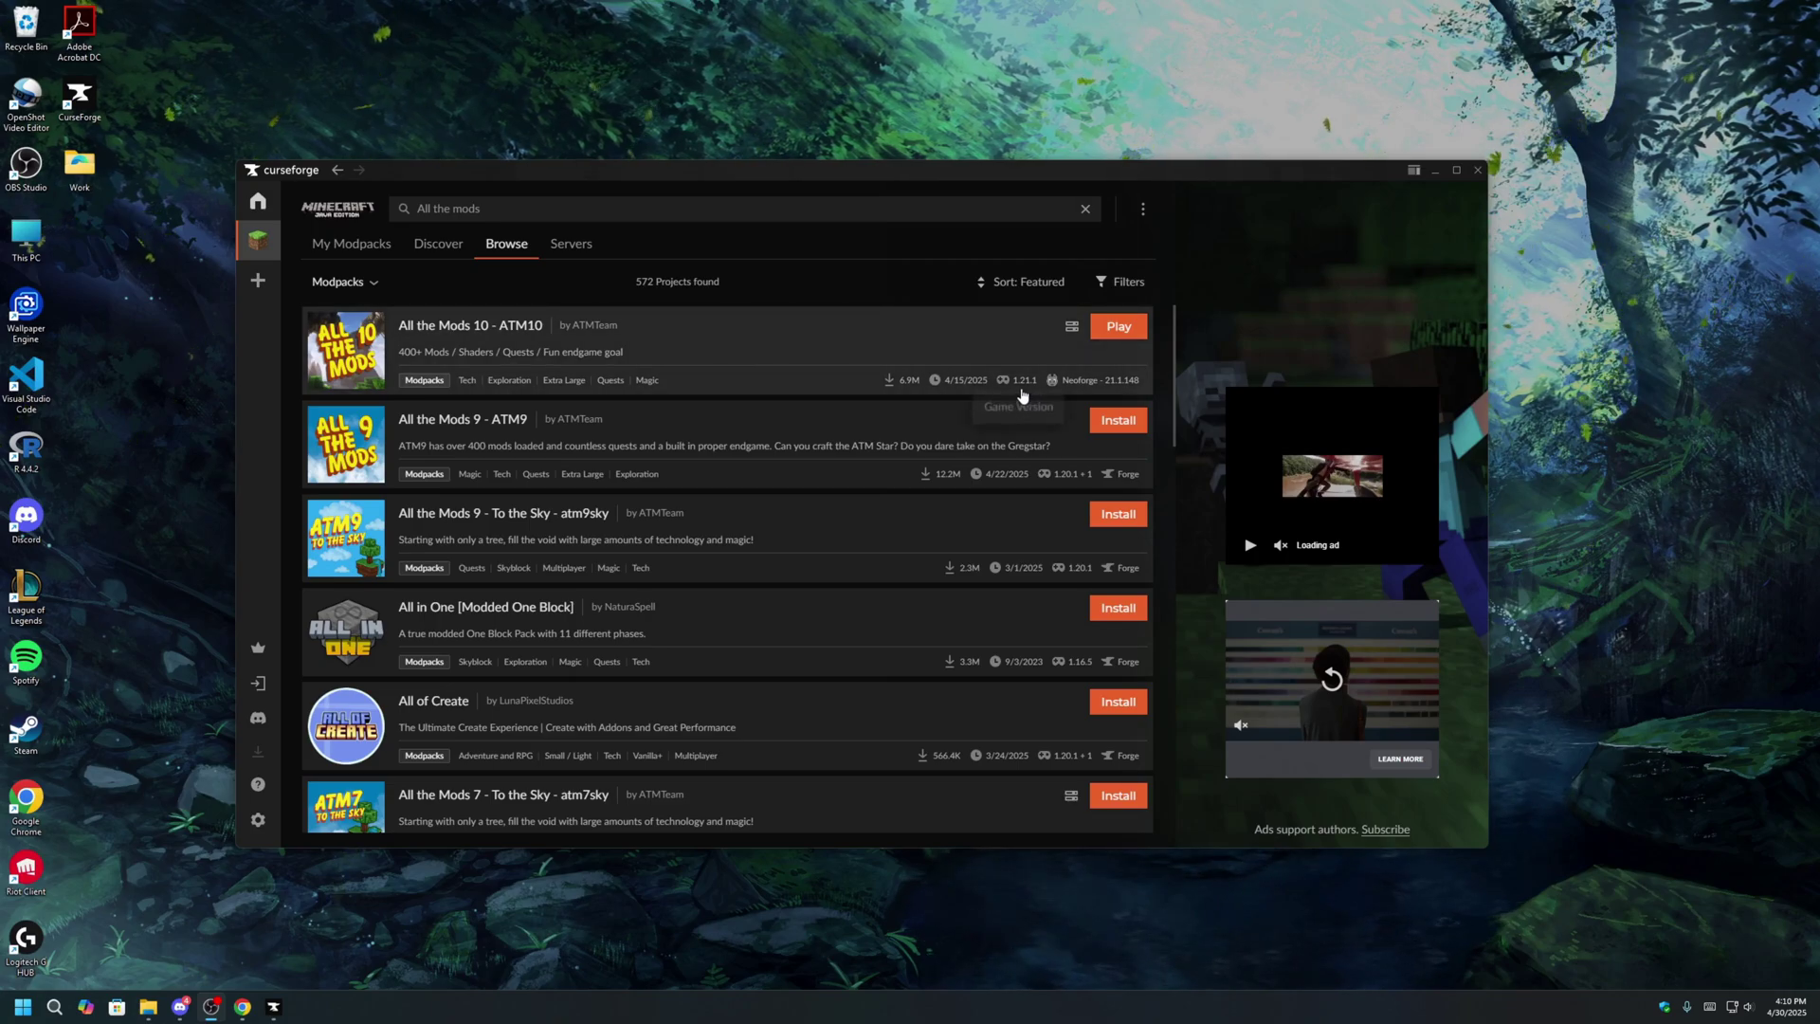
pyautogui.click(1113, 327)
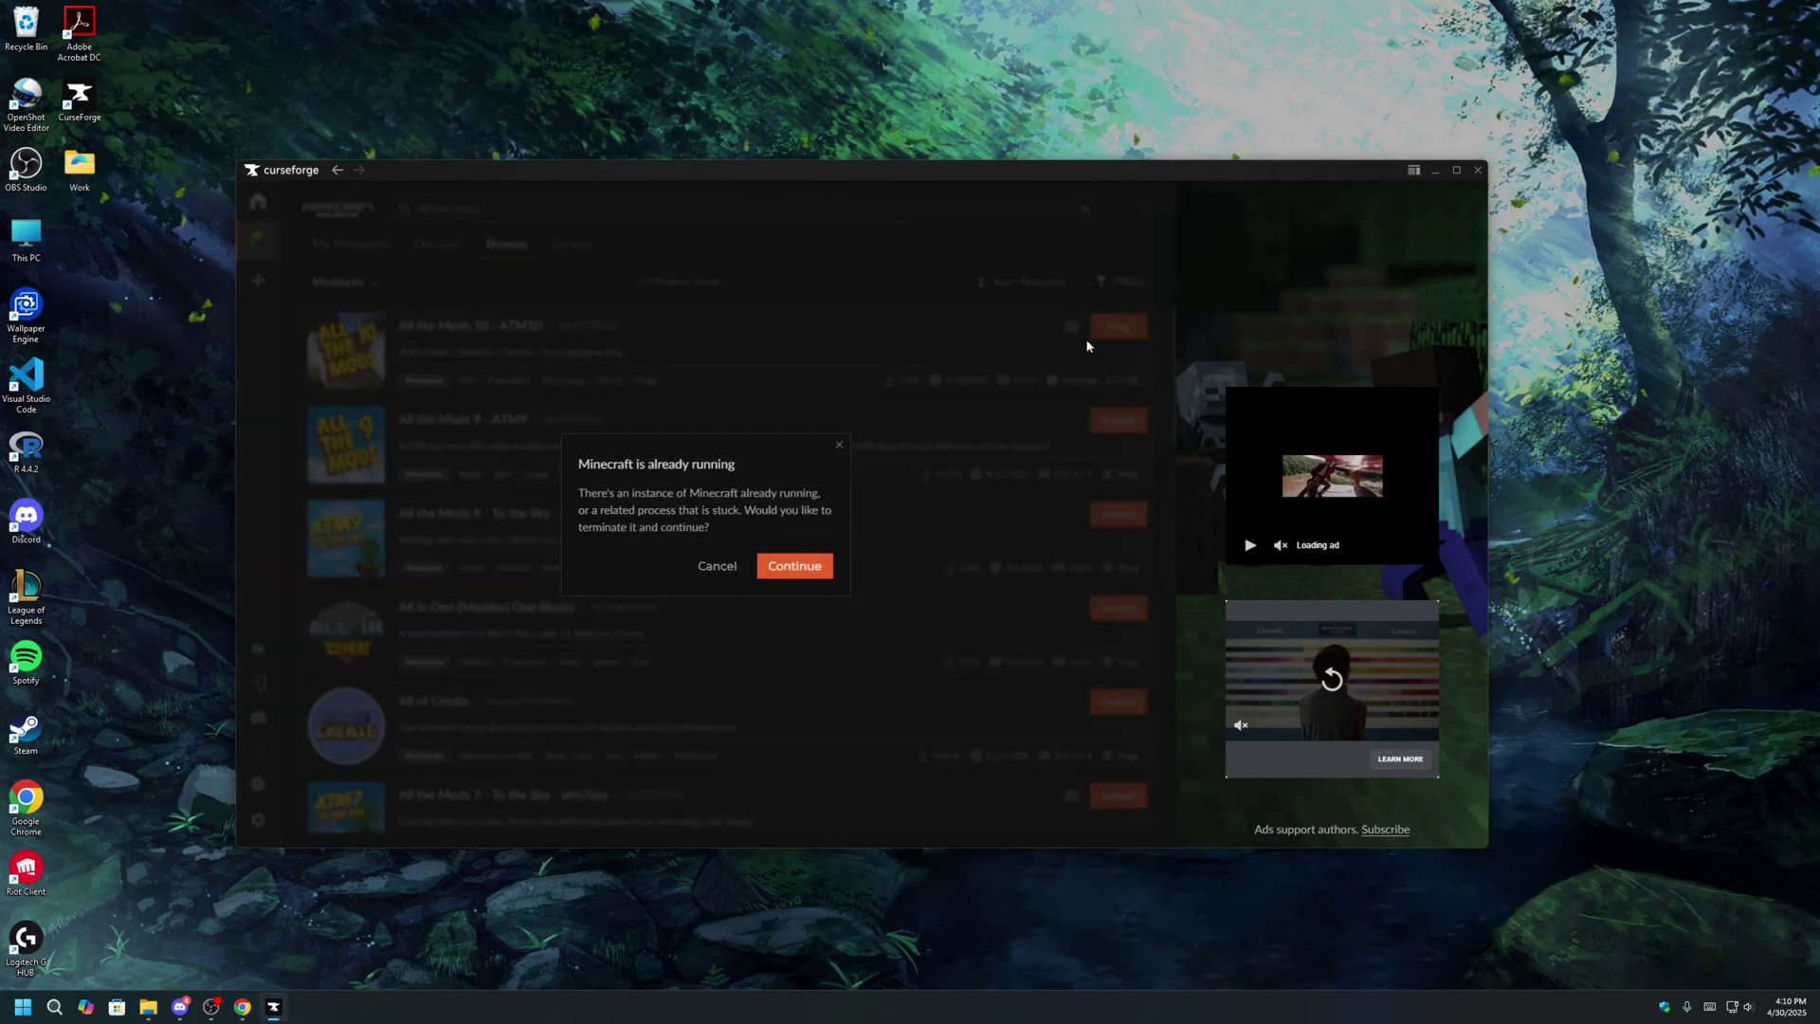
pyautogui.click(794, 565)
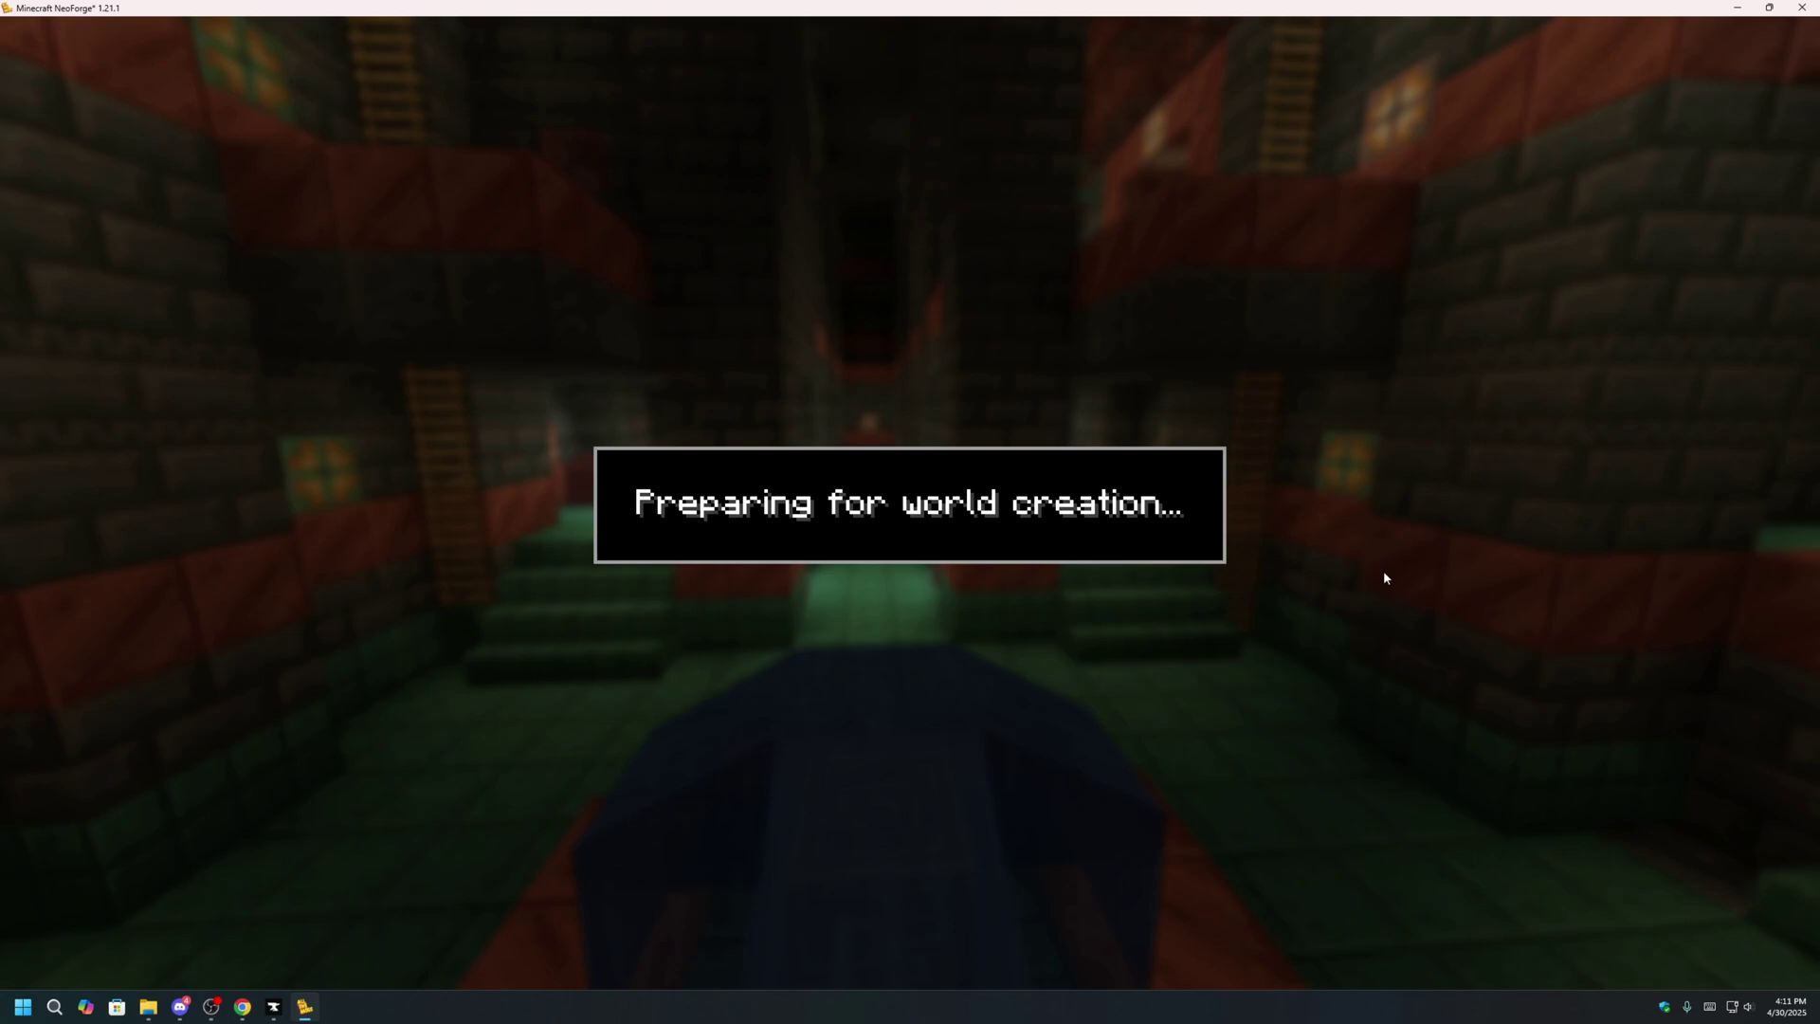
# Create a world named ATM10, then run across the grassland in third-person view.
pyautogui.press('BackSpace')
pyautogui.press('BackSpace')
pyautogui.press('BackSpace')
pyautogui.press('BackSpace')
pyautogui.press('BackSpace')
pyautogui.press('BackSpace')
pyautogui.press('BackSpace')
pyautogui.press('BackSpace')
pyautogui.press('BackSpace')
pyautogui.write('ATM')
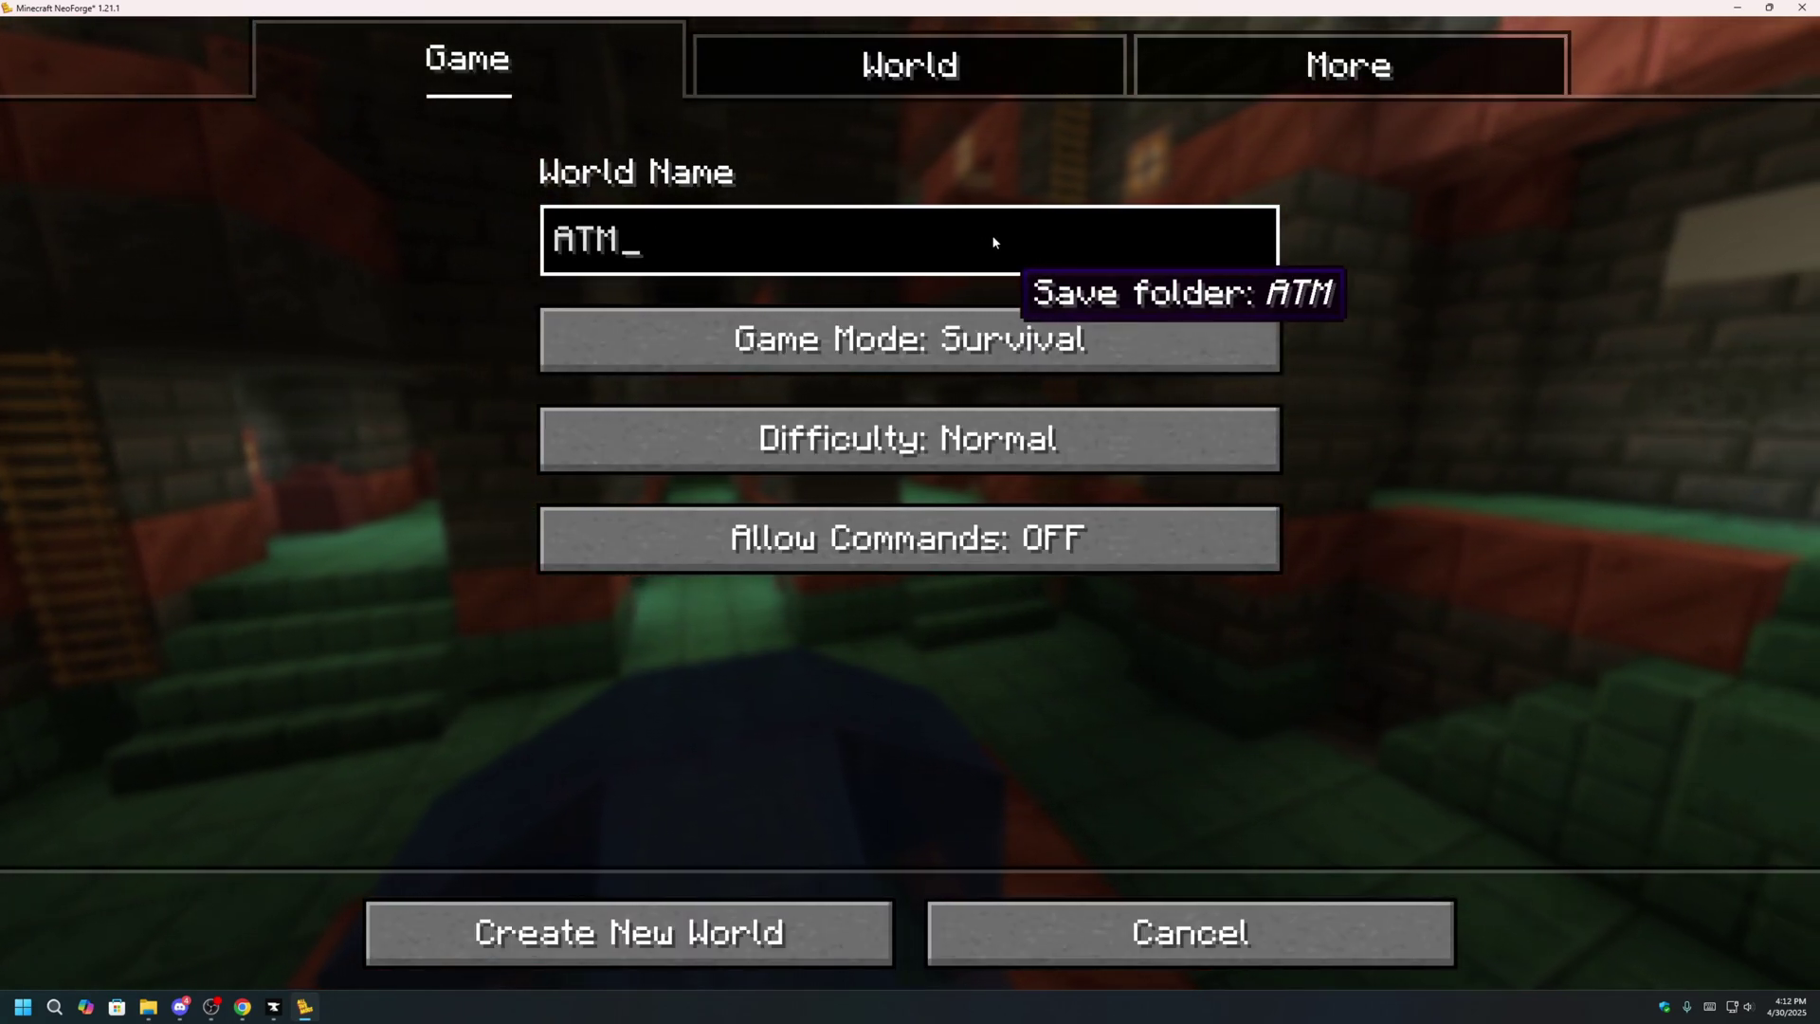
pyautogui.write('10')
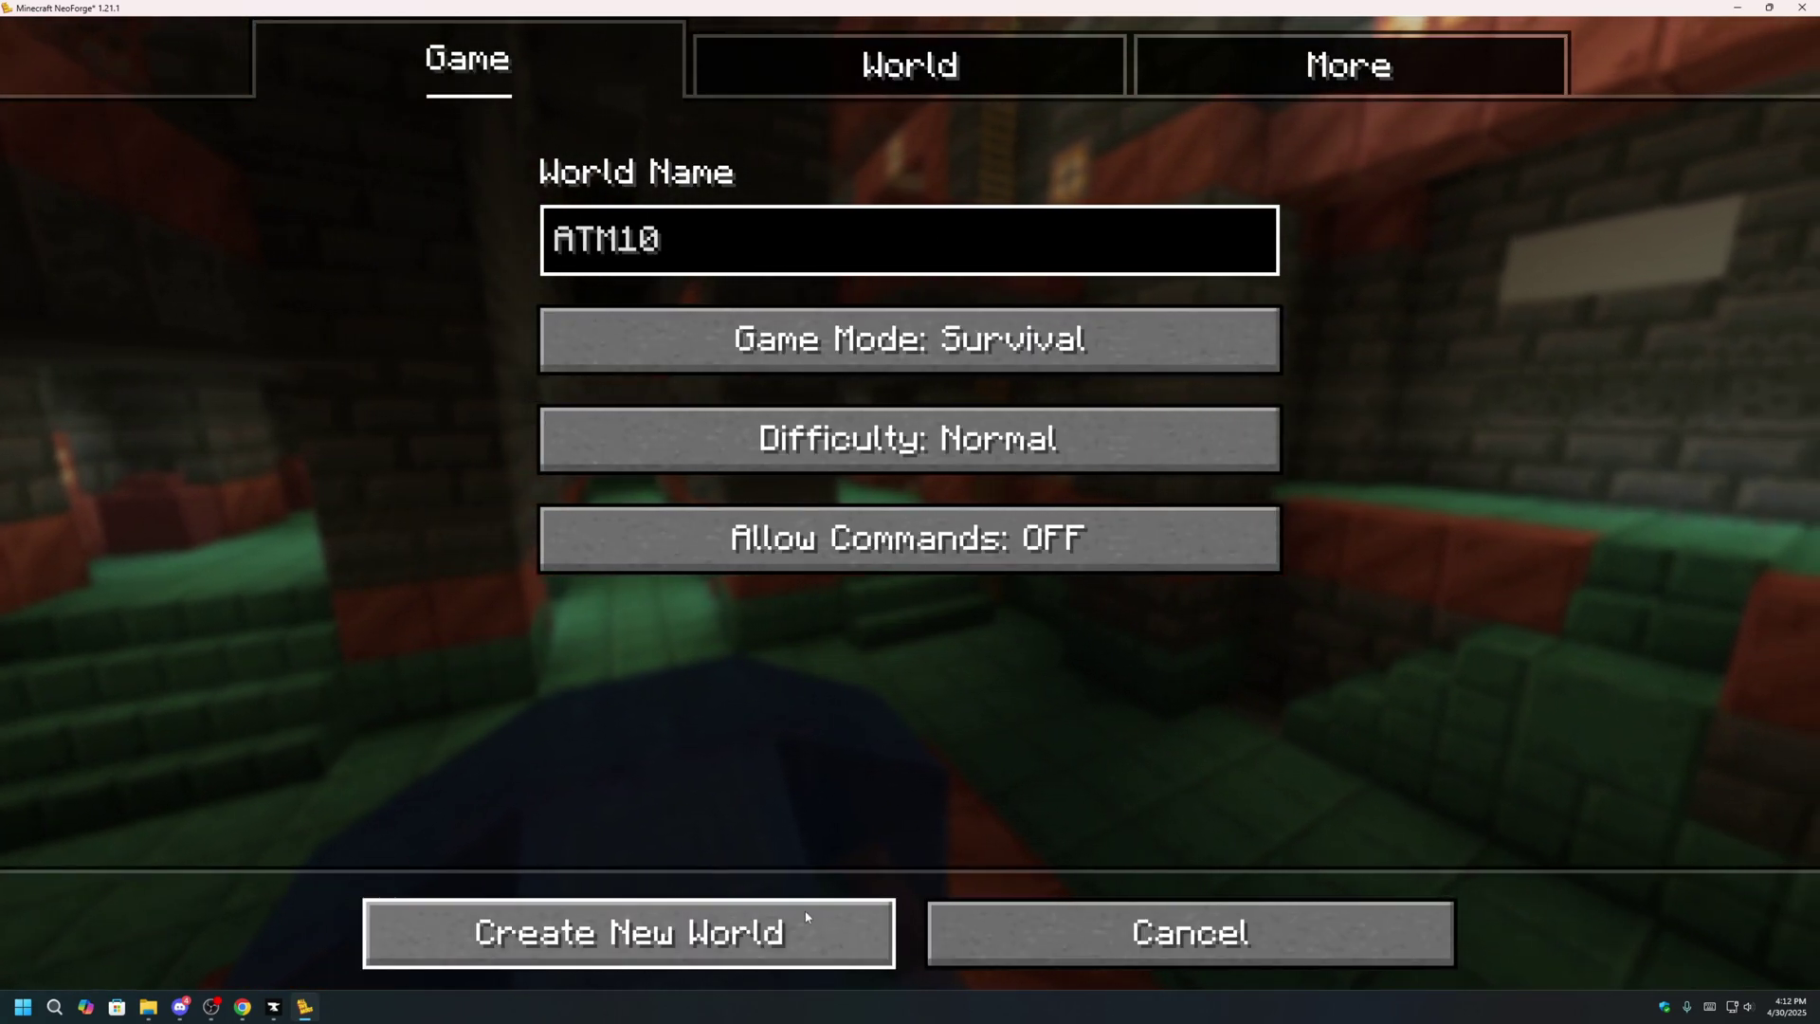
pyautogui.click(815, 915)
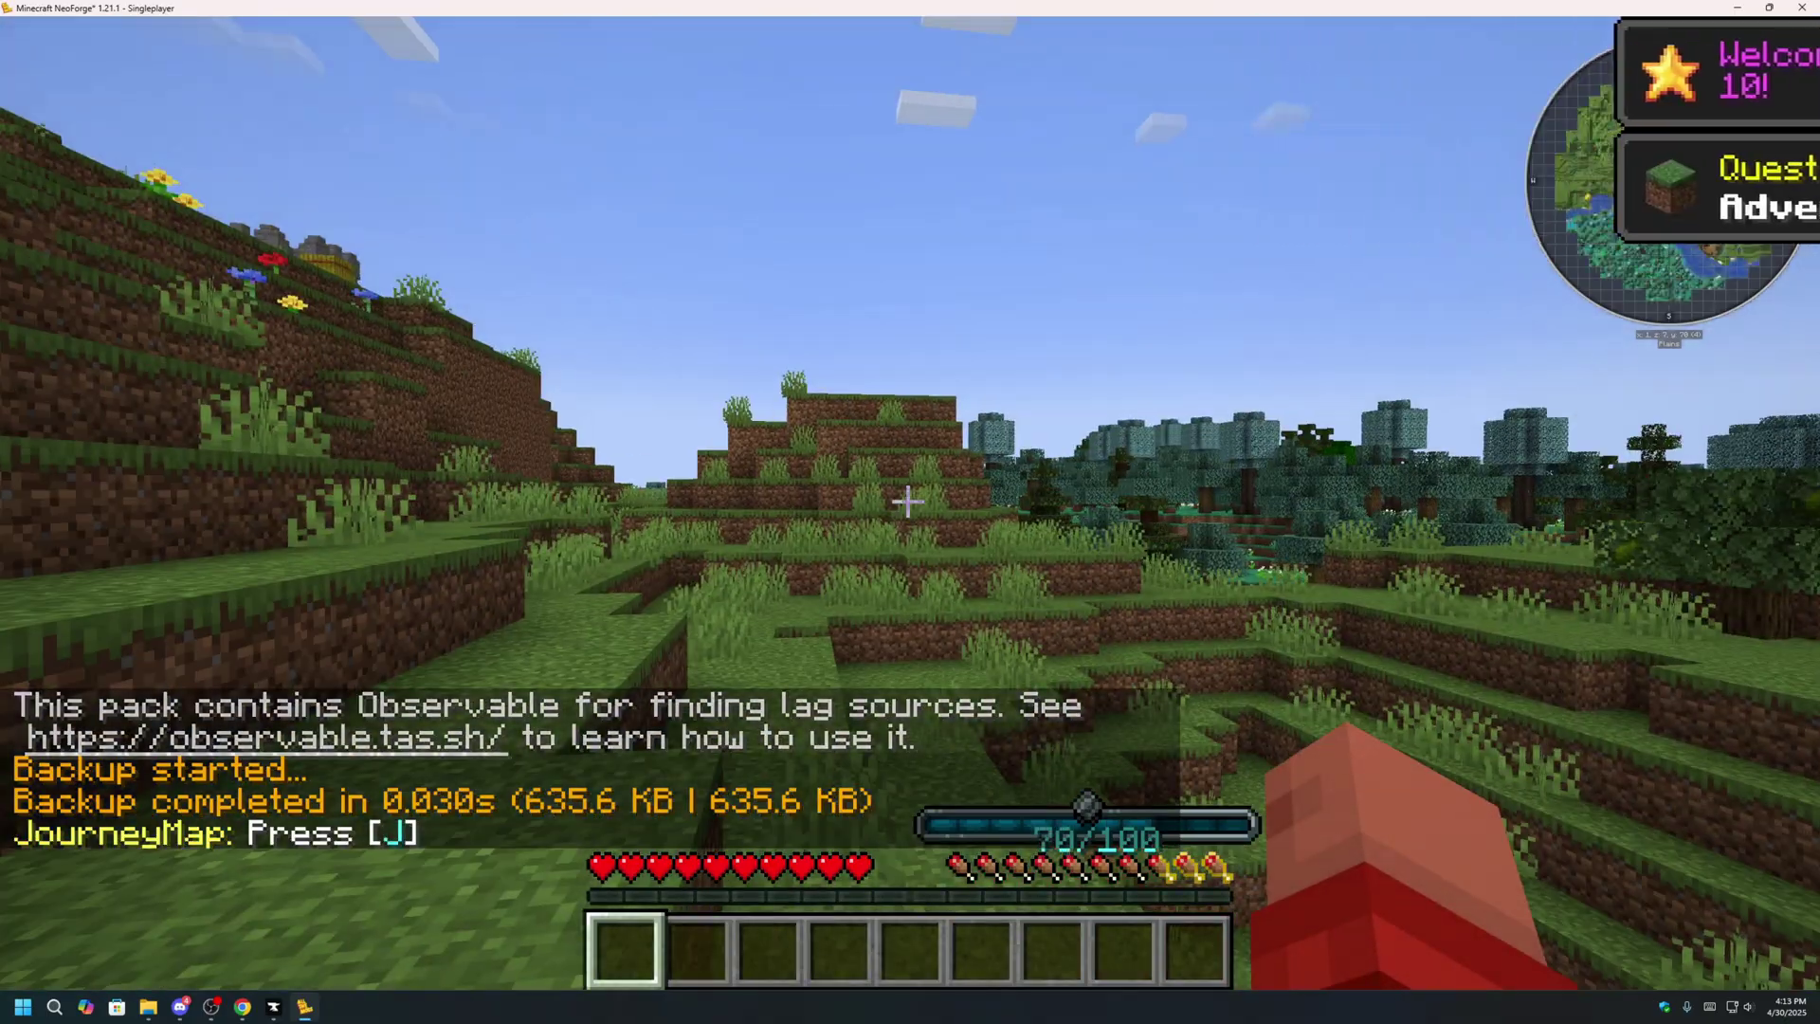
pyautogui.press('F5')
pyautogui.press('w')
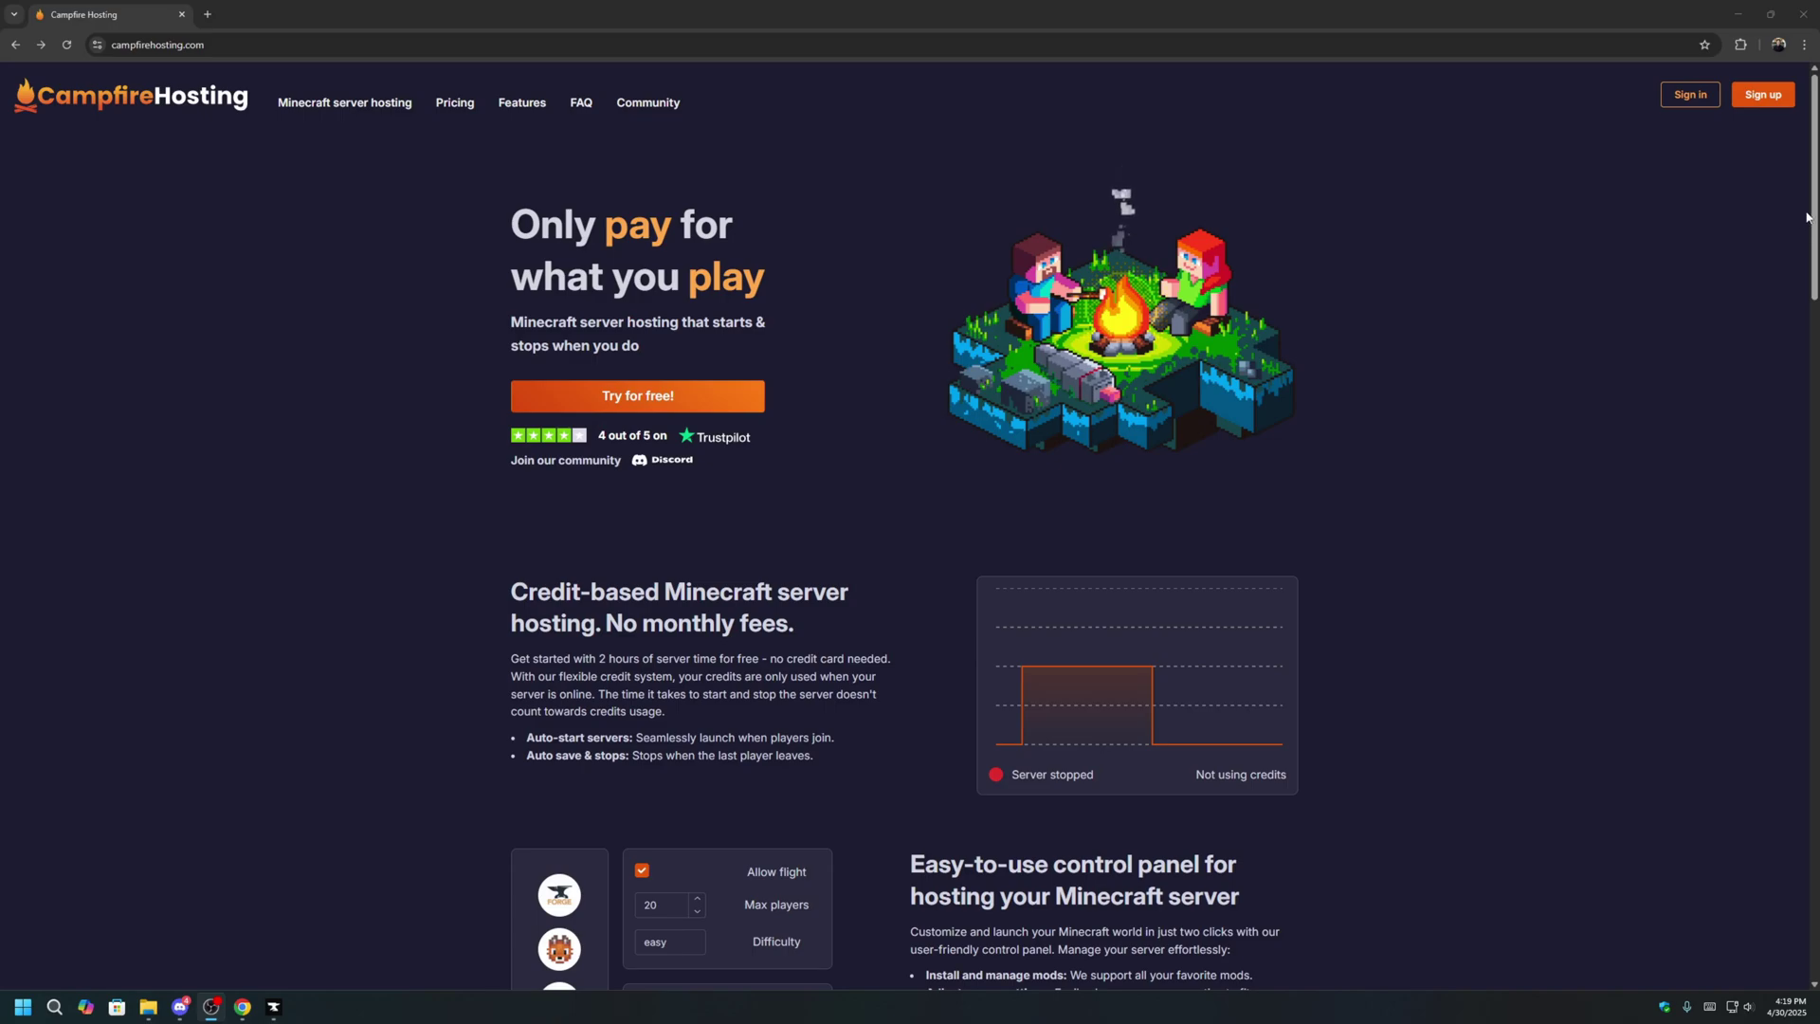
# Scroll the campfirehosting.com homepage and go to the Sign up page.
pyautogui.moveTo(1814, 211); pyautogui.dragTo(1816, 490)
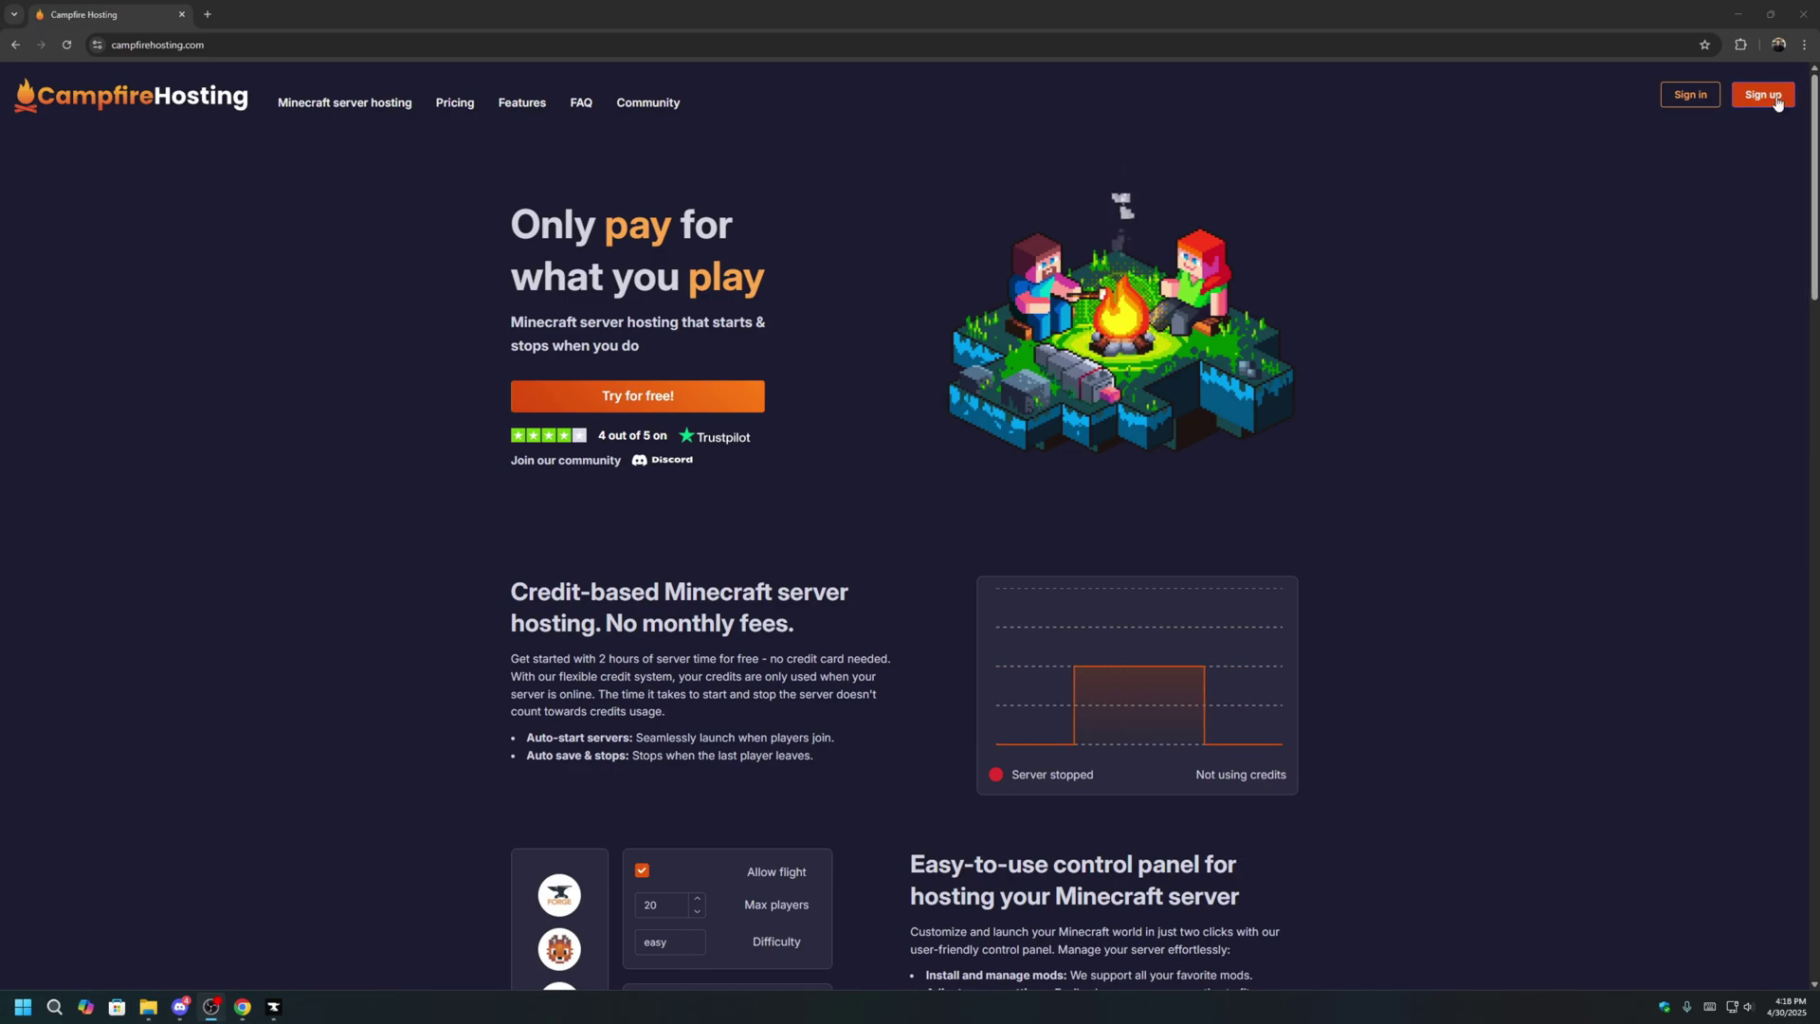
pyautogui.click(1763, 95)
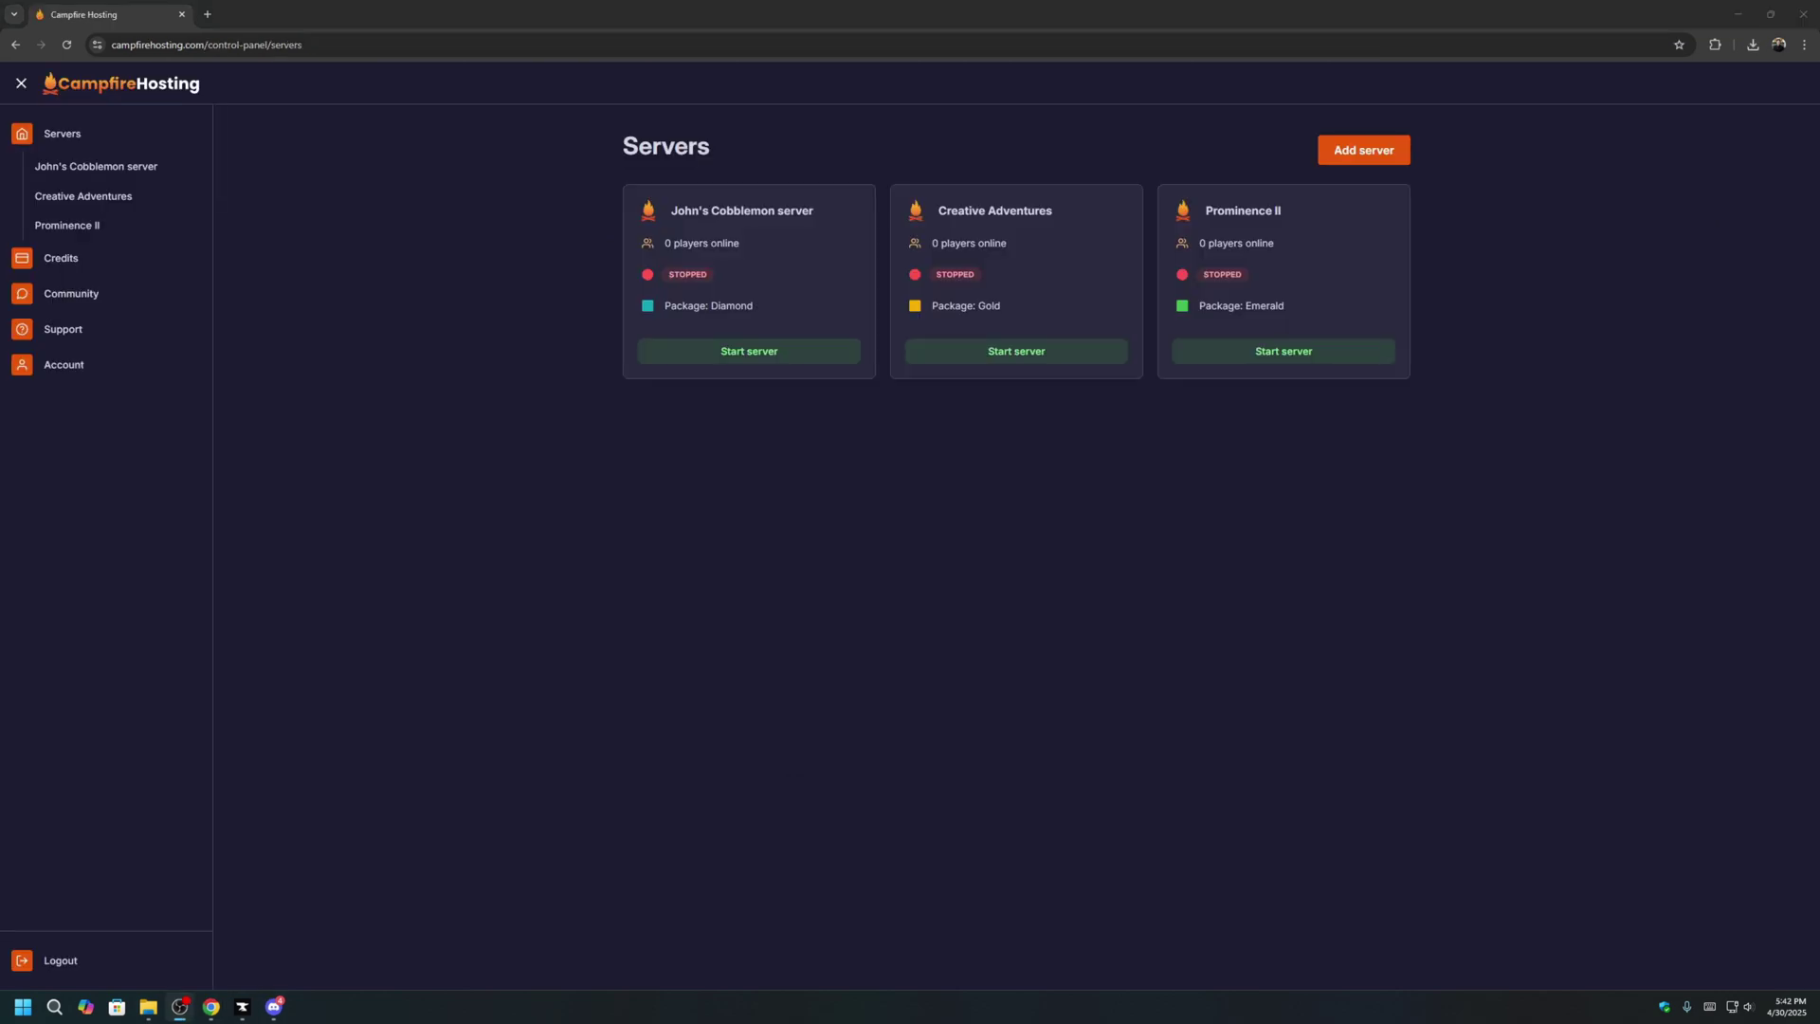
# Start a new Neoforge server on Minecraft 1.21.1, turning off the recommended NeoForge version.
pyautogui.click(1376, 153)
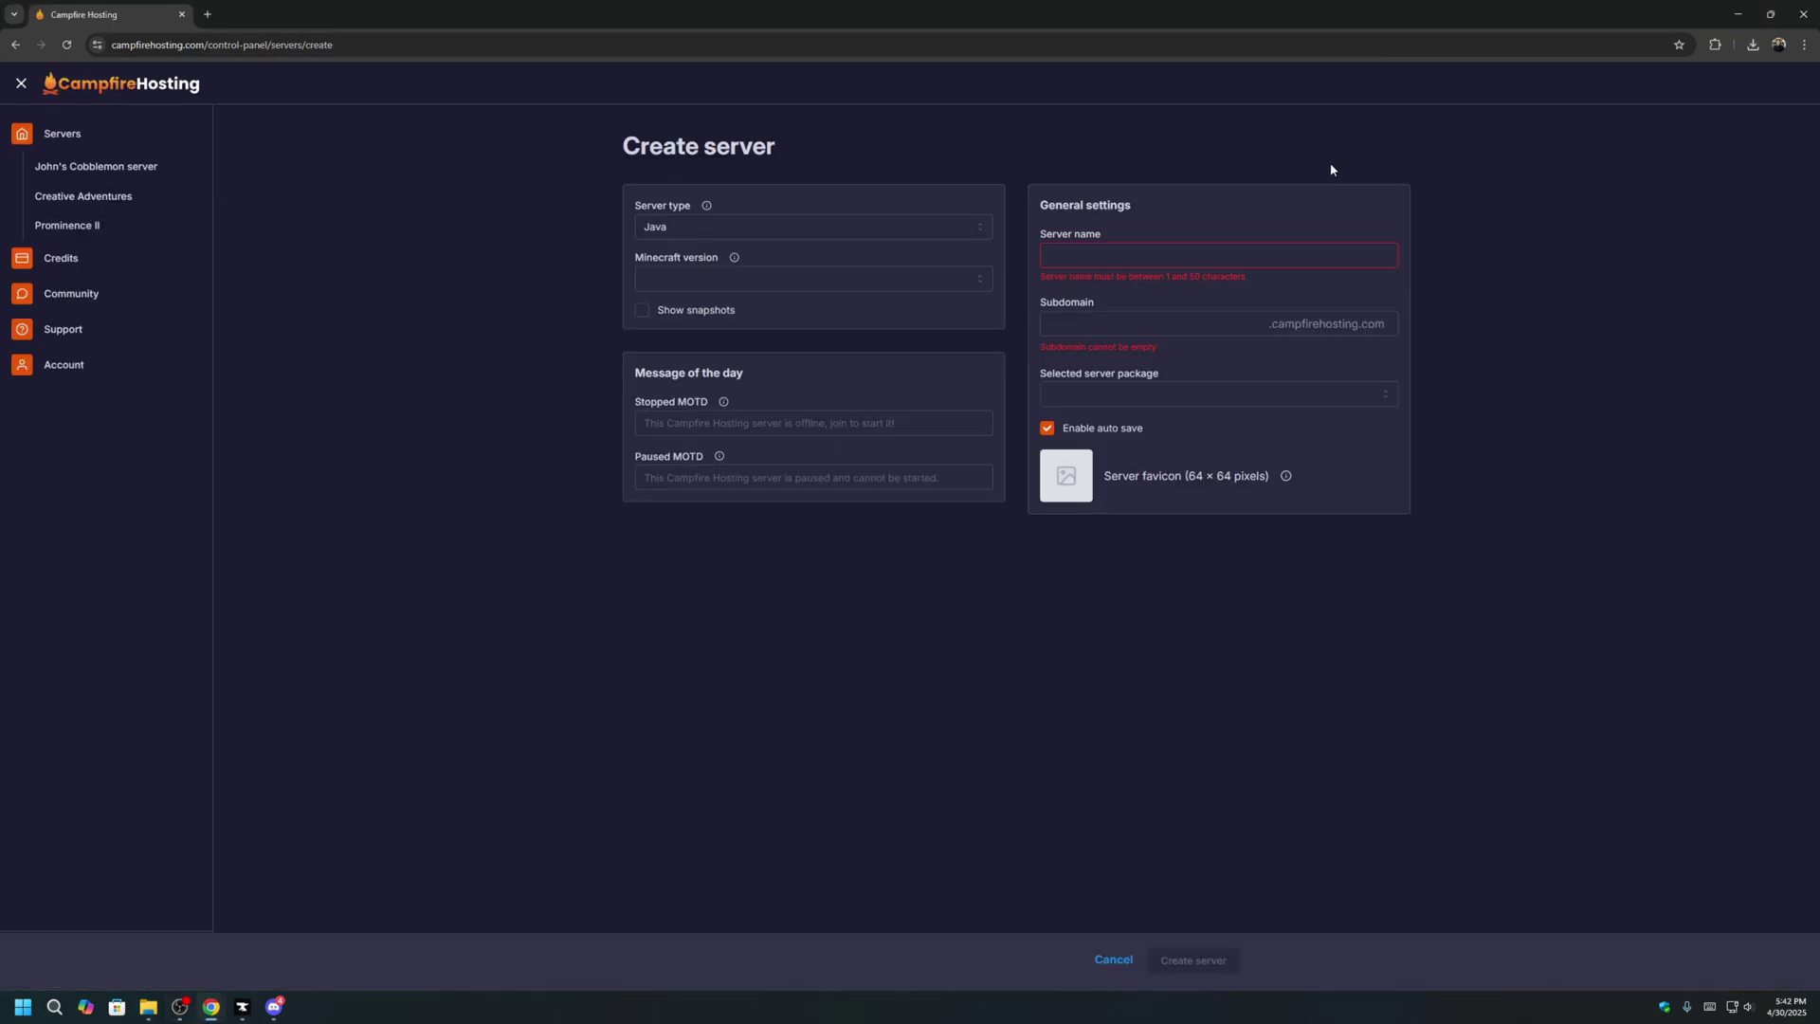
pyautogui.click(743, 227)
pyautogui.click(739, 358)
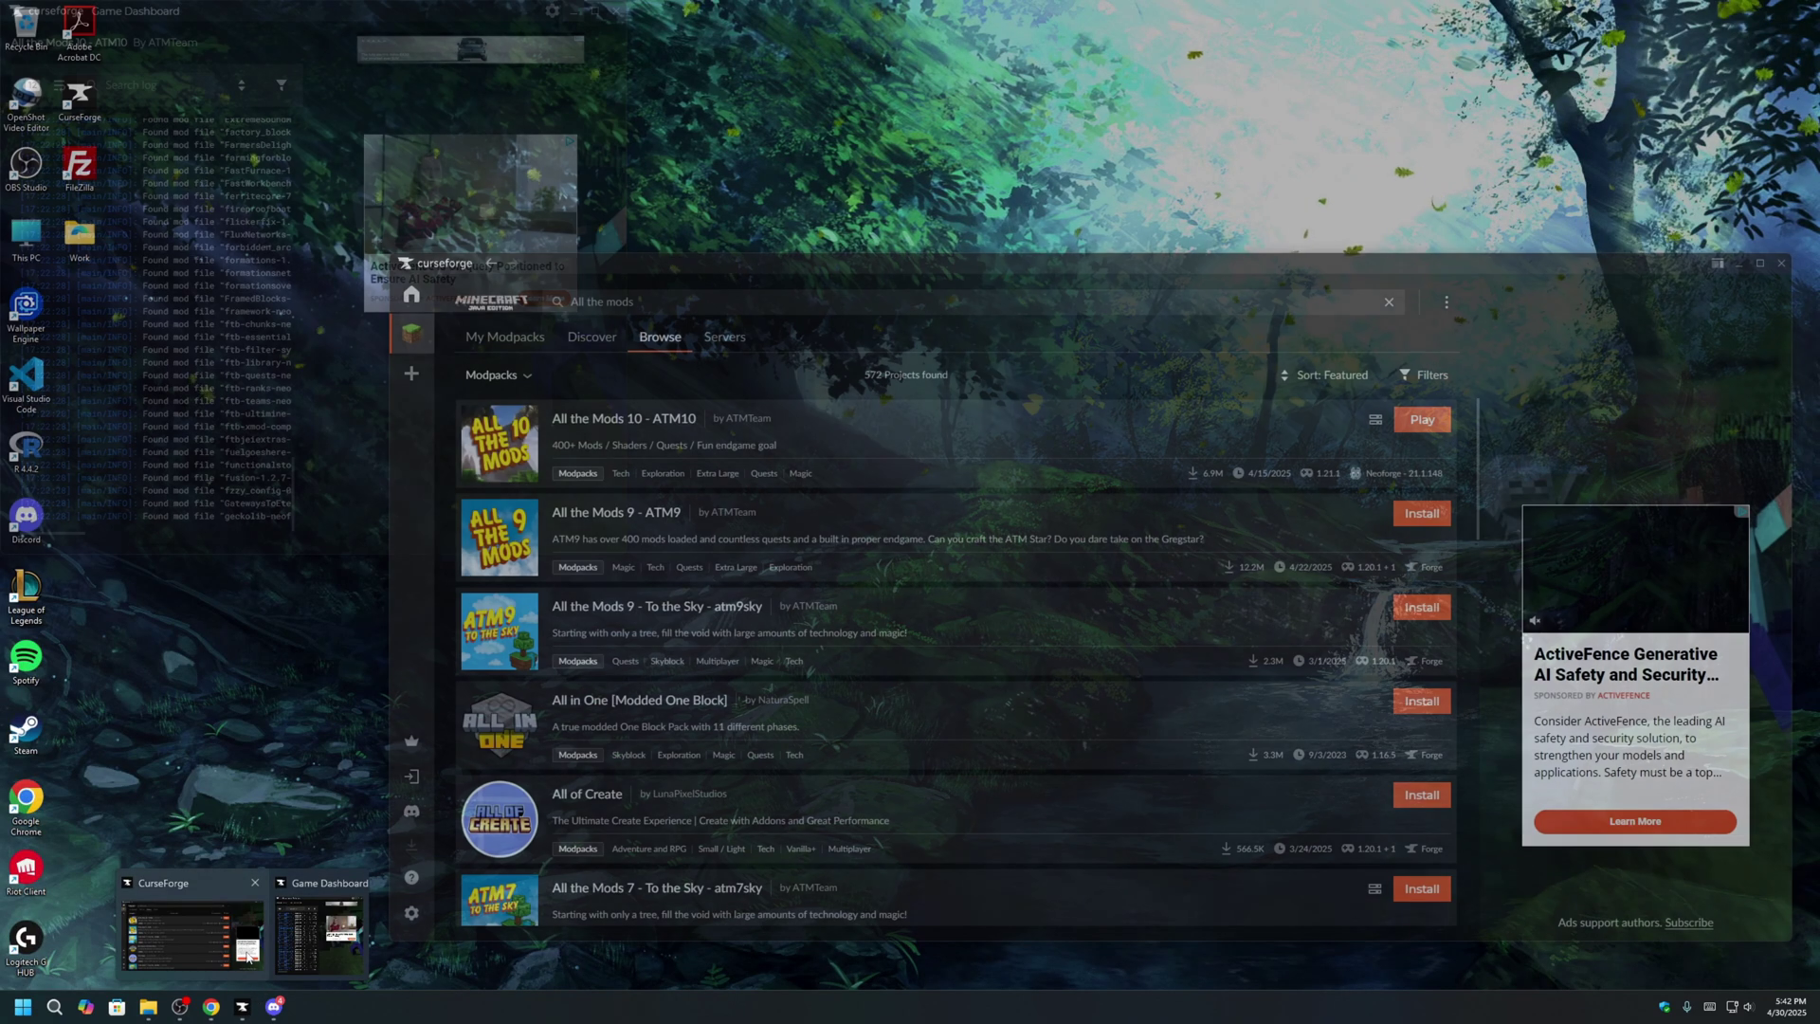
pyautogui.click(203, 919)
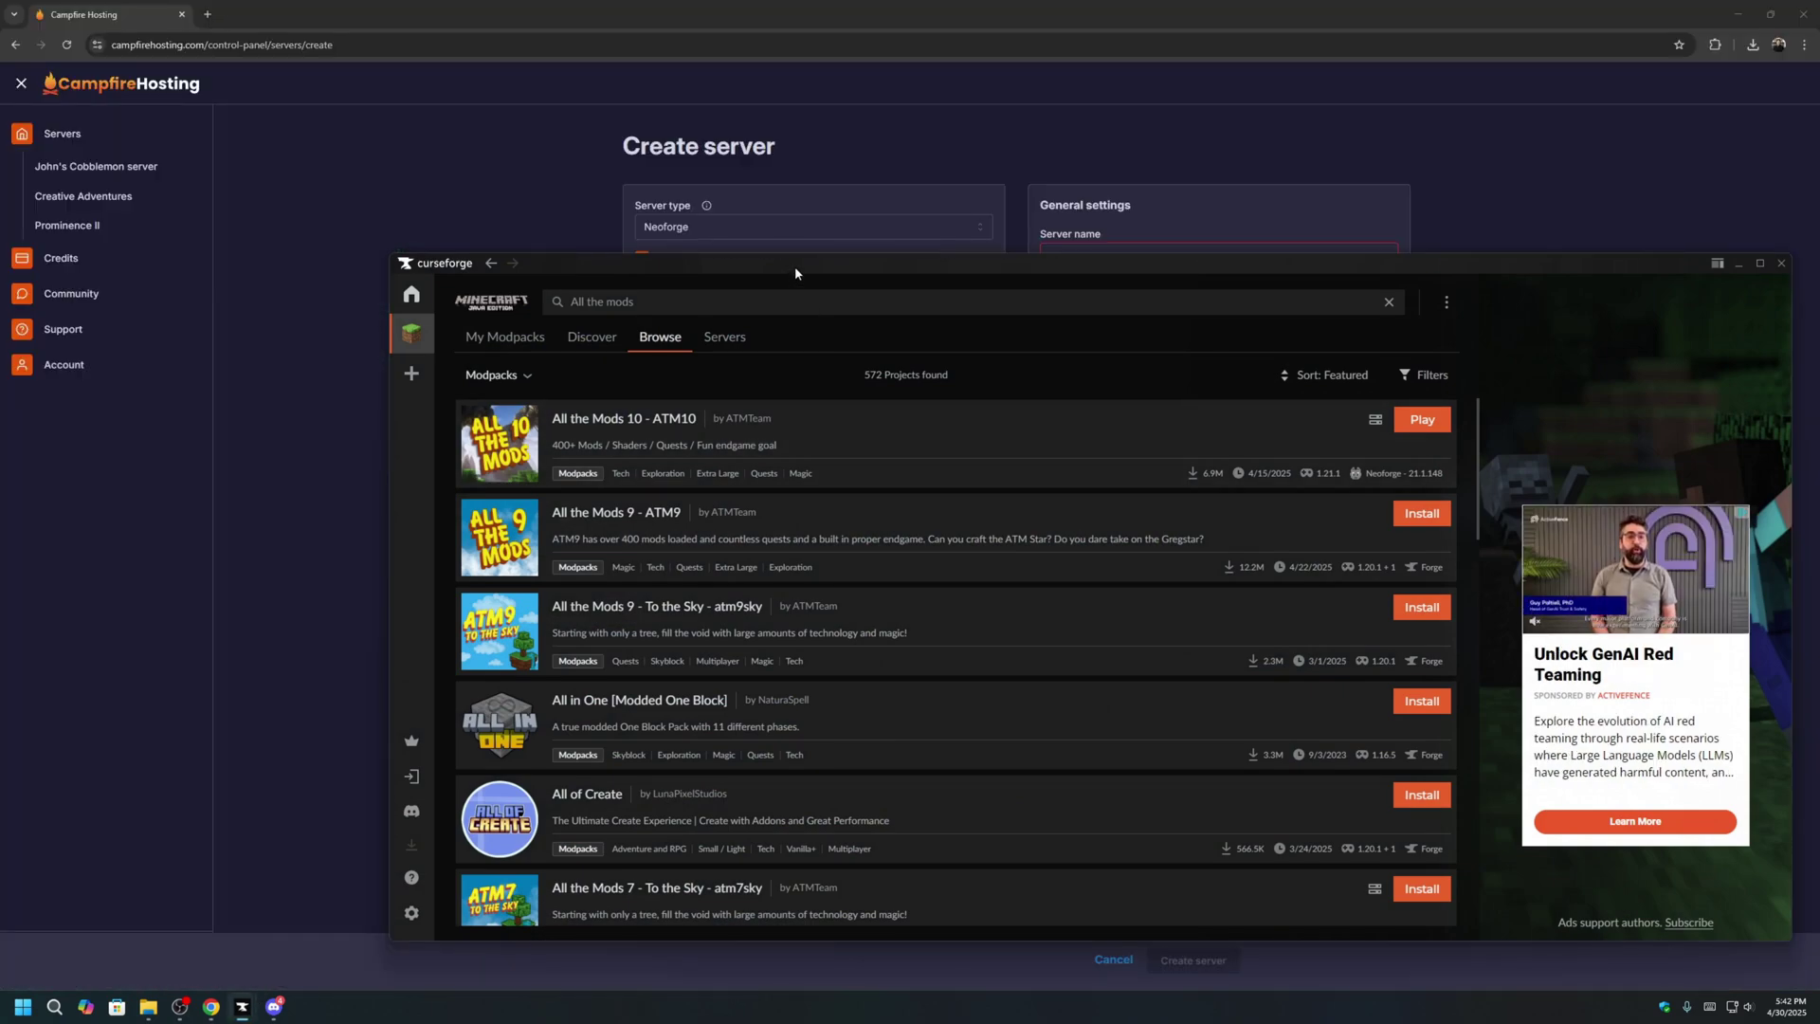
pyautogui.moveTo(795, 289); pyautogui.dragTo(681, 455)
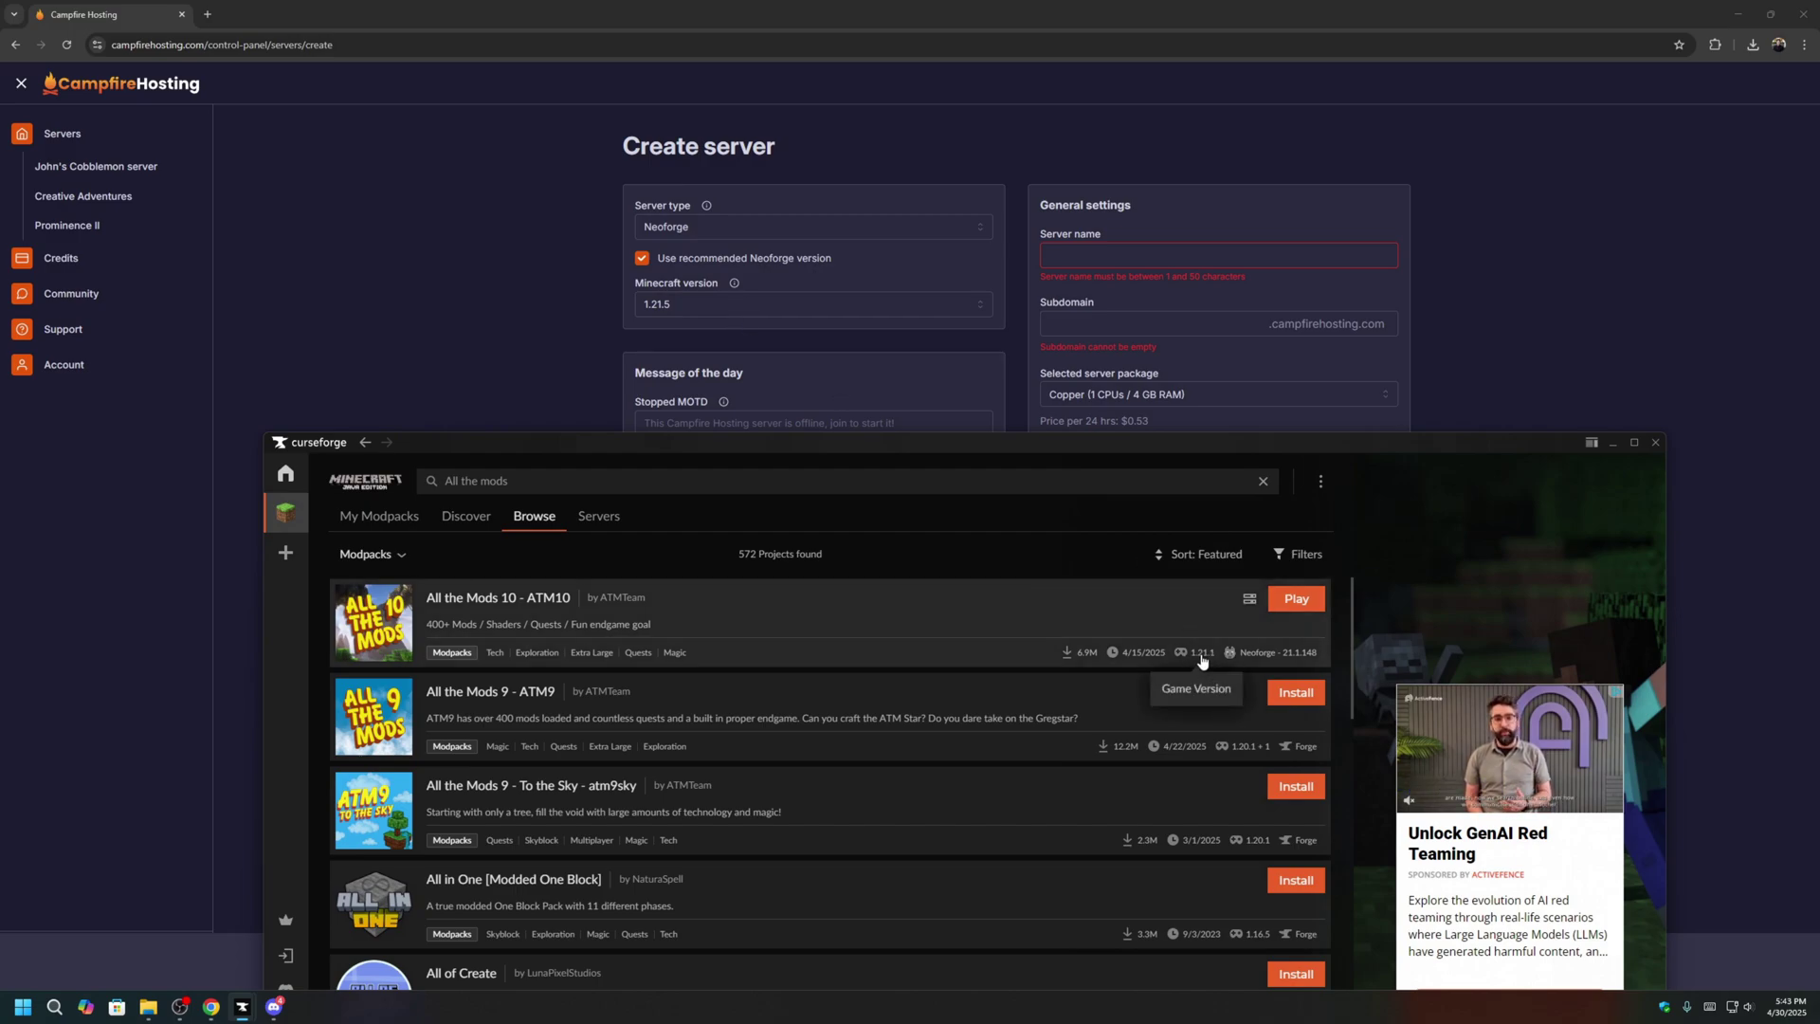
pyautogui.click(805, 302)
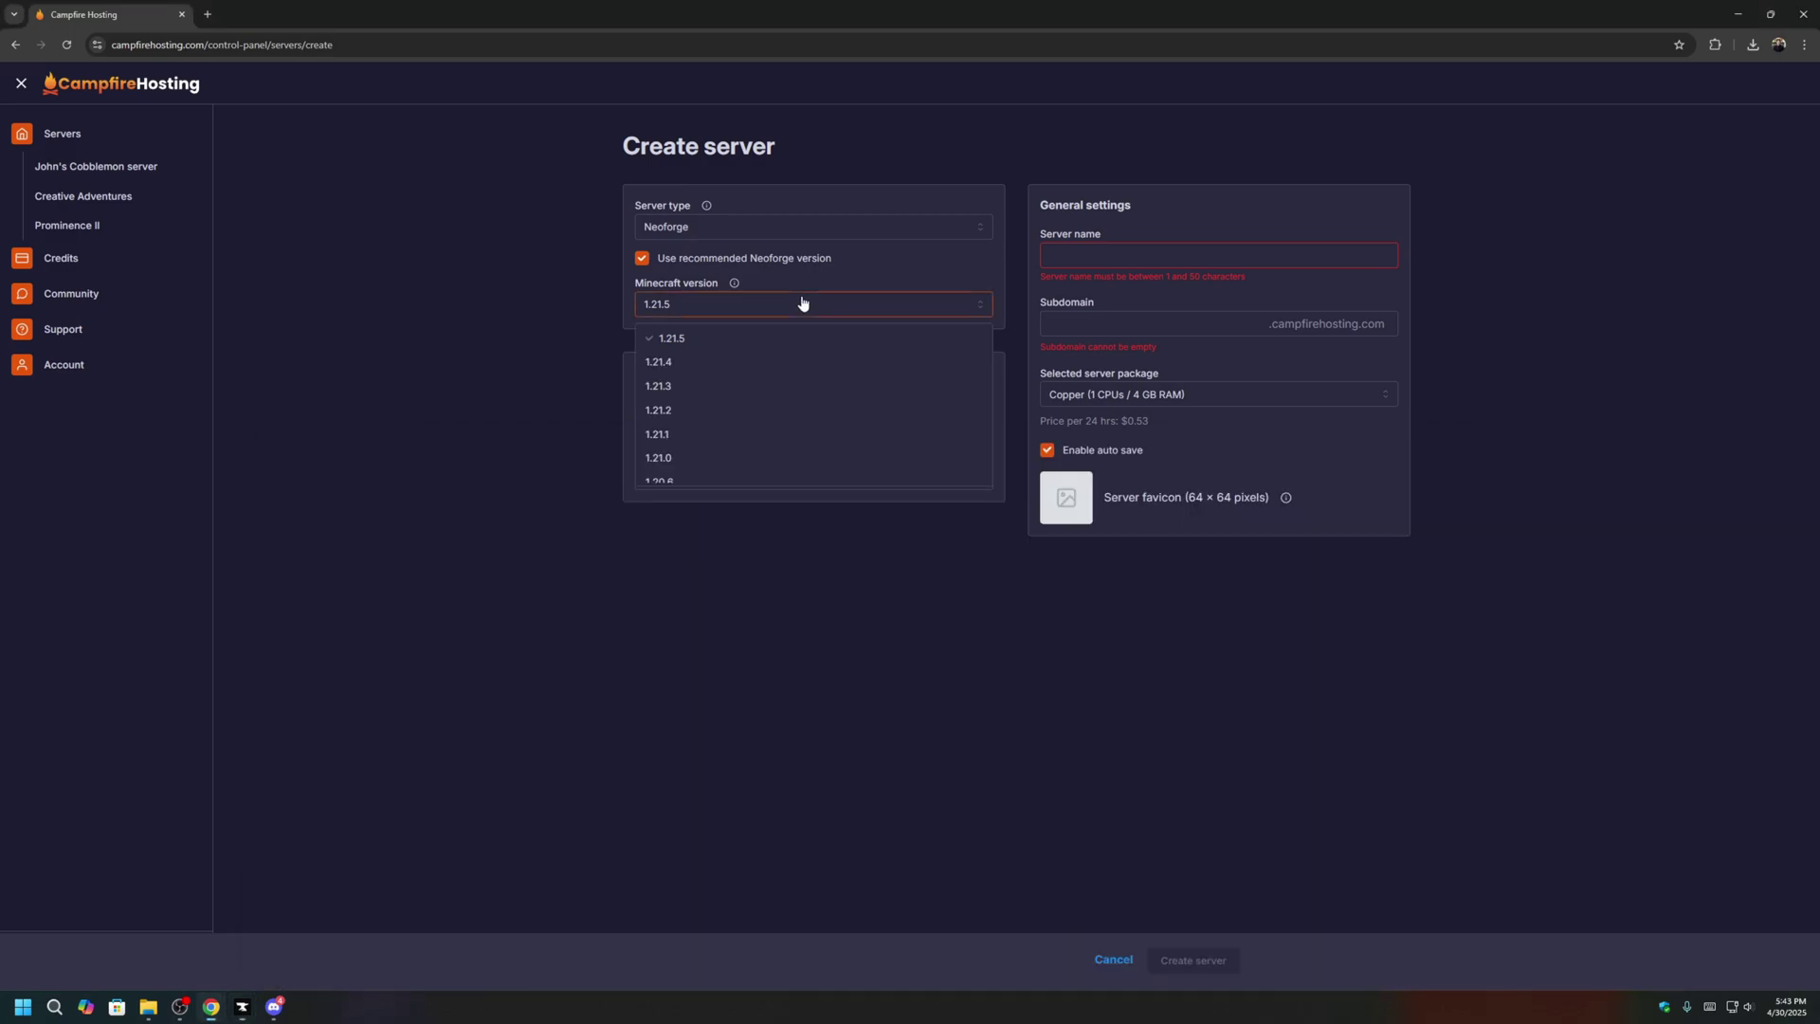
pyautogui.click(755, 433)
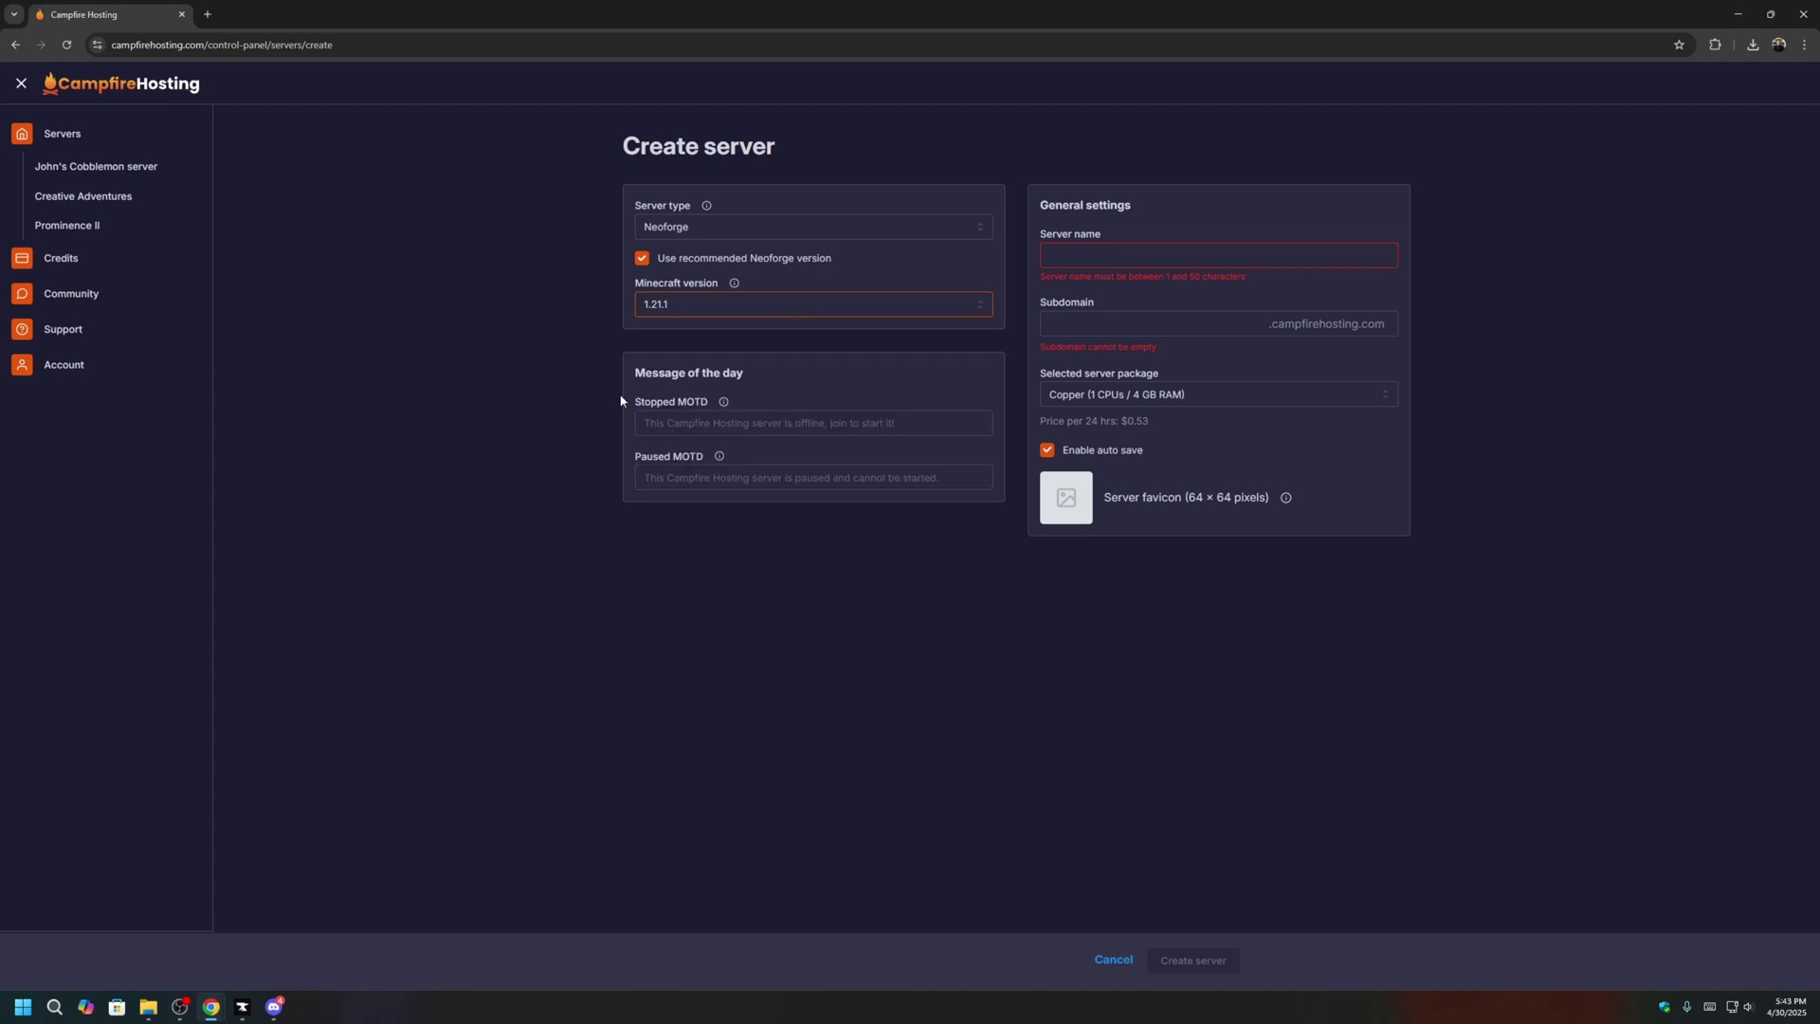
pyautogui.click(641, 257)
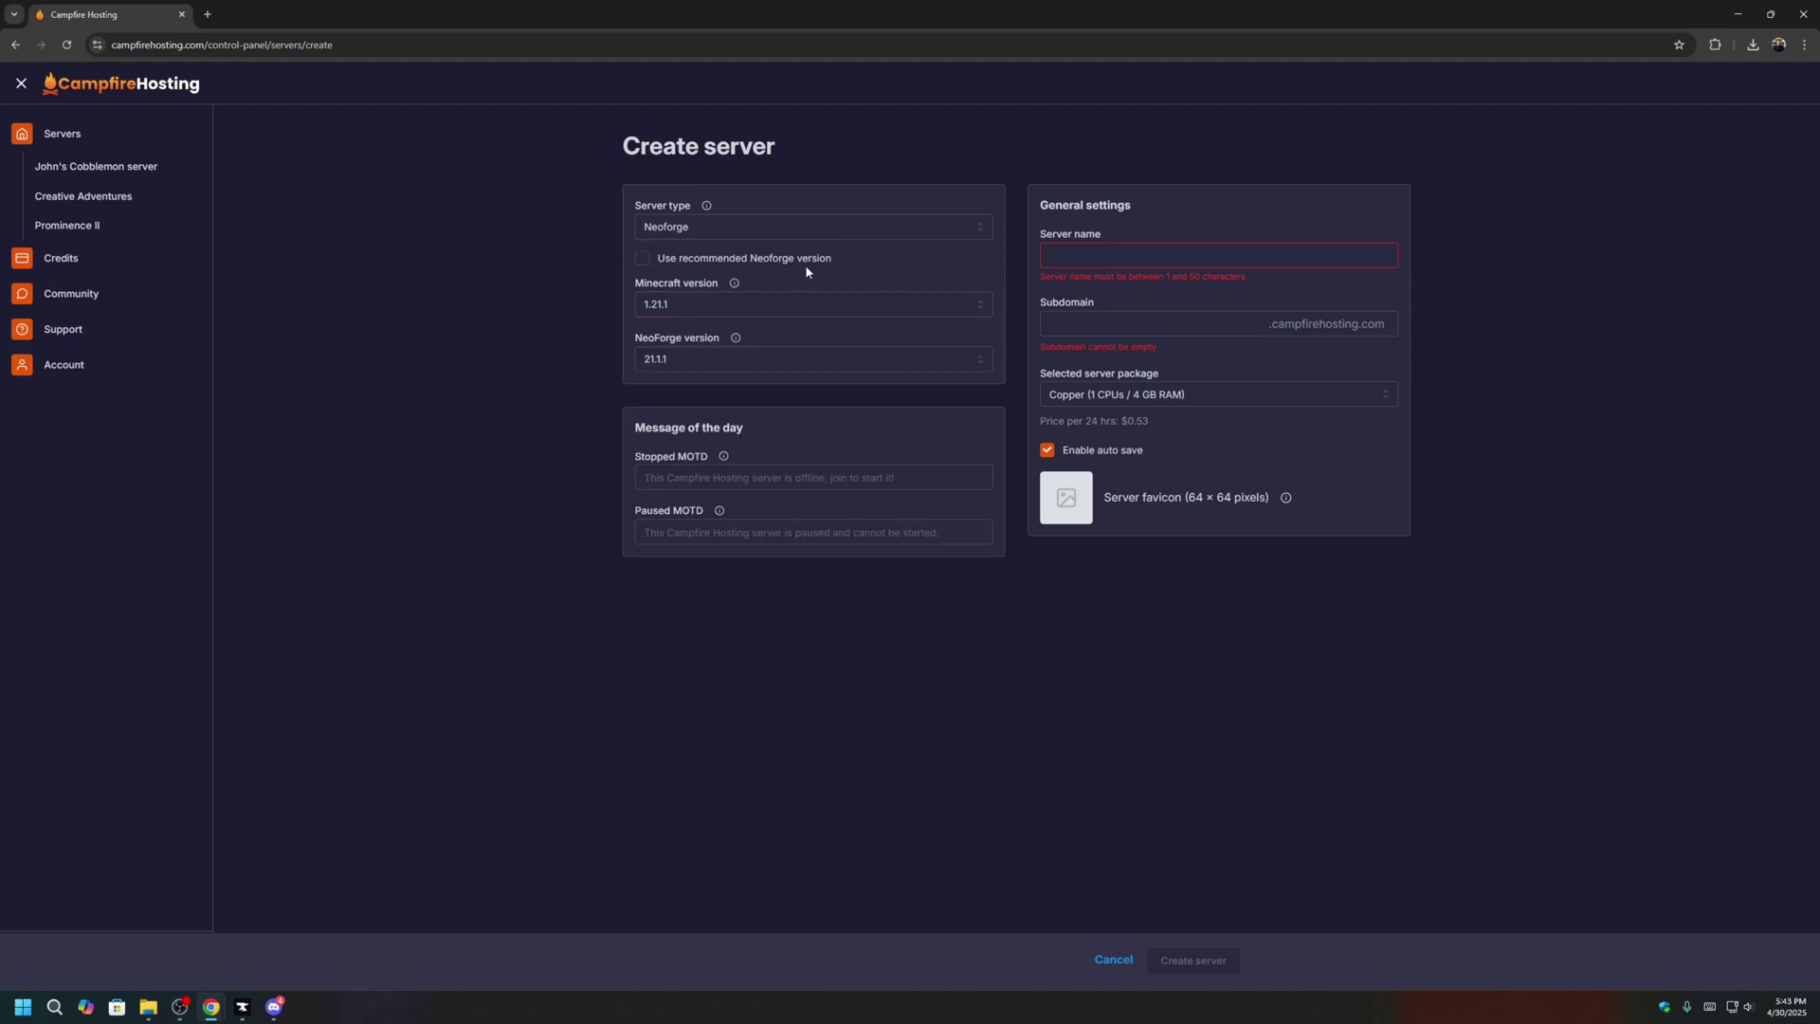
pyautogui.hotkey('alt', 'Tab')
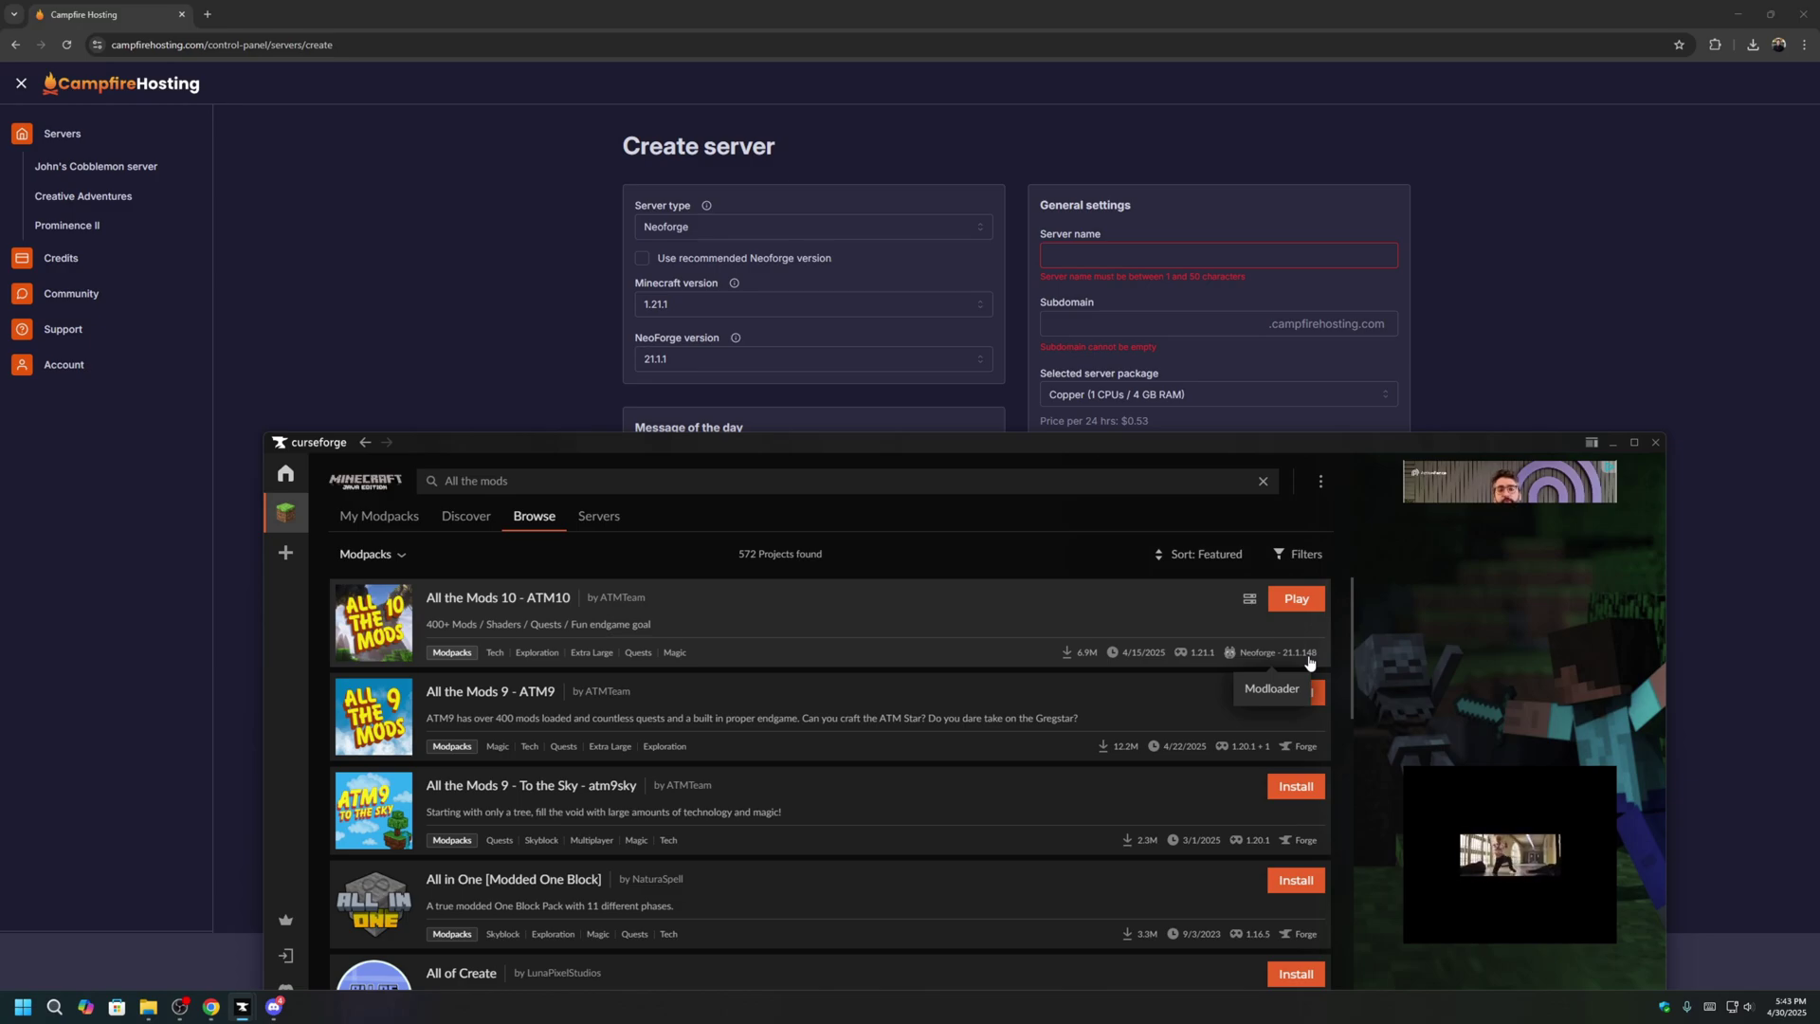
# Choose NeoForge version 21.1.148 from the version list.
pyautogui.click(718, 364)
pyautogui.scroll(-2, 789, 473)
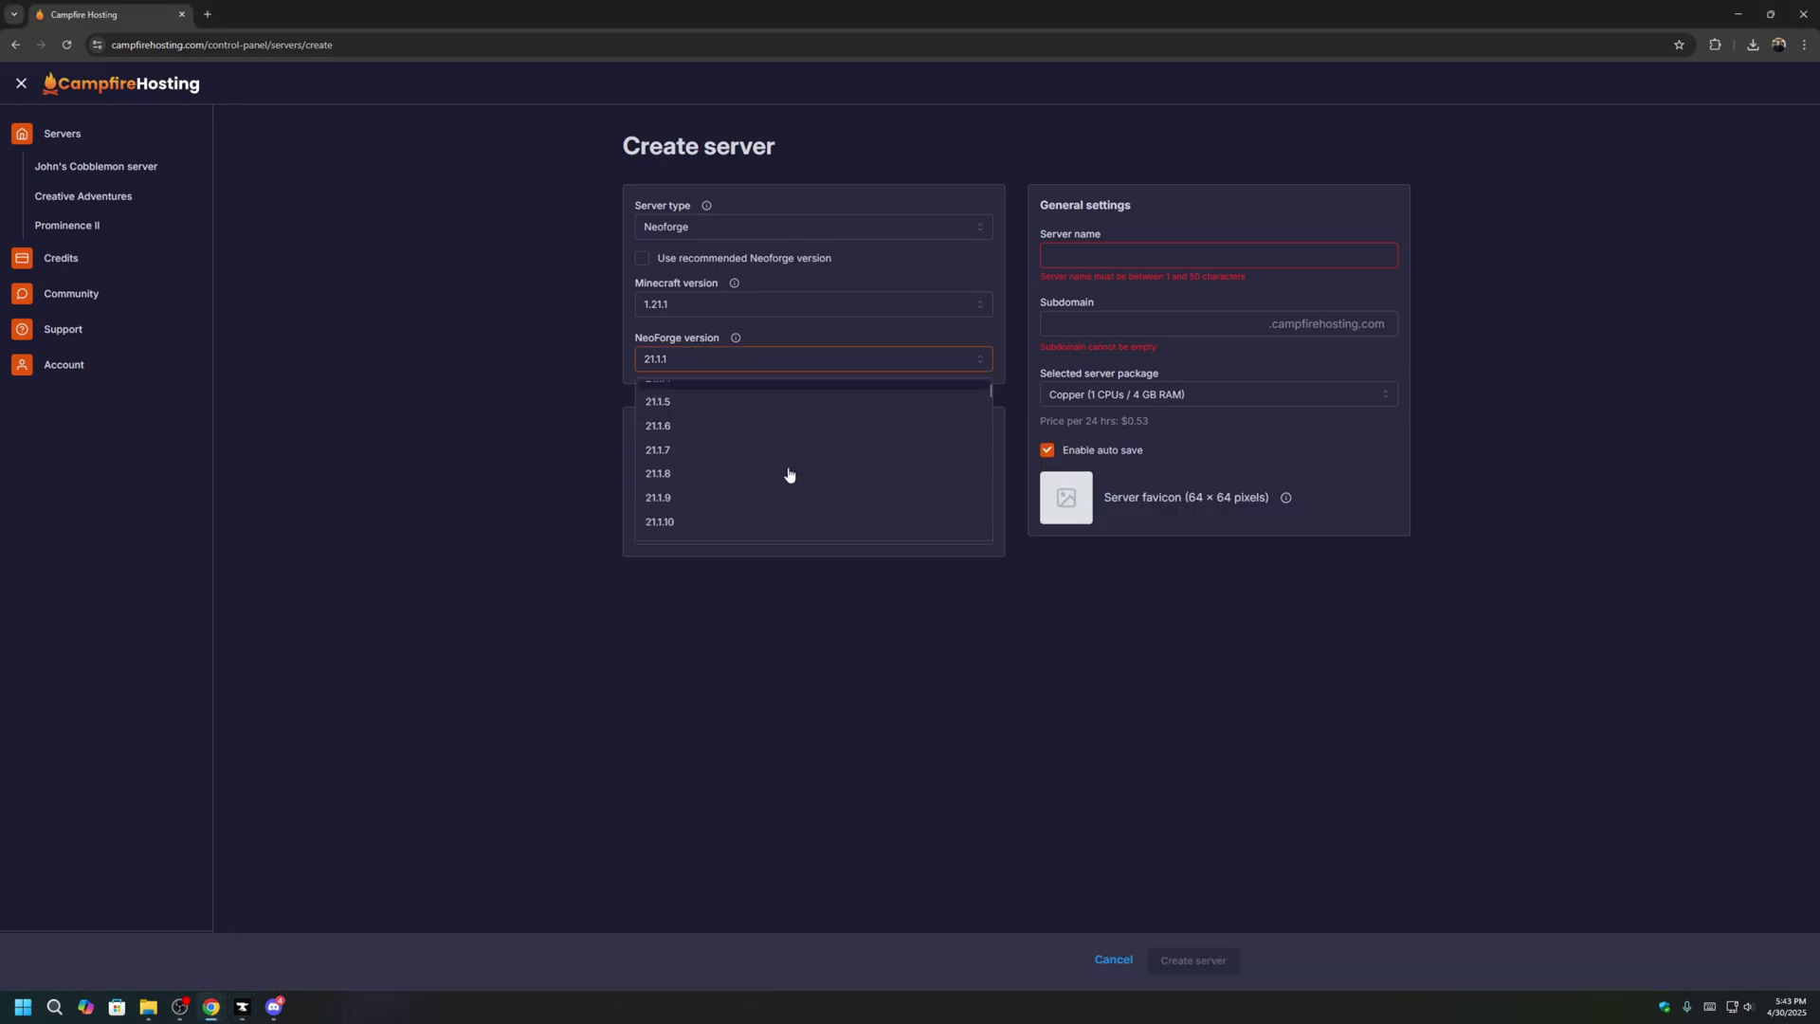
pyautogui.scroll(-17, 789, 473)
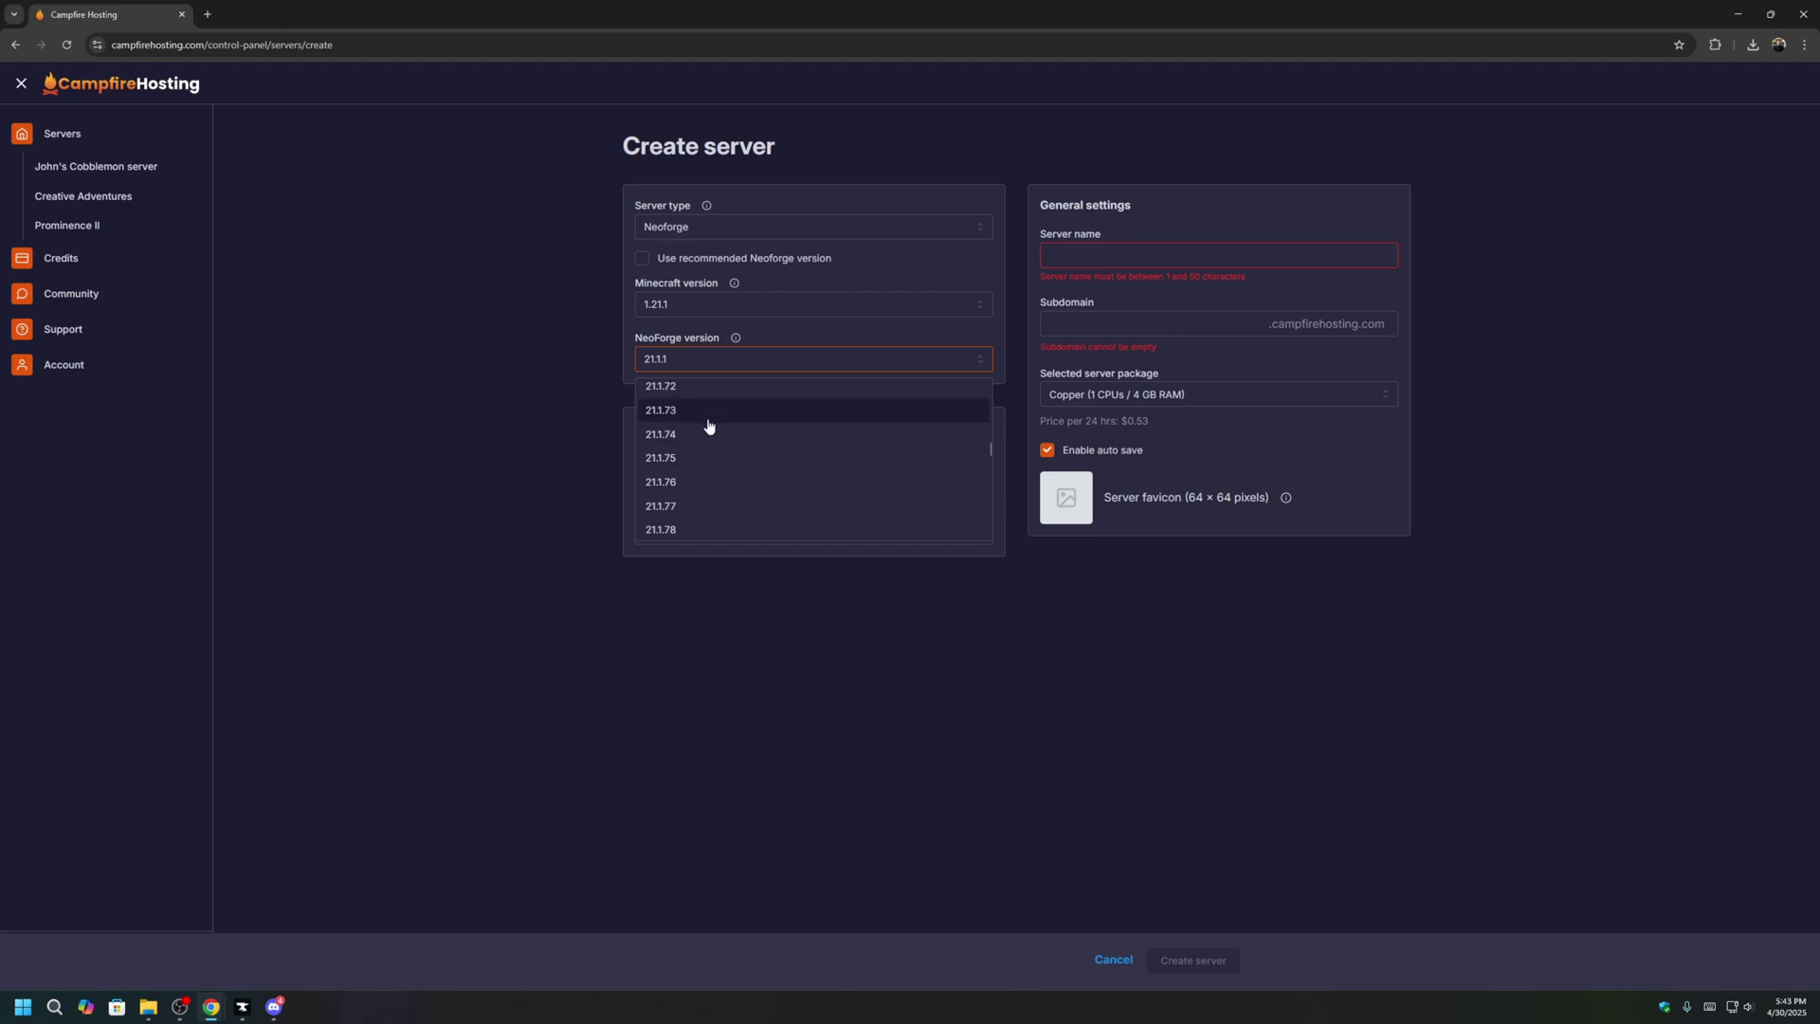
pyautogui.scroll(-17, 729, 493)
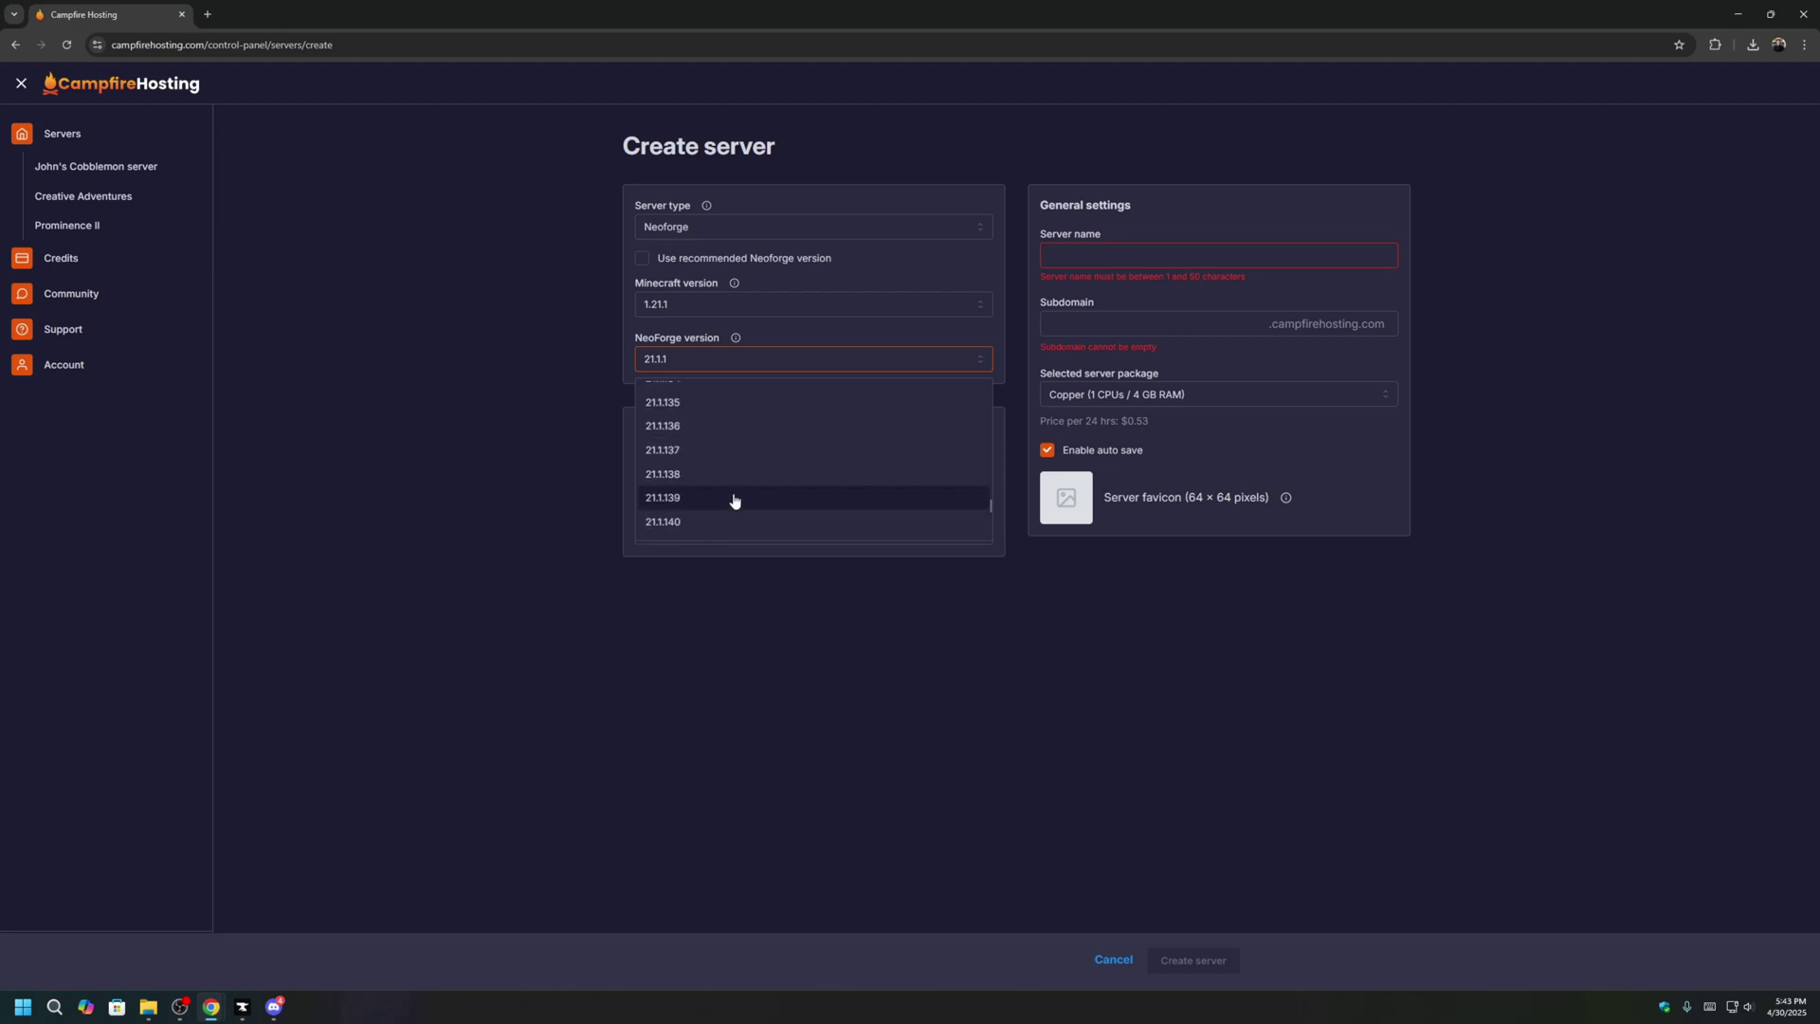
pyautogui.scroll(-3, 730, 474)
pyautogui.click(703, 428)
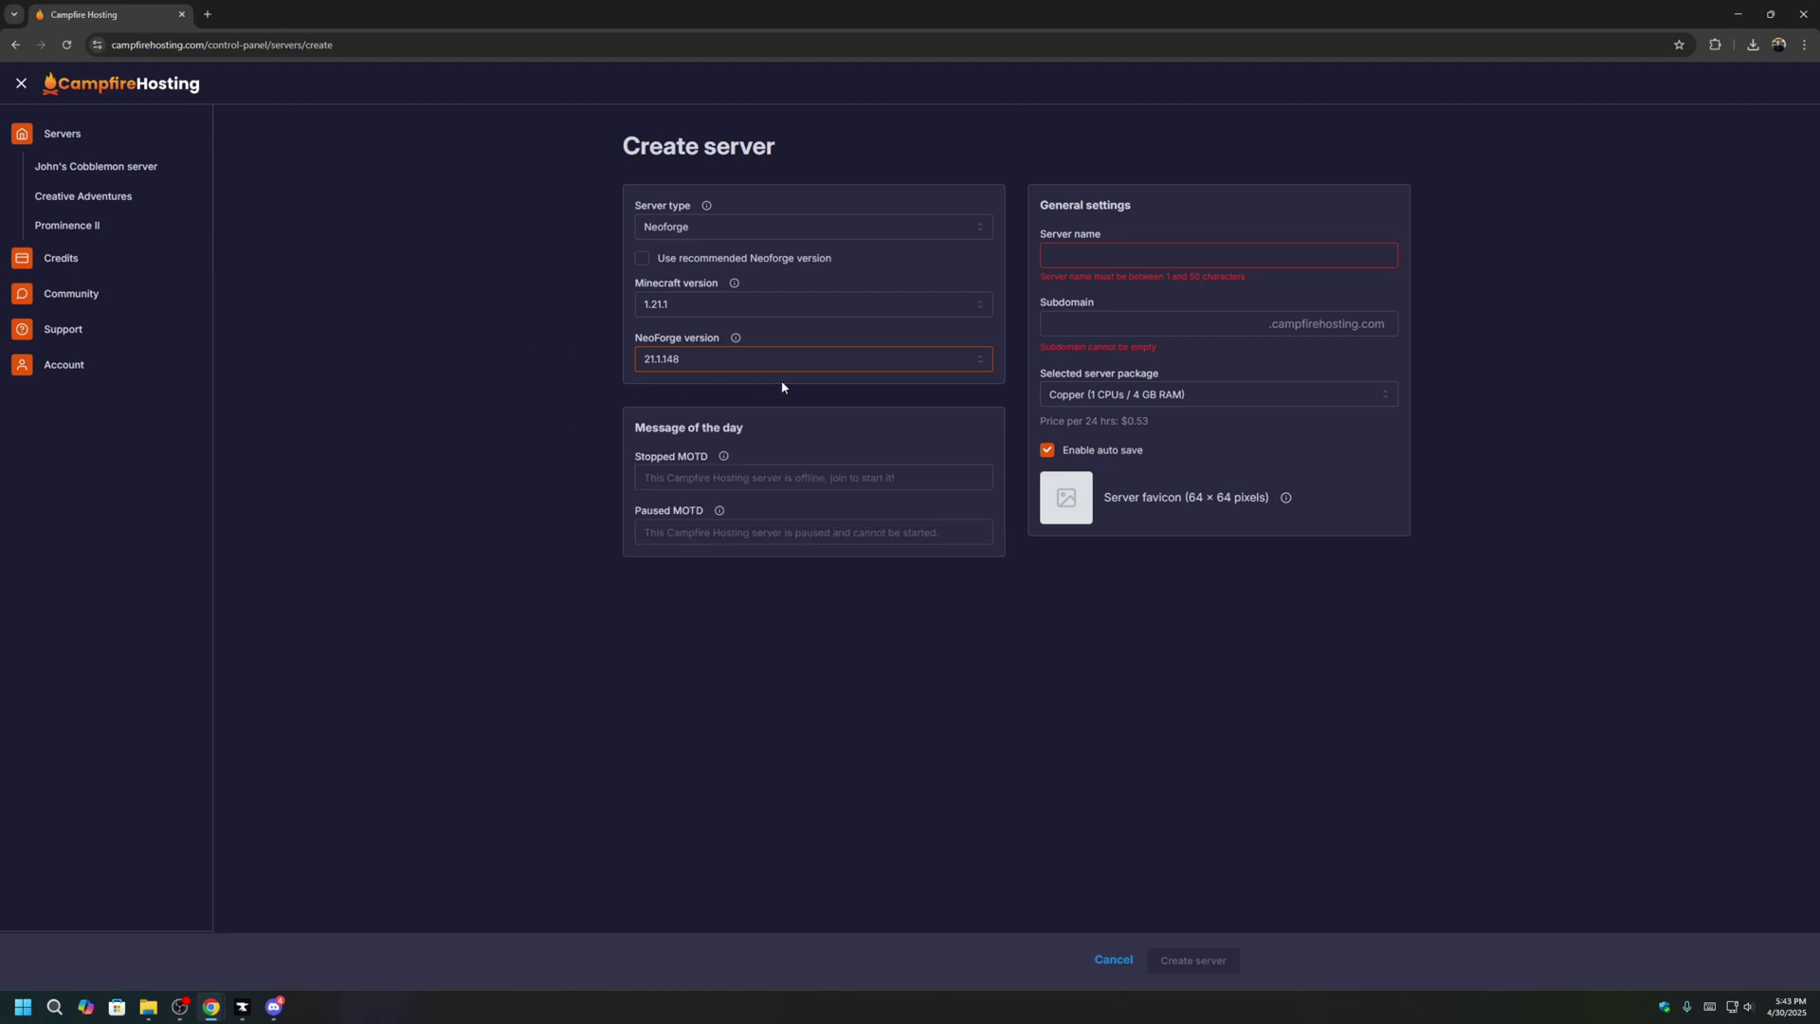
# Name the server ATM10 with subdomain allthemods and create it.
pyautogui.click(1183, 257)
pyautogui.write('ATM10')
pyautogui.click(1240, 330)
pyautogui.write('allthemods')
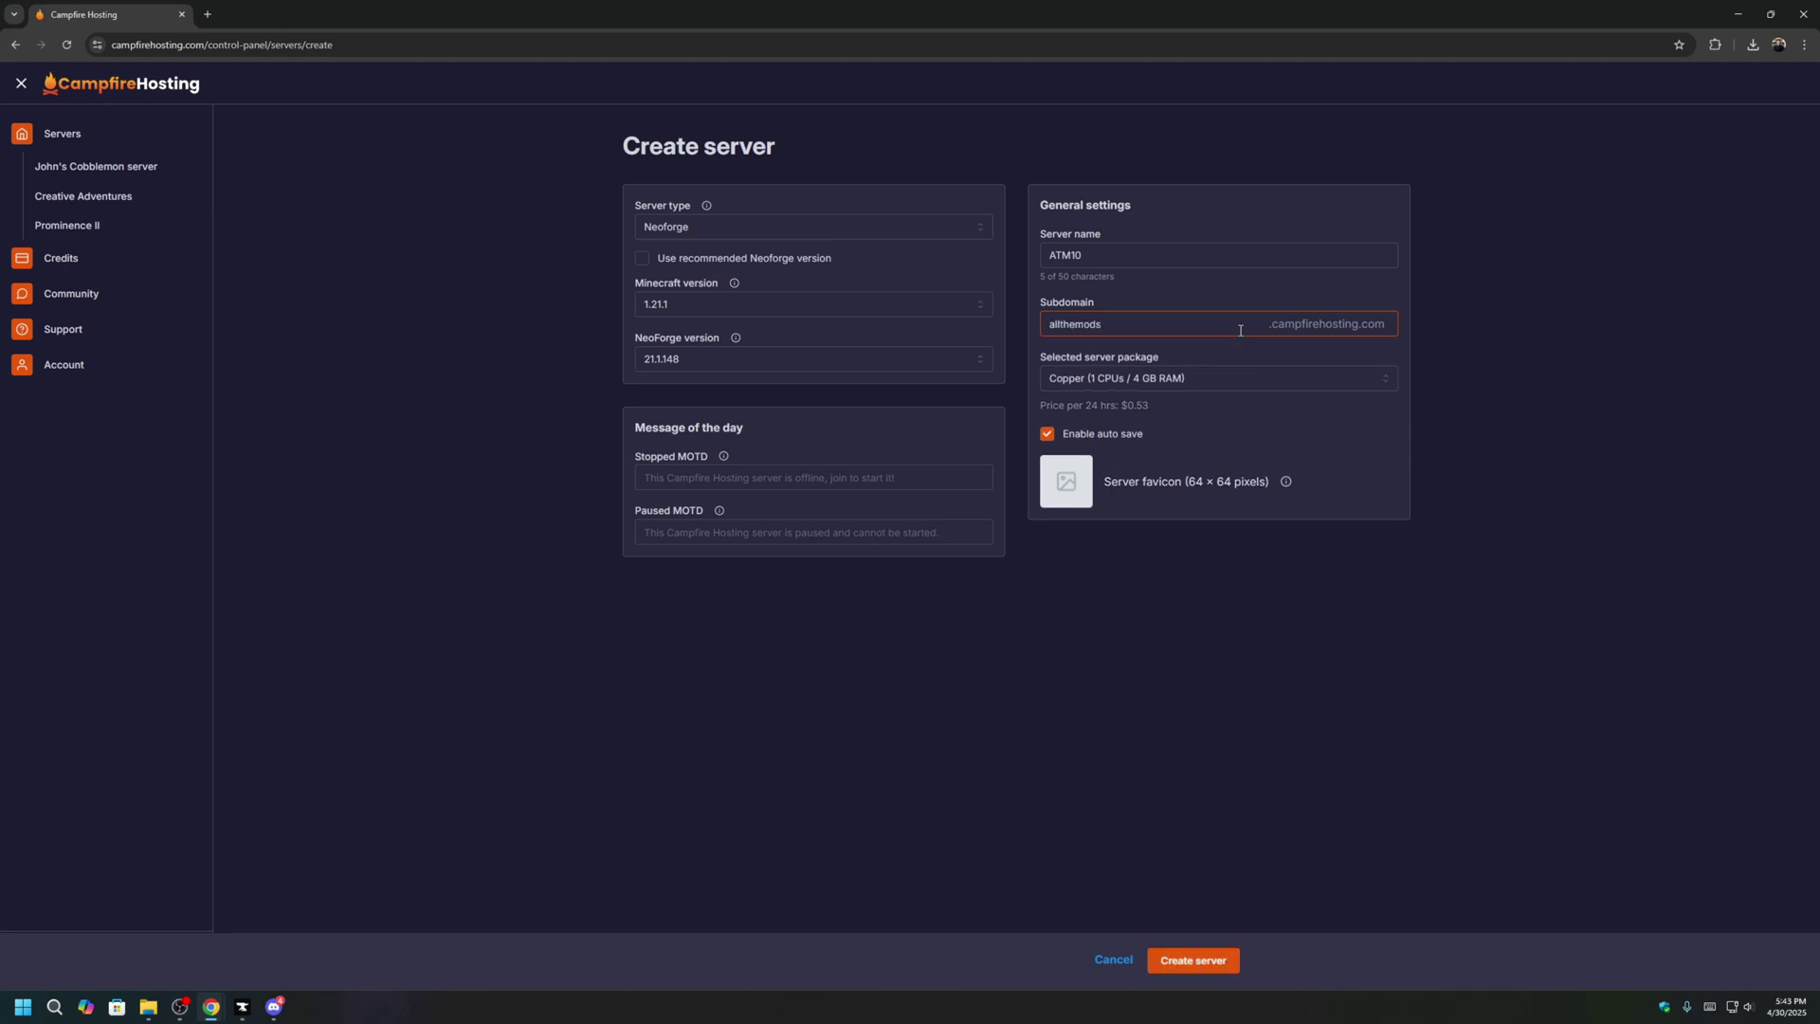
pyautogui.click(1474, 394)
pyautogui.click(1217, 963)
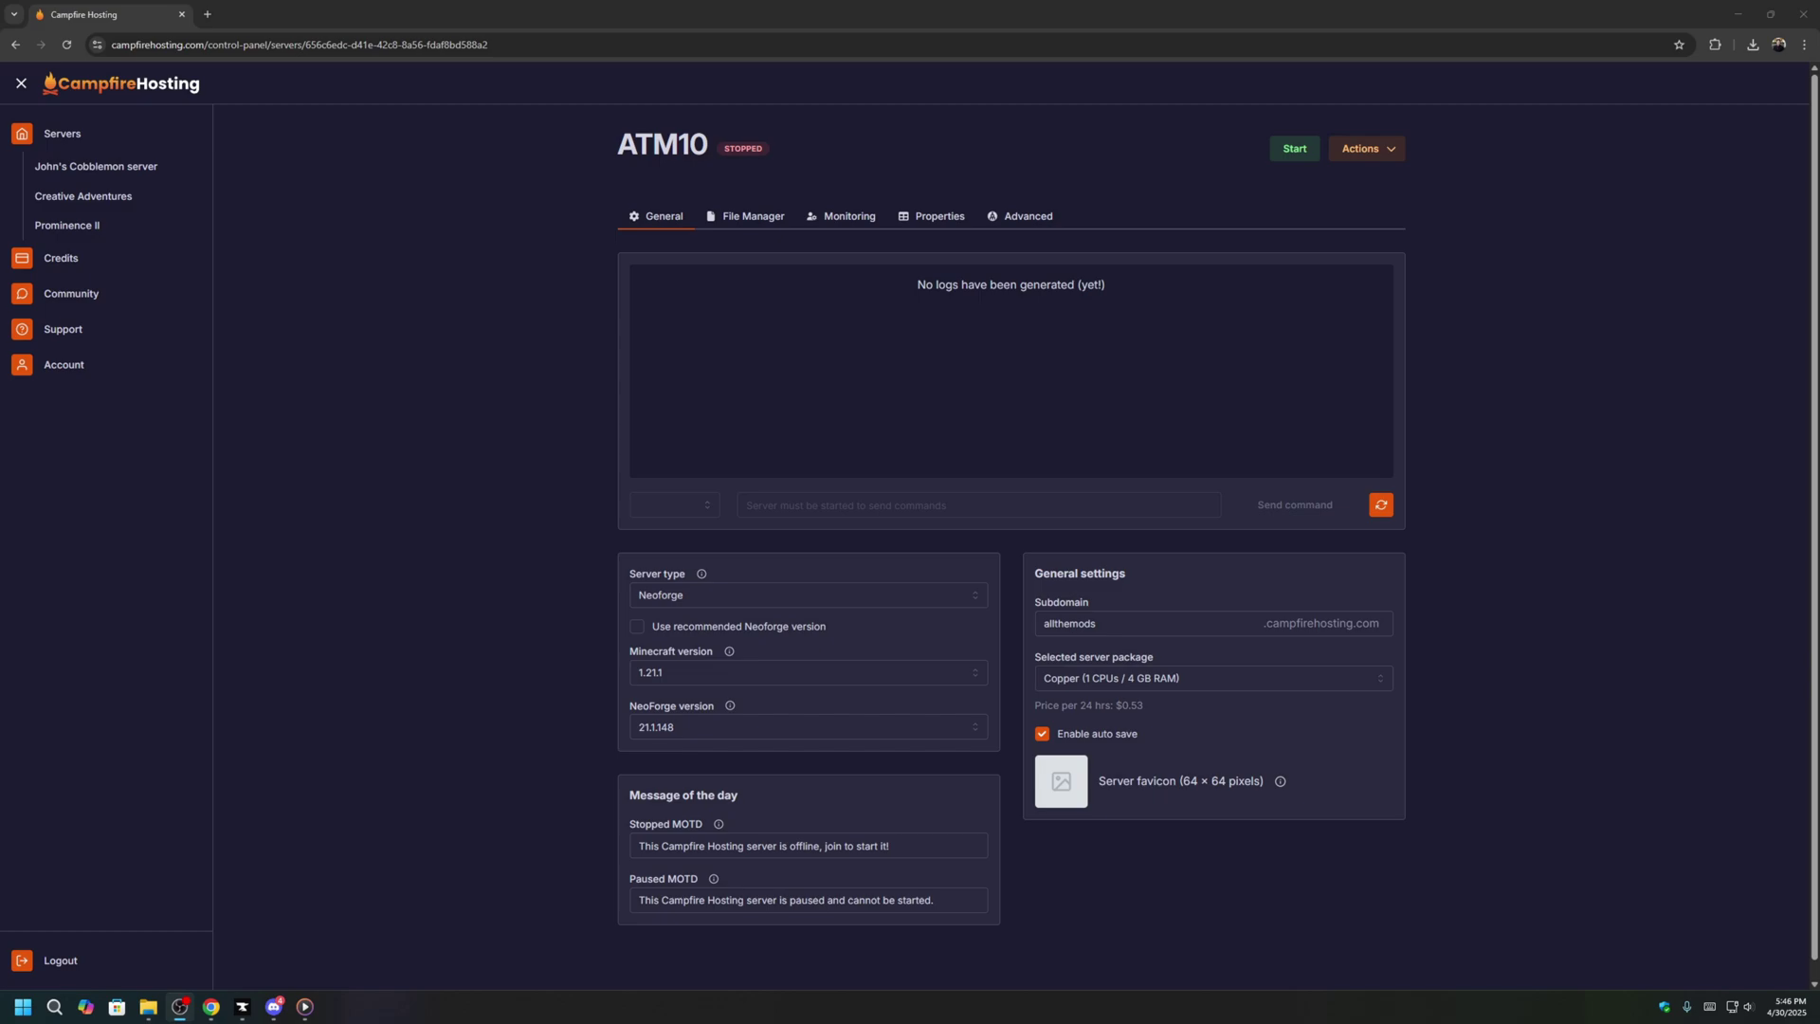
# Start the ATM10 server and download the ATM10 server pack from CurseForge.
pyautogui.click(1312, 154)
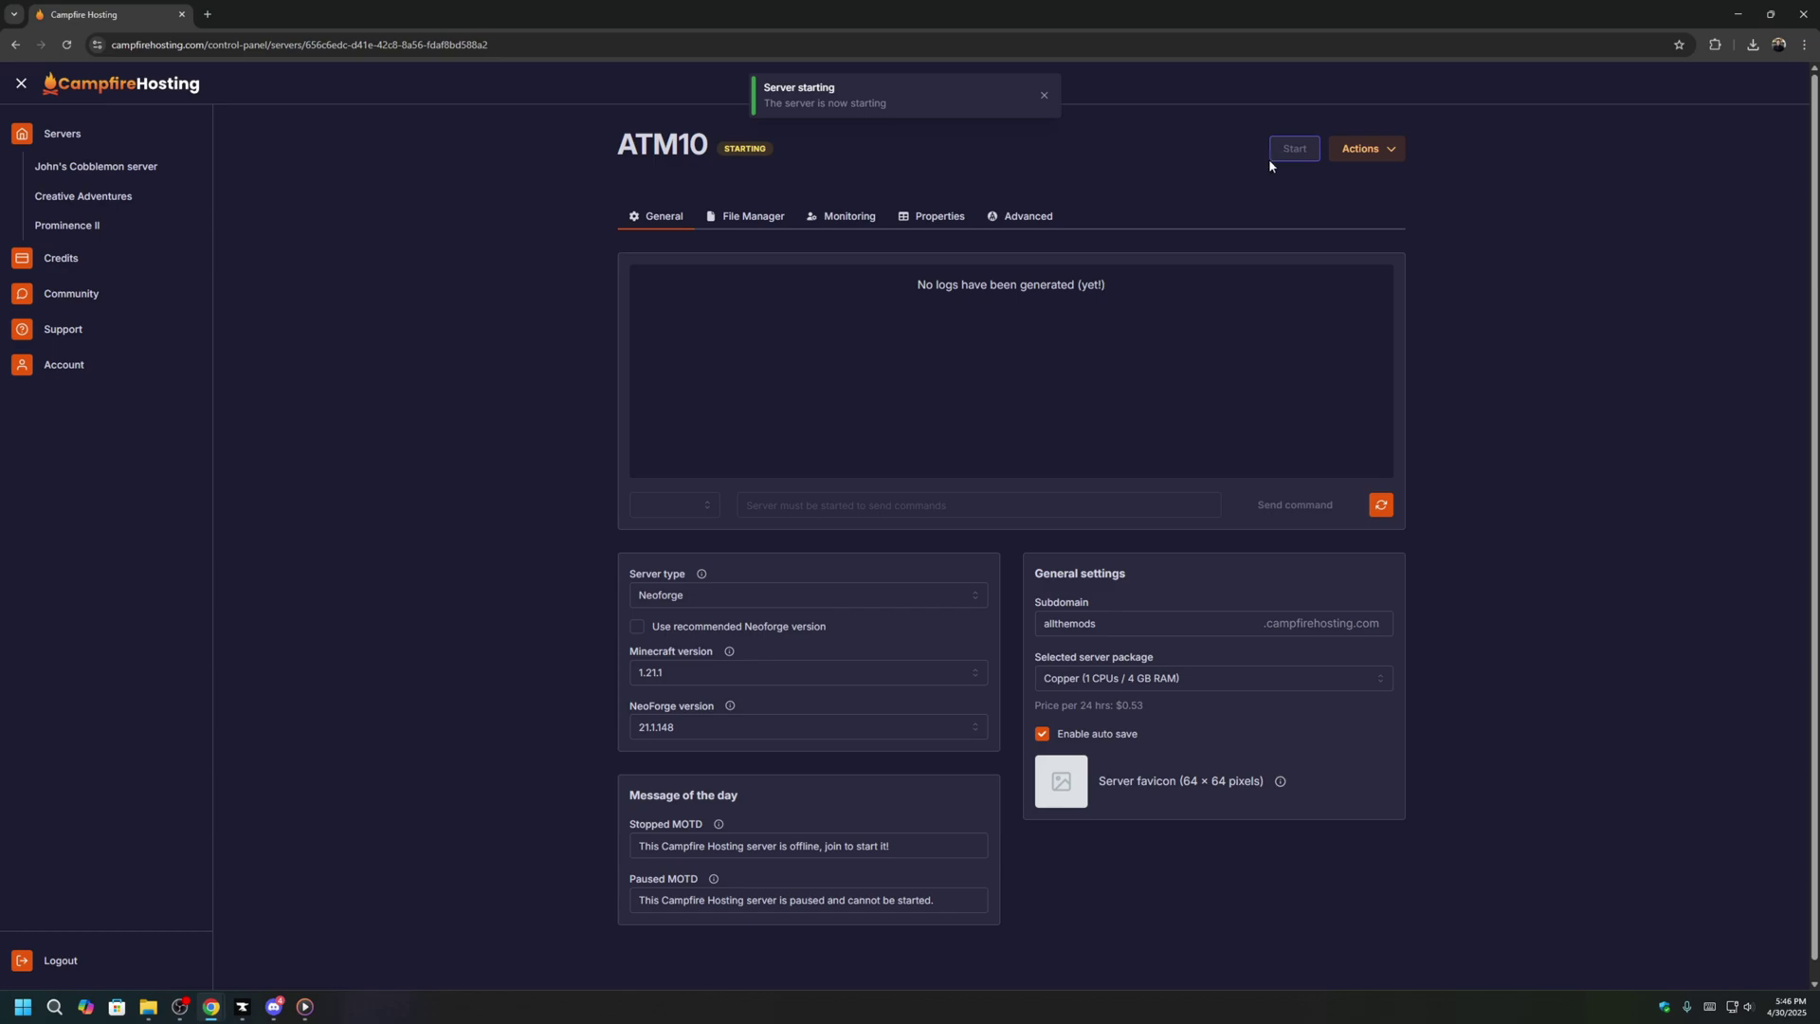
pyautogui.click(1043, 95)
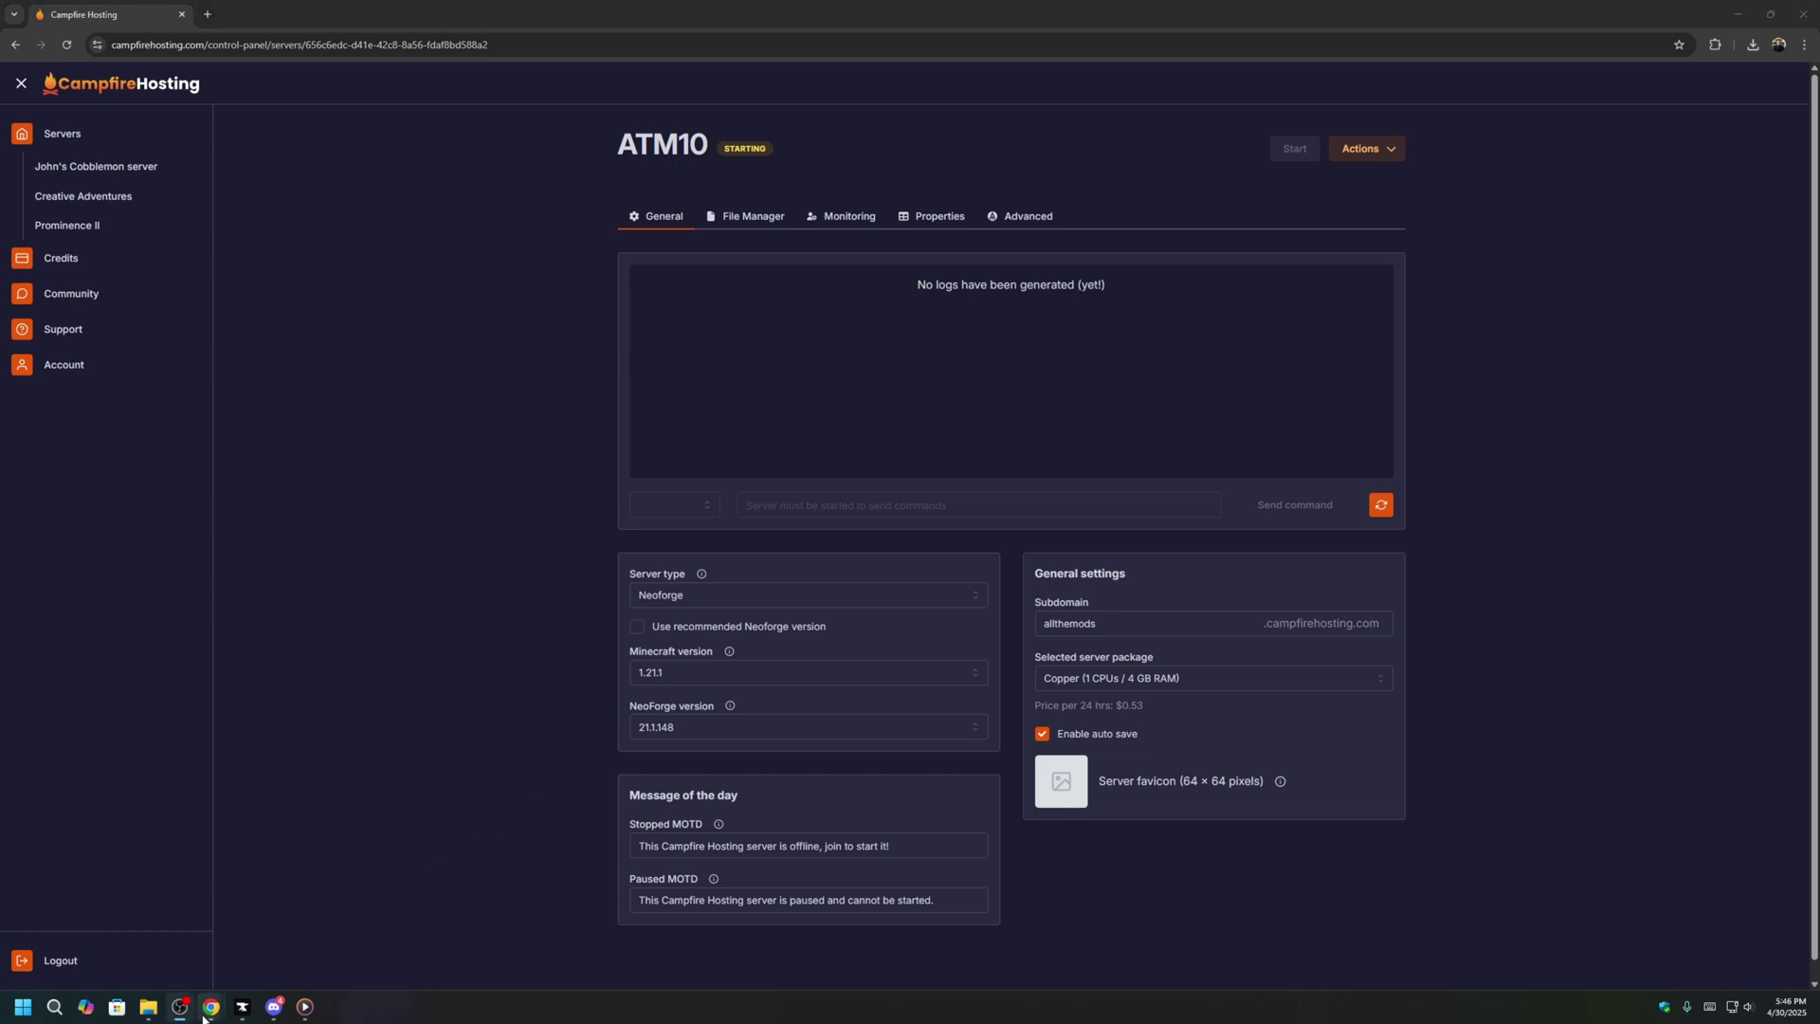
pyautogui.moveTo(245, 1003)
pyautogui.click(190, 934)
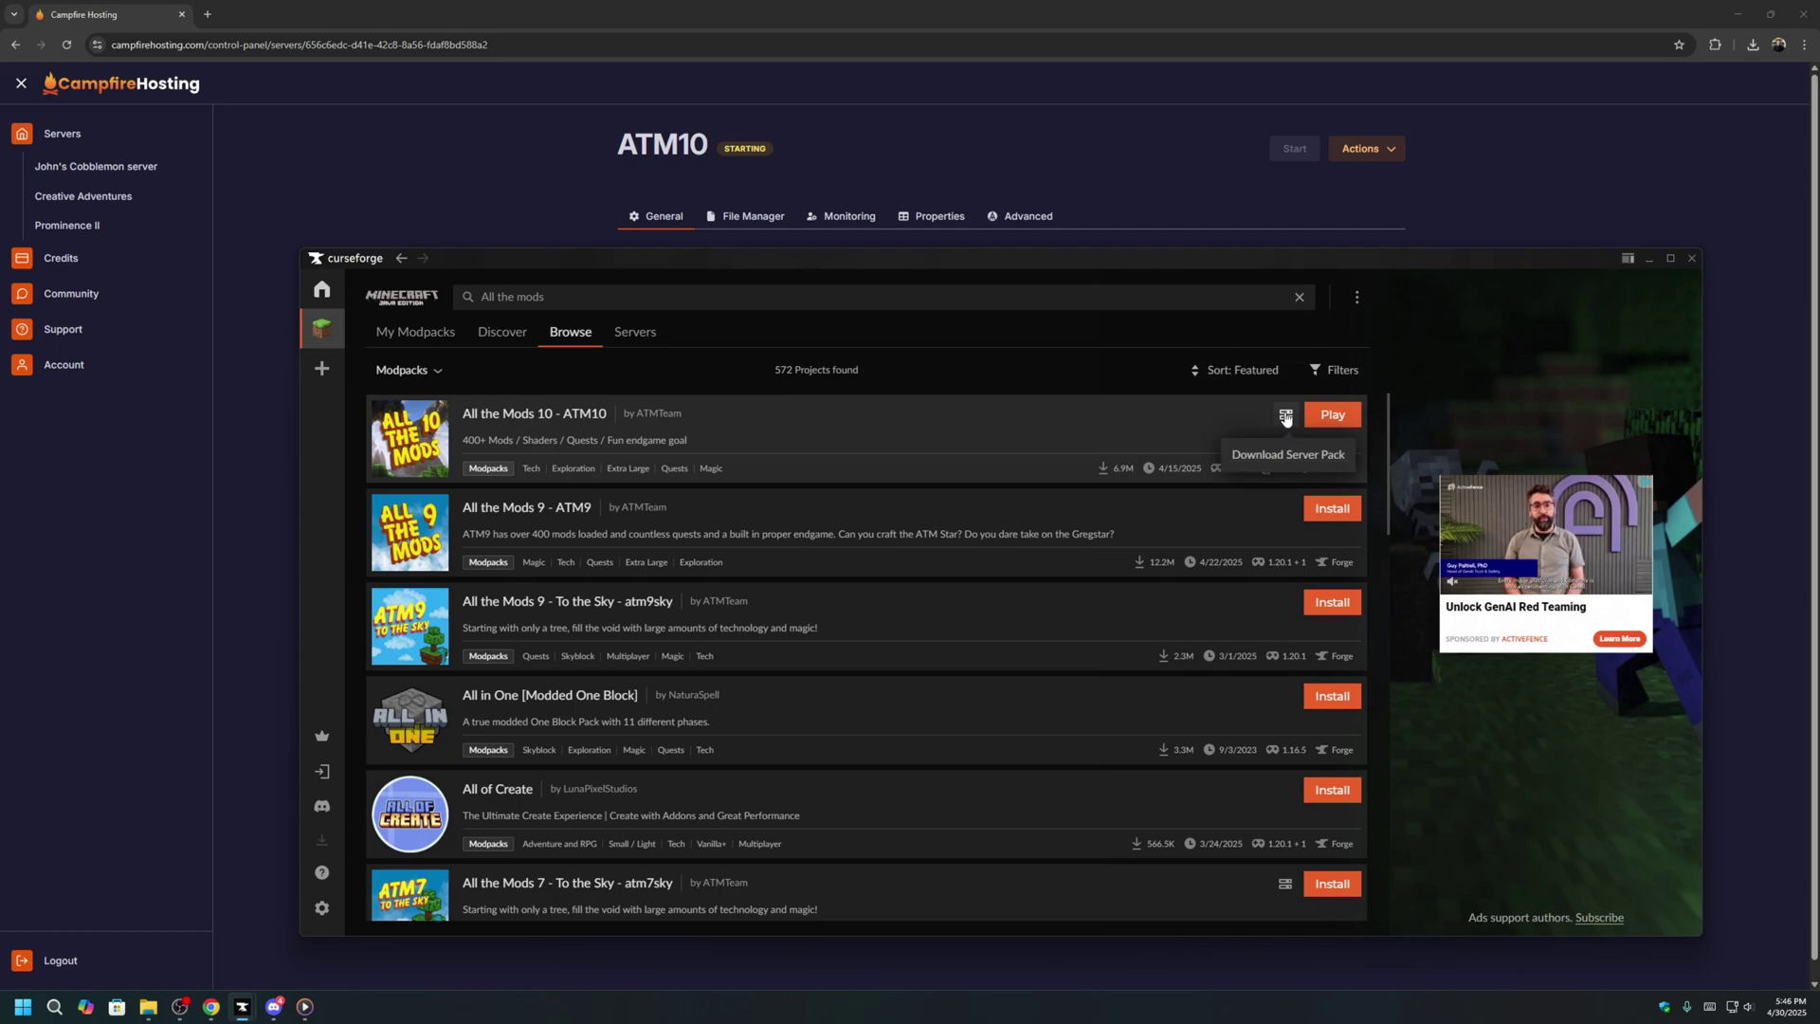
pyautogui.click(1286, 418)
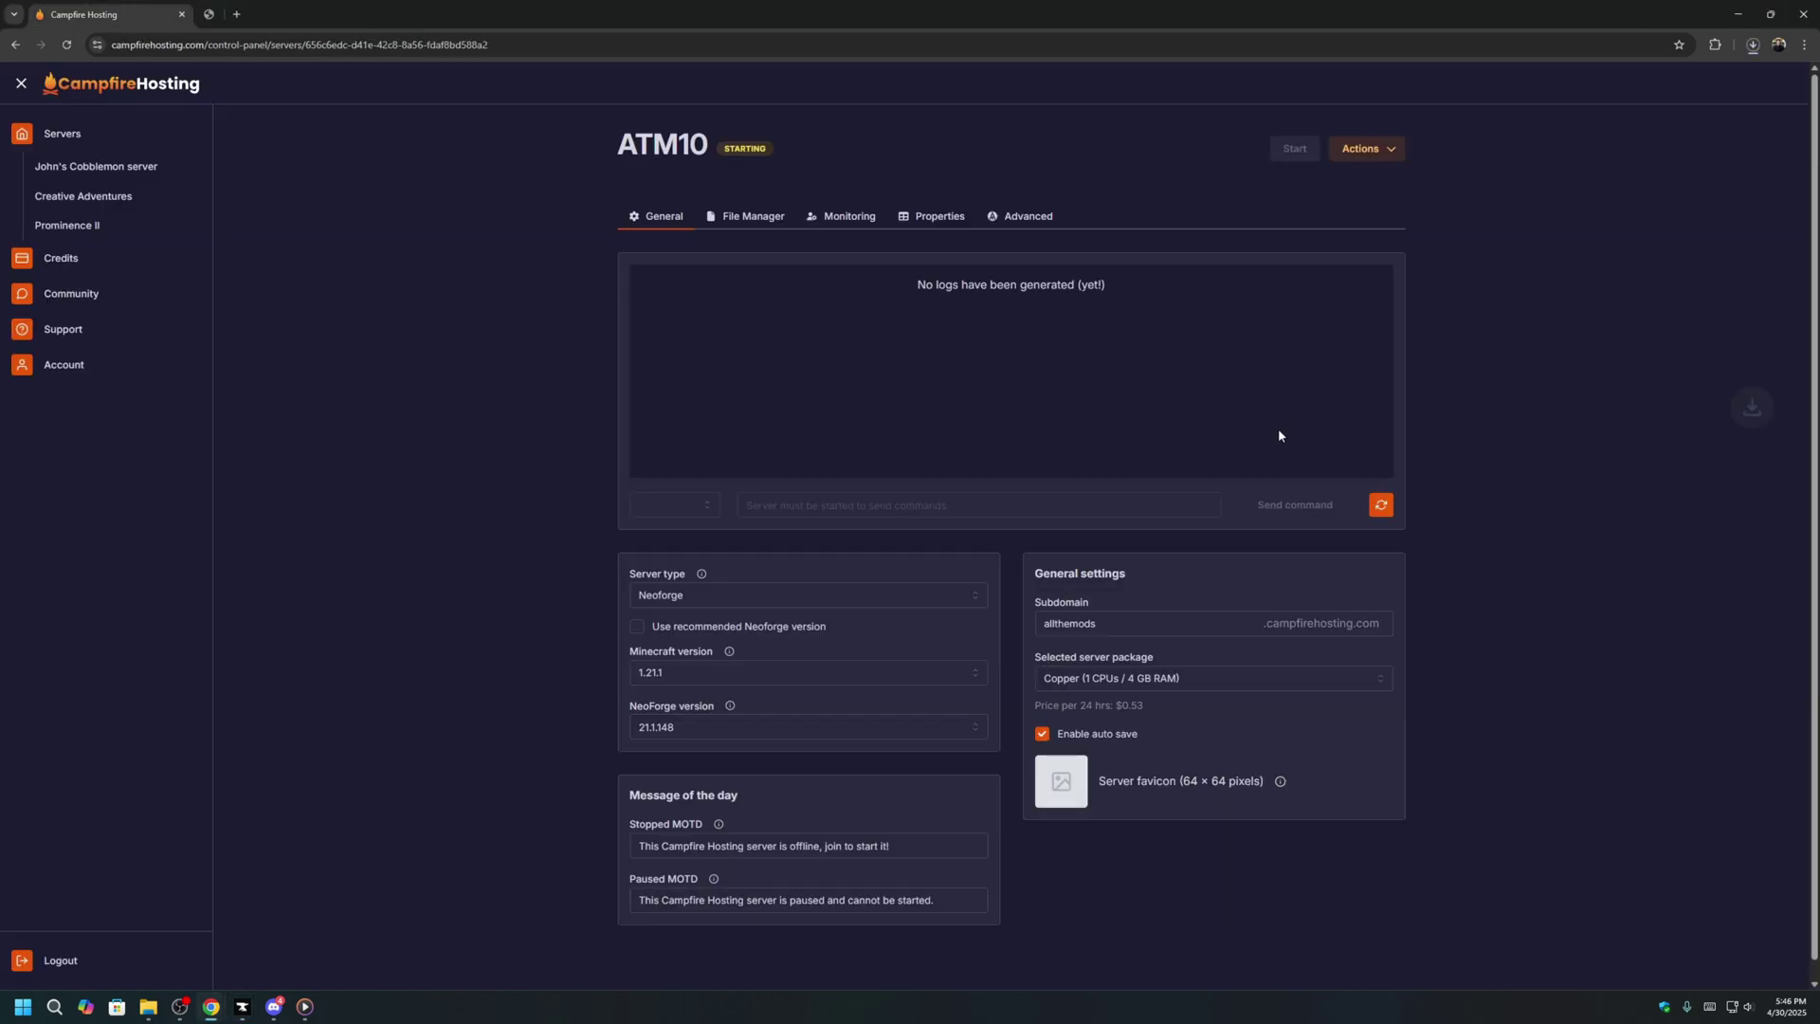
pyautogui.click(1753, 47)
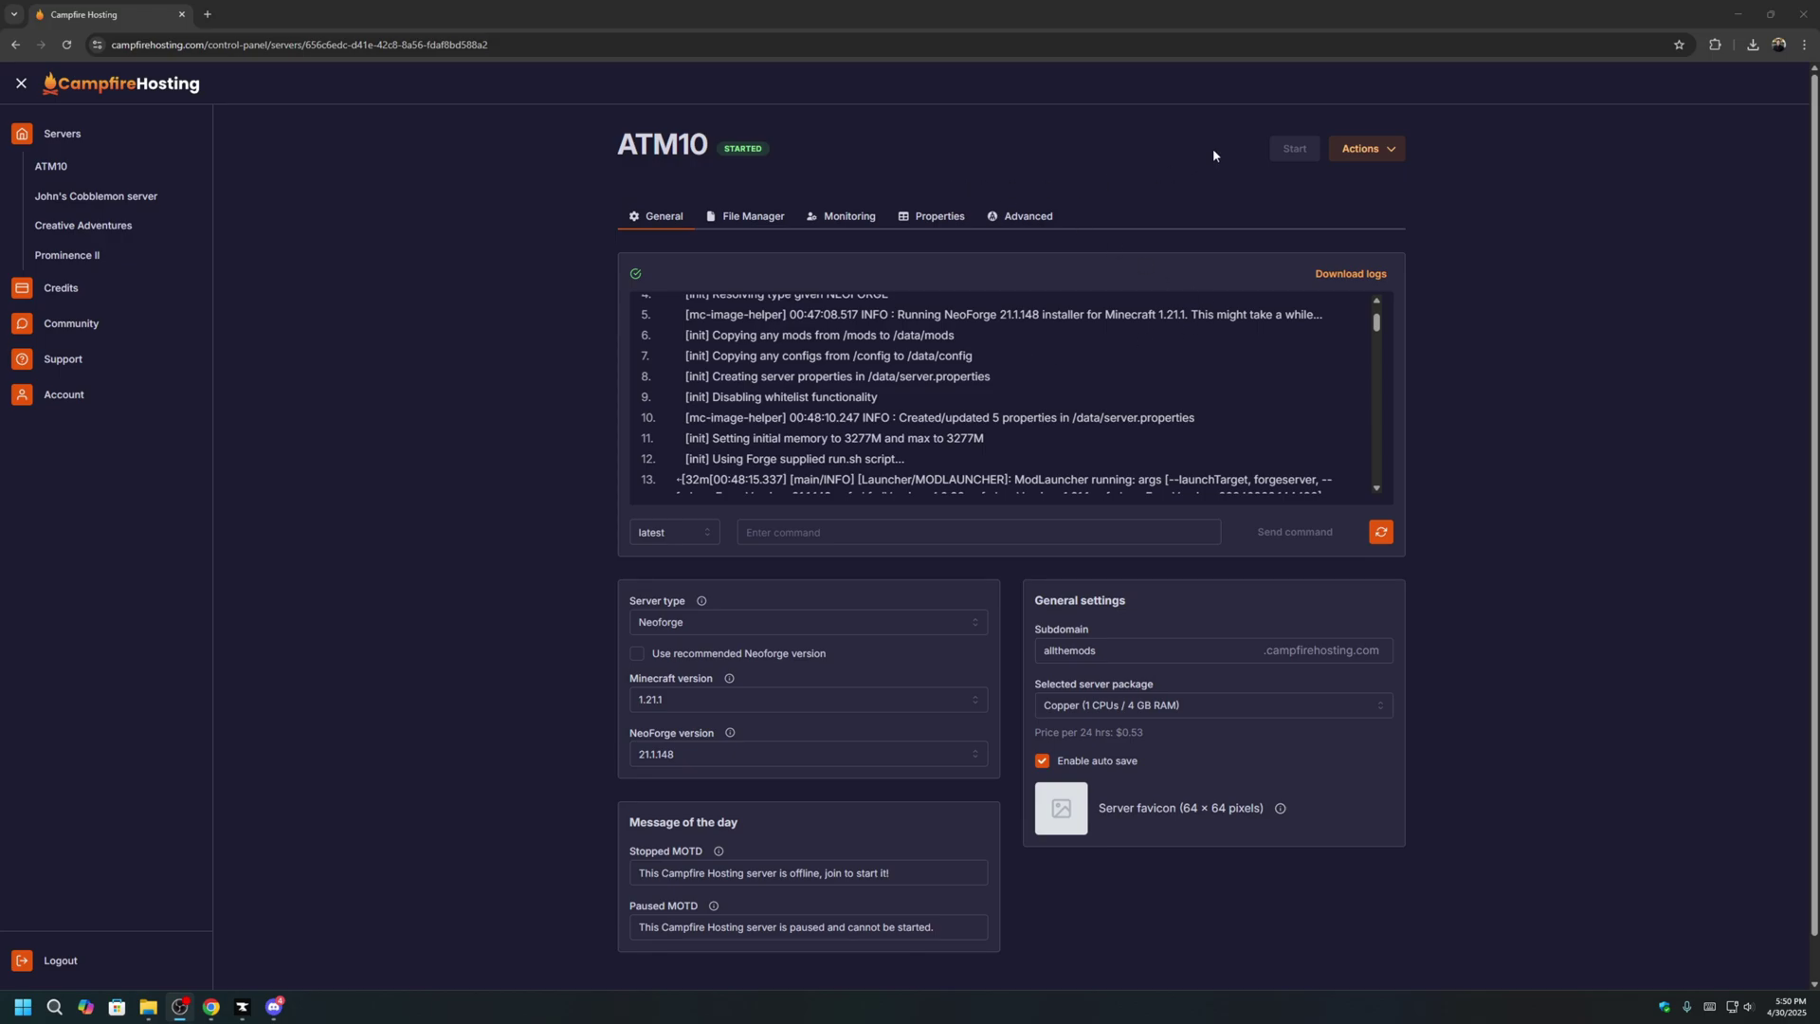
# Save and stop the ATM10 server, then go to its SFTP and file manager page.
pyautogui.click(1384, 150)
pyautogui.click(1412, 222)
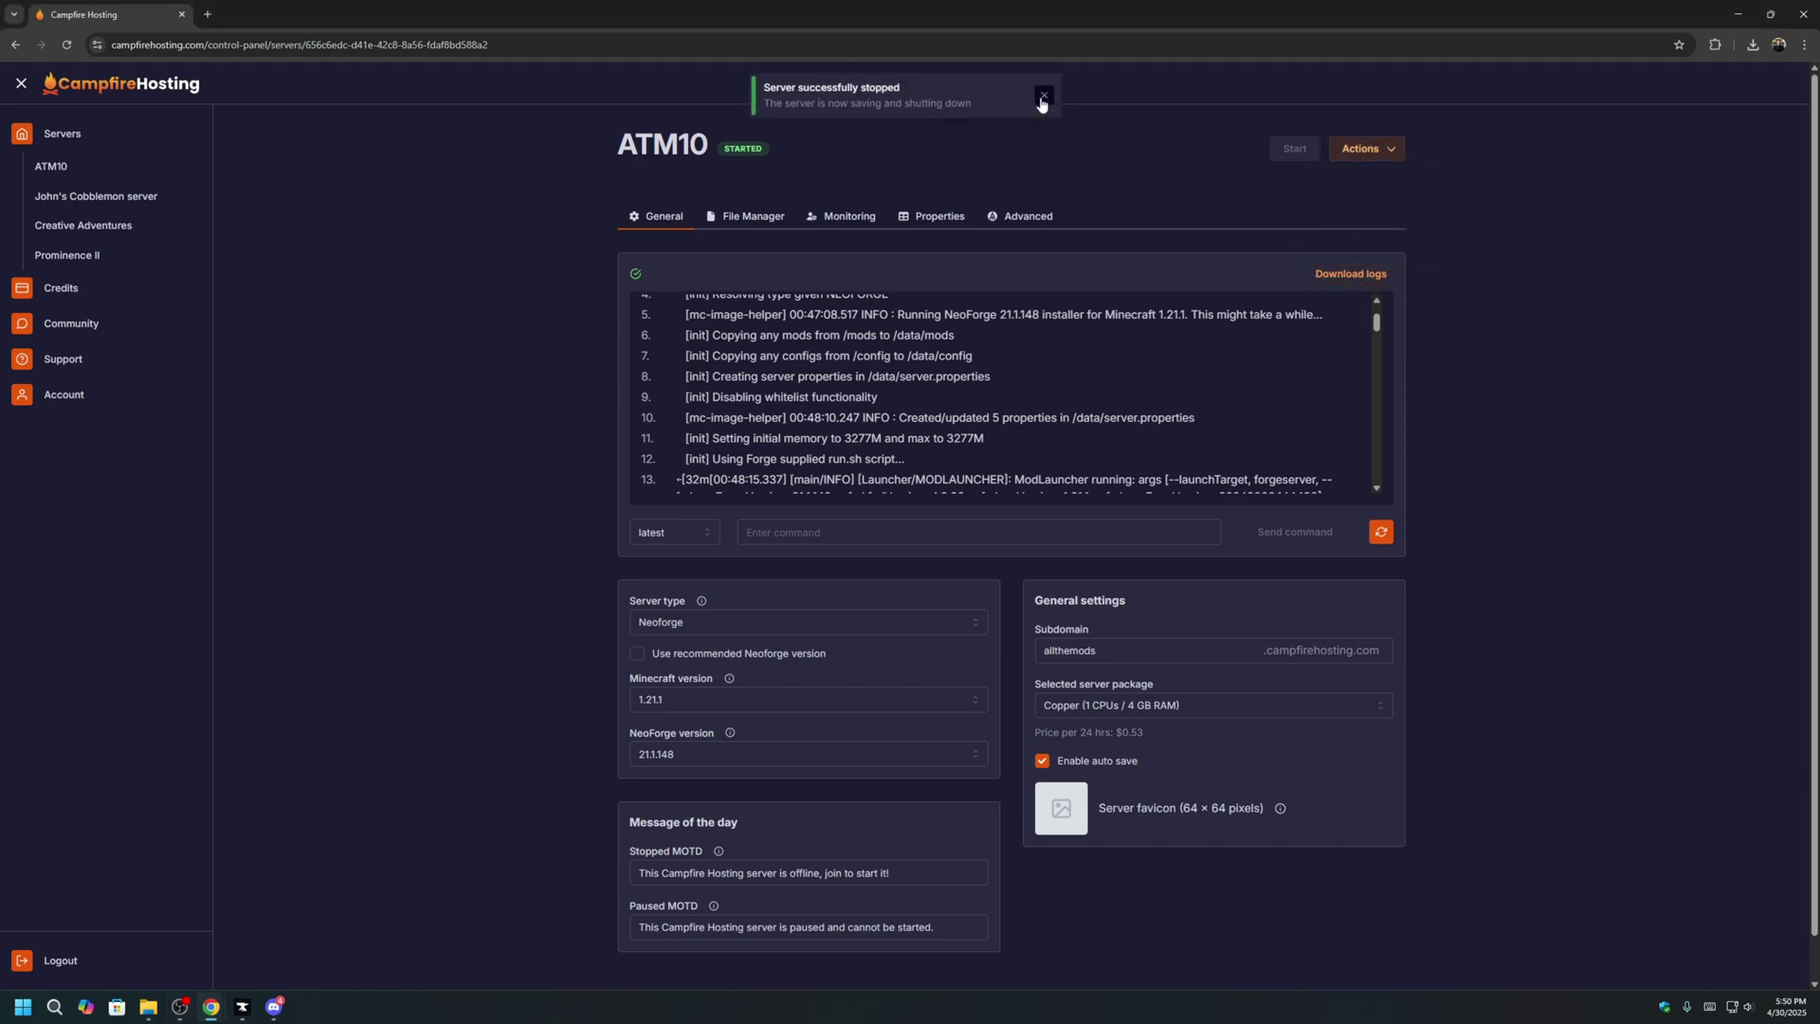
pyautogui.click(1041, 99)
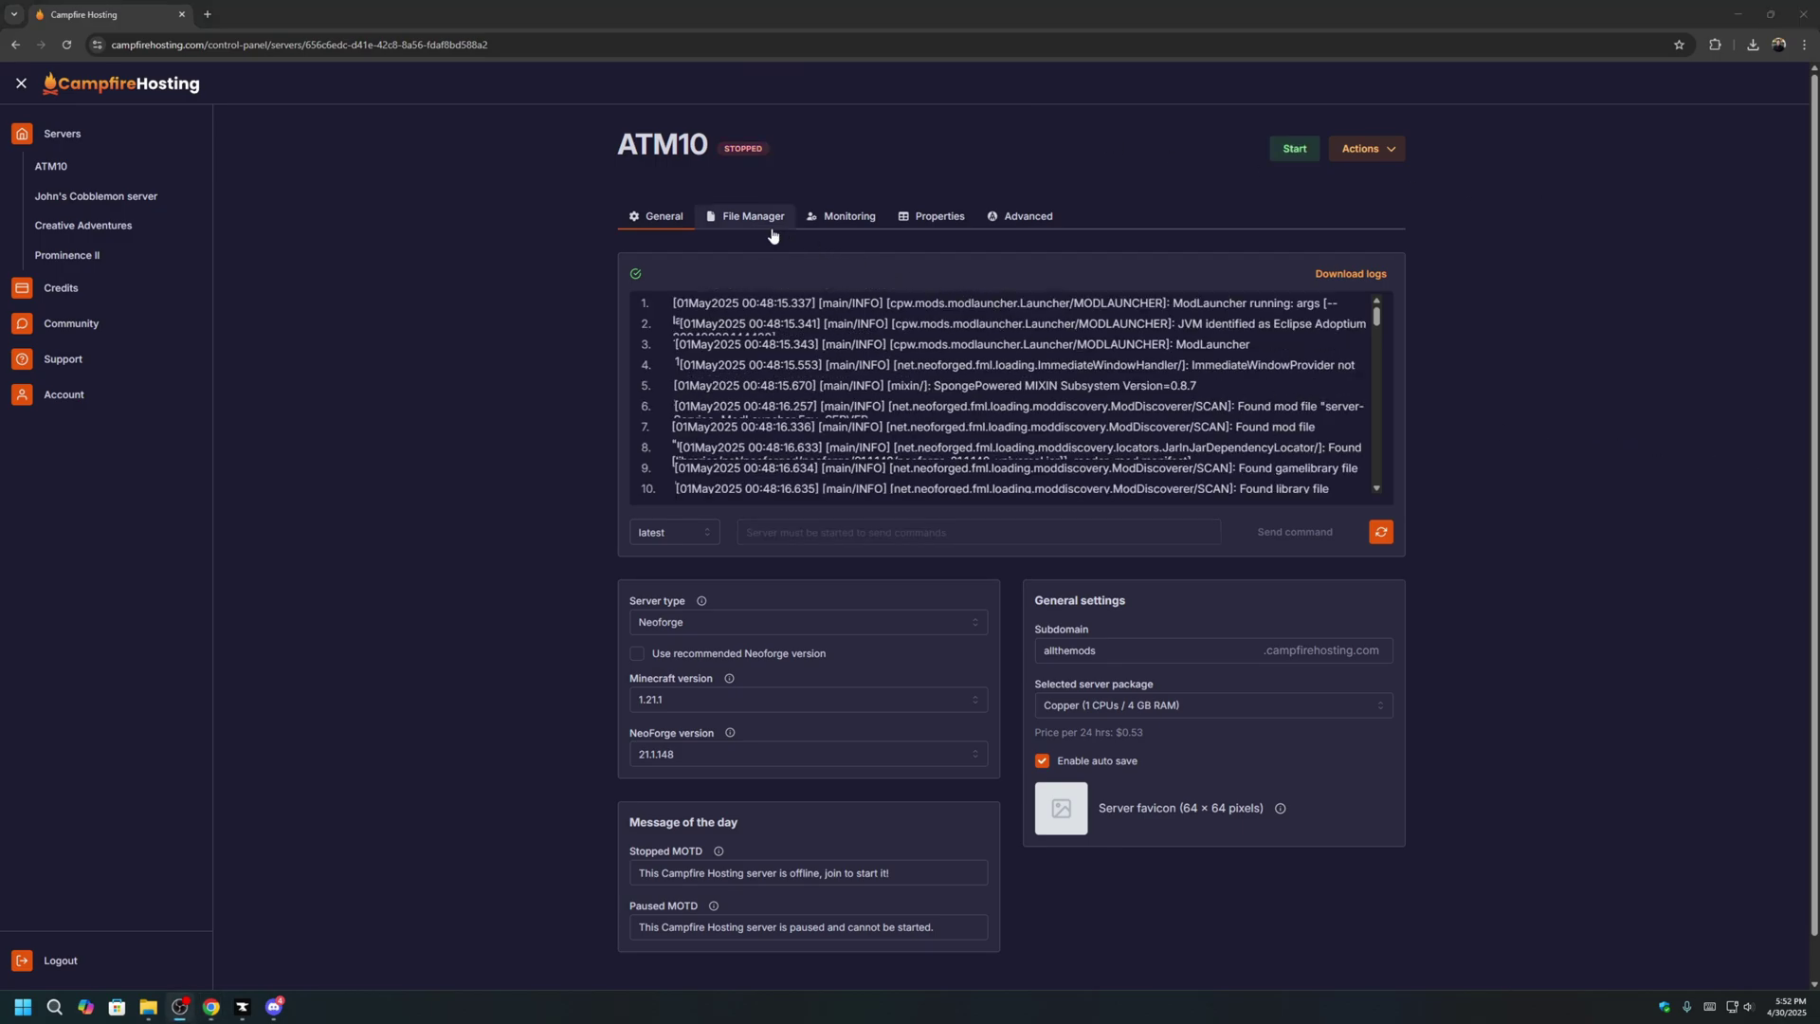
pyautogui.click(745, 216)
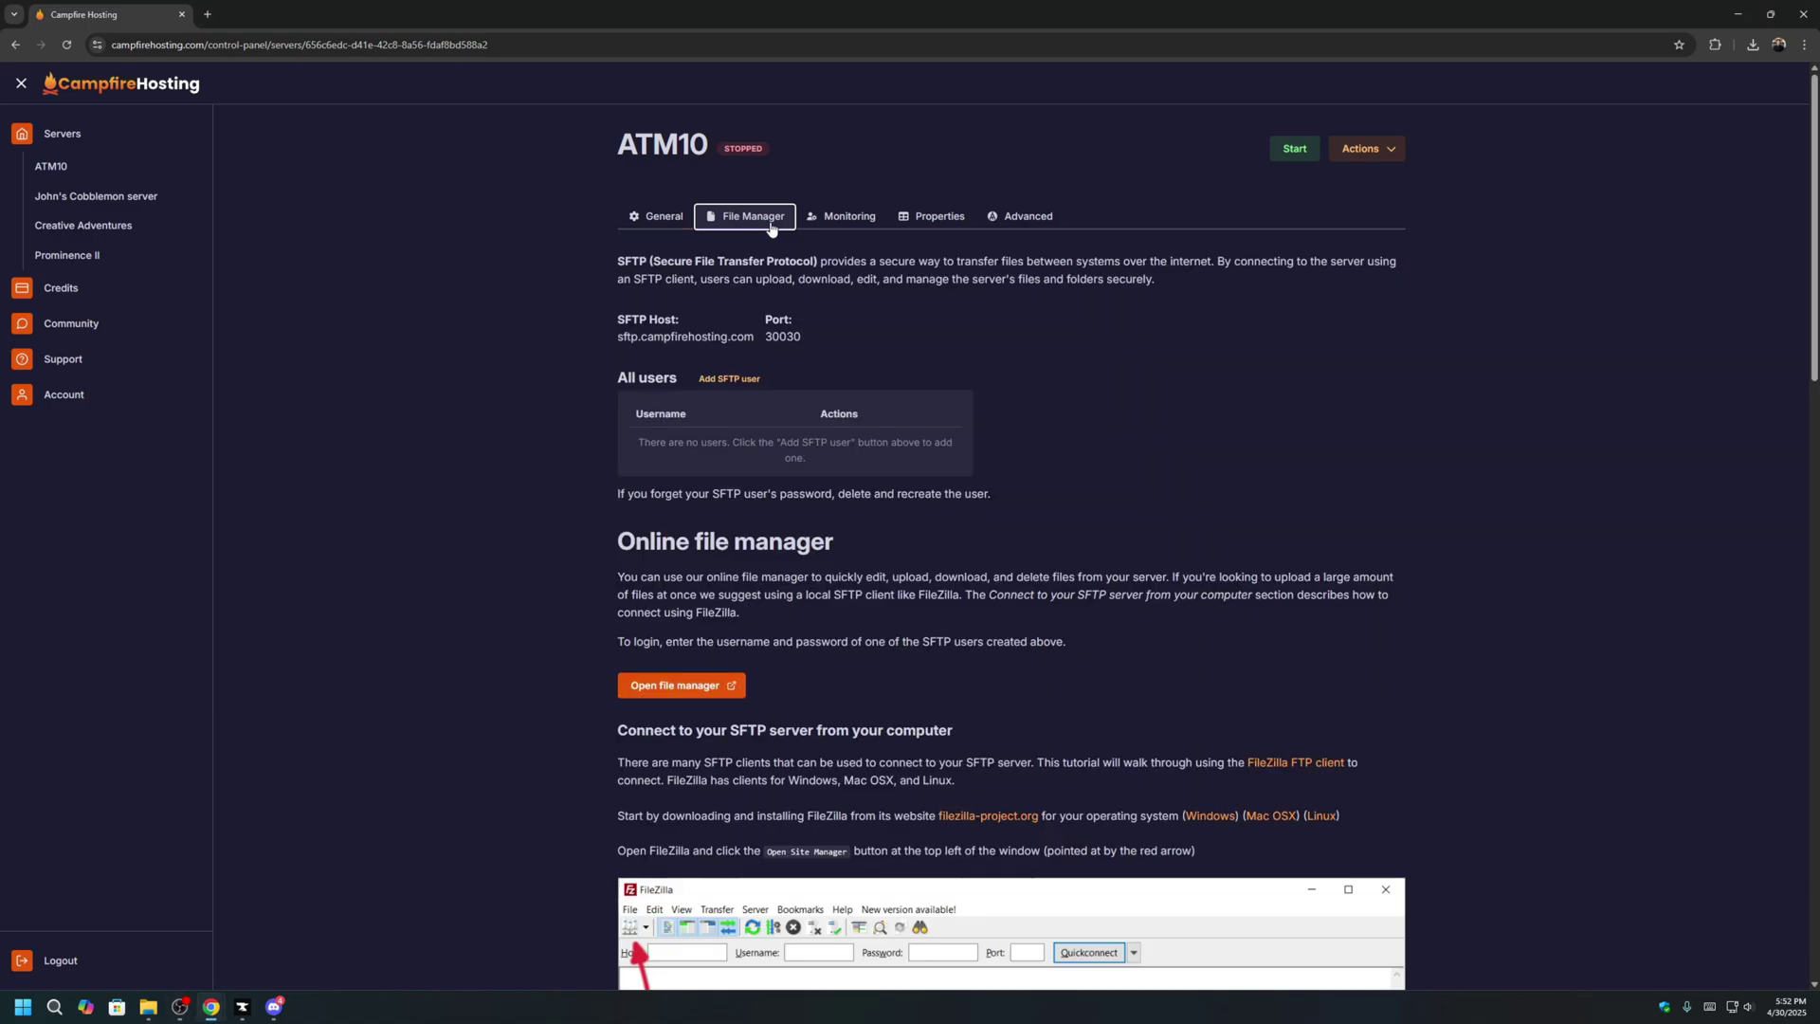
# Create an SFTP user with a username and password, then follow the guide to FileZilla's Windows download.
pyautogui.click(747, 383)
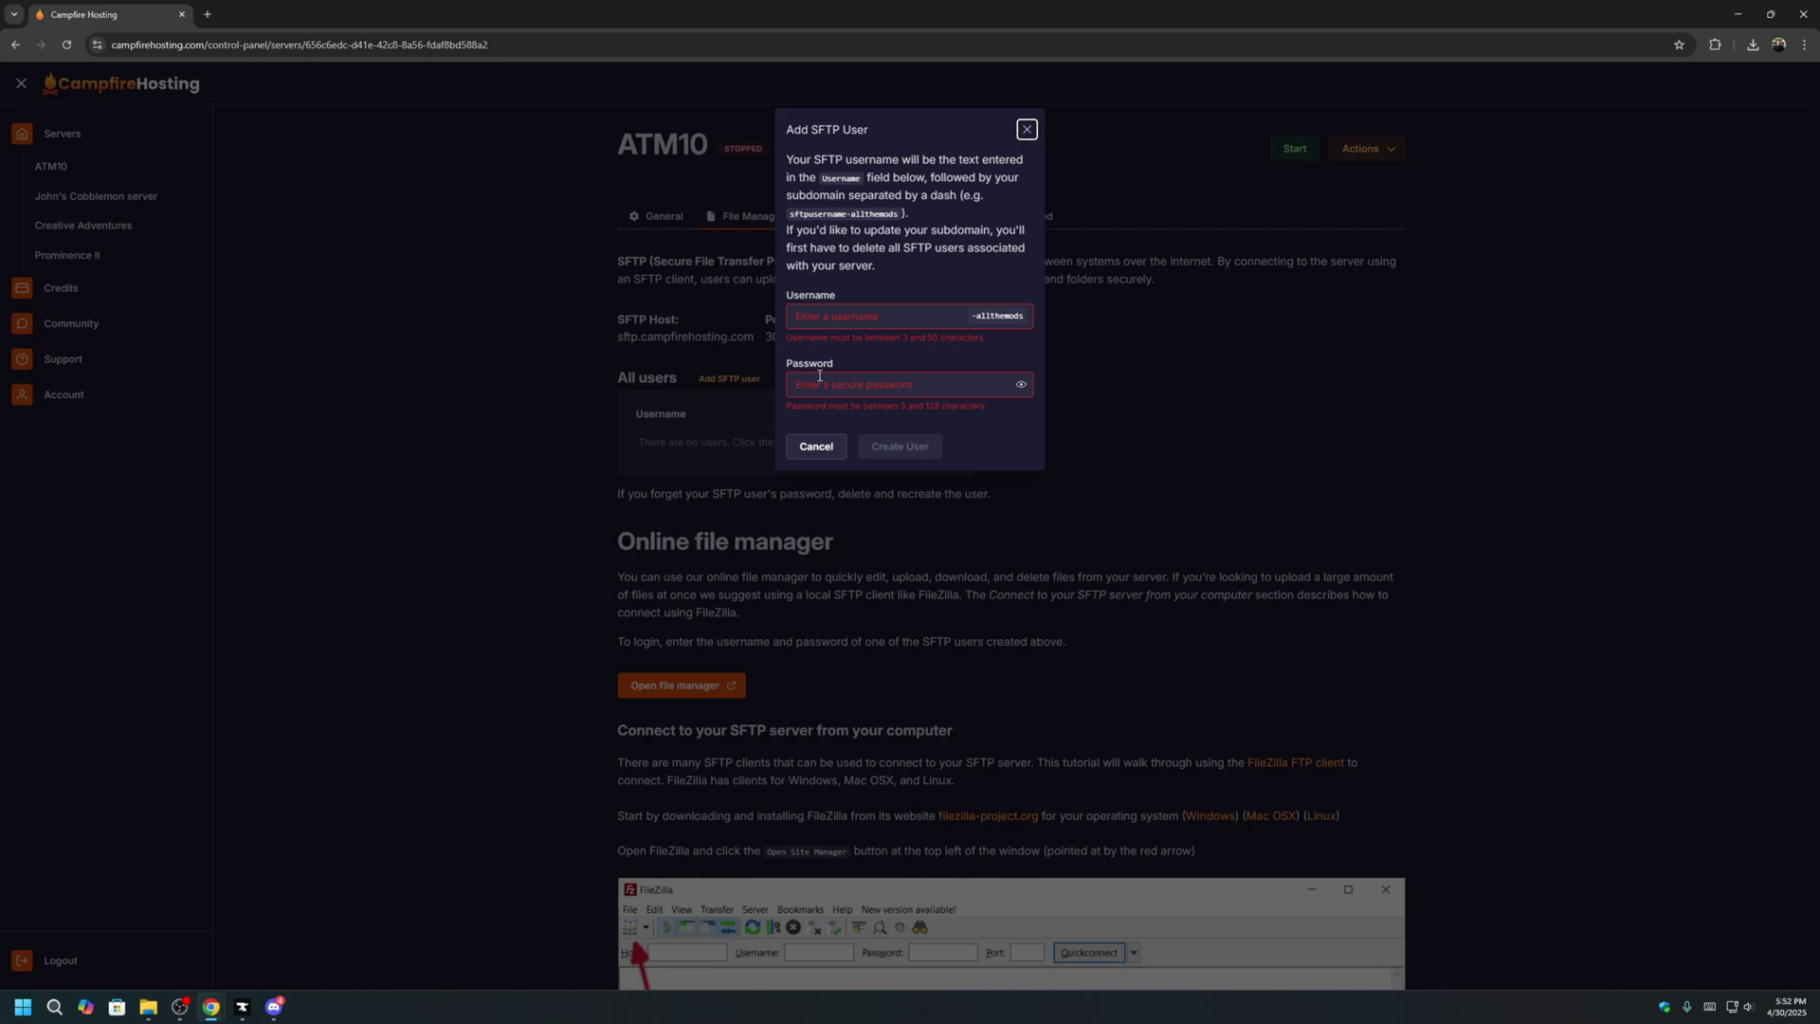
pyautogui.click(852, 319)
pyautogui.write('john')
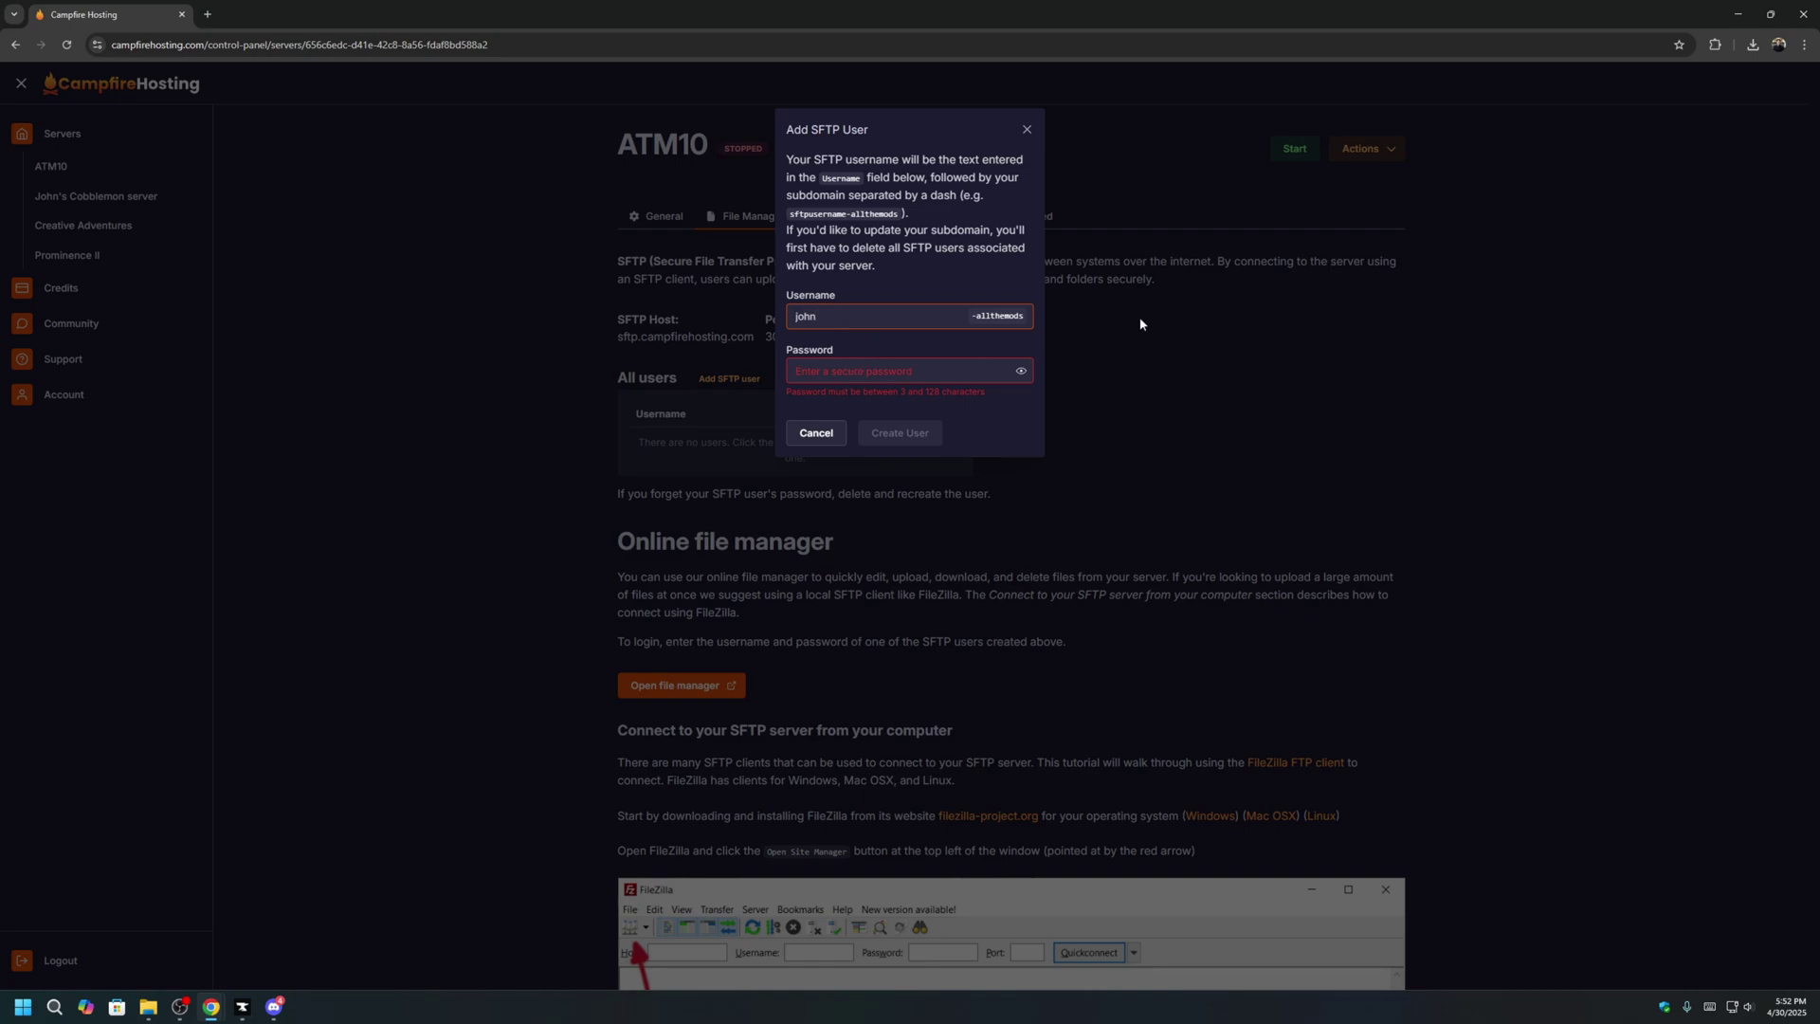
pyautogui.click(976, 374)
pyautogui.write('123')
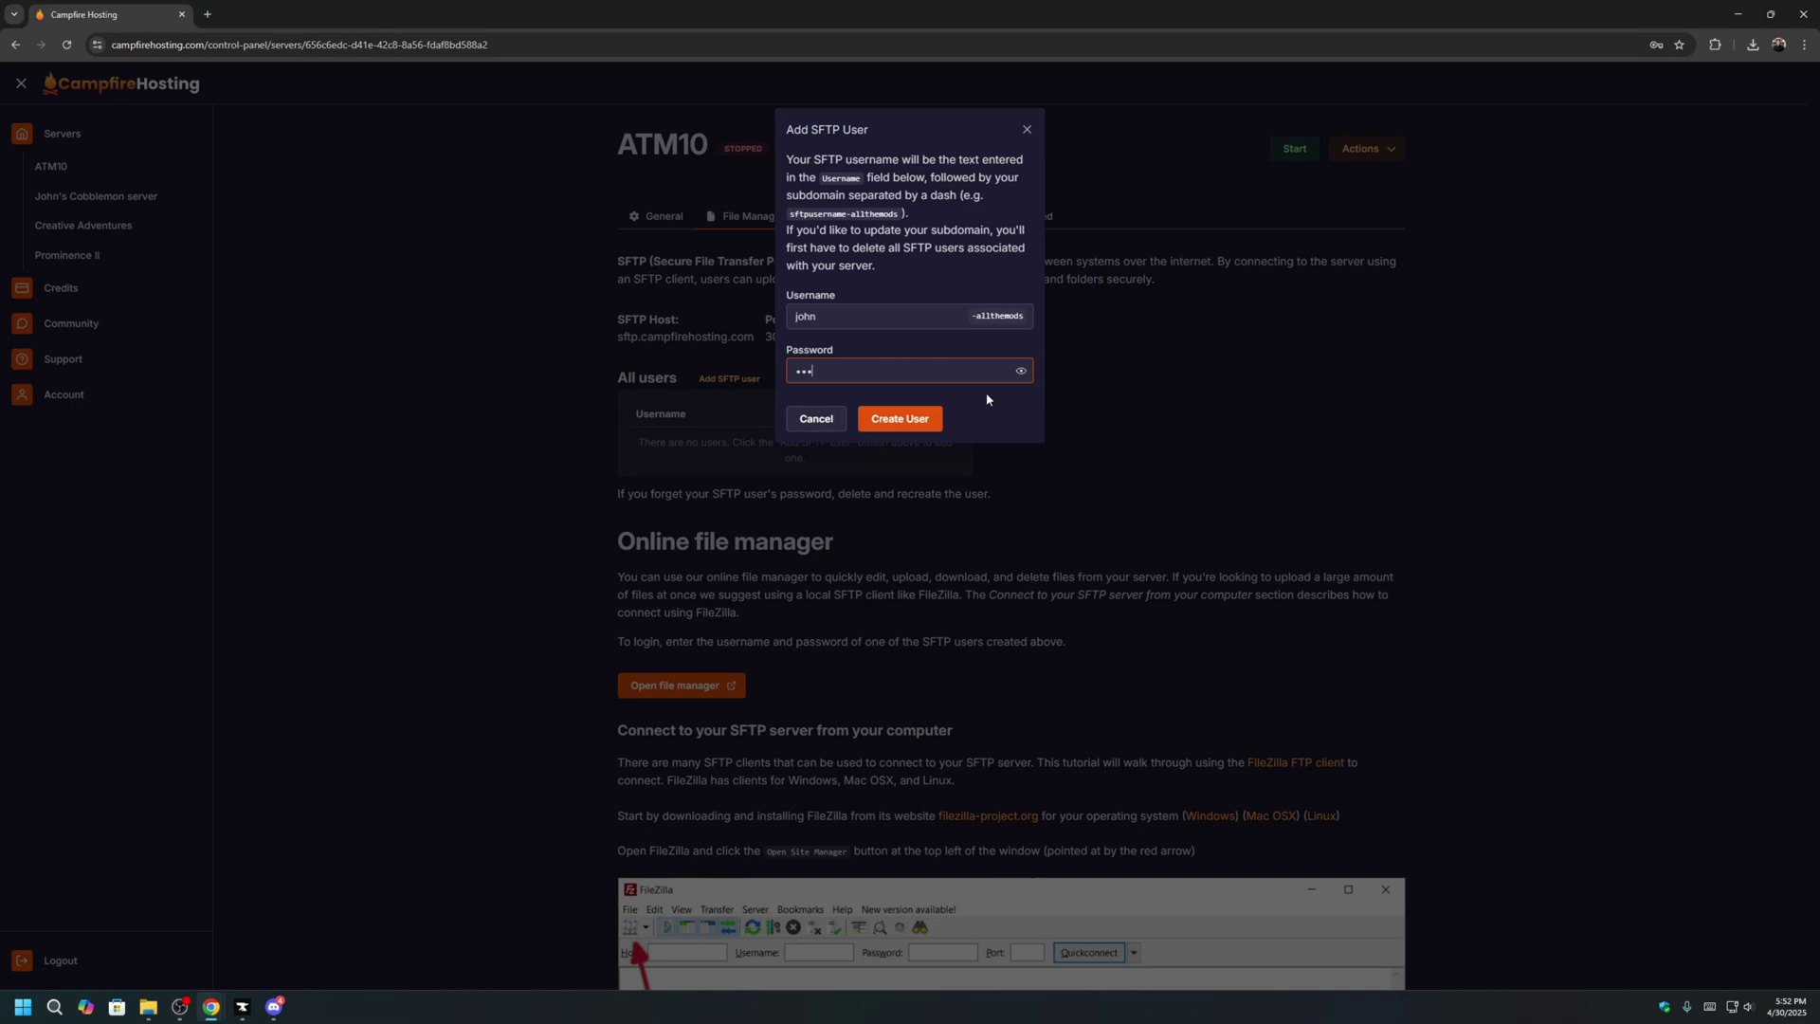
pyautogui.click(926, 420)
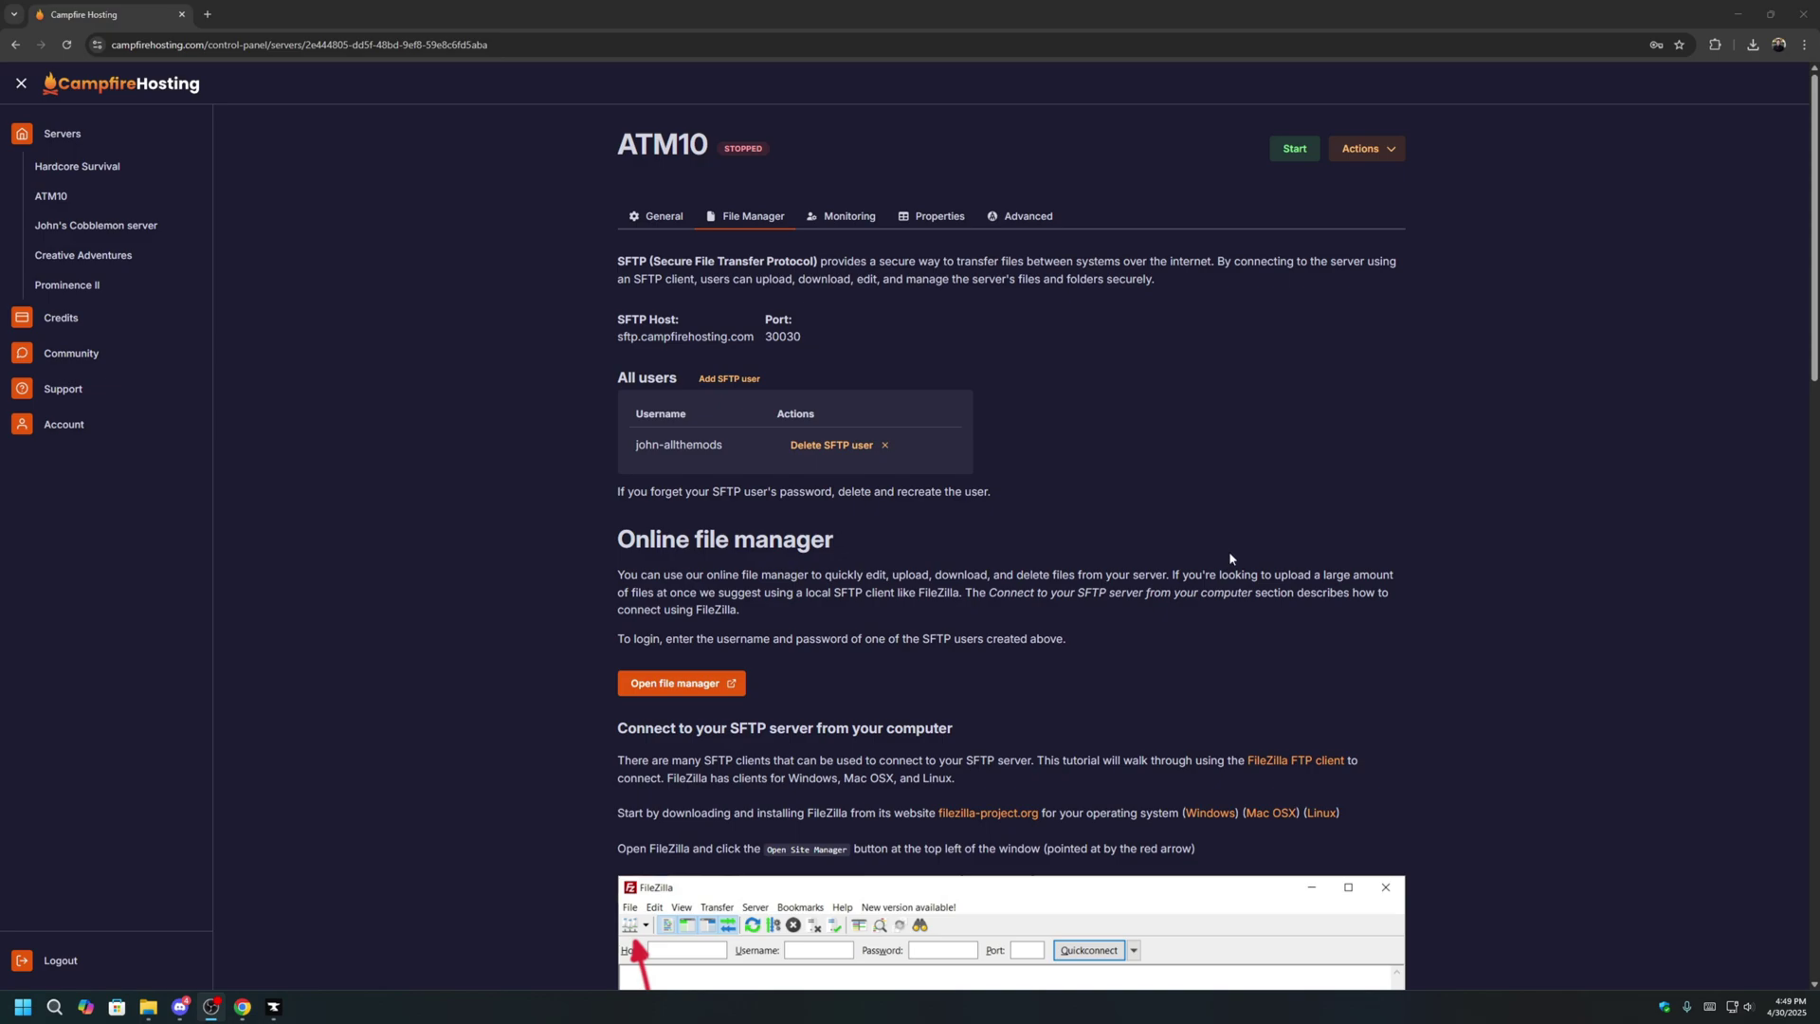
pyautogui.scroll(-5, 1229, 557)
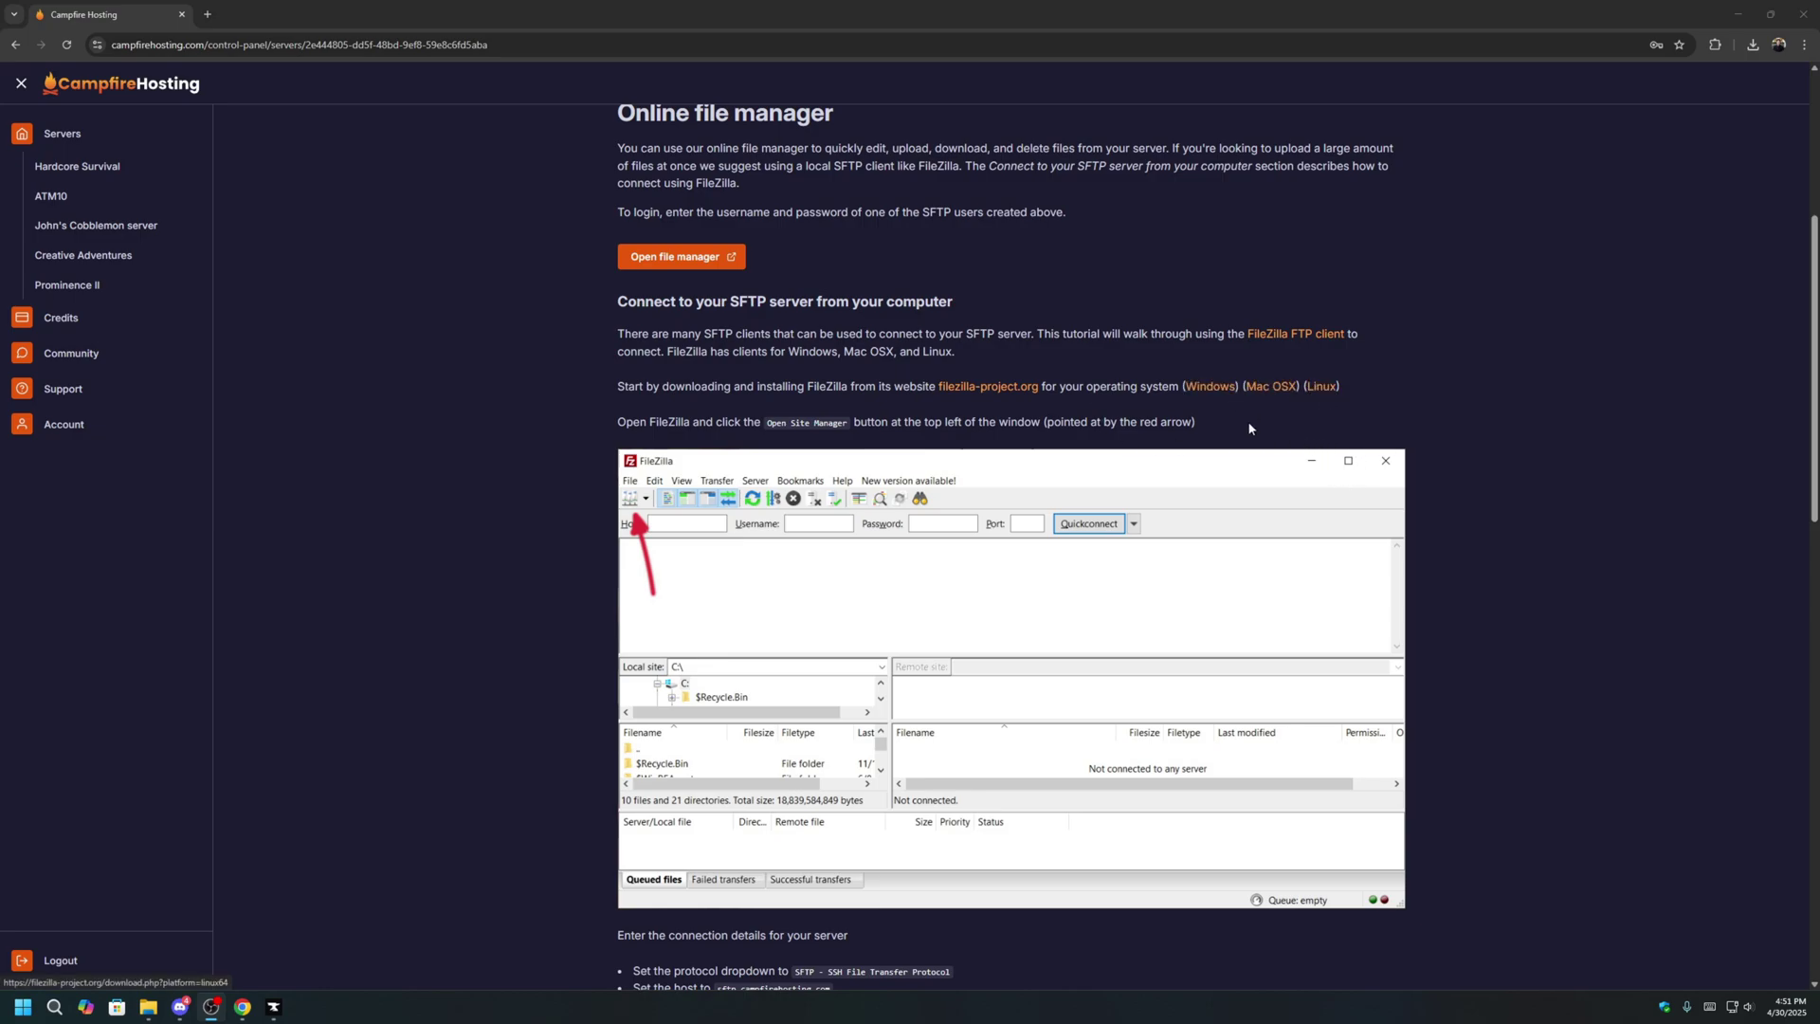
pyautogui.click(1202, 392)
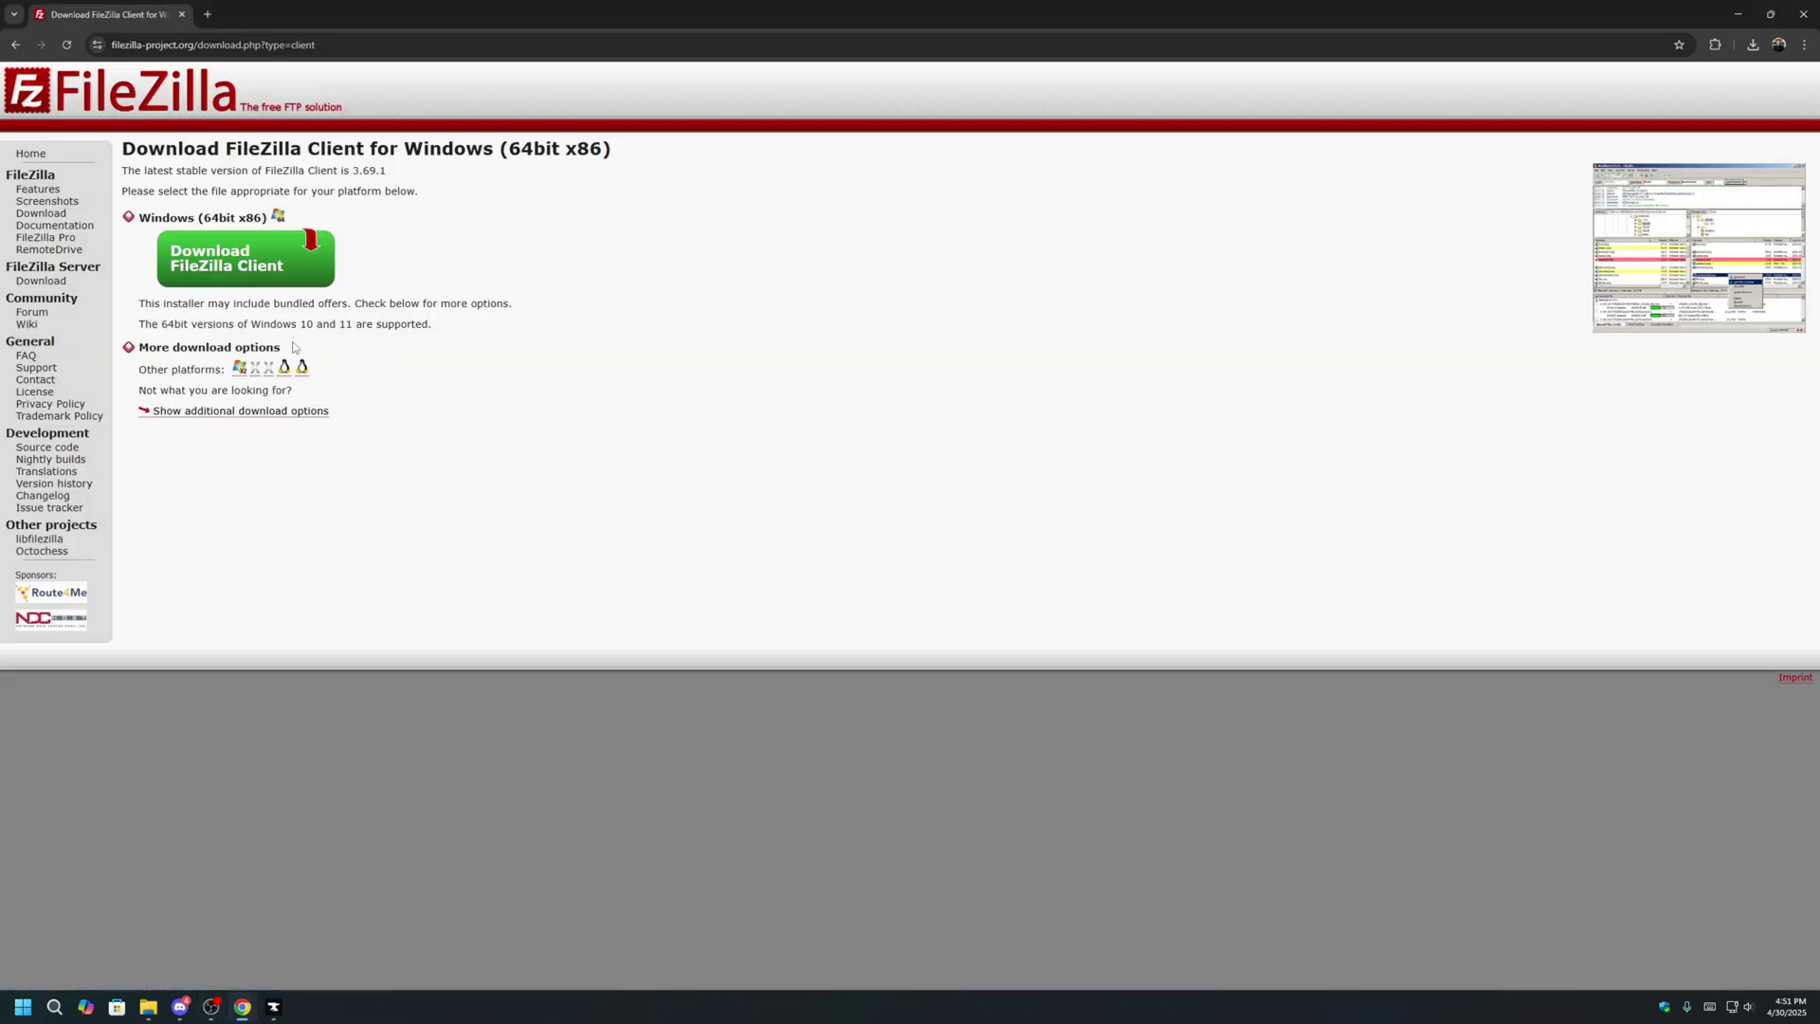
# Download the free FileZilla Client installer and launch it from the Downloads folder.
pyautogui.click(291, 277)
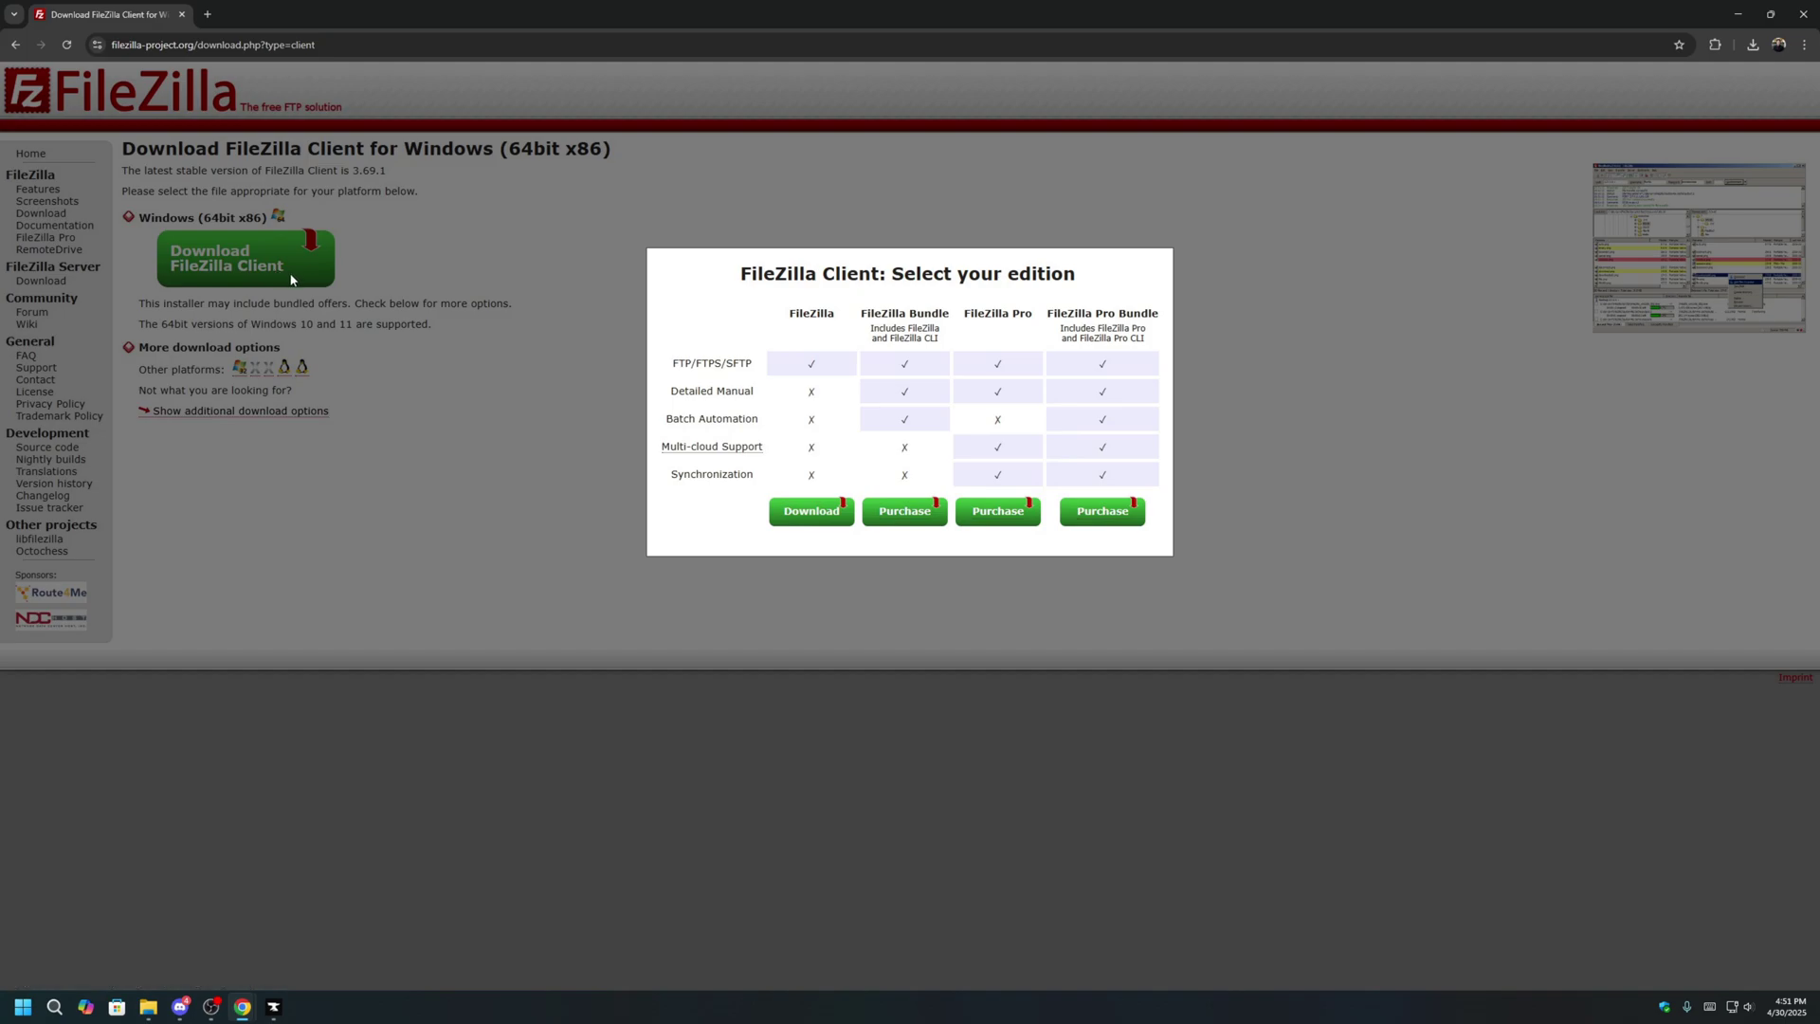
pyautogui.click(818, 520)
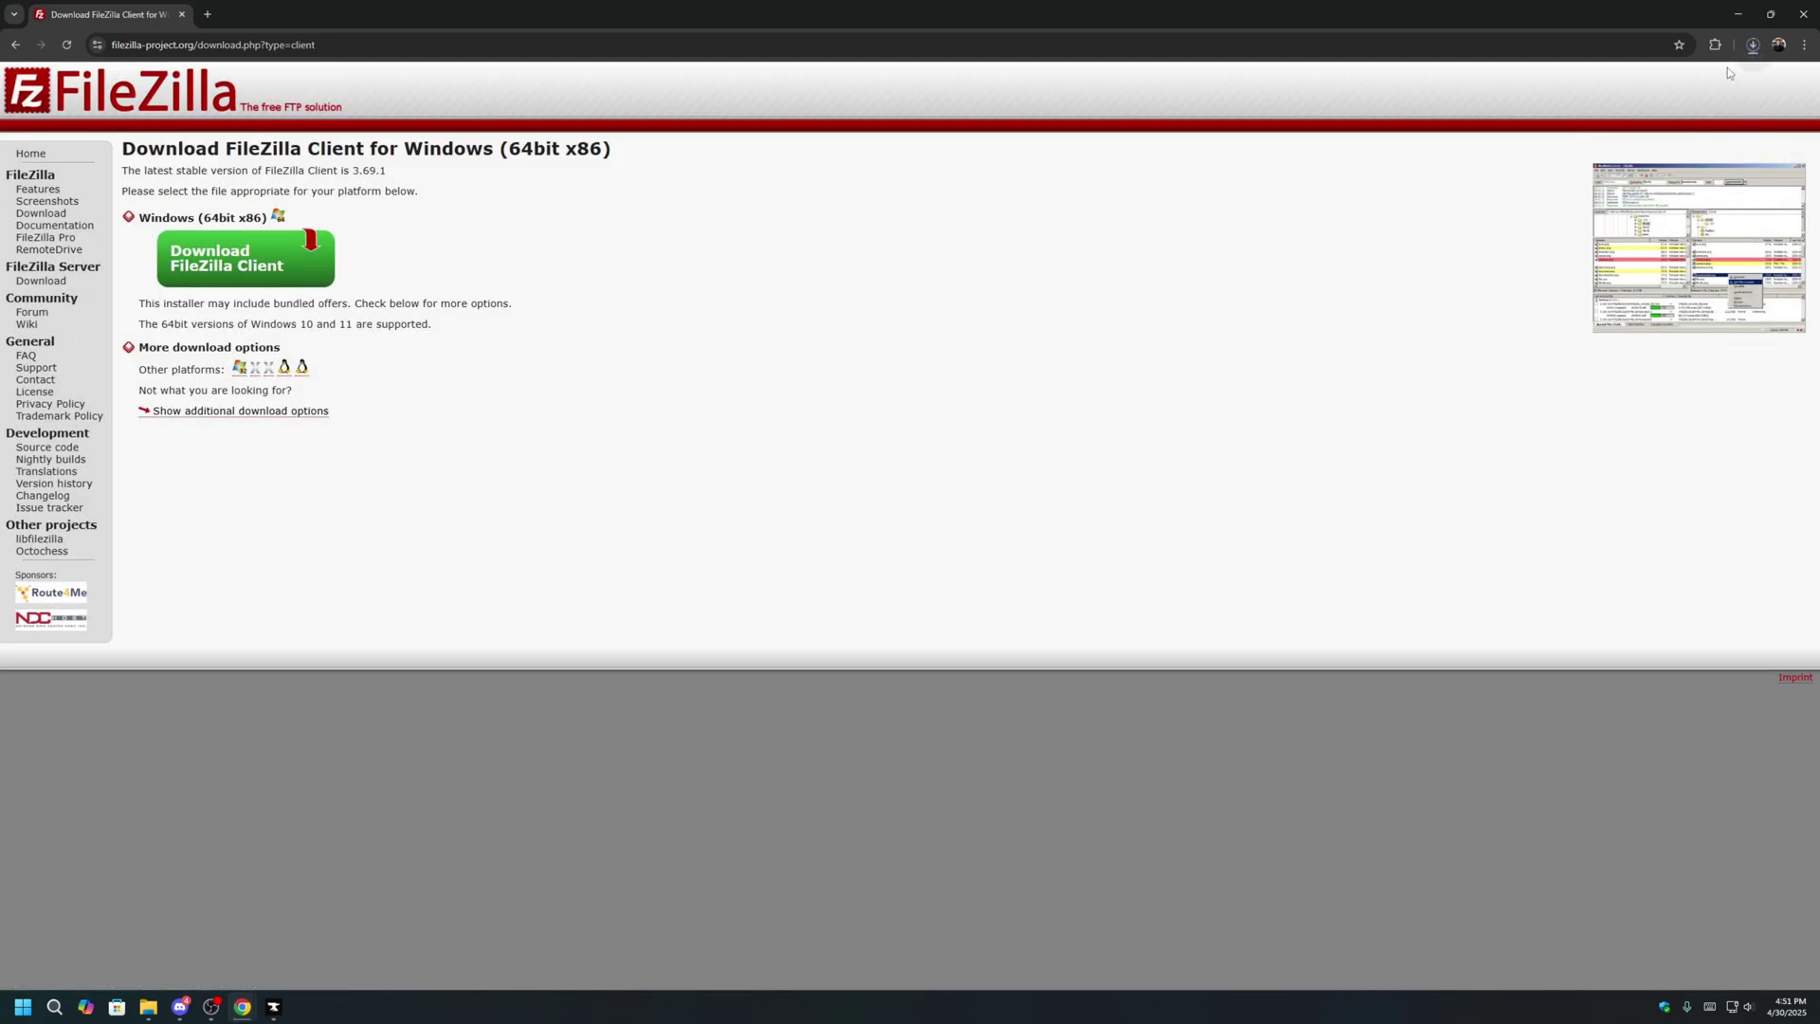
pyautogui.click(1753, 45)
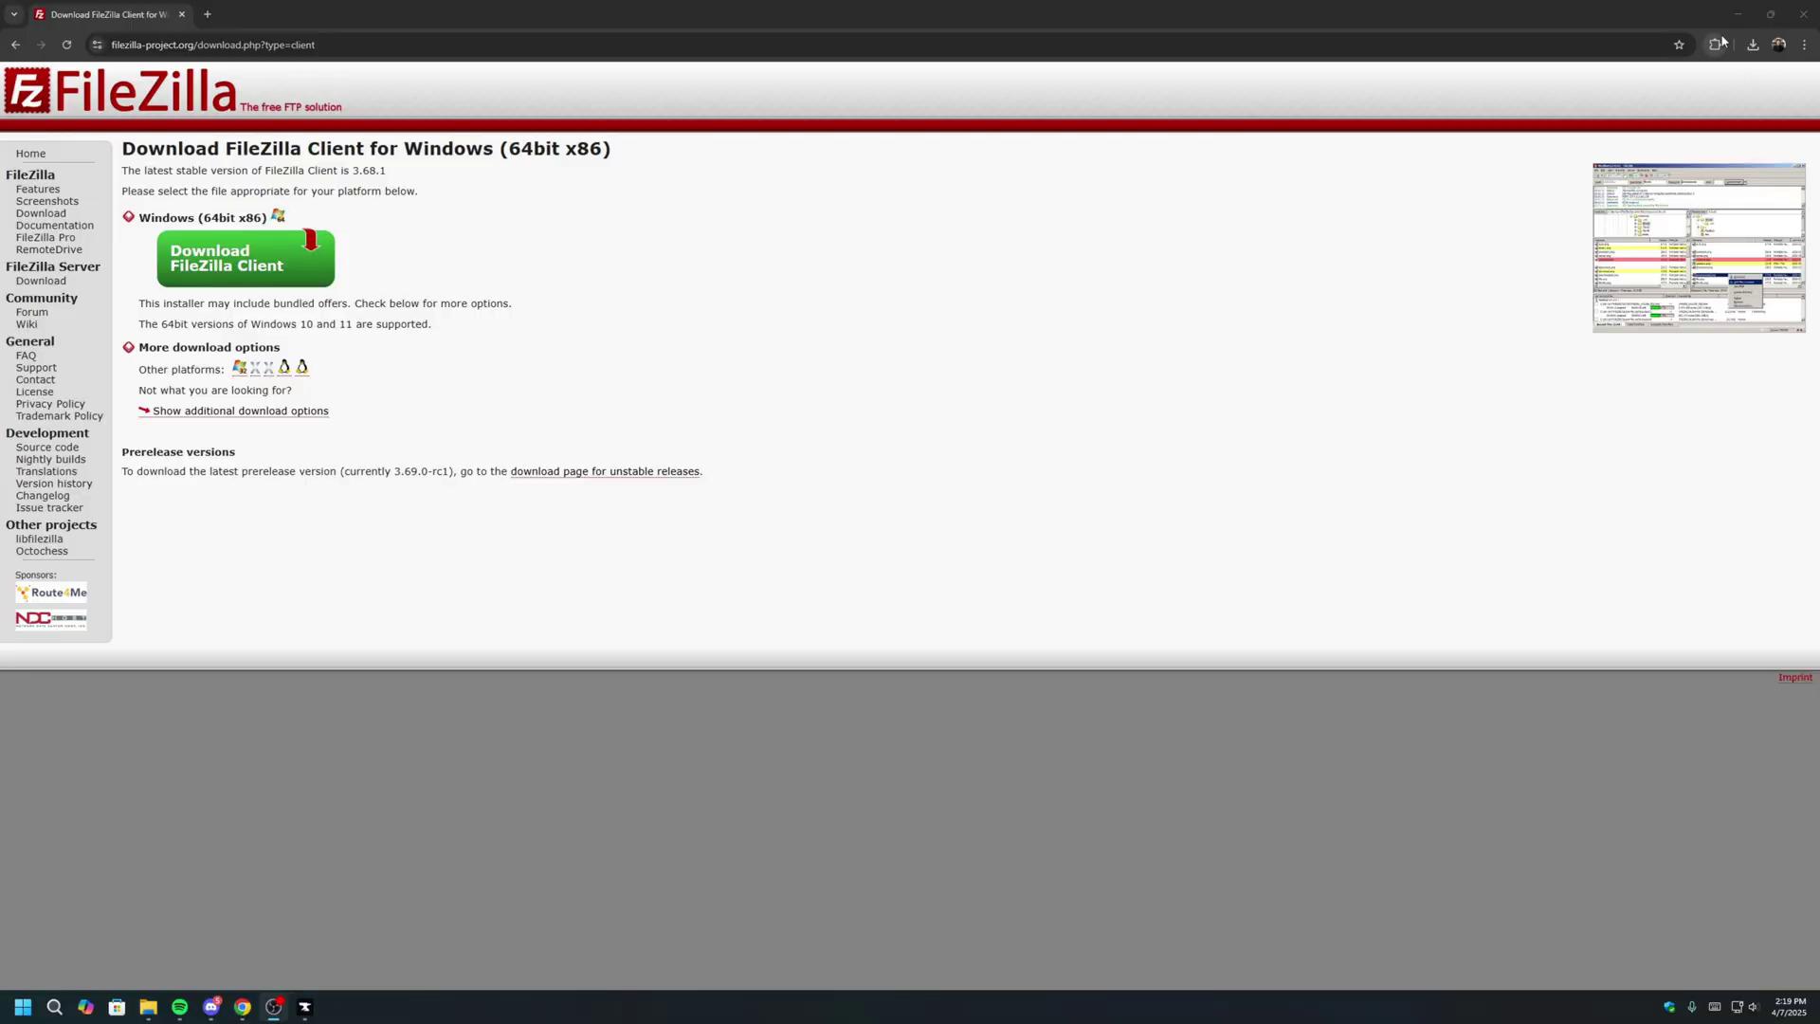
pyautogui.click(1751, 44)
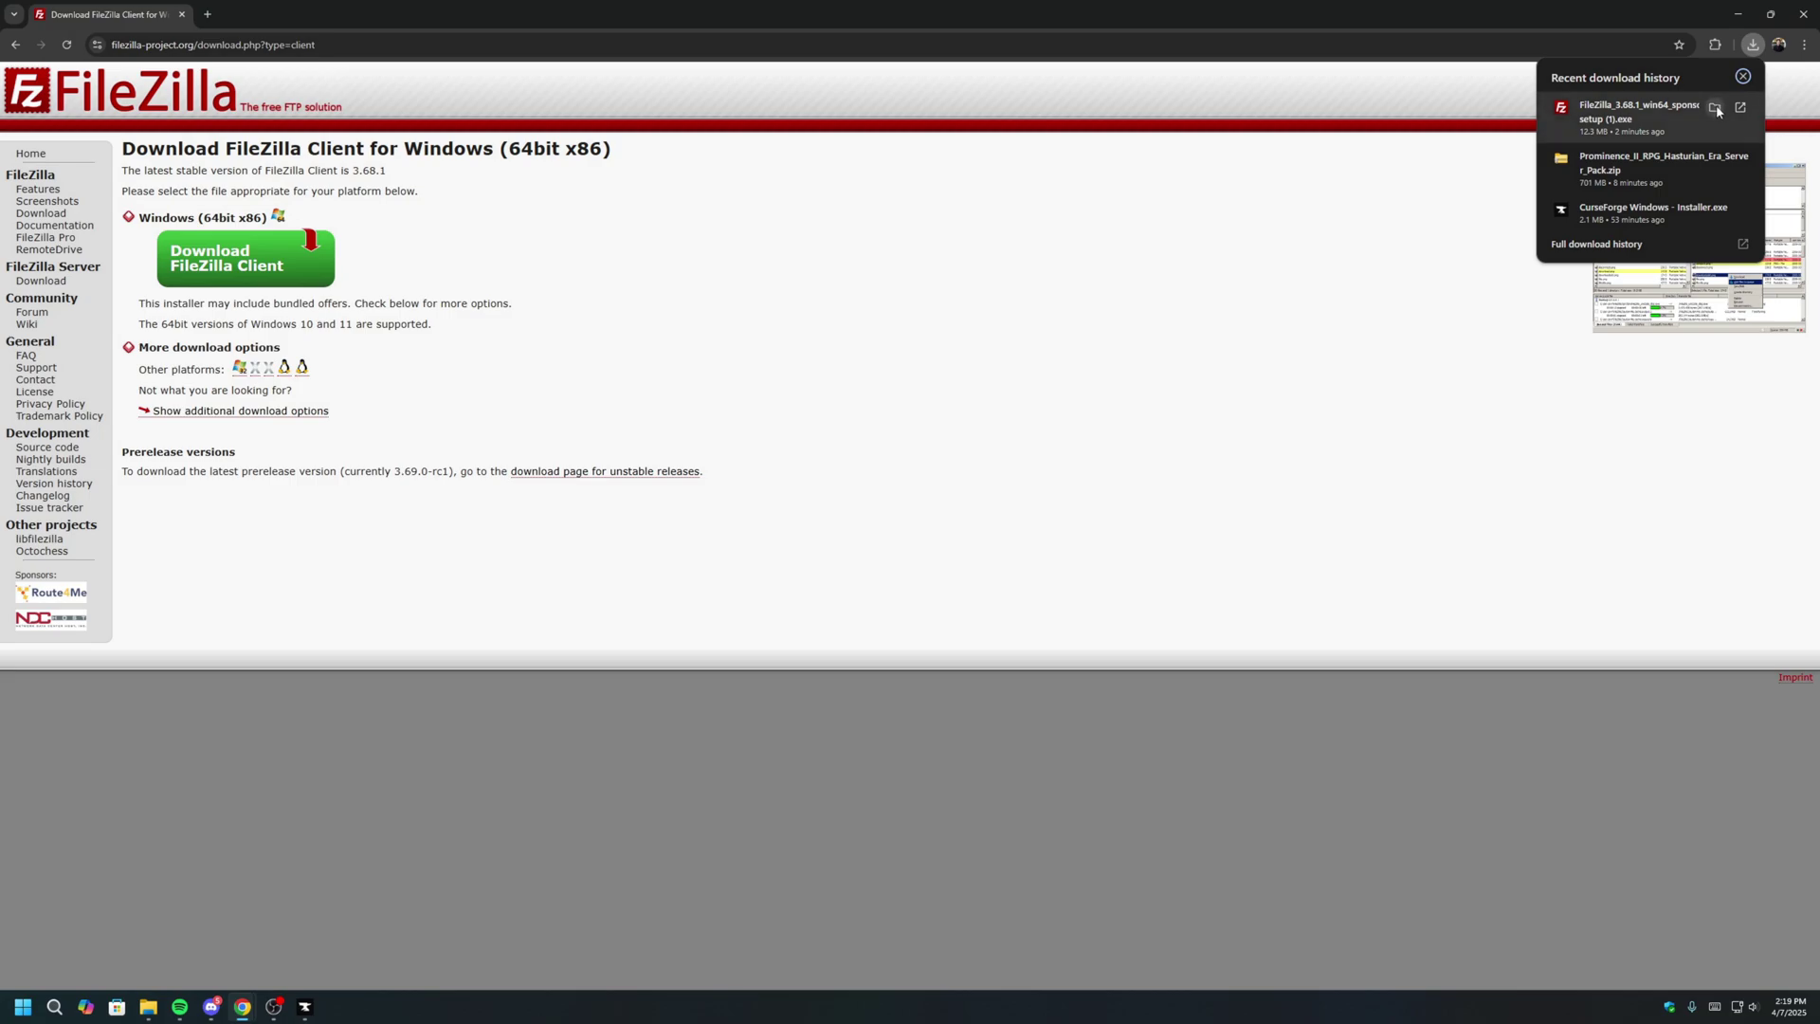
pyautogui.click(1714, 108)
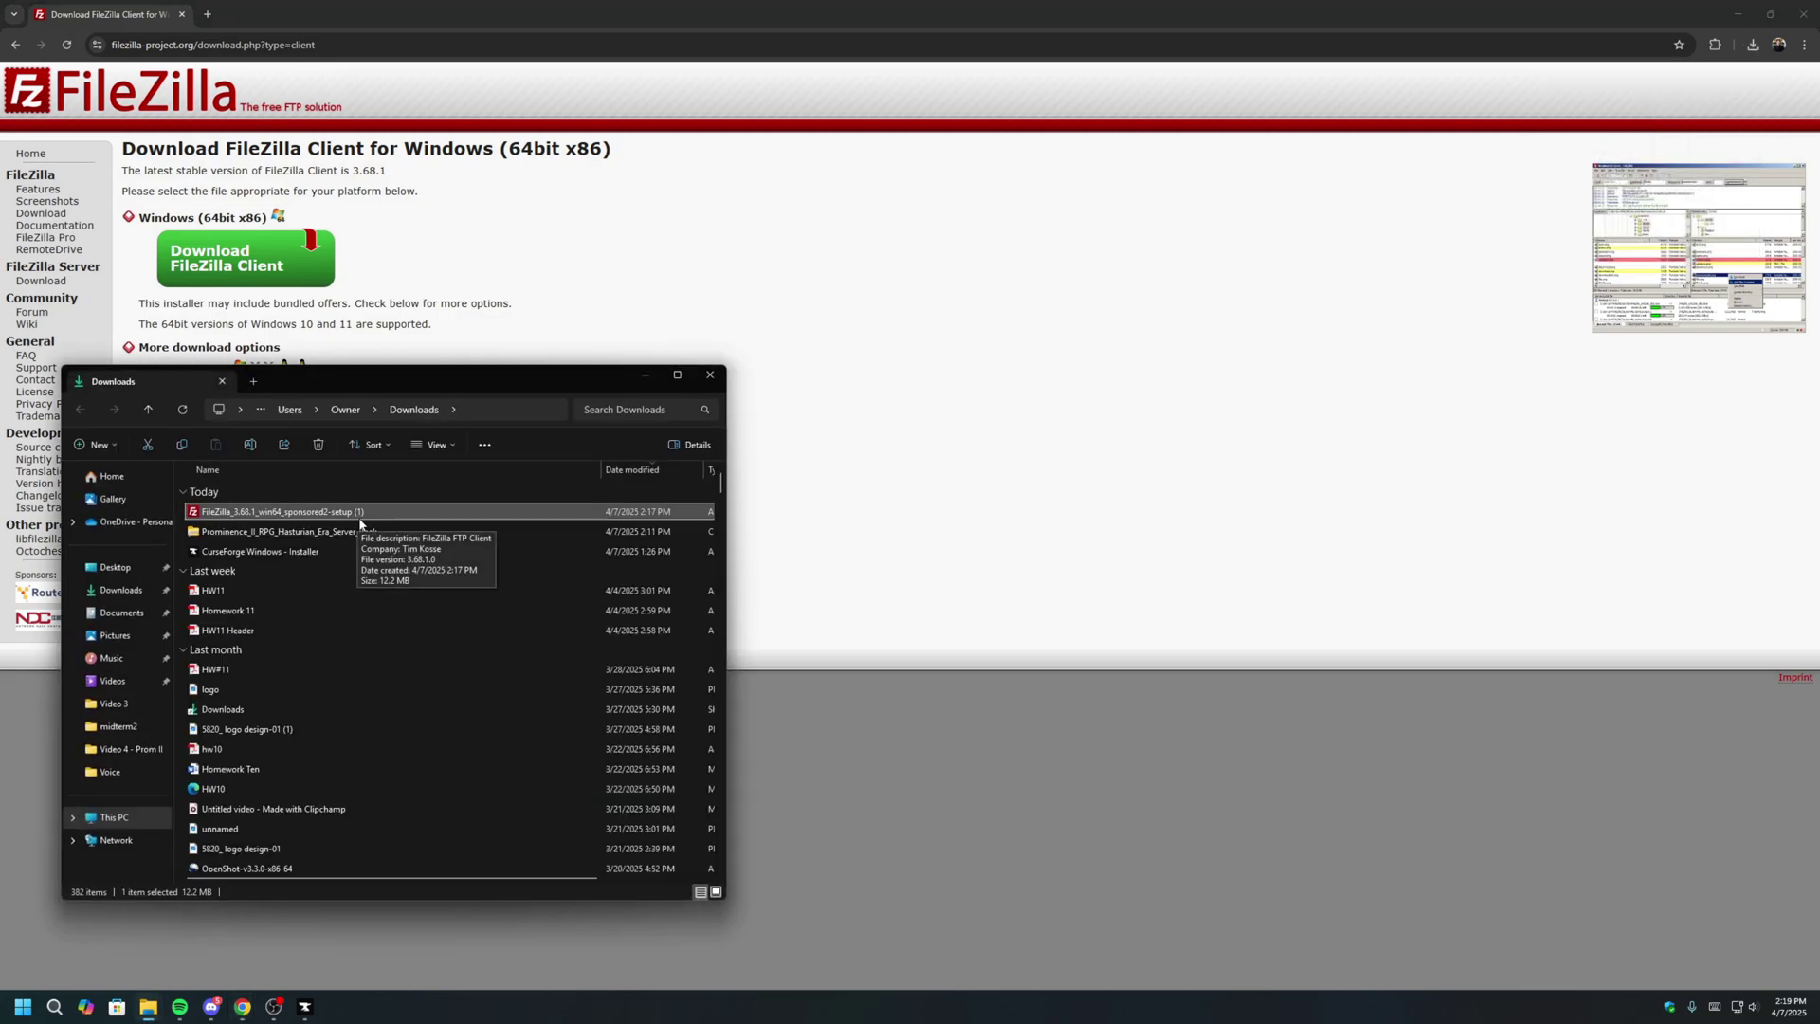
pyautogui.doubleClick(365, 521)
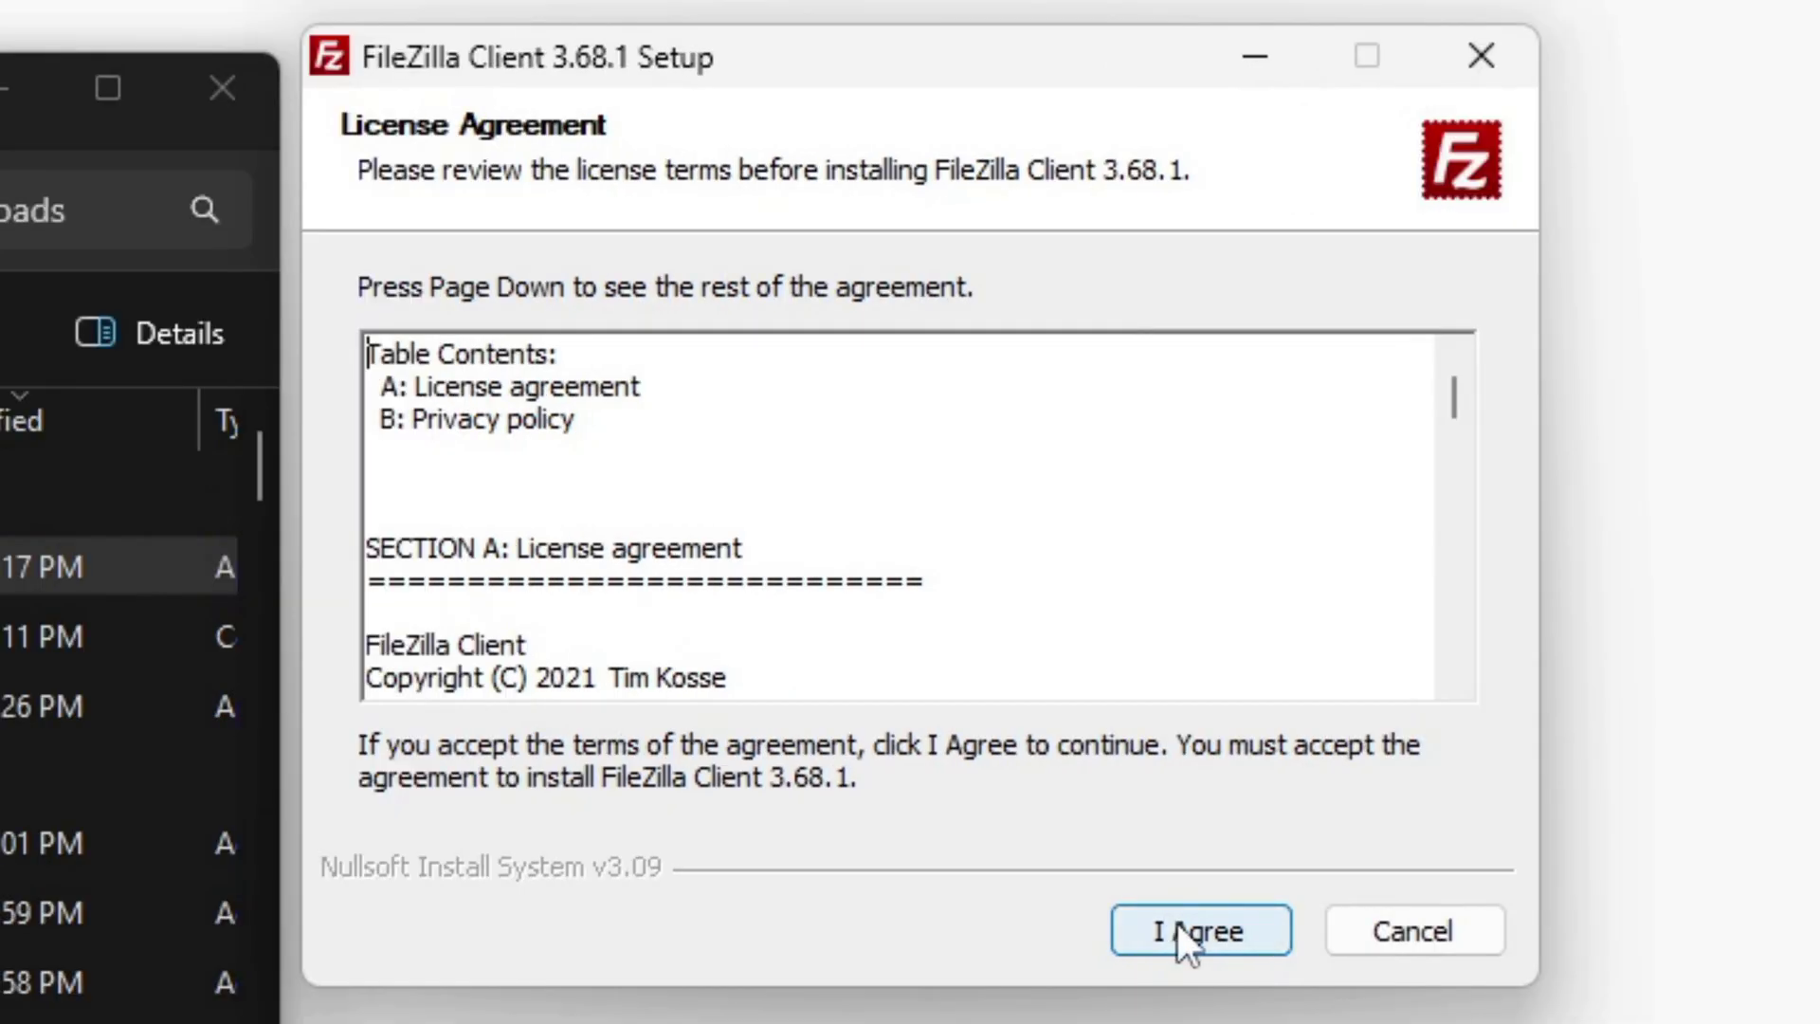
# Install FileZilla Client 3.68.1 with default components and location, declining Avast, then launch it.
pyautogui.click(1178, 924)
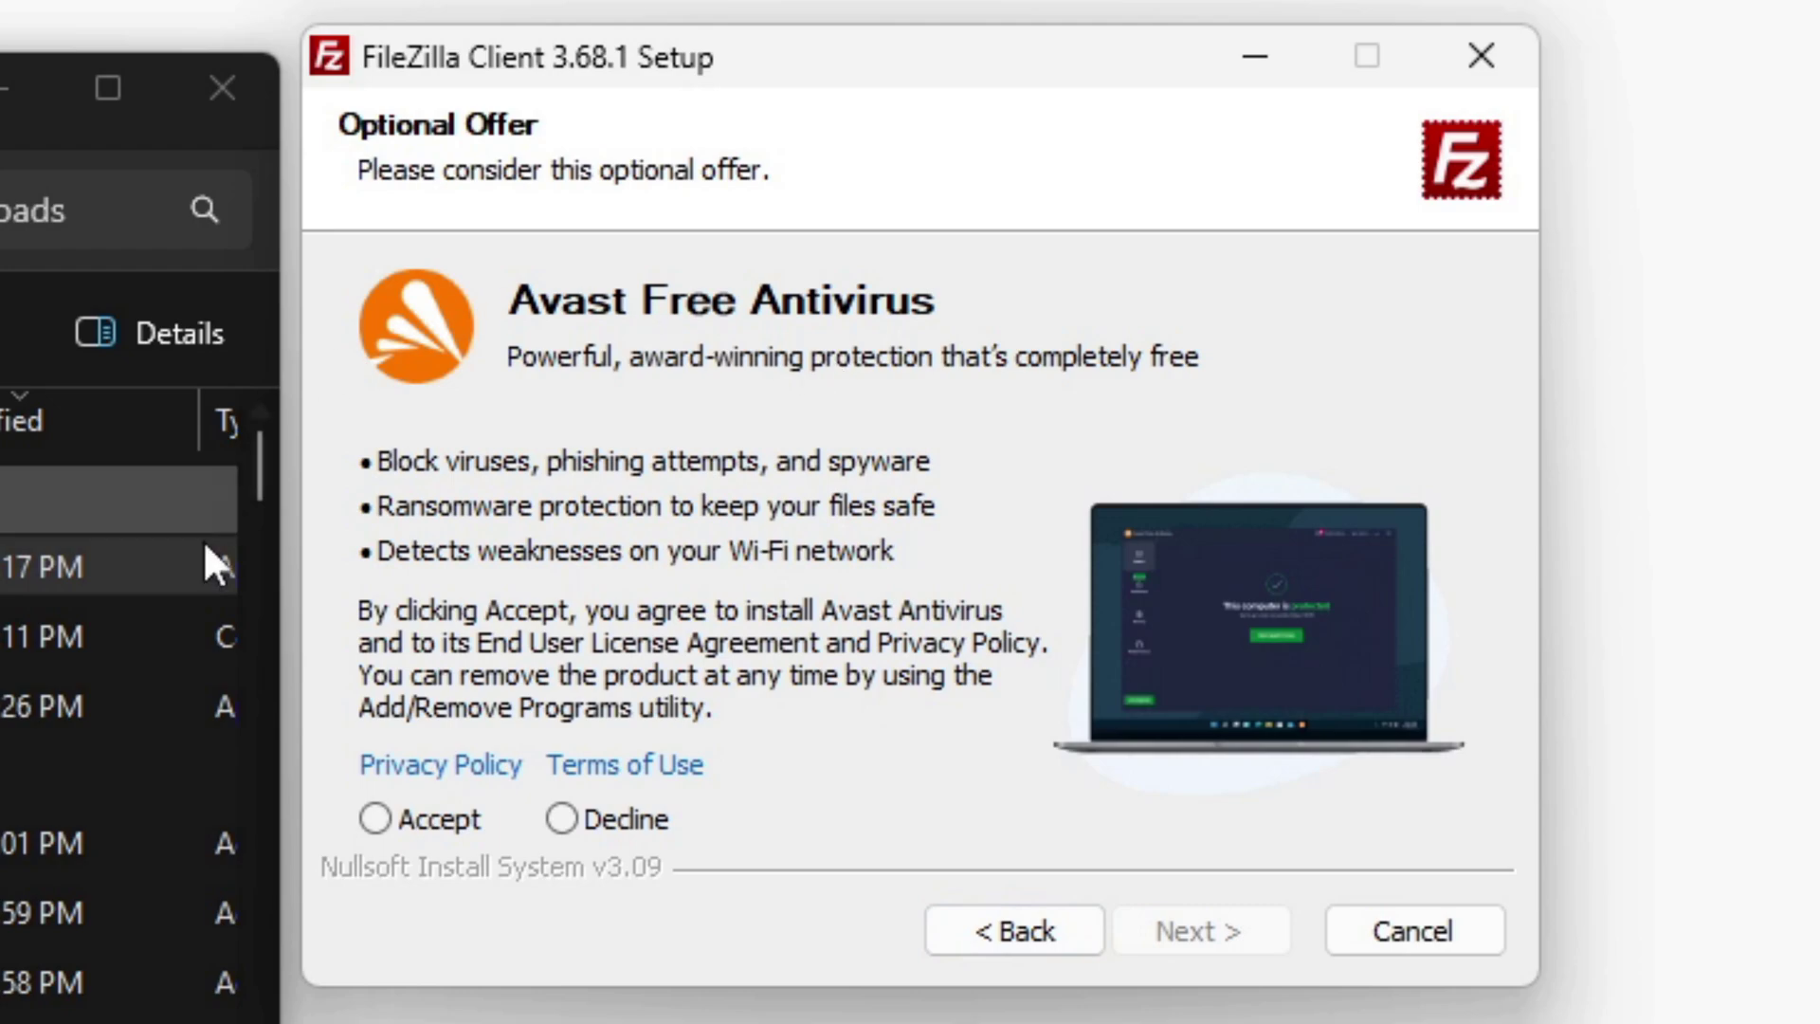
pyautogui.click(620, 821)
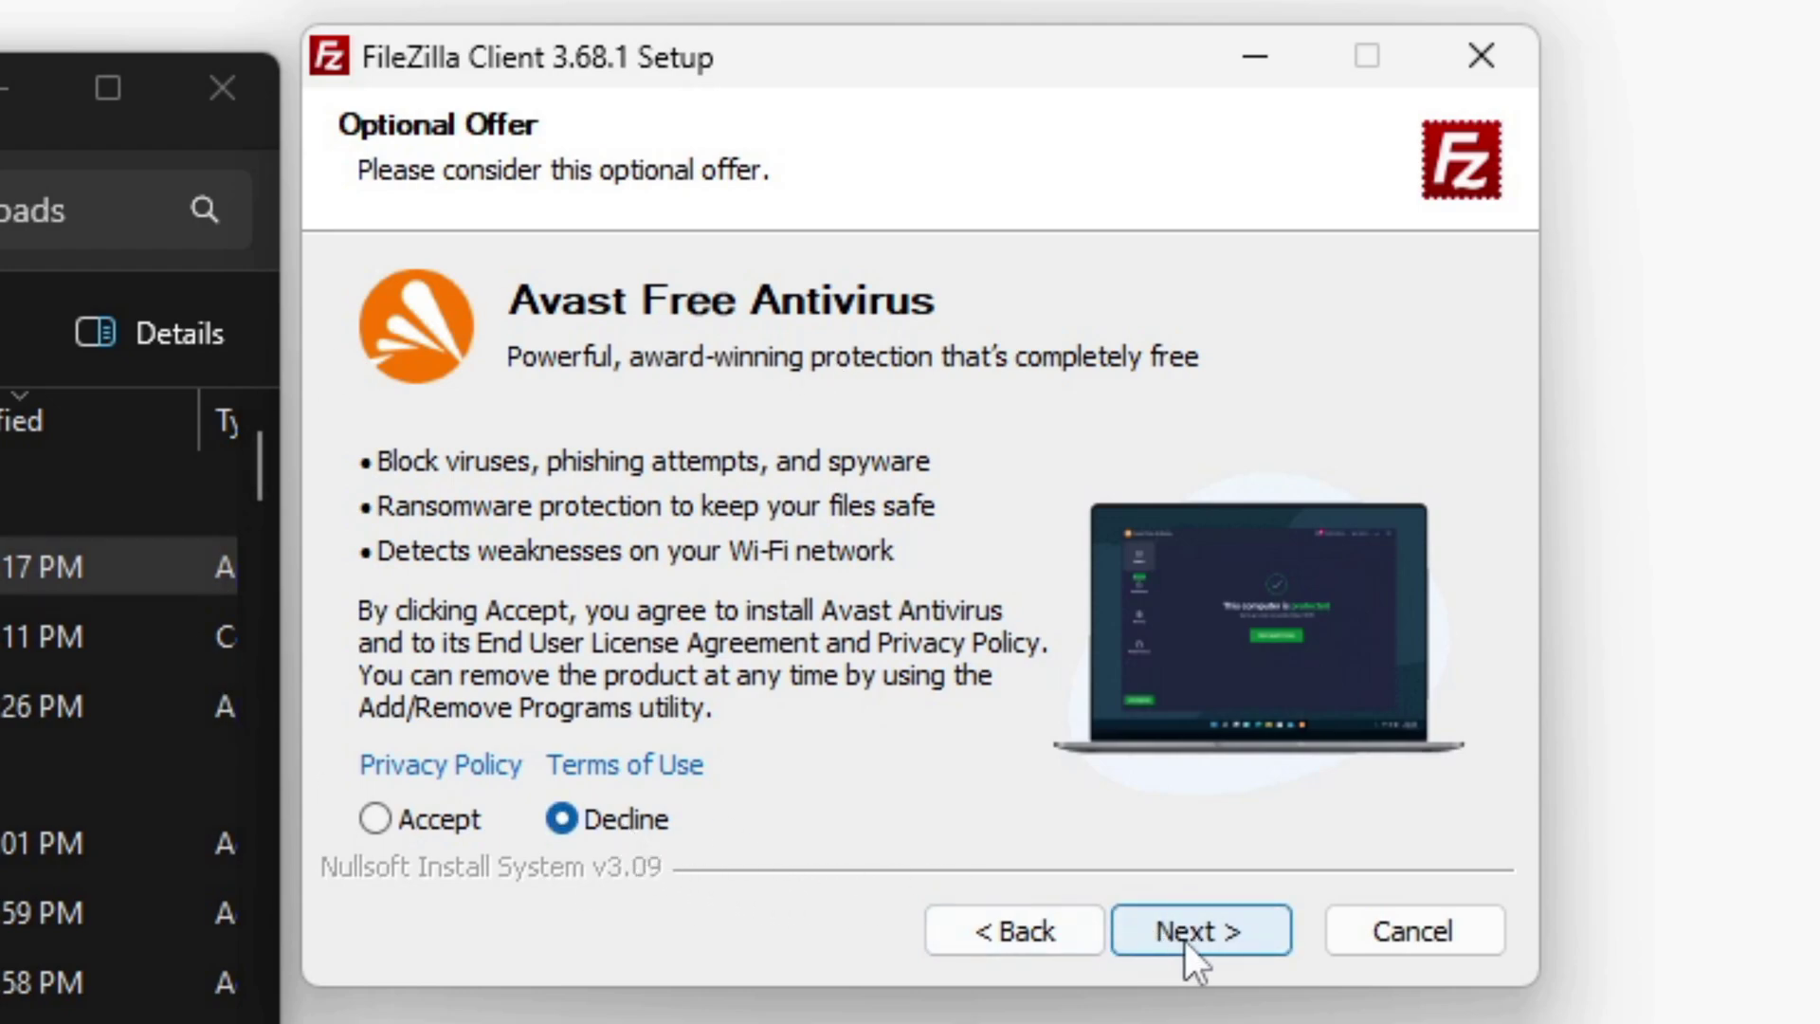
pyautogui.click(1190, 935)
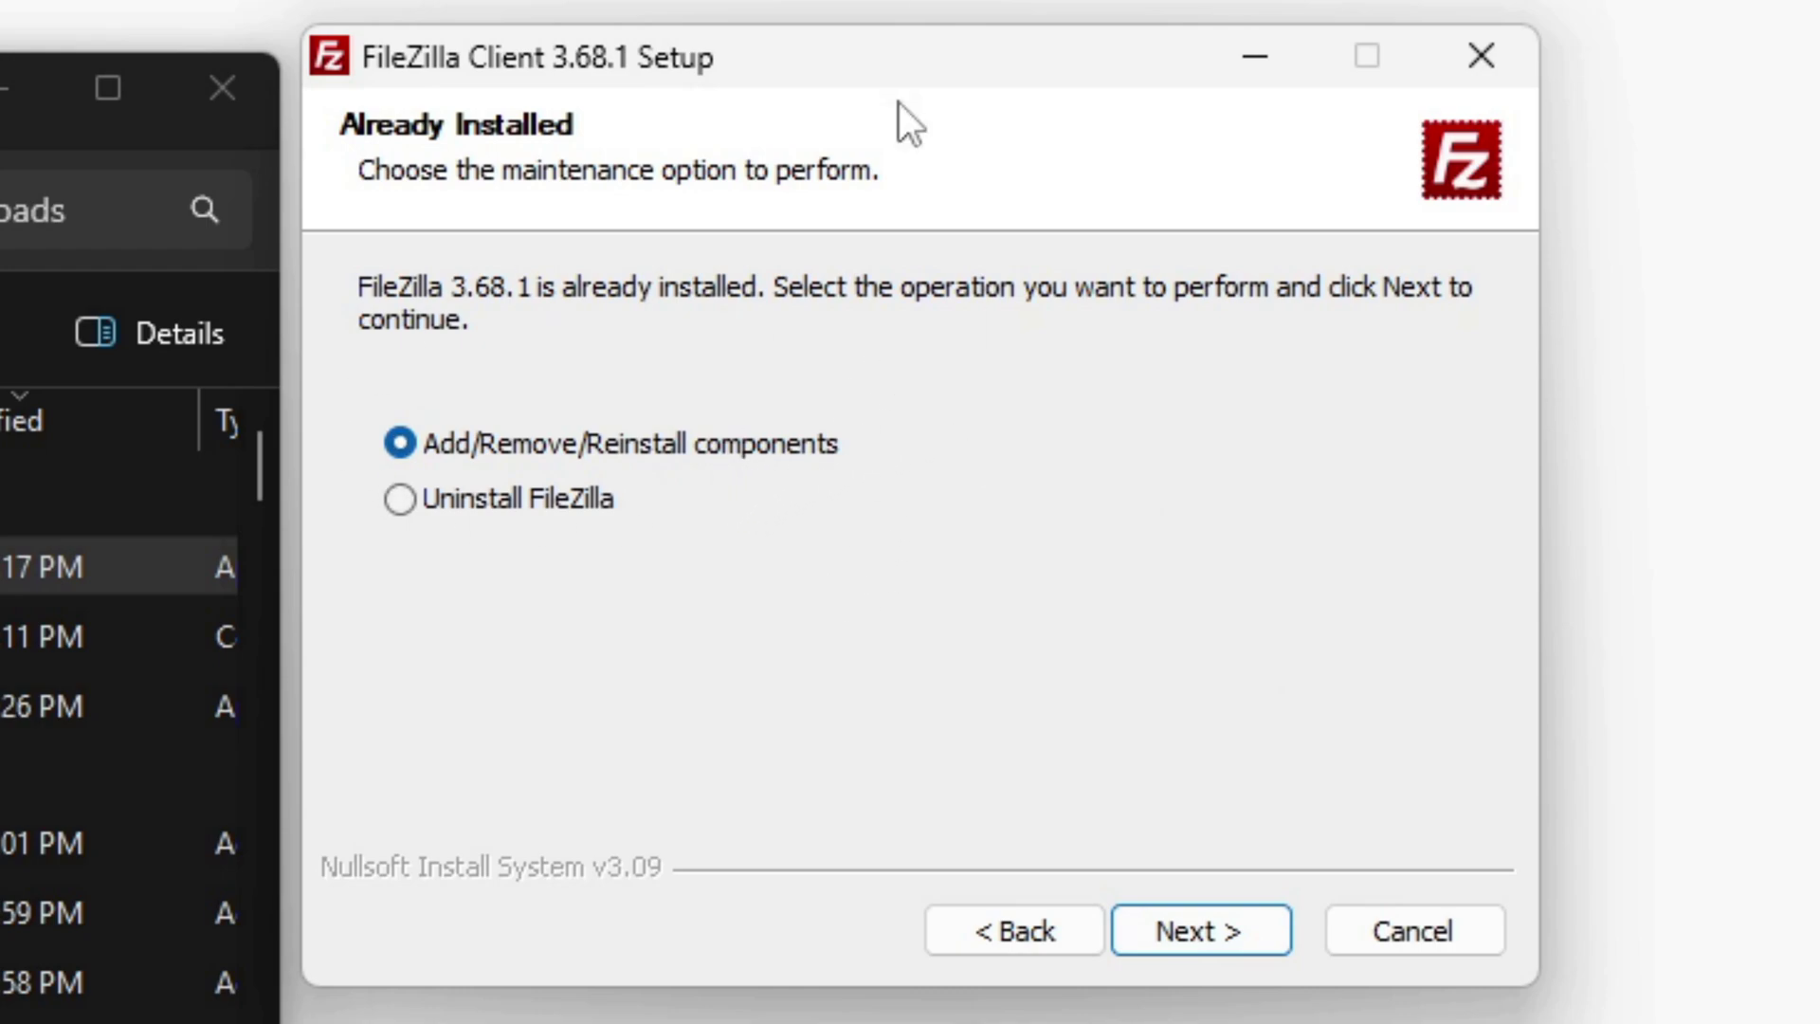
pyautogui.click(1239, 935)
pyautogui.click(1245, 944)
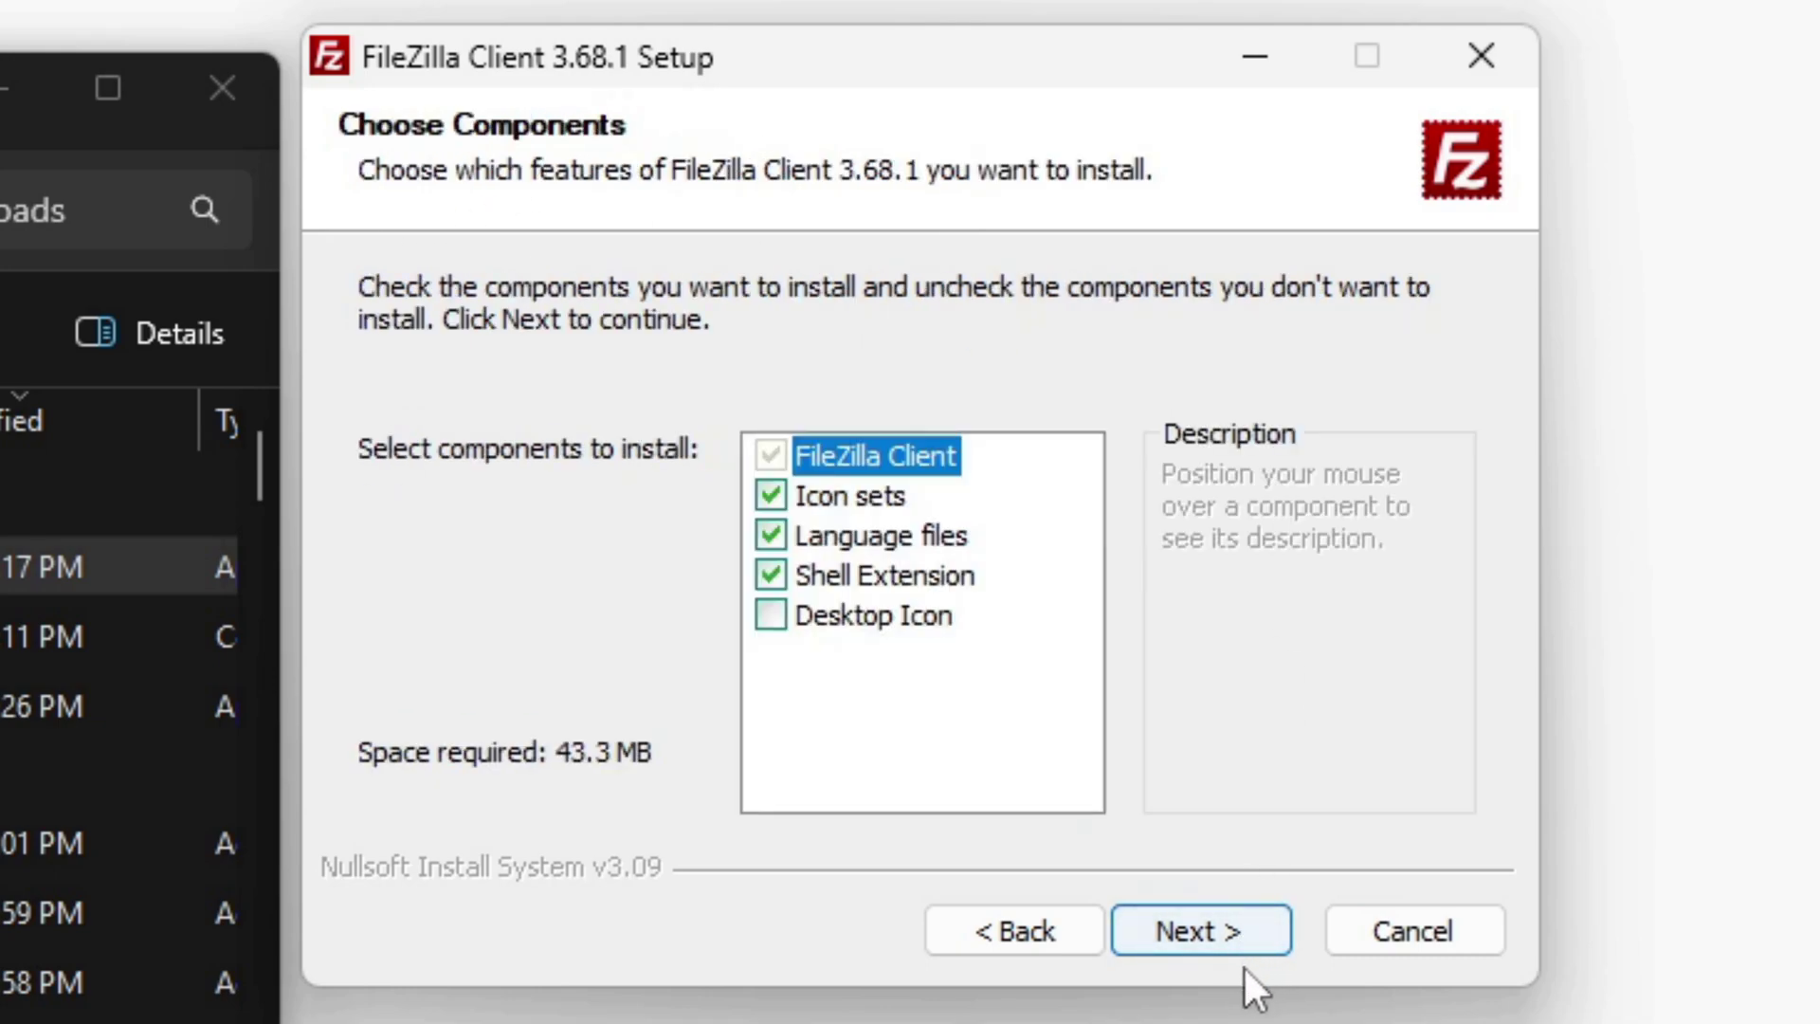
pyautogui.click(1234, 938)
pyautogui.click(1217, 943)
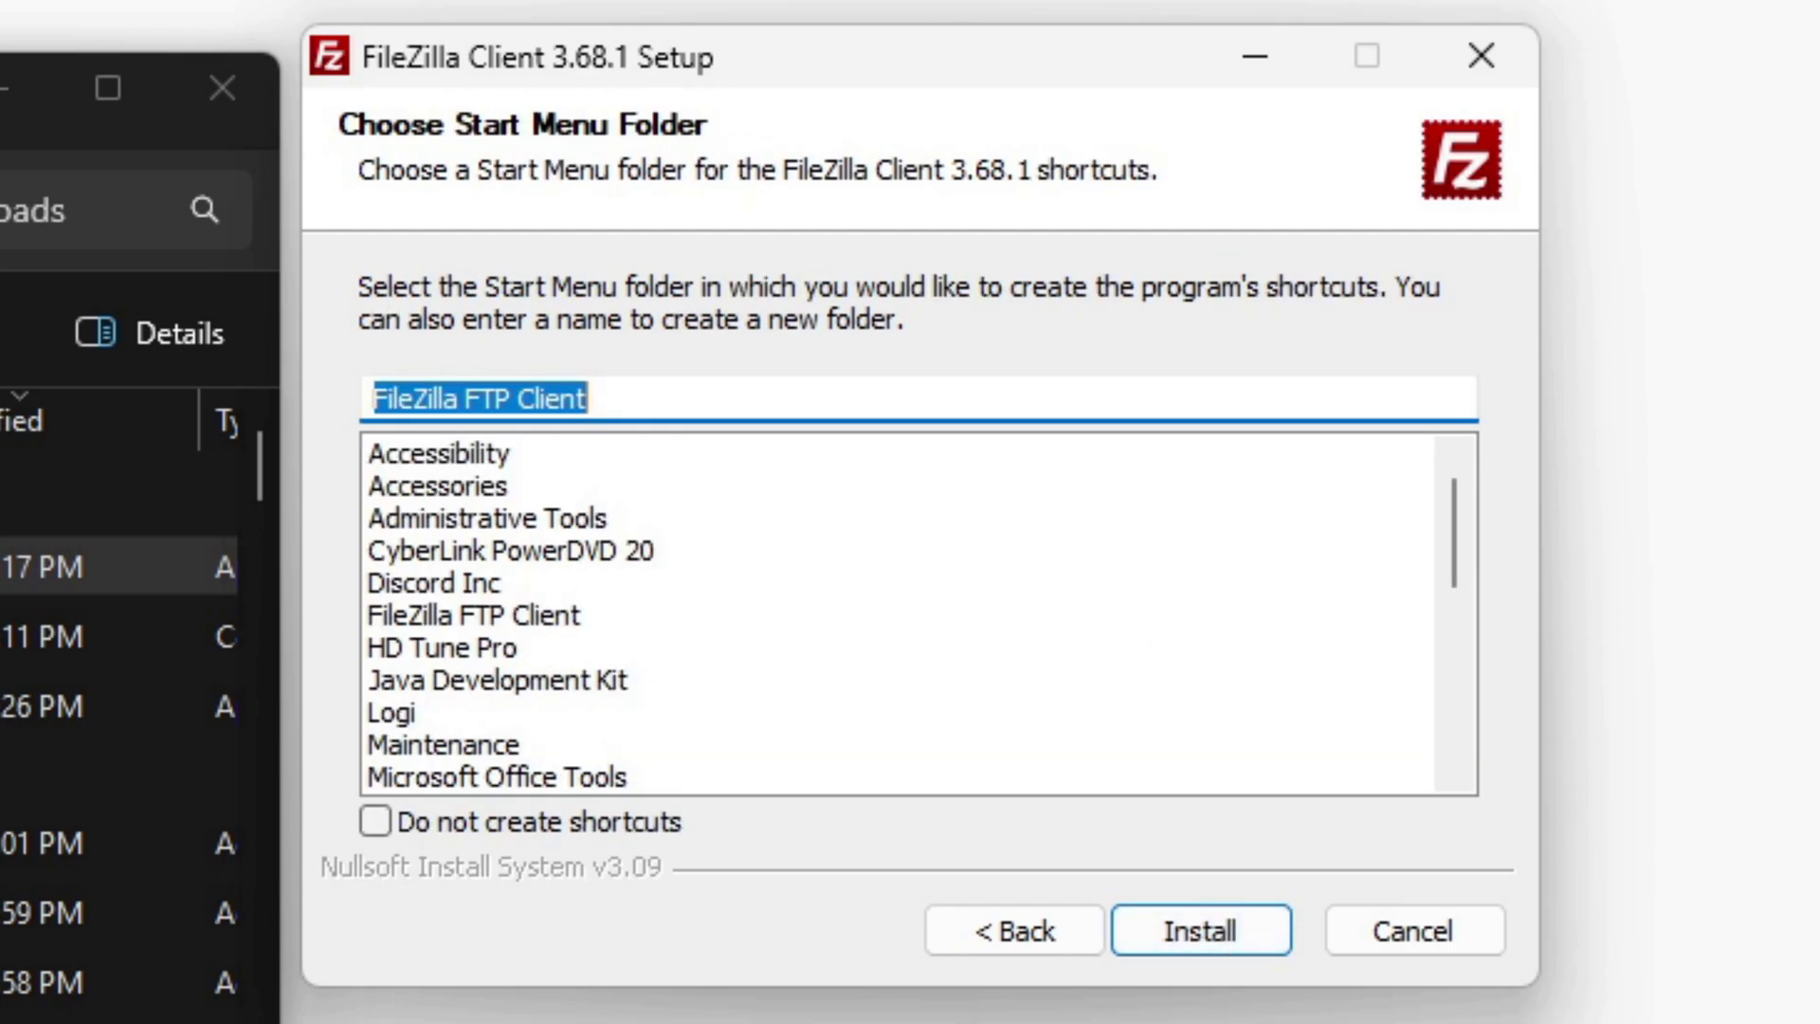
pyautogui.click(1203, 938)
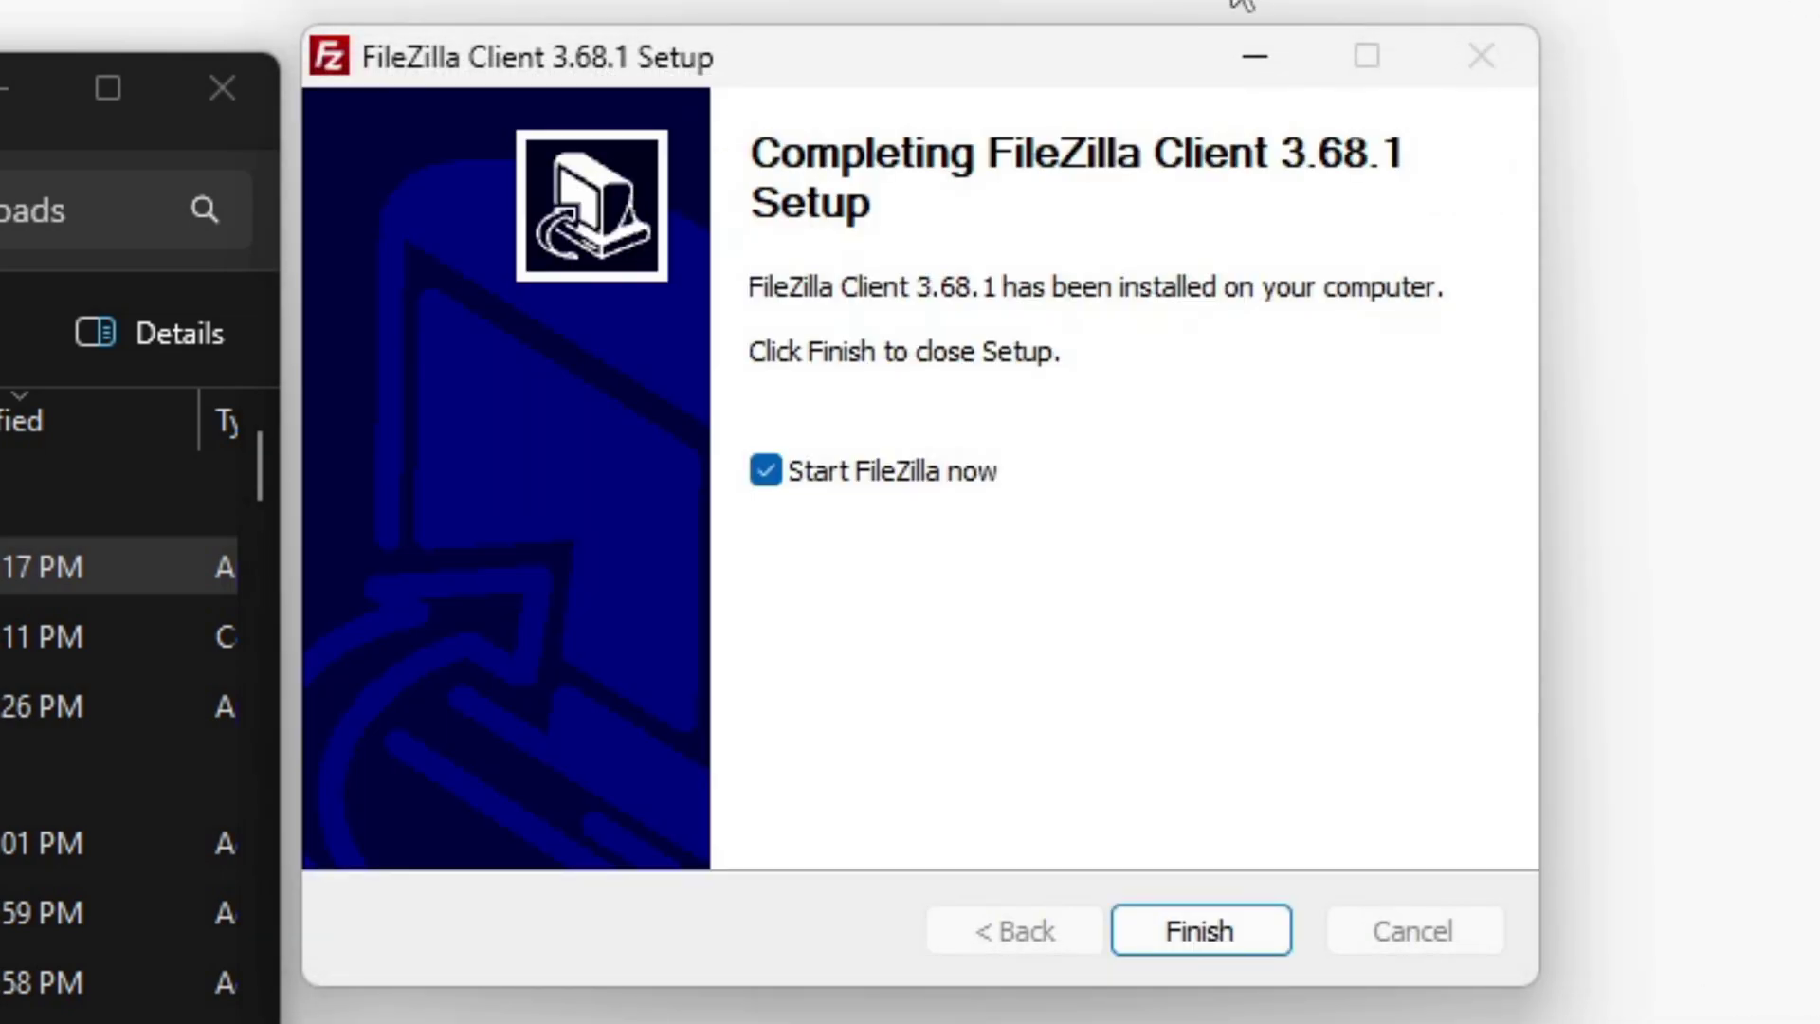
pyautogui.click(1254, 933)
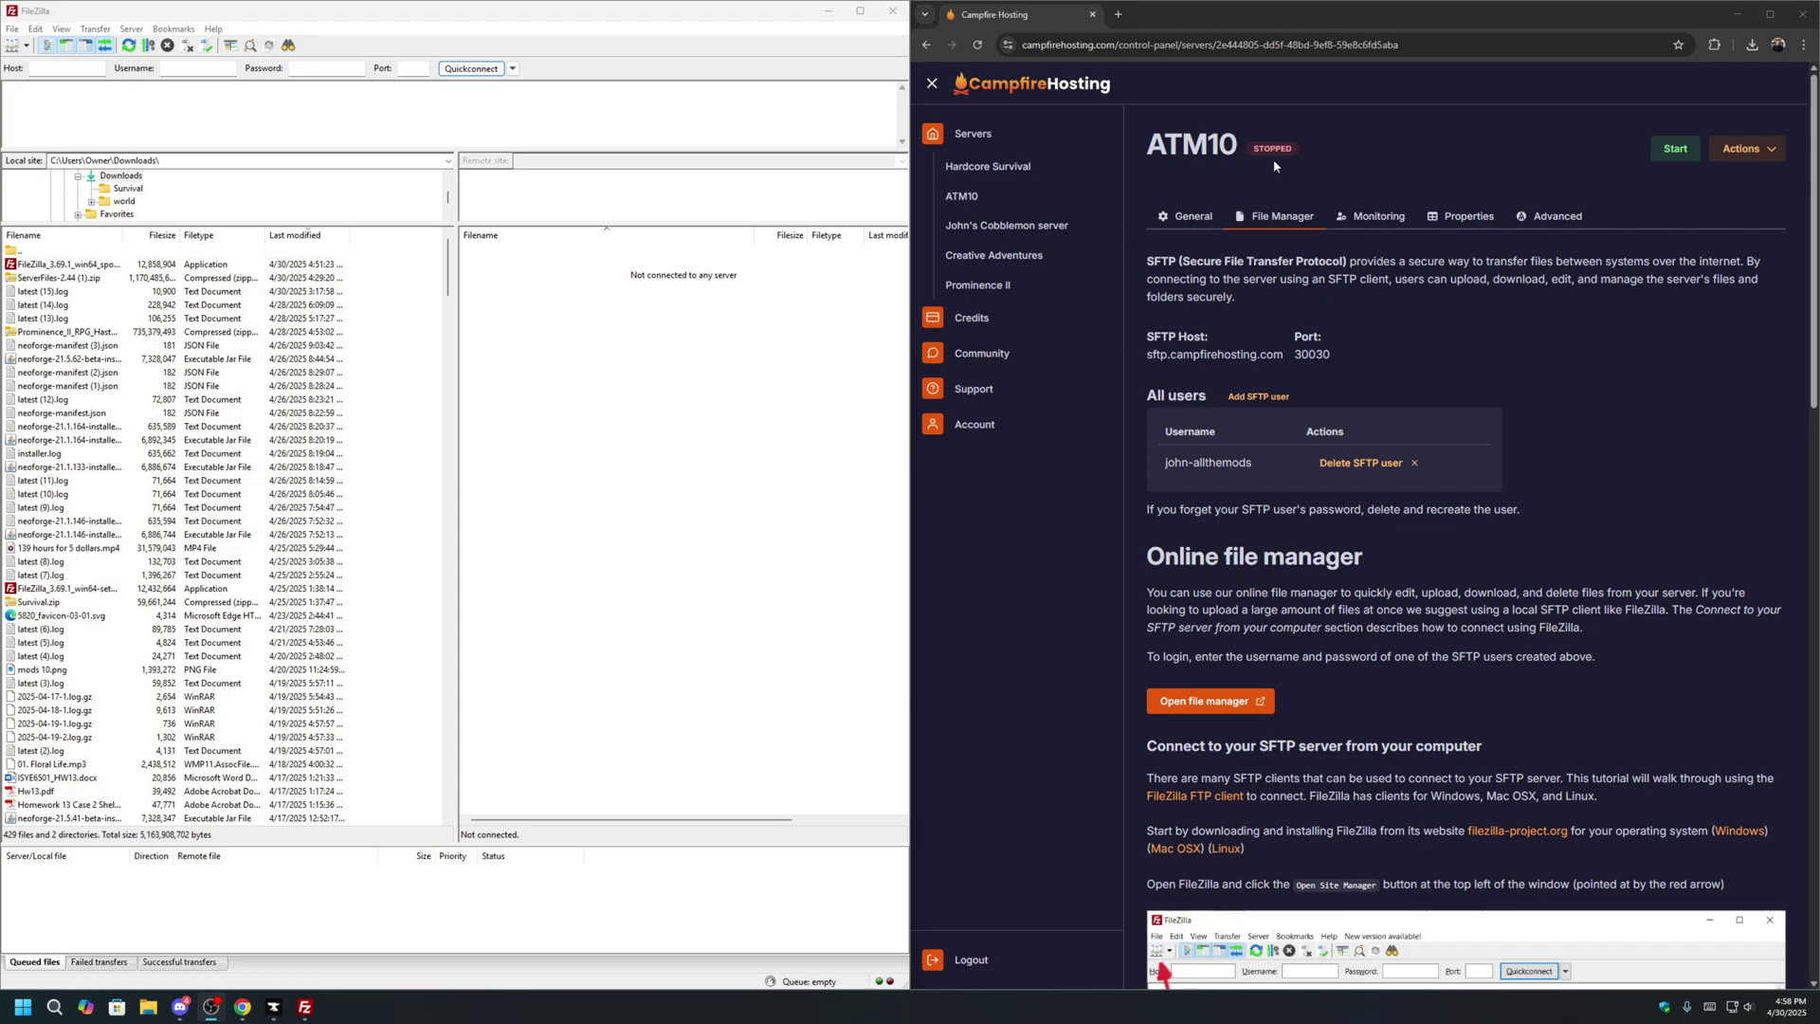
# Create a new SFTP site in Site Manager with host sftp.campfirehosting.com.
pyautogui.click(13, 45)
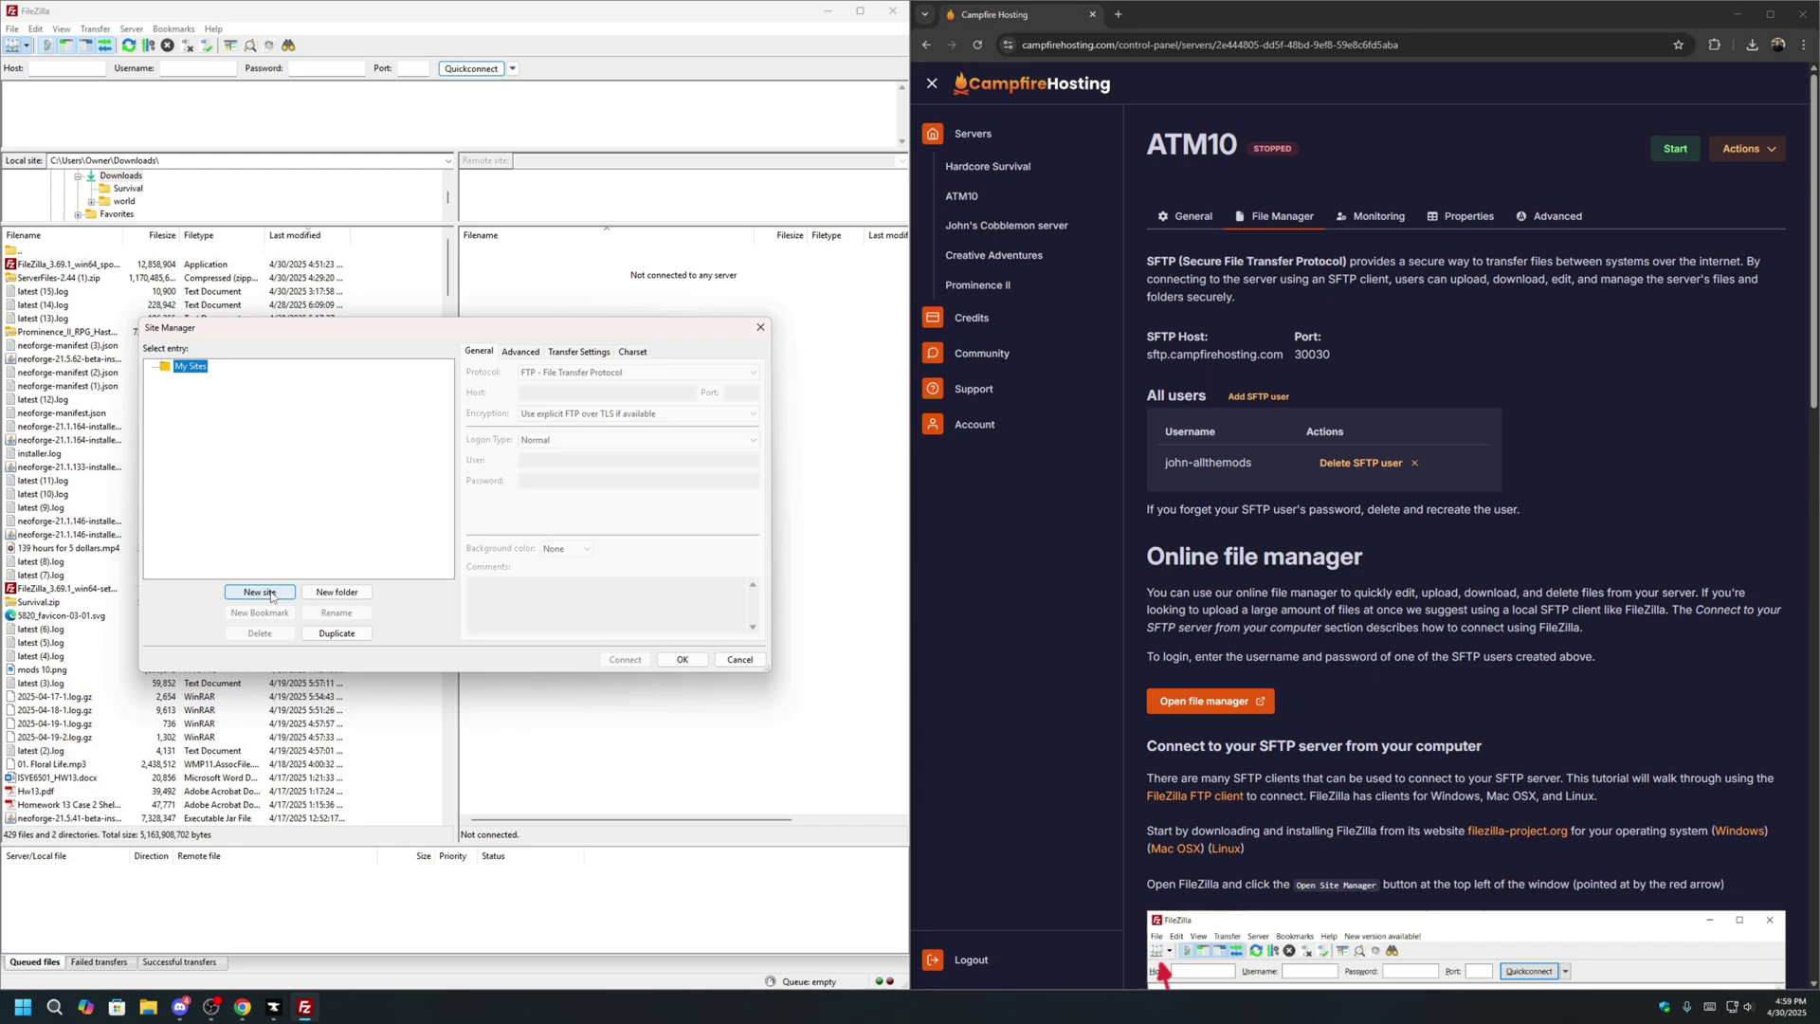
pyautogui.click(260, 591)
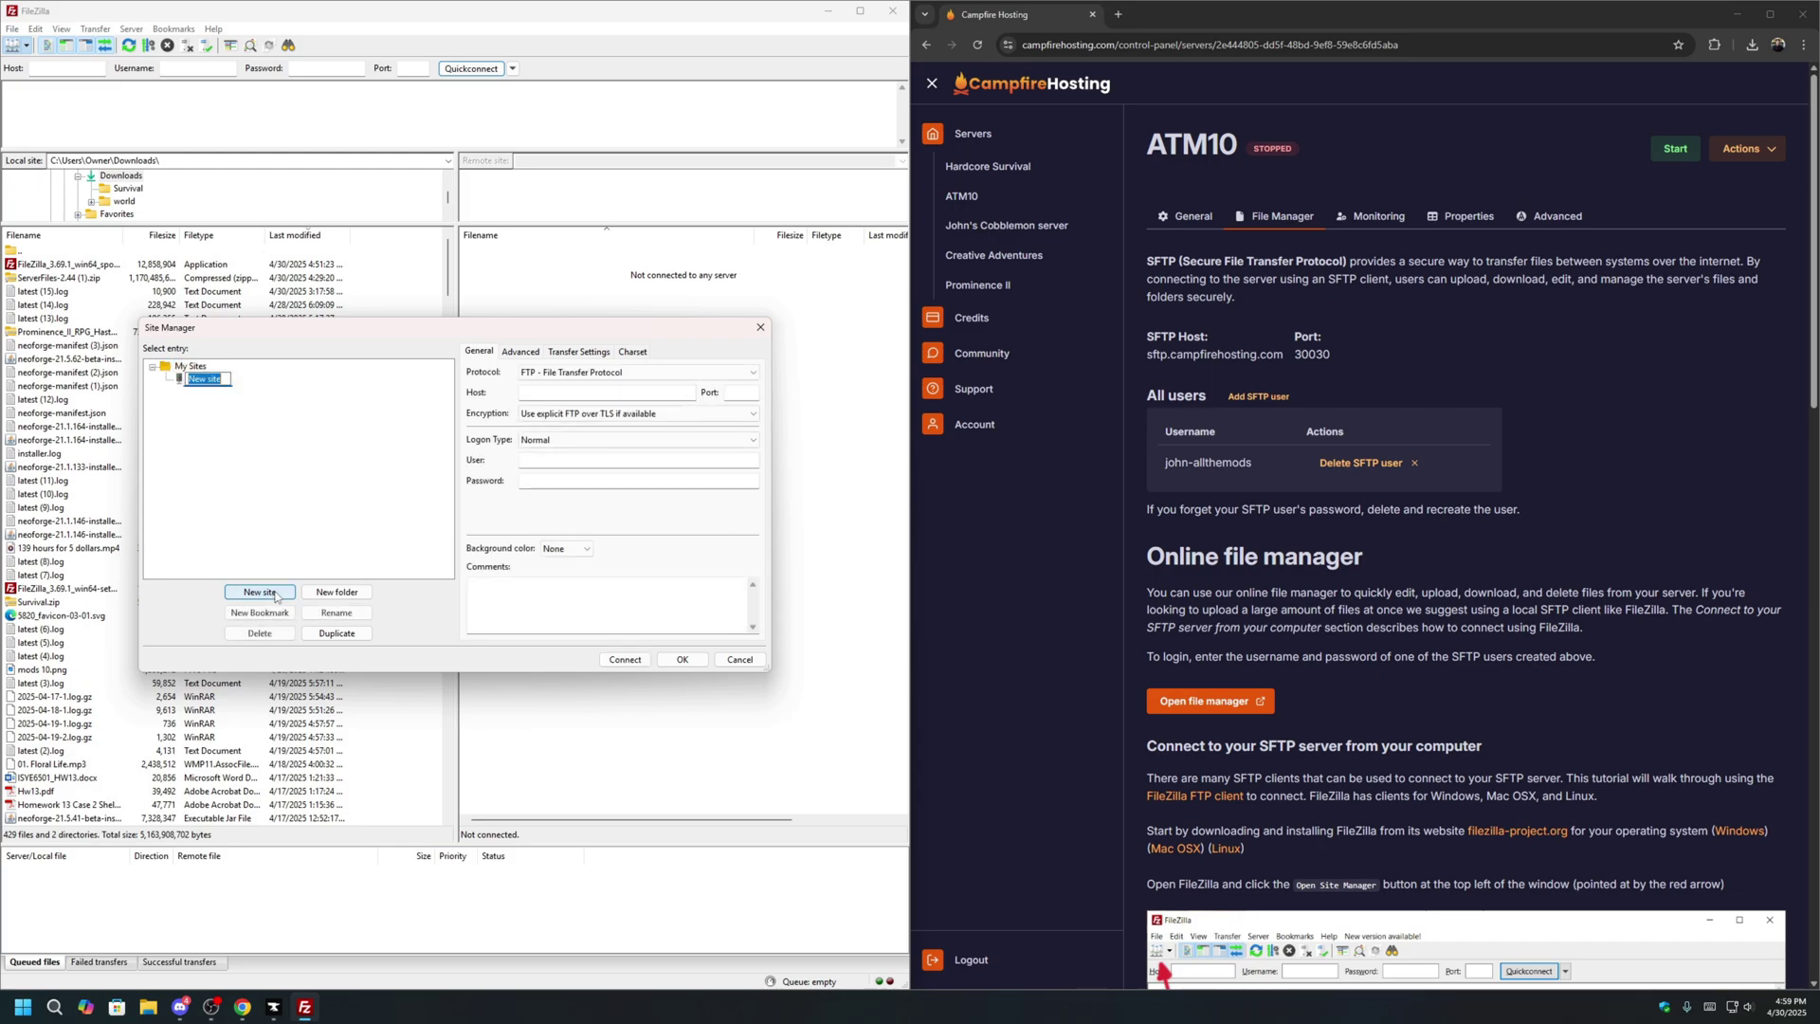
pyautogui.click(593, 372)
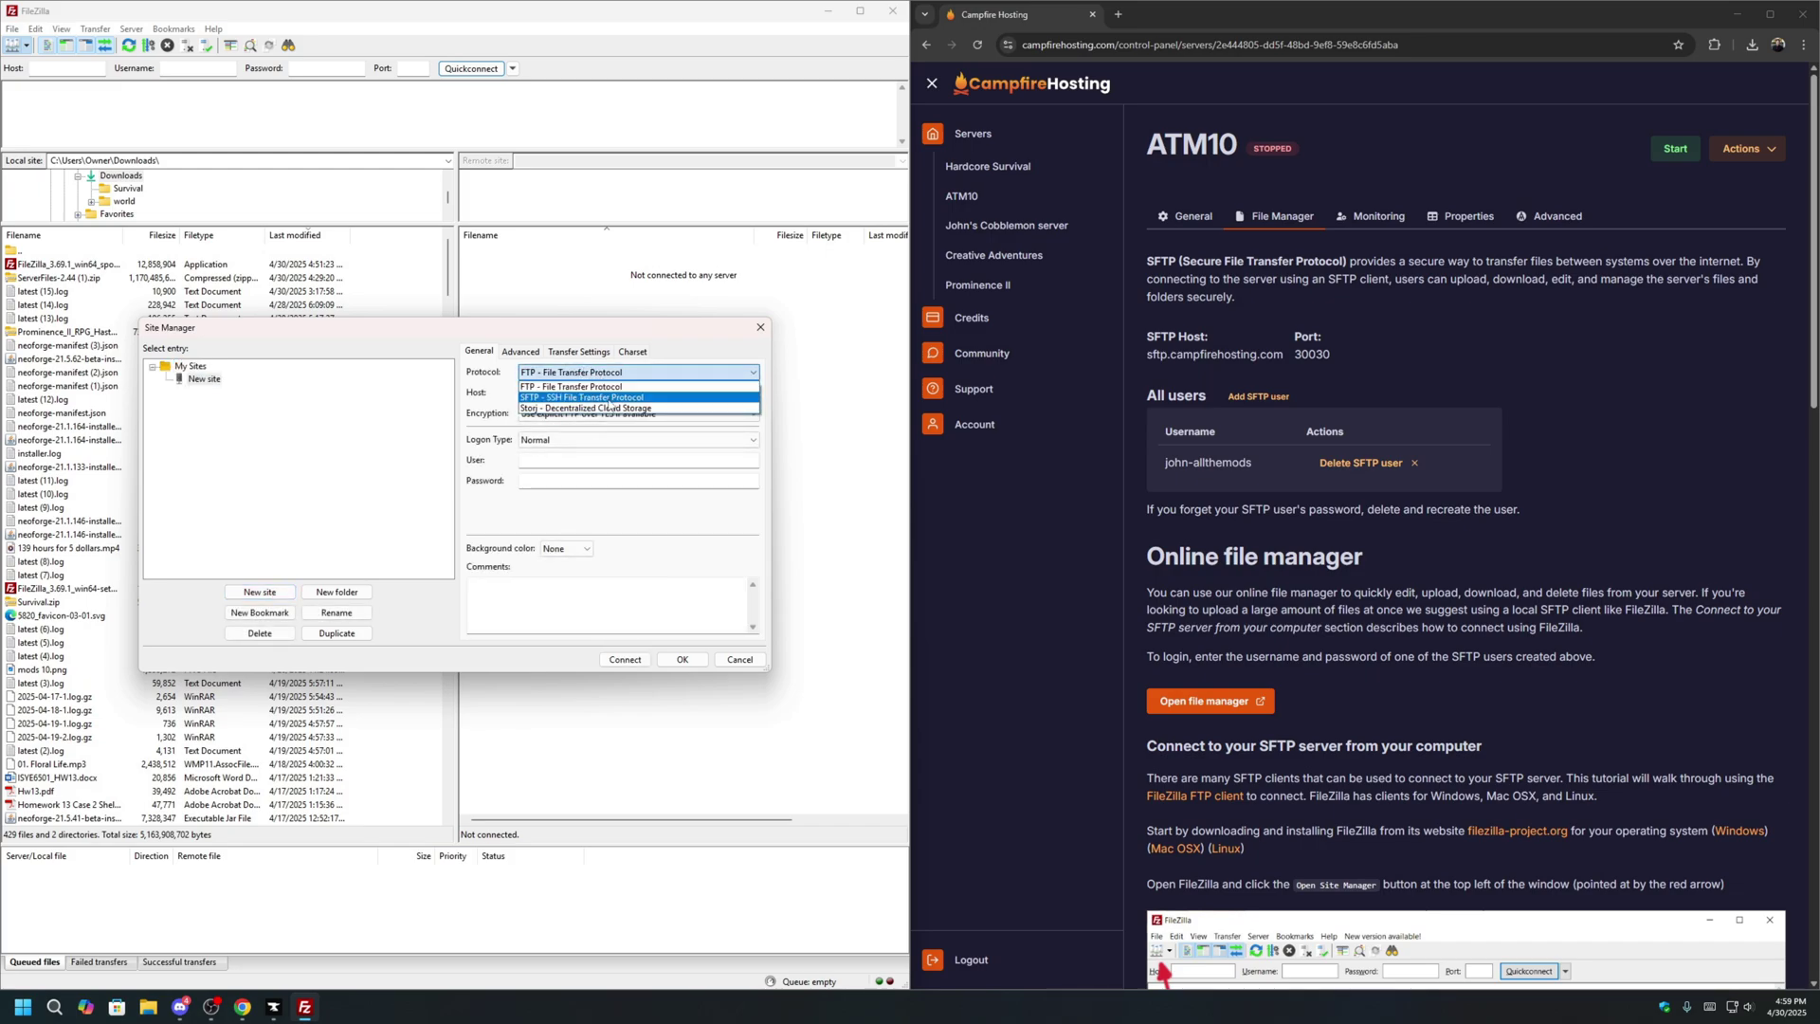
pyautogui.click(609, 398)
pyautogui.click(607, 392)
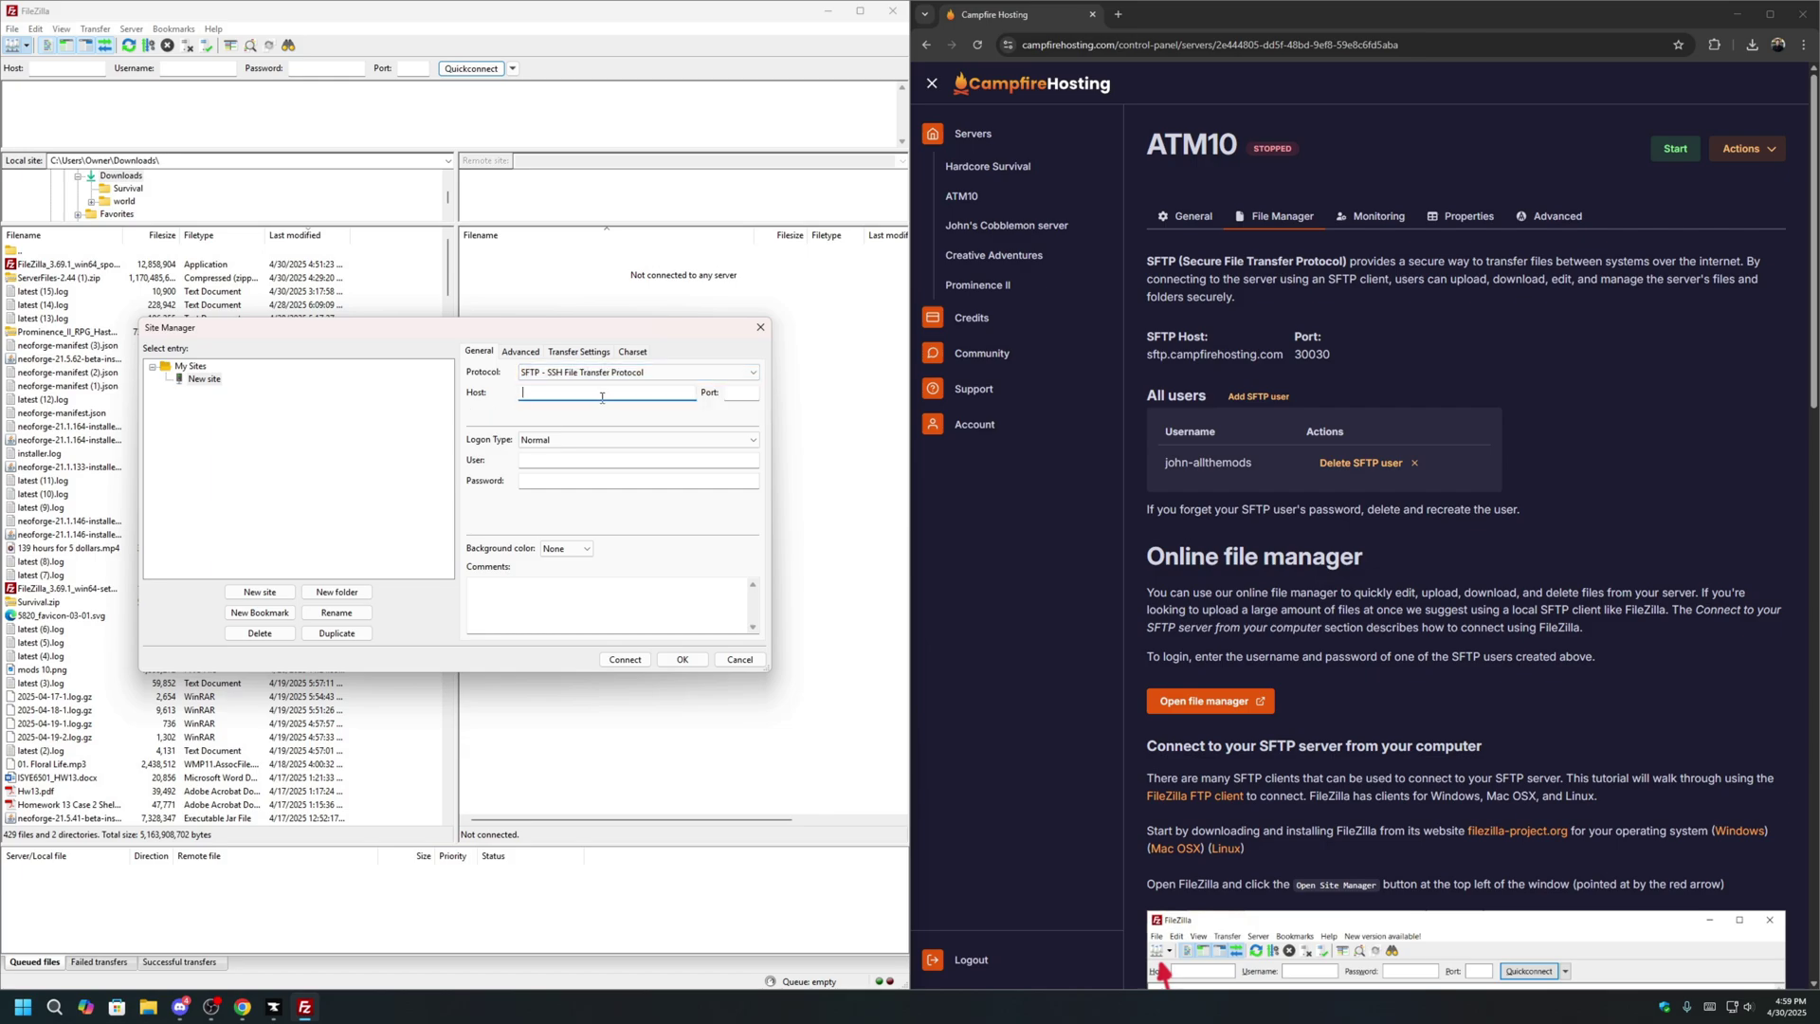
pyautogui.moveTo(1283, 357); pyautogui.dragTo(1144, 365)
pyautogui.hotkey('ctrl', 'c')
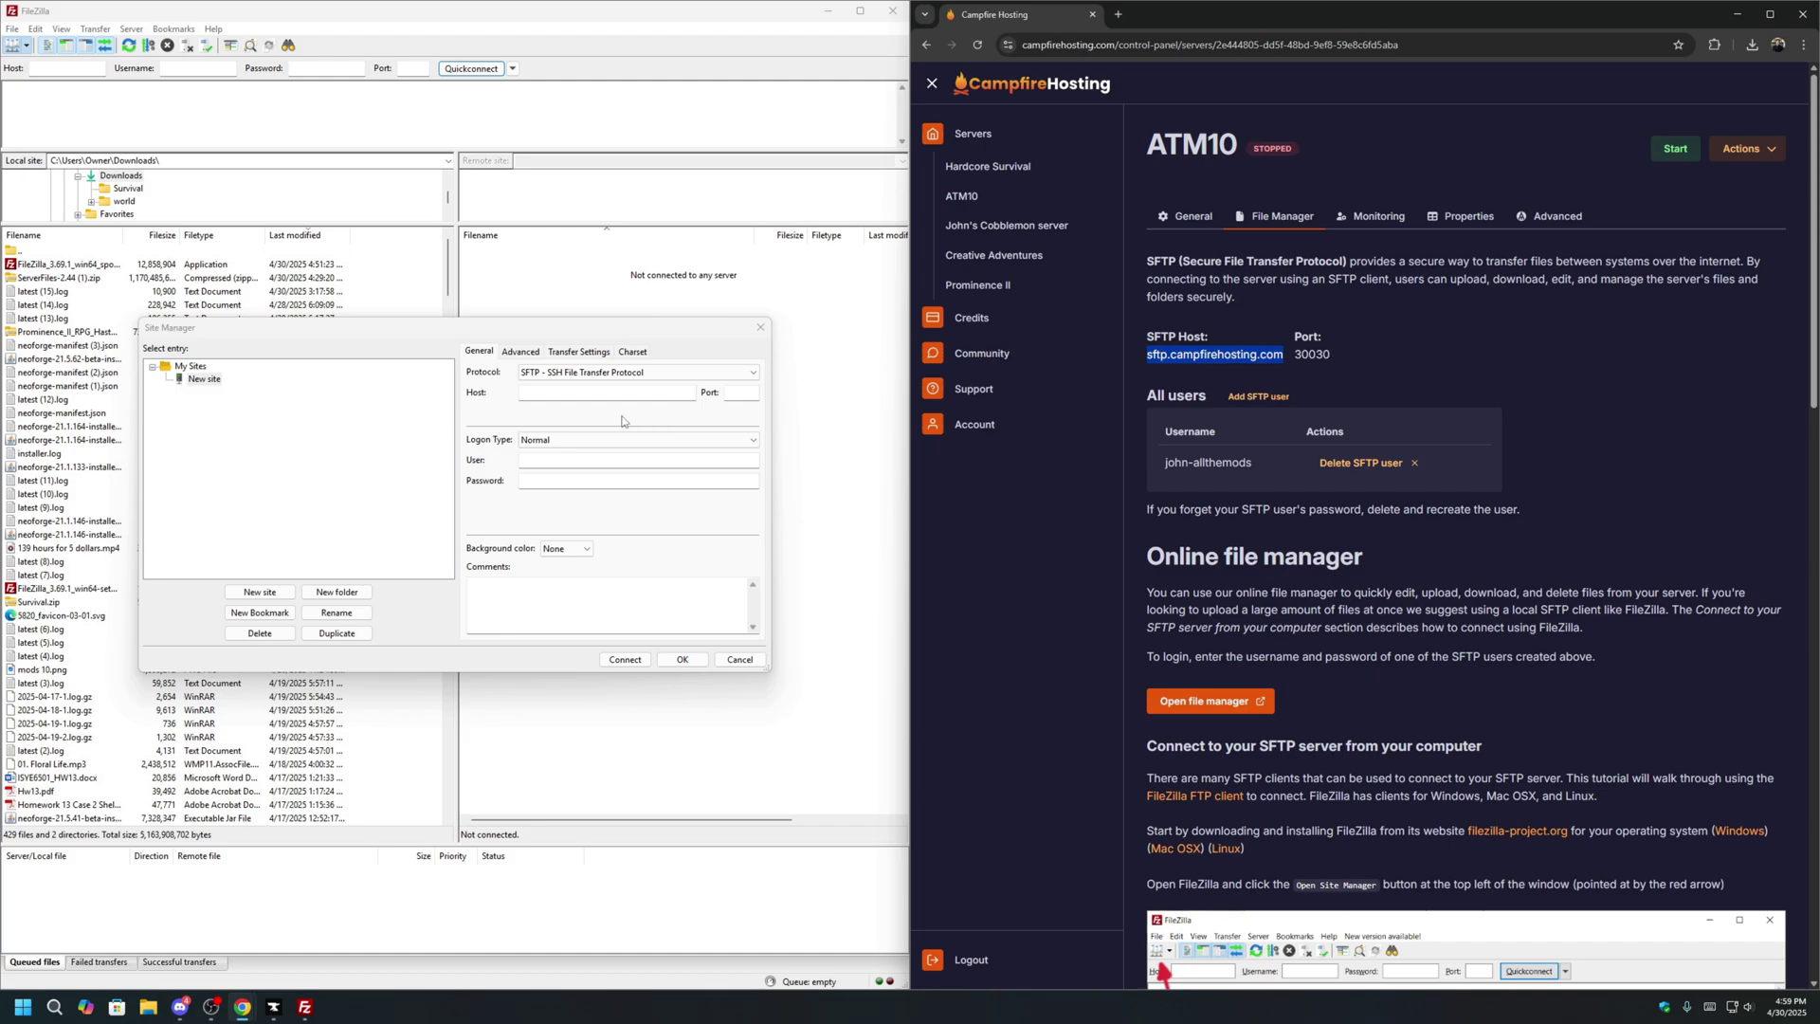
pyautogui.click(571, 394)
pyautogui.hotkey('ctrl', 'v')
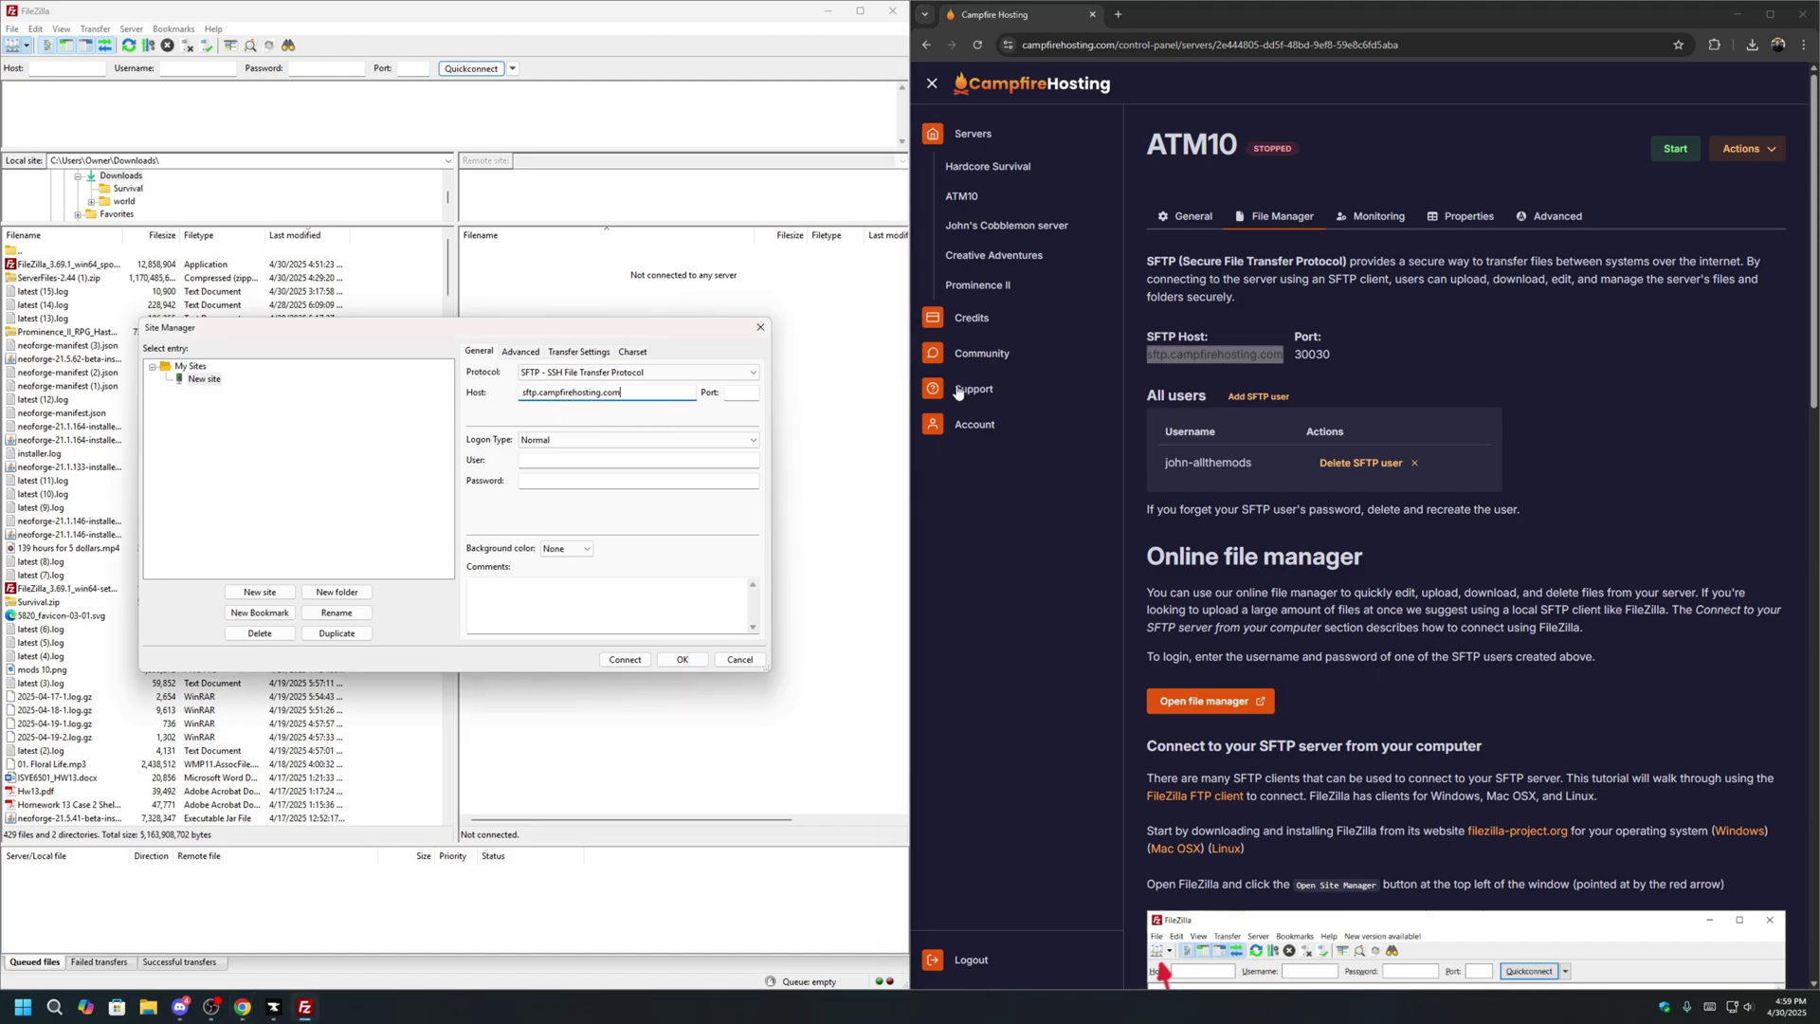
# Enter port 30030 and the SFTP username and password, then connect and trust the host key.
pyautogui.moveTo(1331, 355); pyautogui.dragTo(1305, 357)
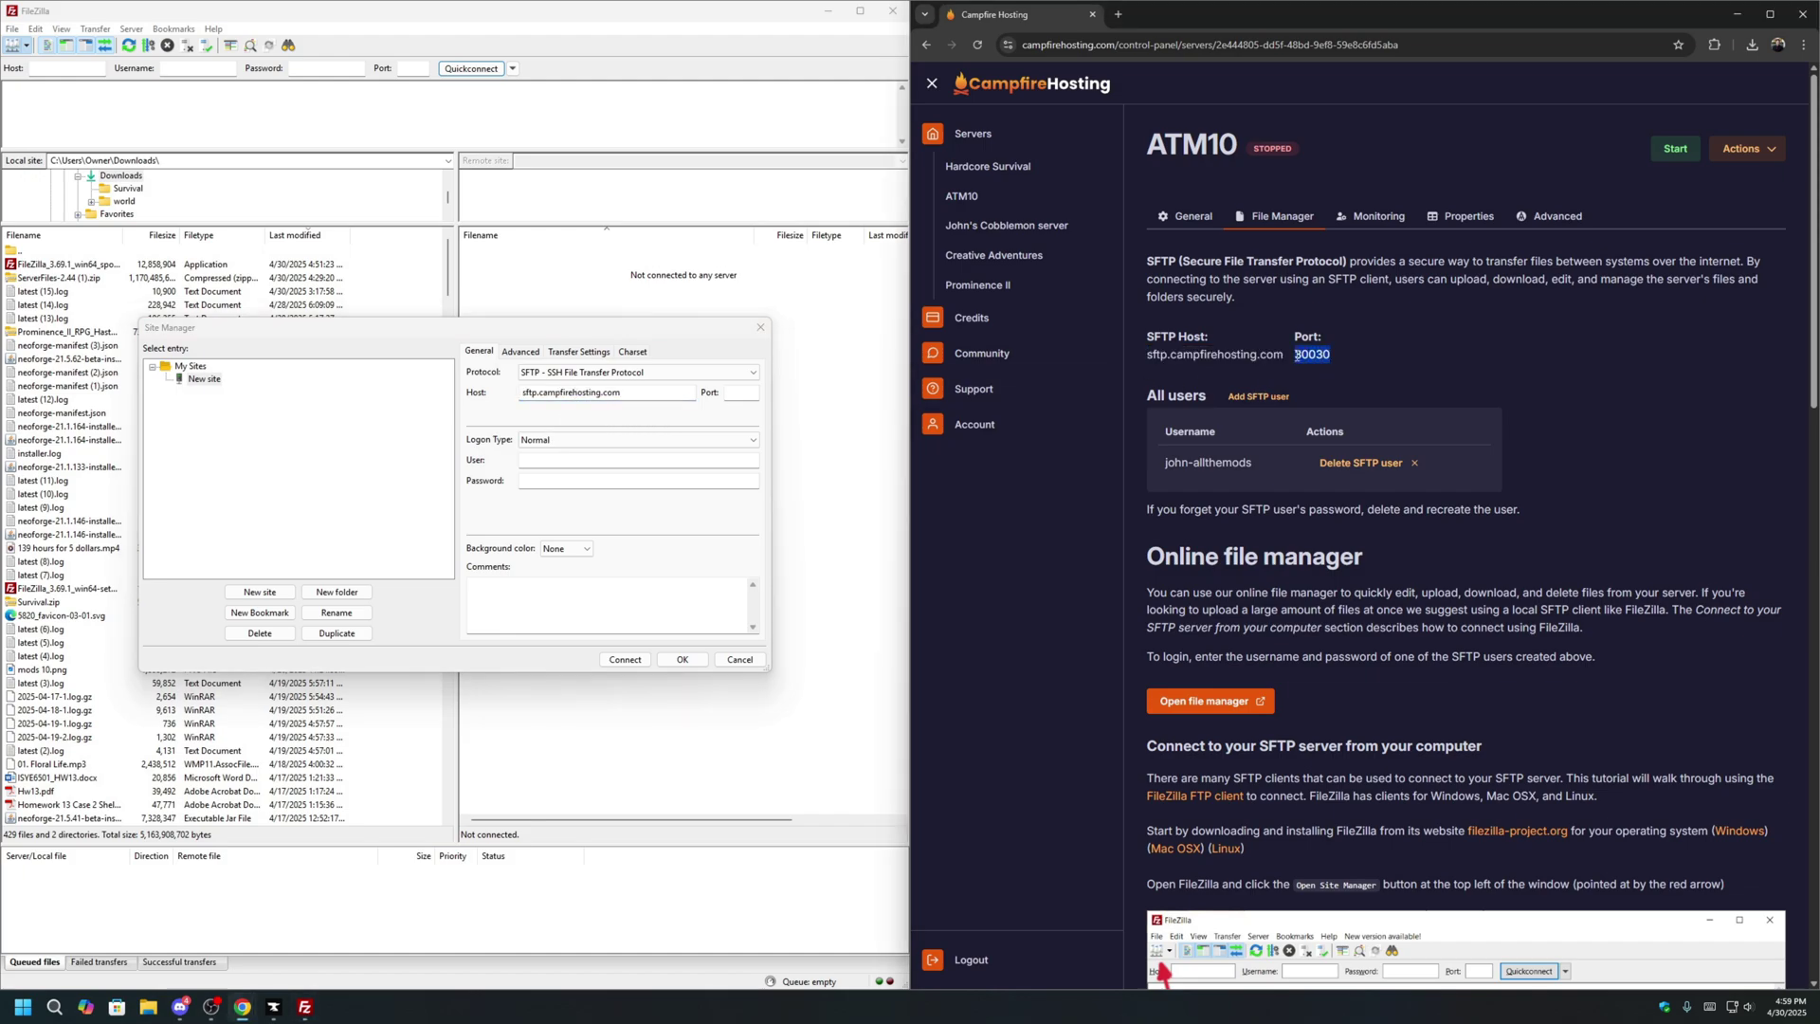
pyautogui.click(745, 393)
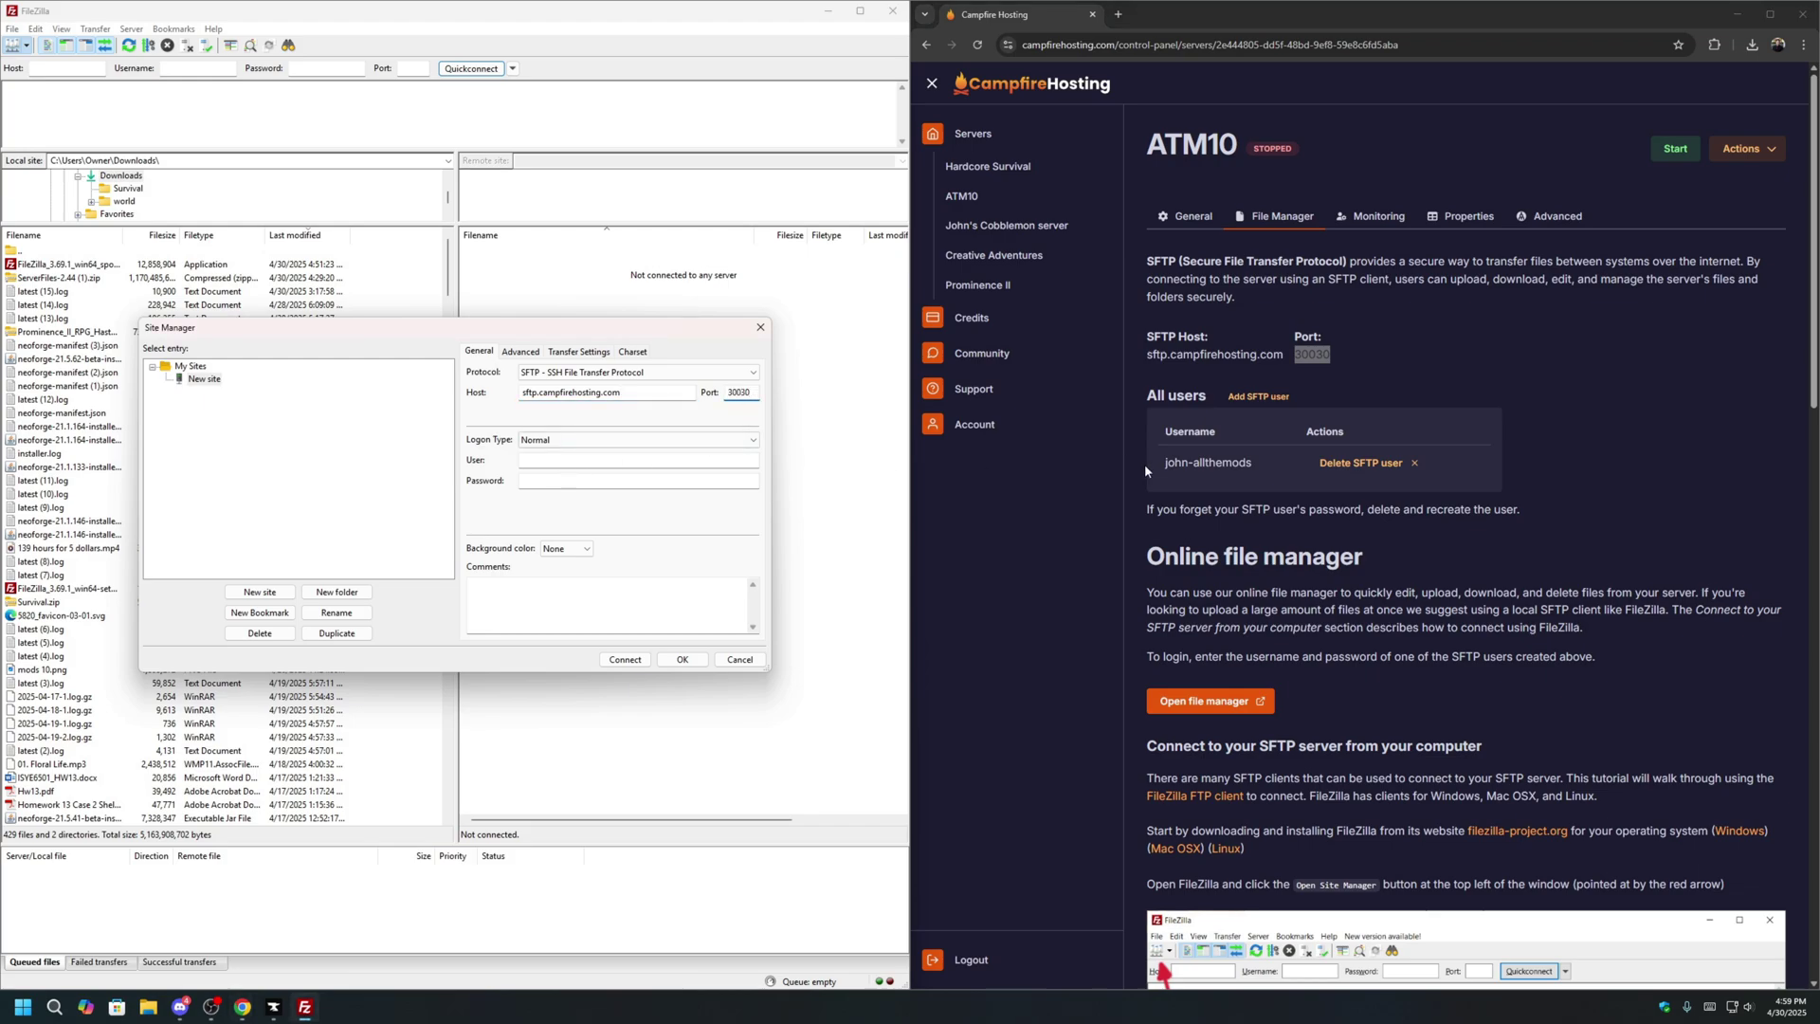
pyautogui.moveTo(1261, 469); pyautogui.dragTo(1161, 475)
pyautogui.hotkey('ctrl', 'c')
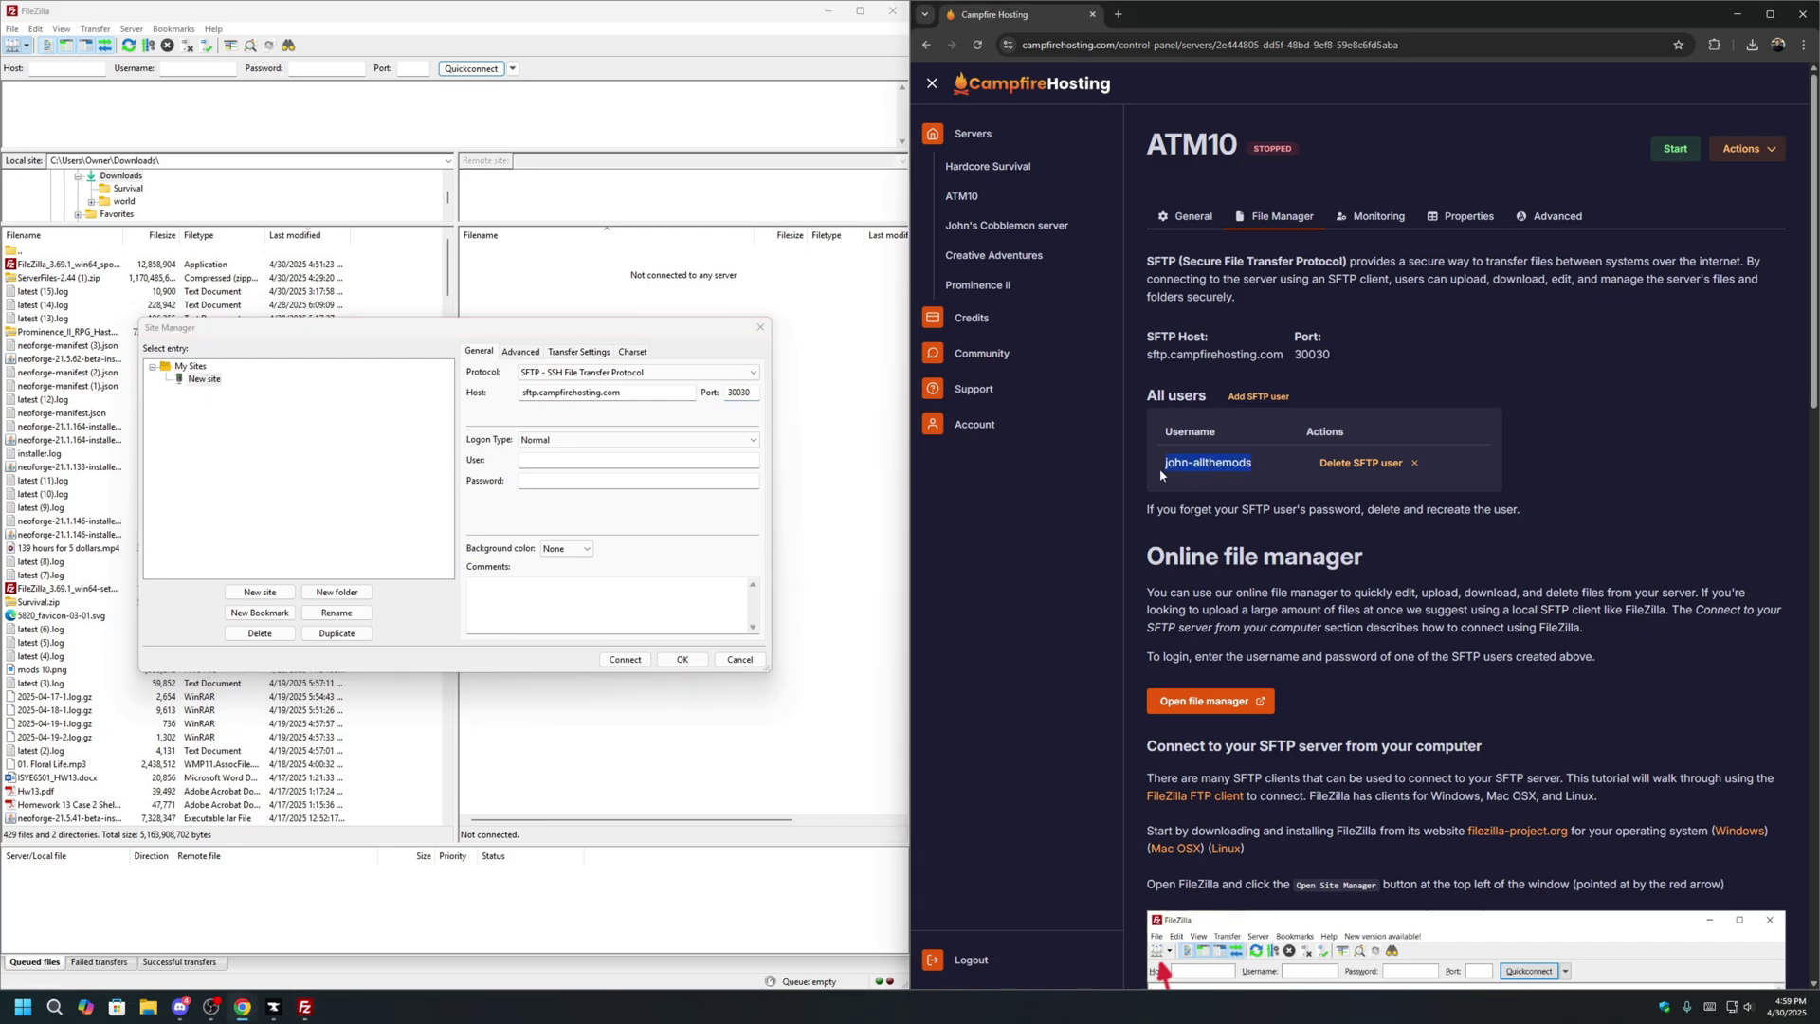
pyautogui.click(621, 459)
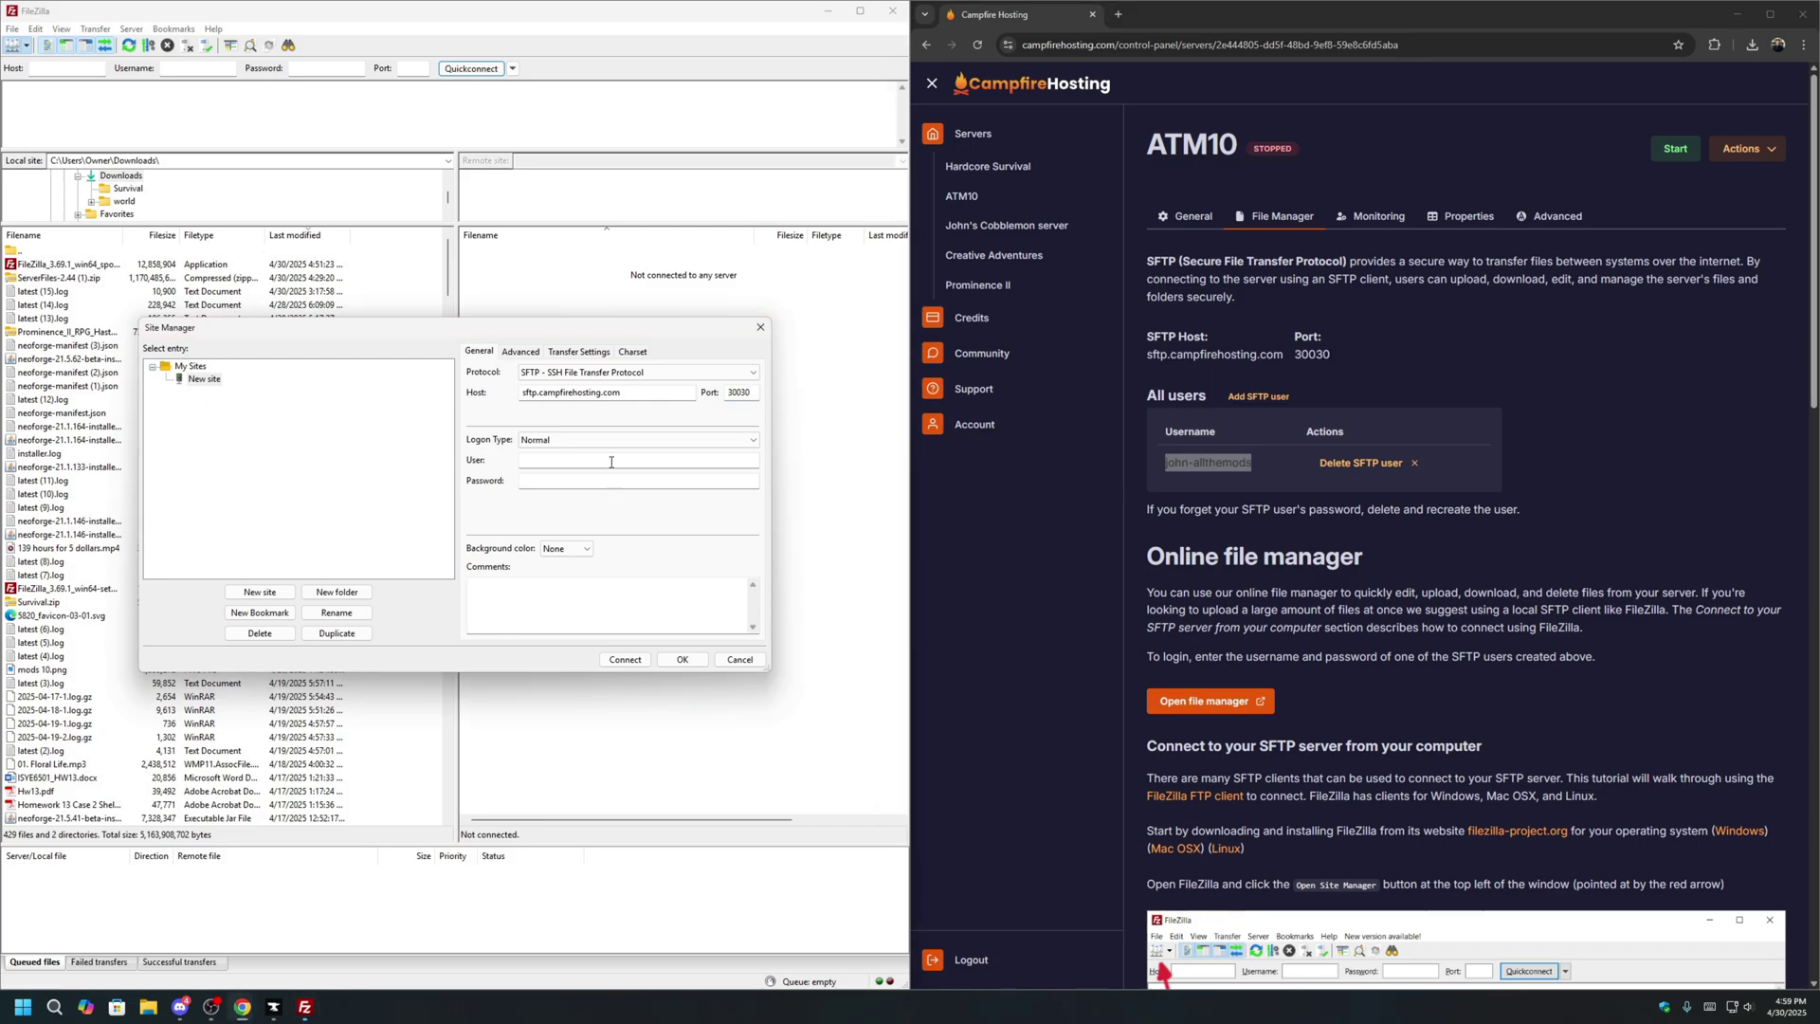
pyautogui.hotkey('ctrl', 'v')
pyautogui.click(668, 484)
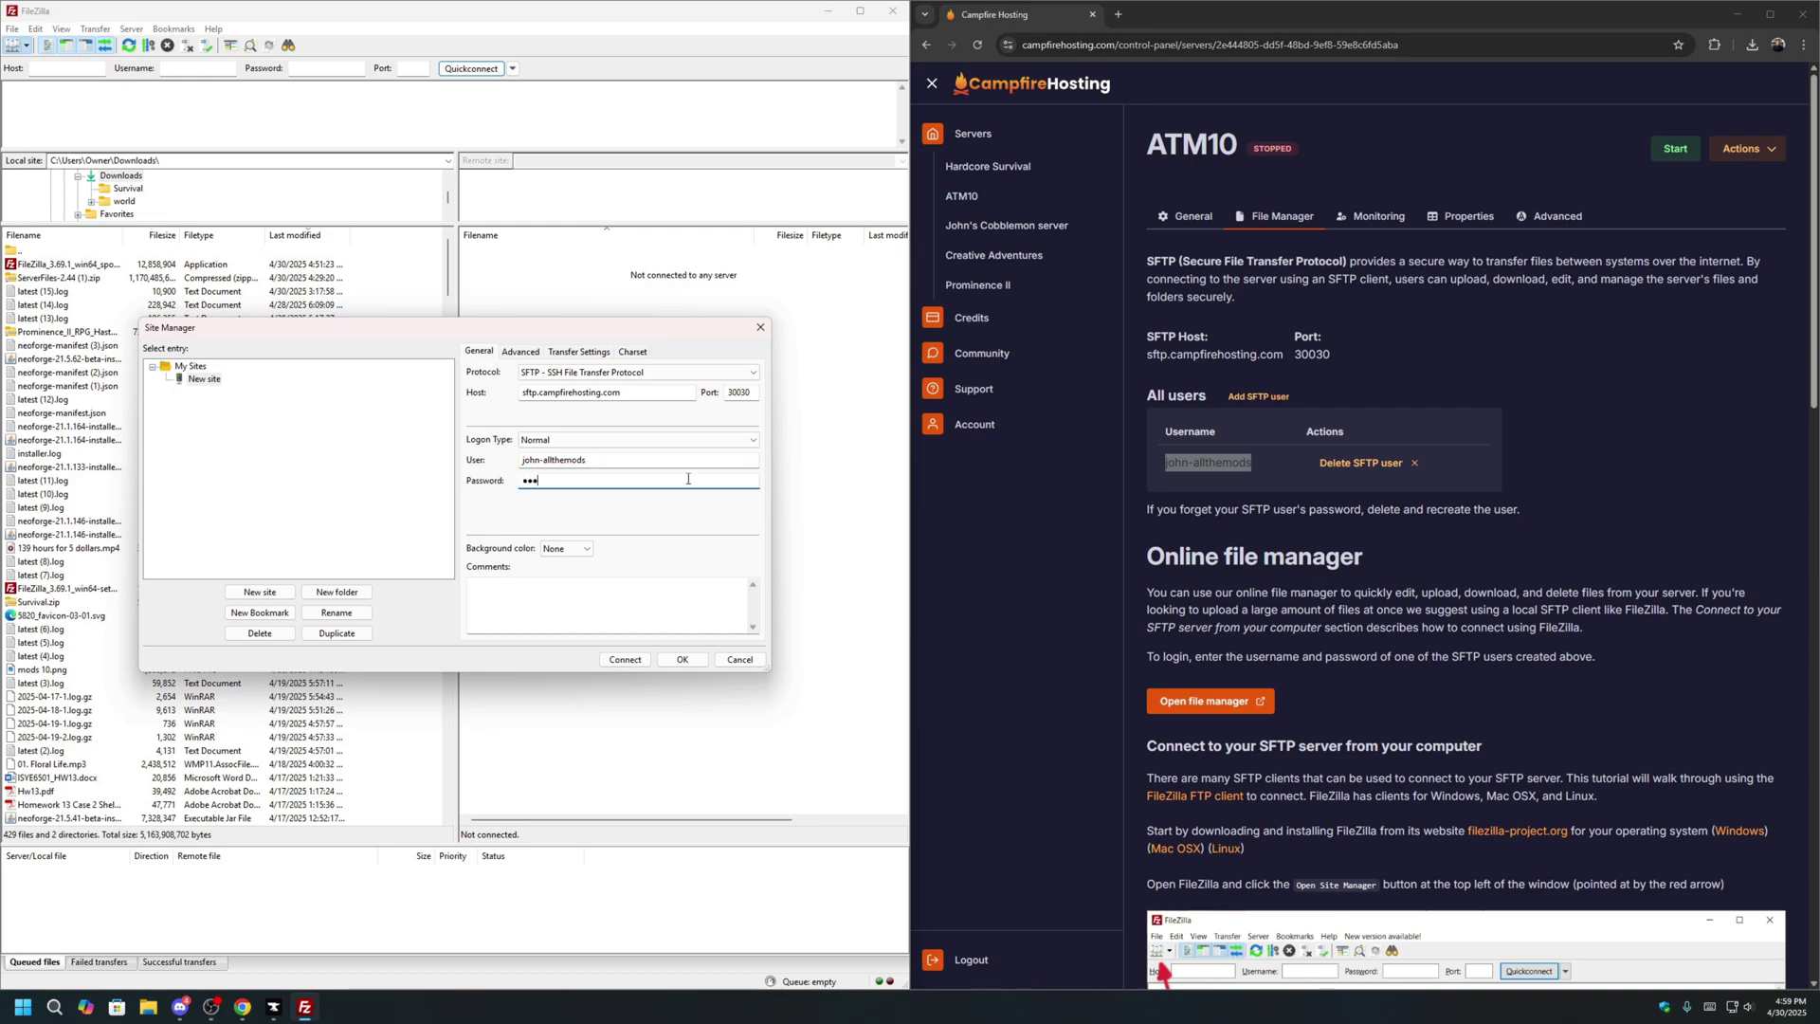
pyautogui.click(625, 658)
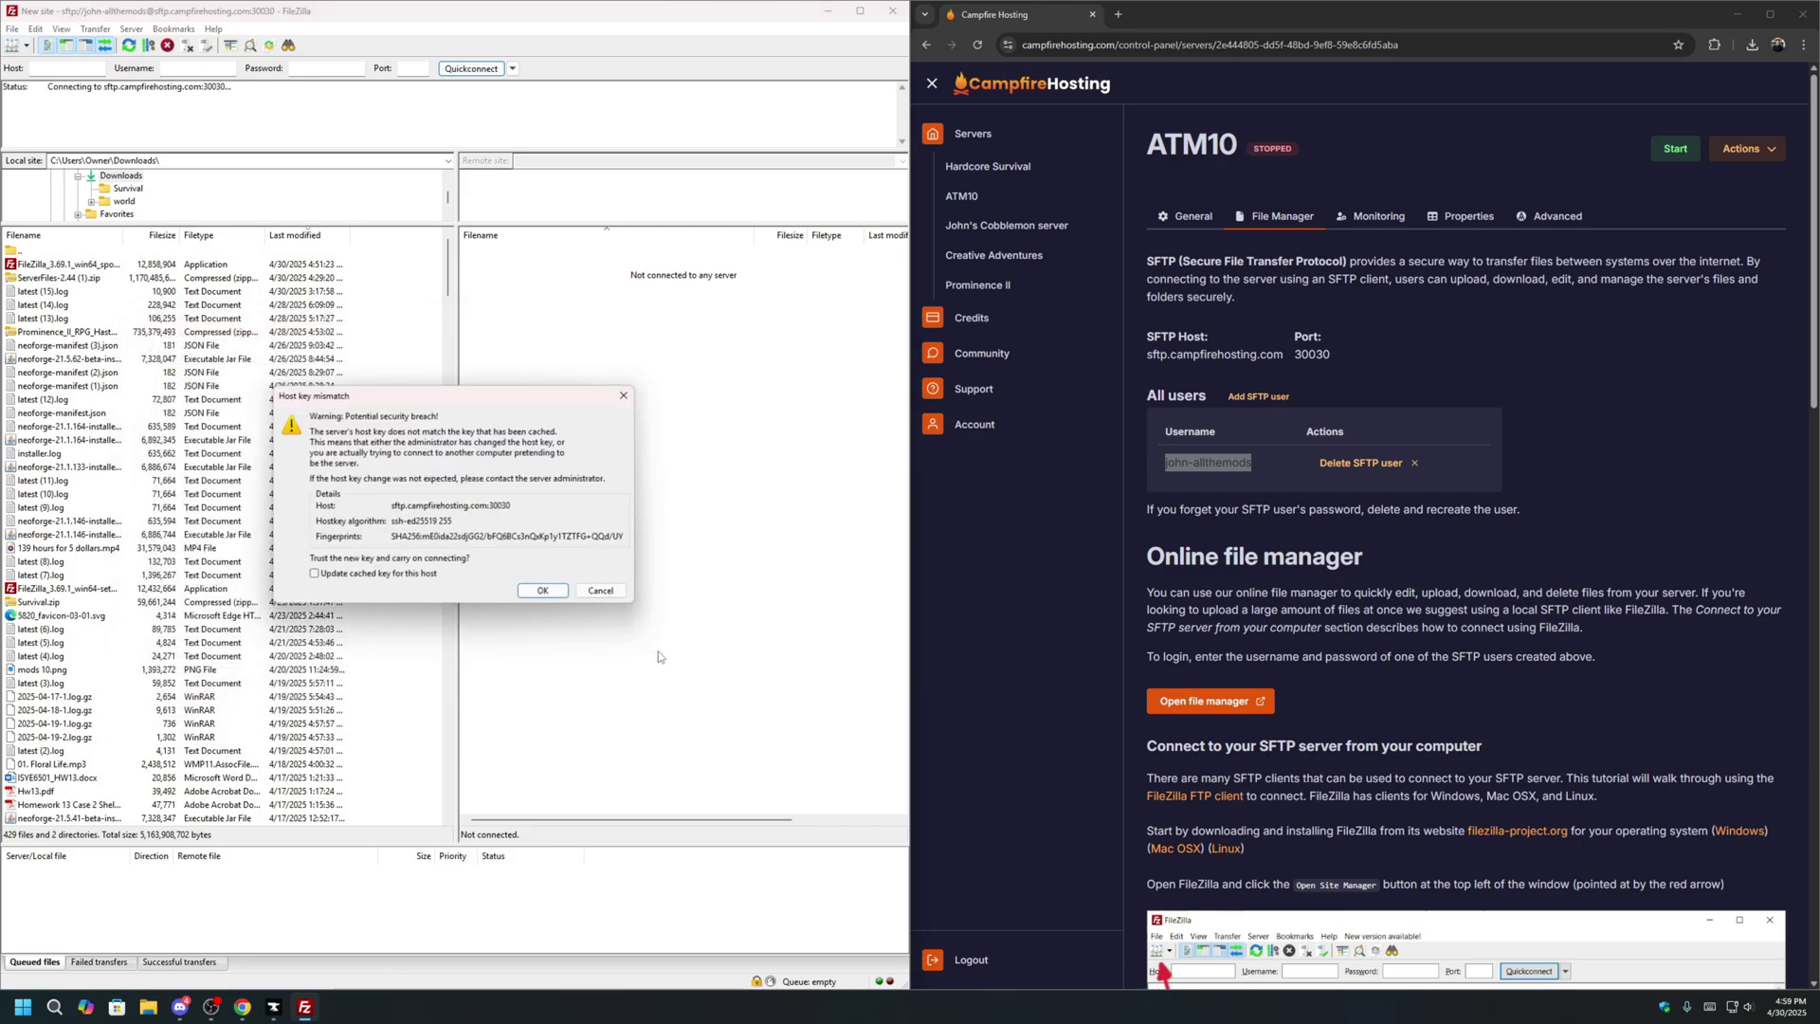
pyautogui.click(545, 592)
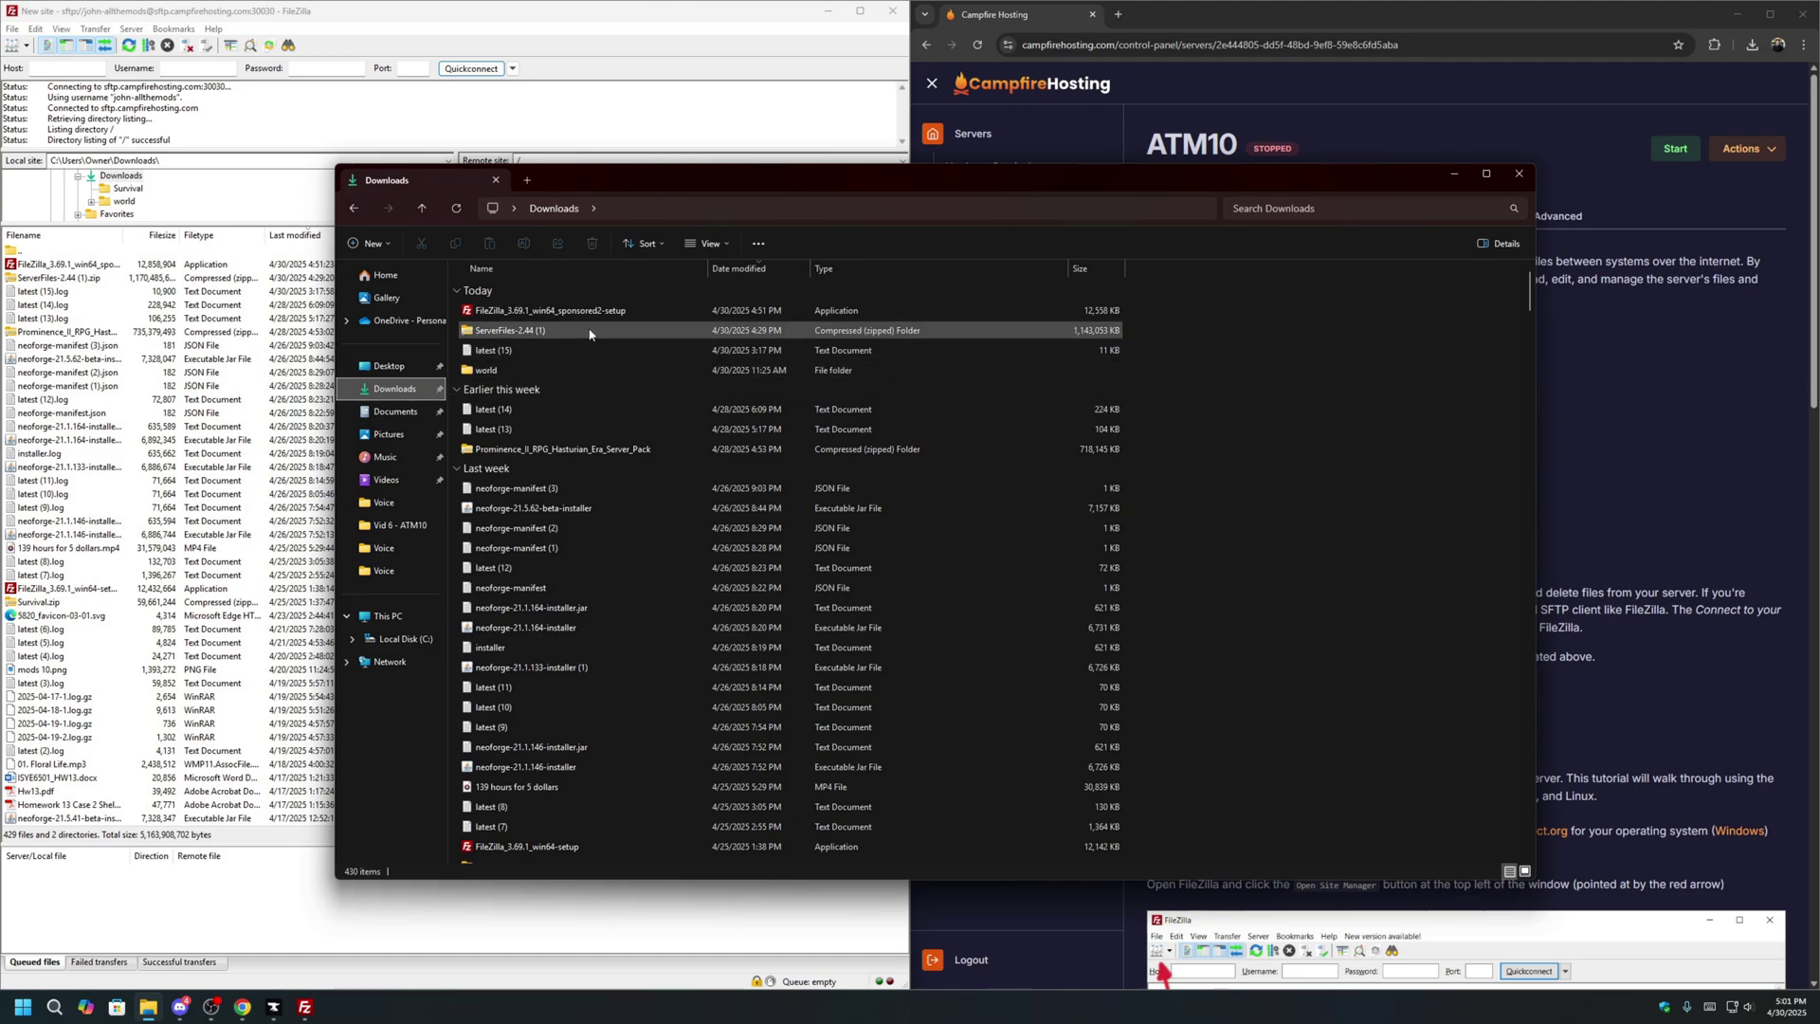
# Extract ServerFiles-2.44 (1).zip into its own Downloads folder and close the Explorer window.
pyautogui.rightClick(592, 332)
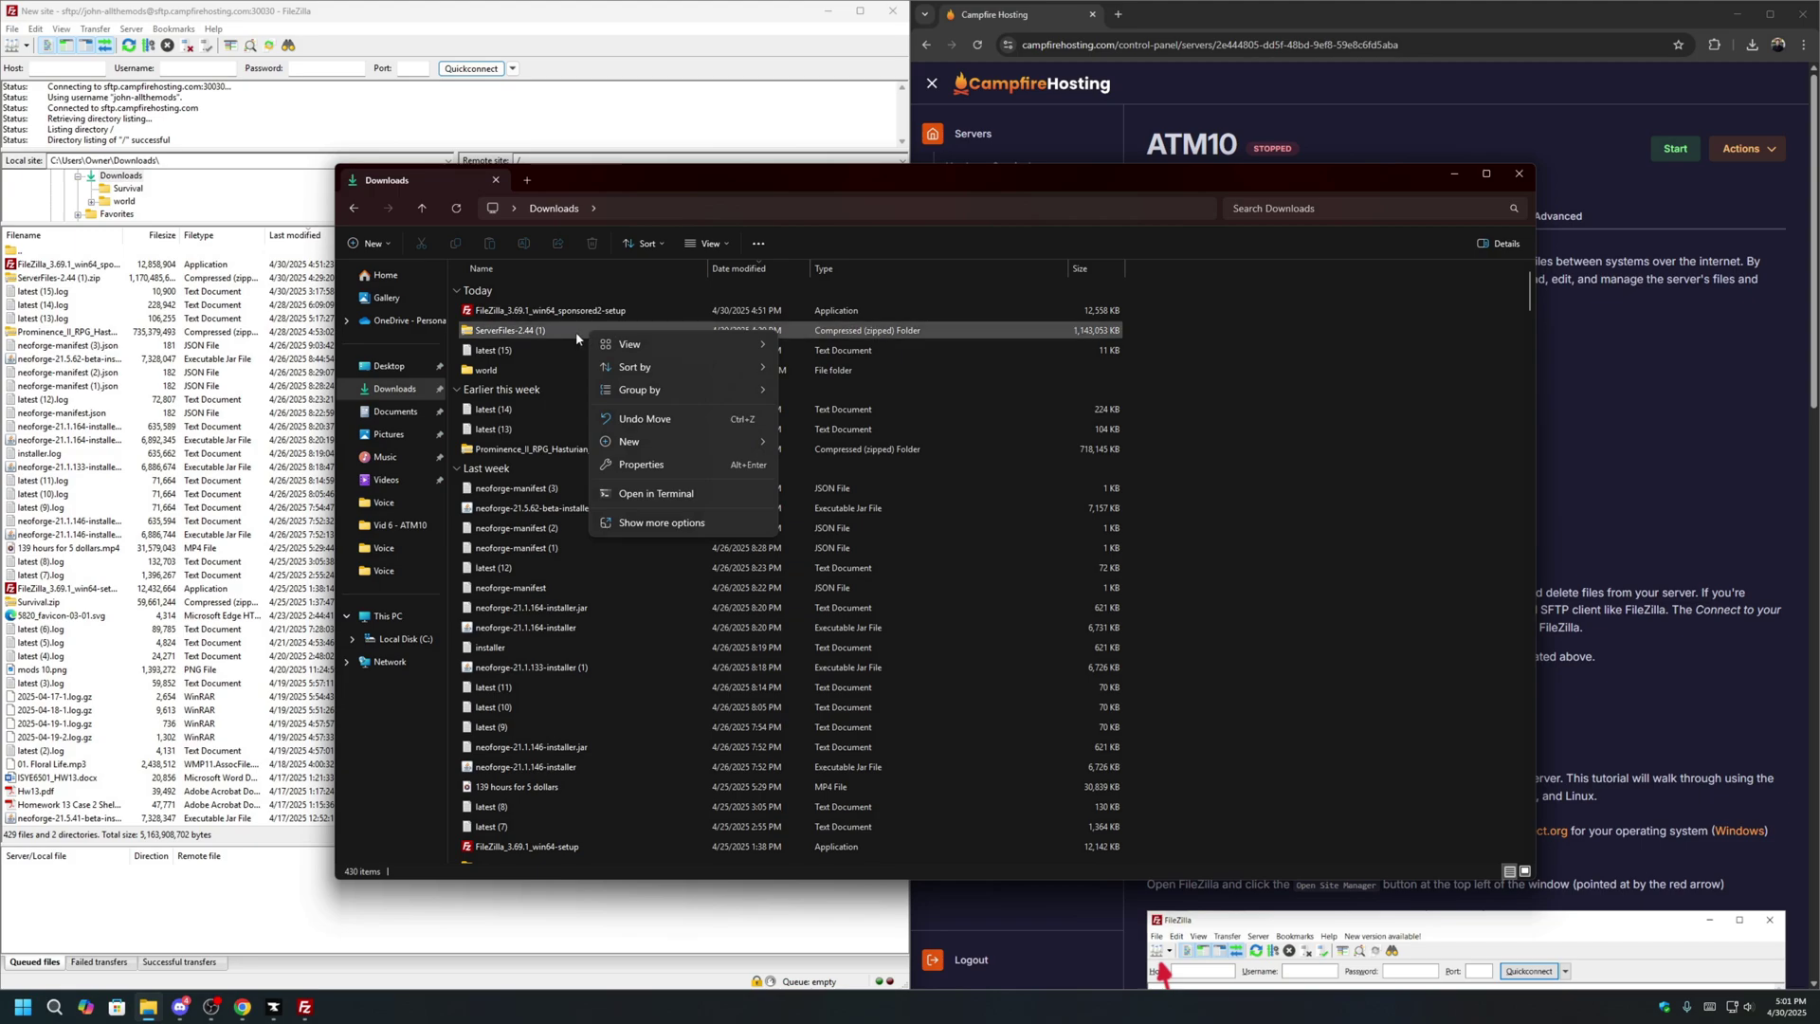
pyautogui.click(563, 334)
pyautogui.rightClick(504, 322)
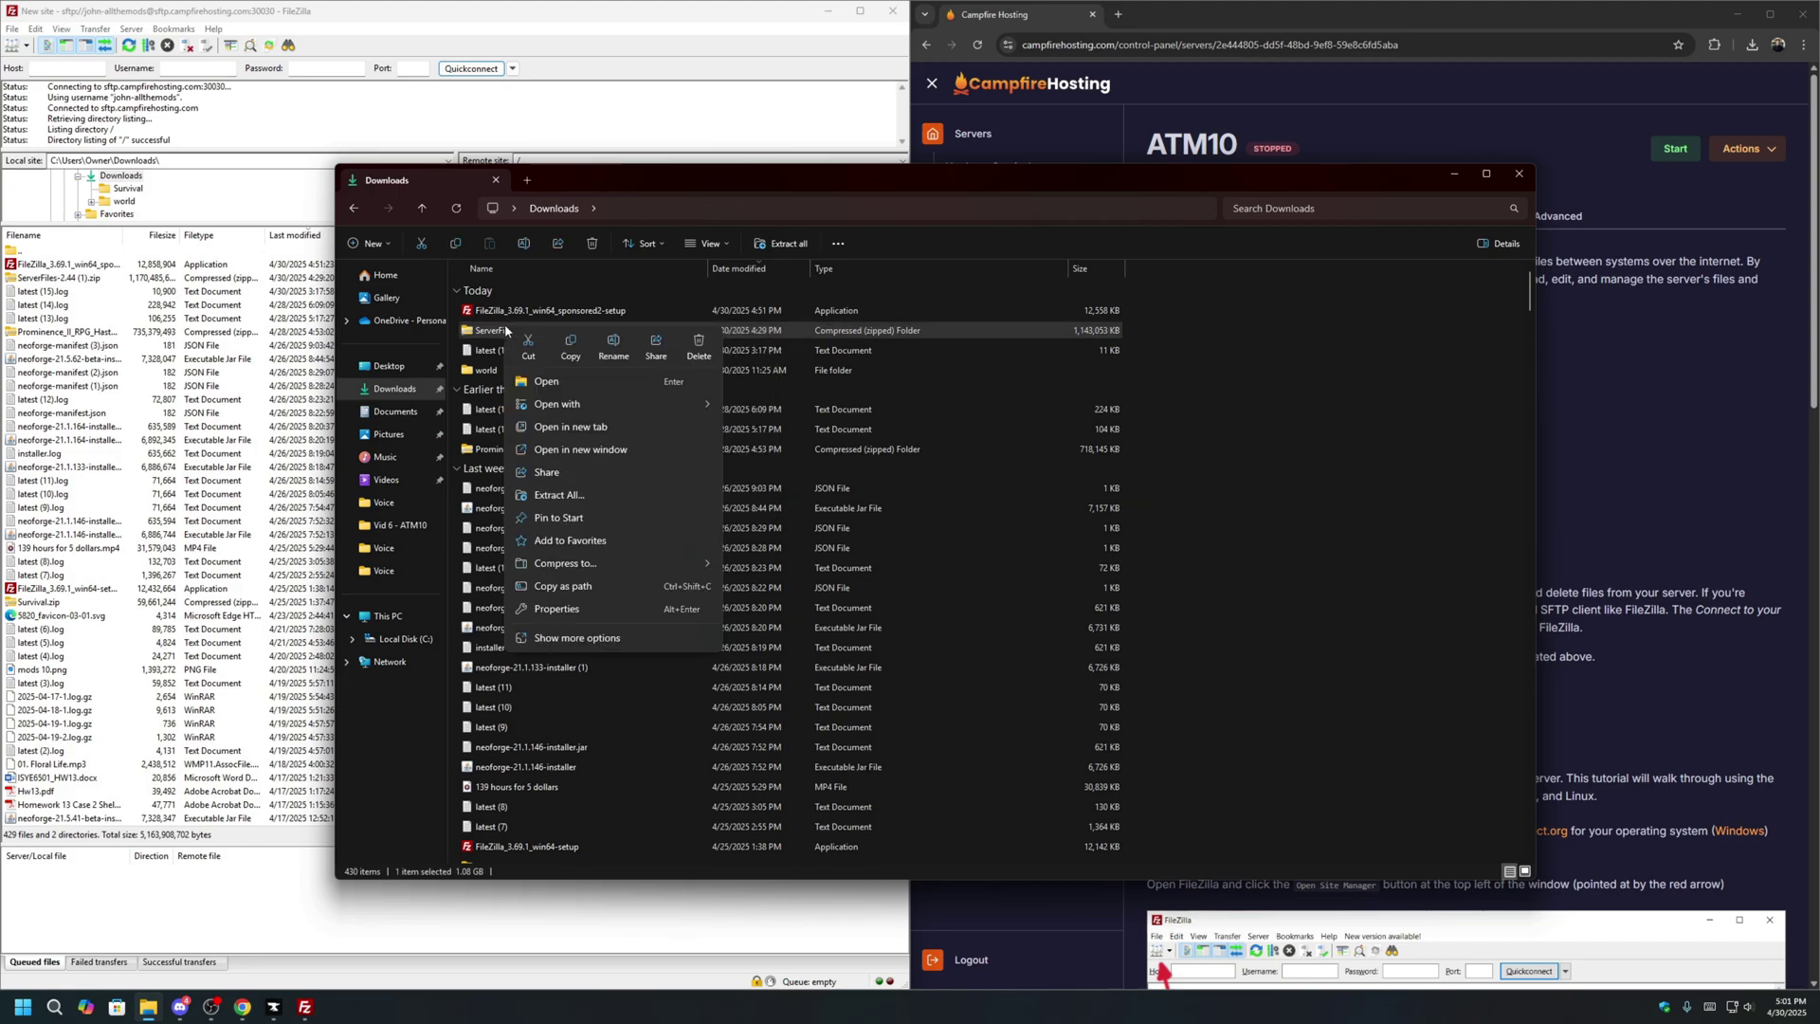
pyautogui.click(601, 491)
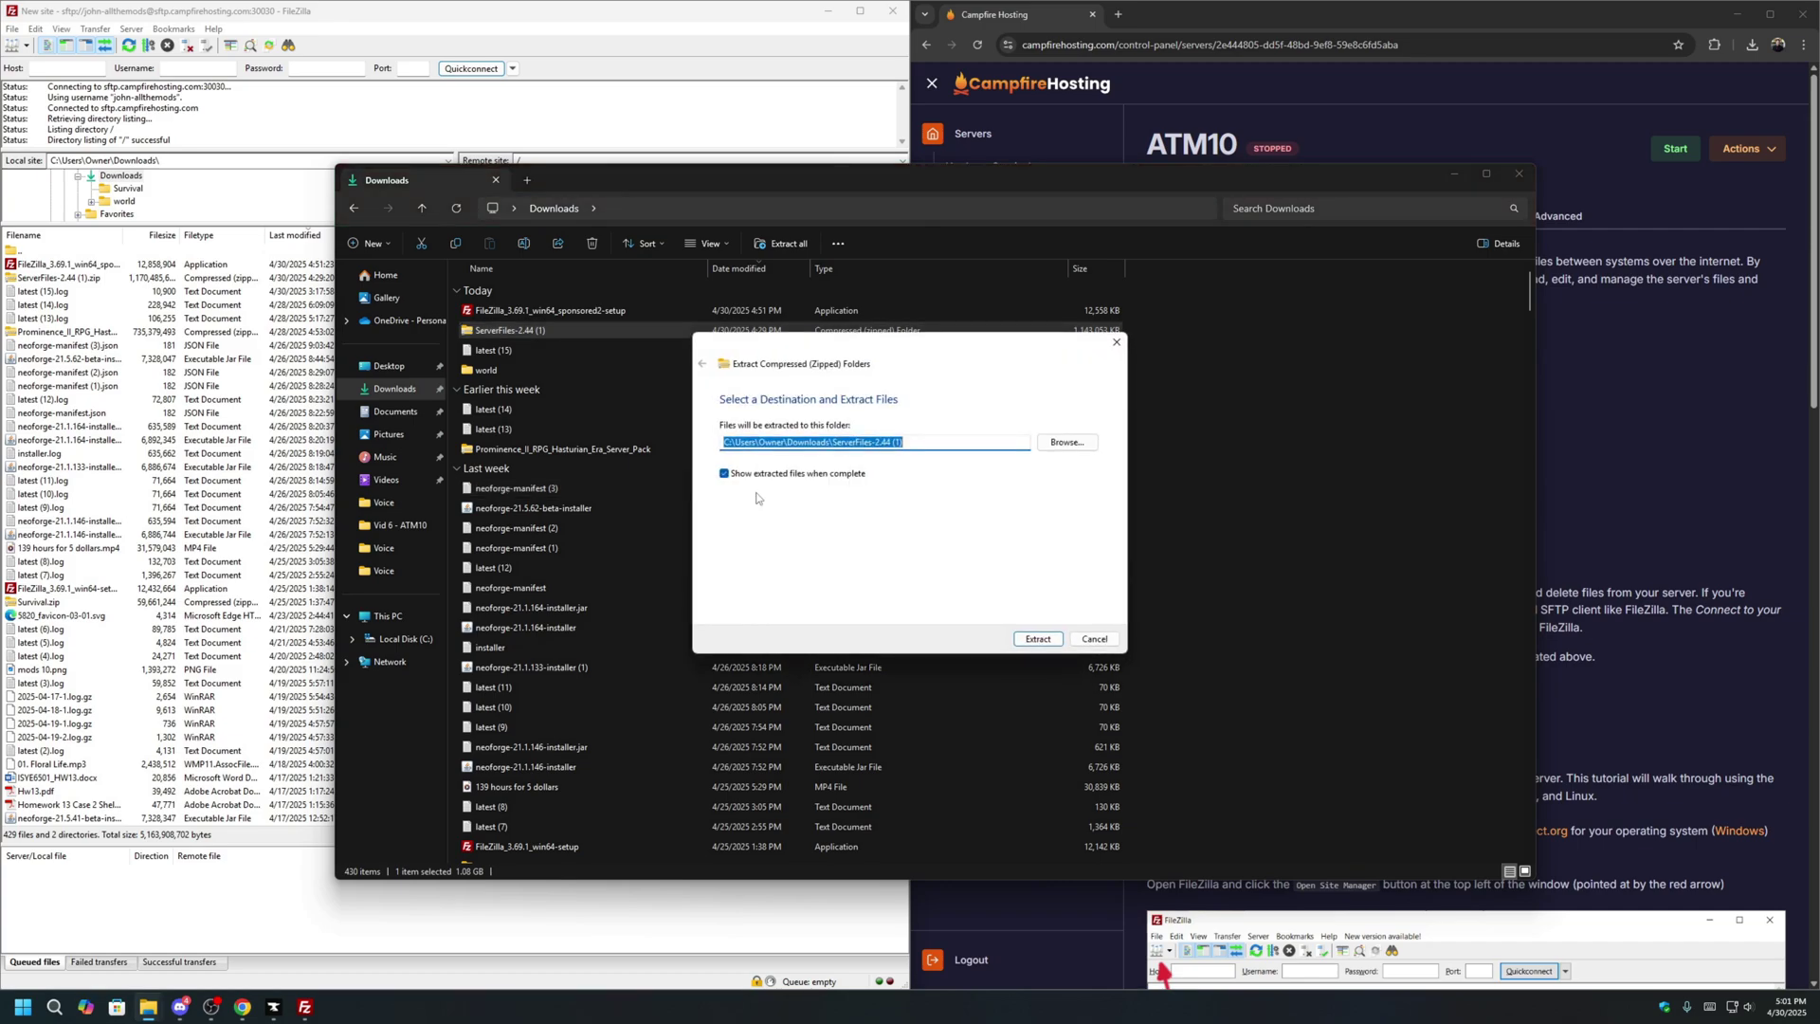
pyautogui.click(1043, 641)
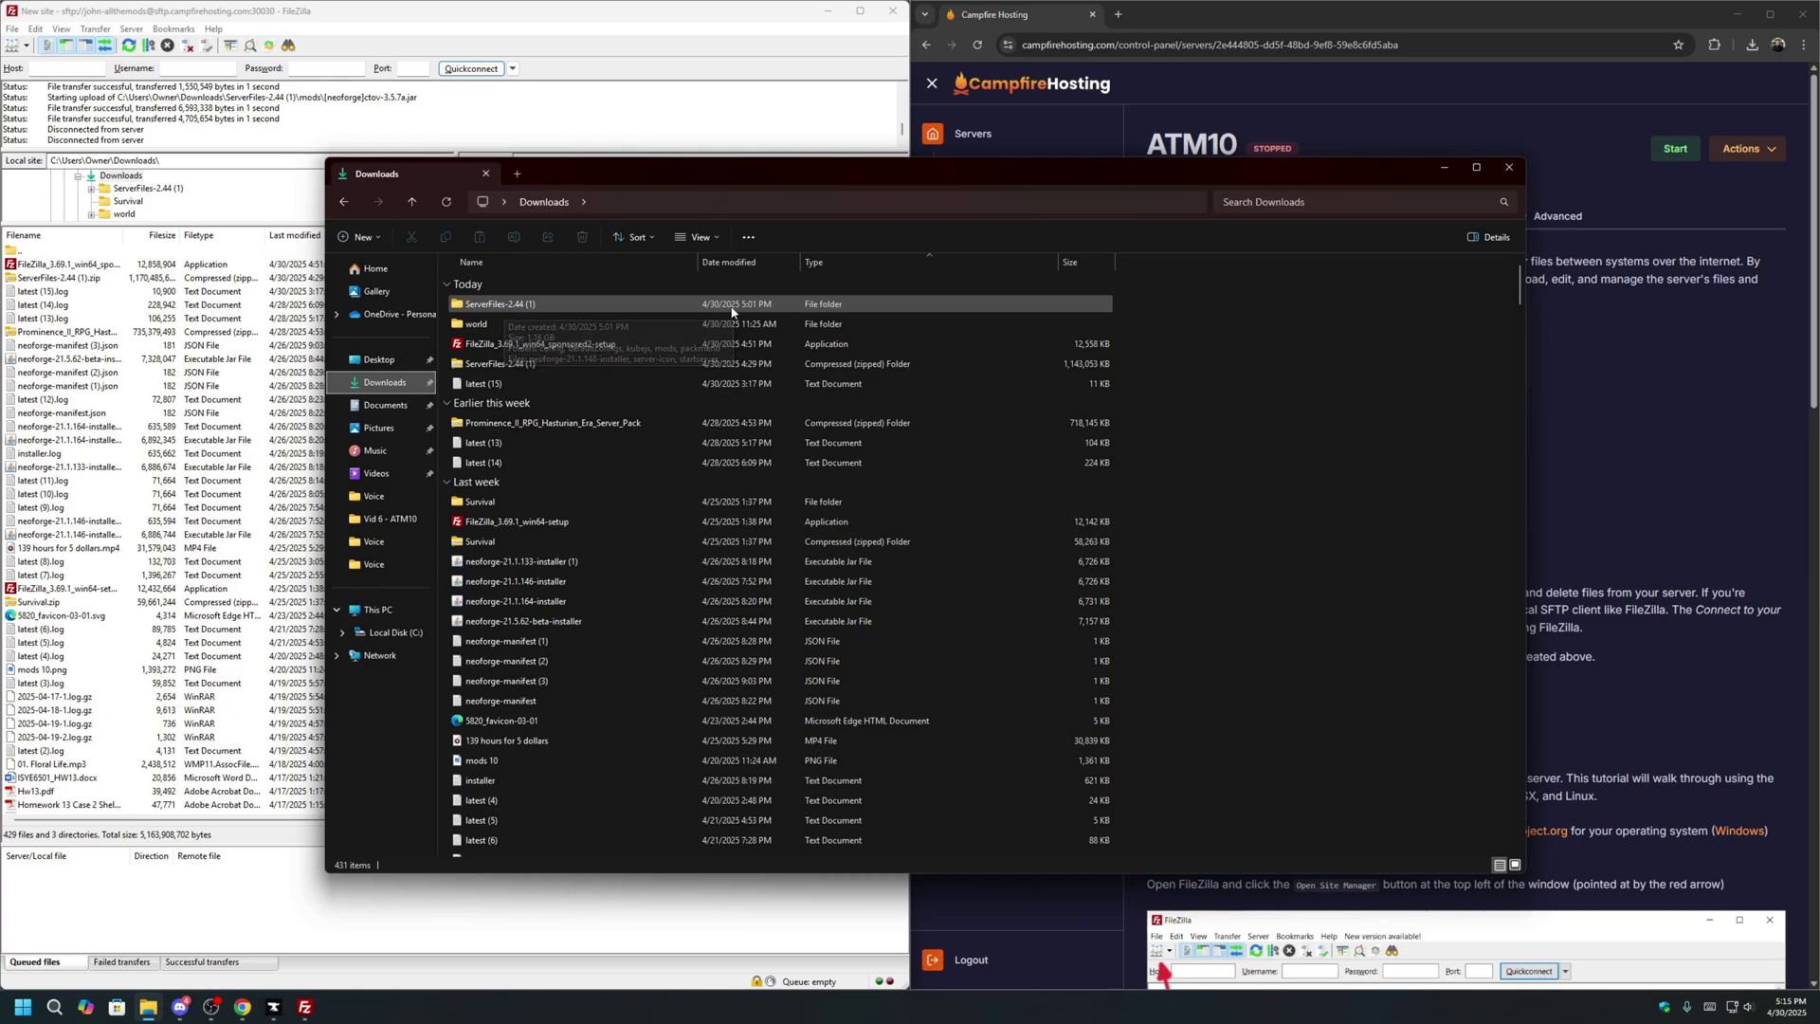
pyautogui.click(1514, 172)
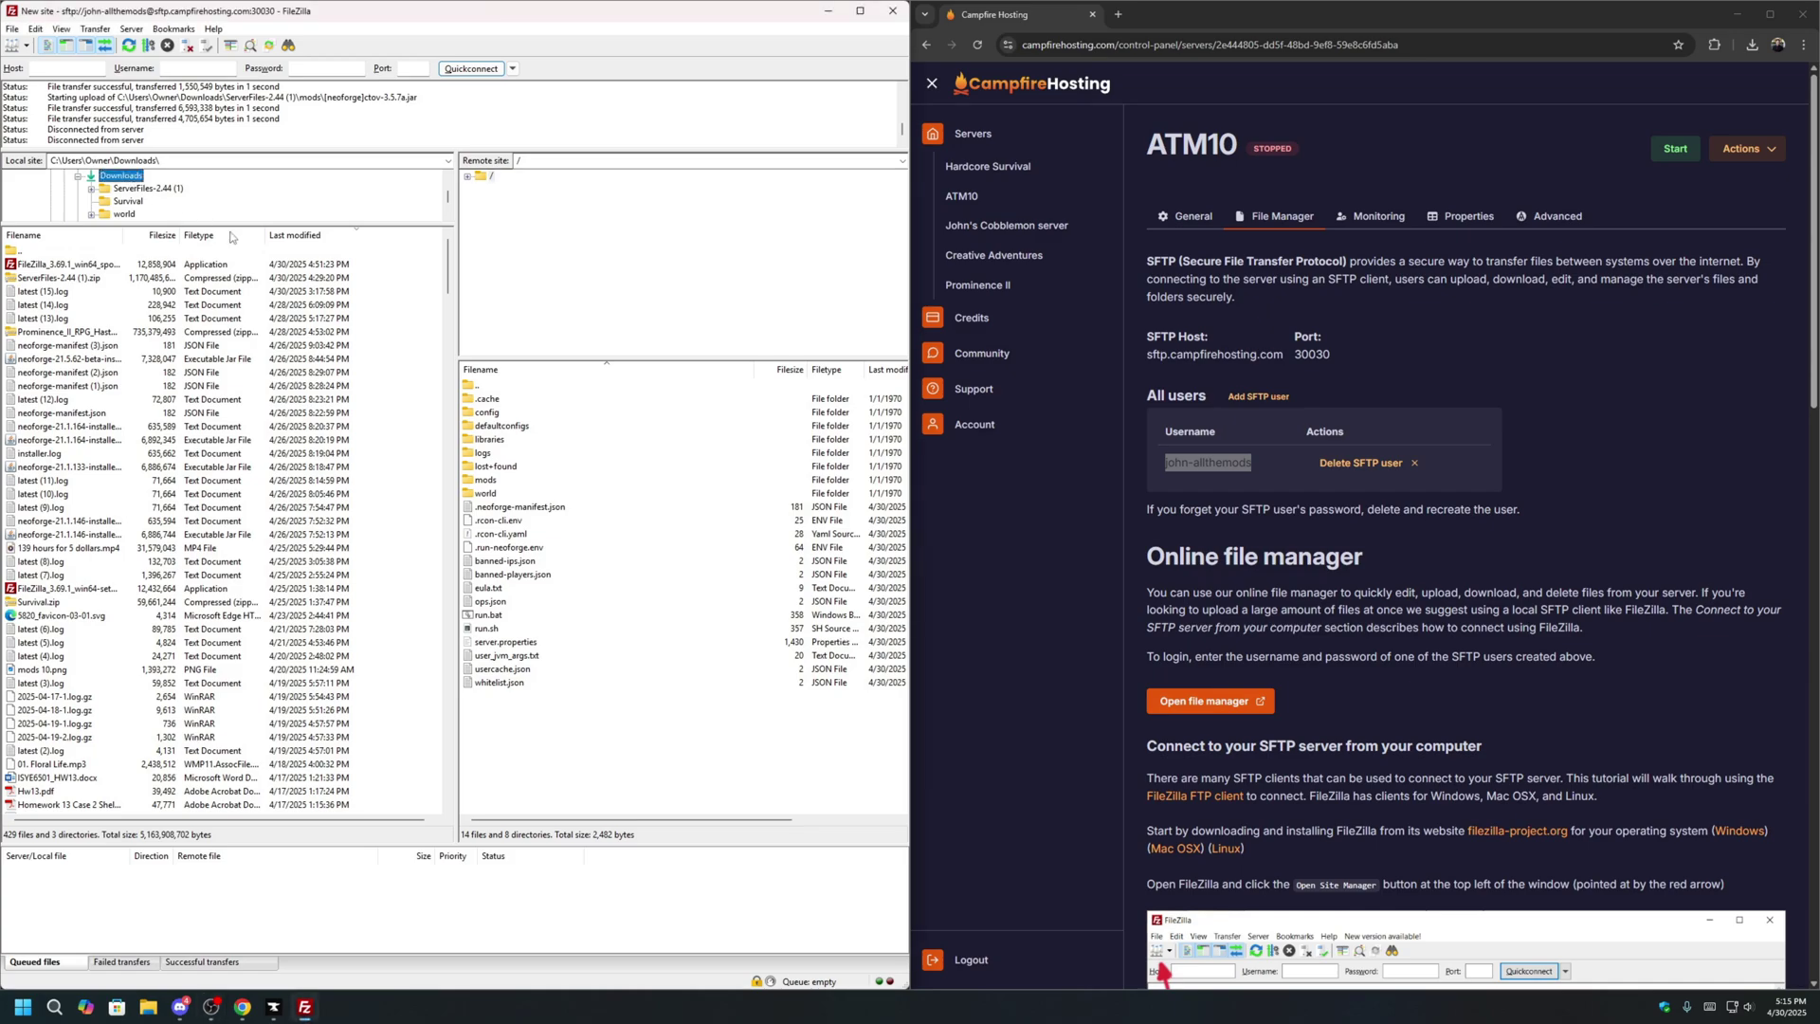
# Sort the local Downloads listing by last modified date.
pyautogui.click(219, 334)
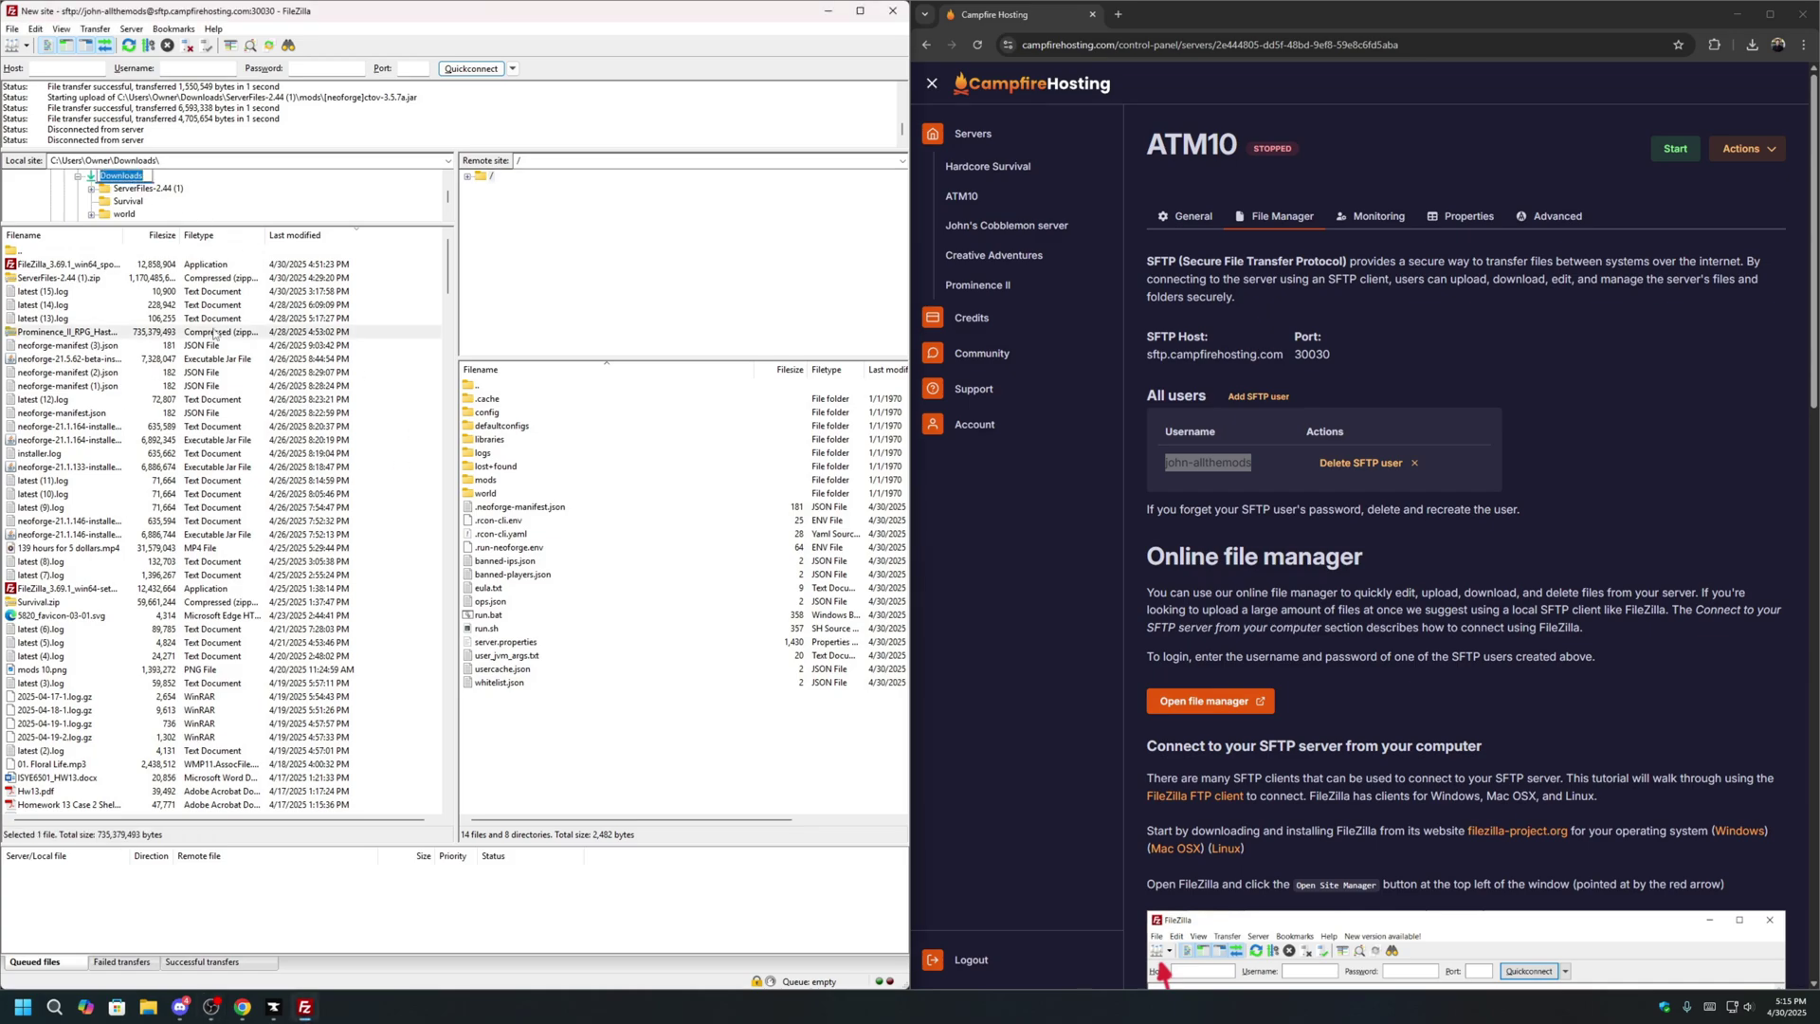
pyautogui.click(334, 239)
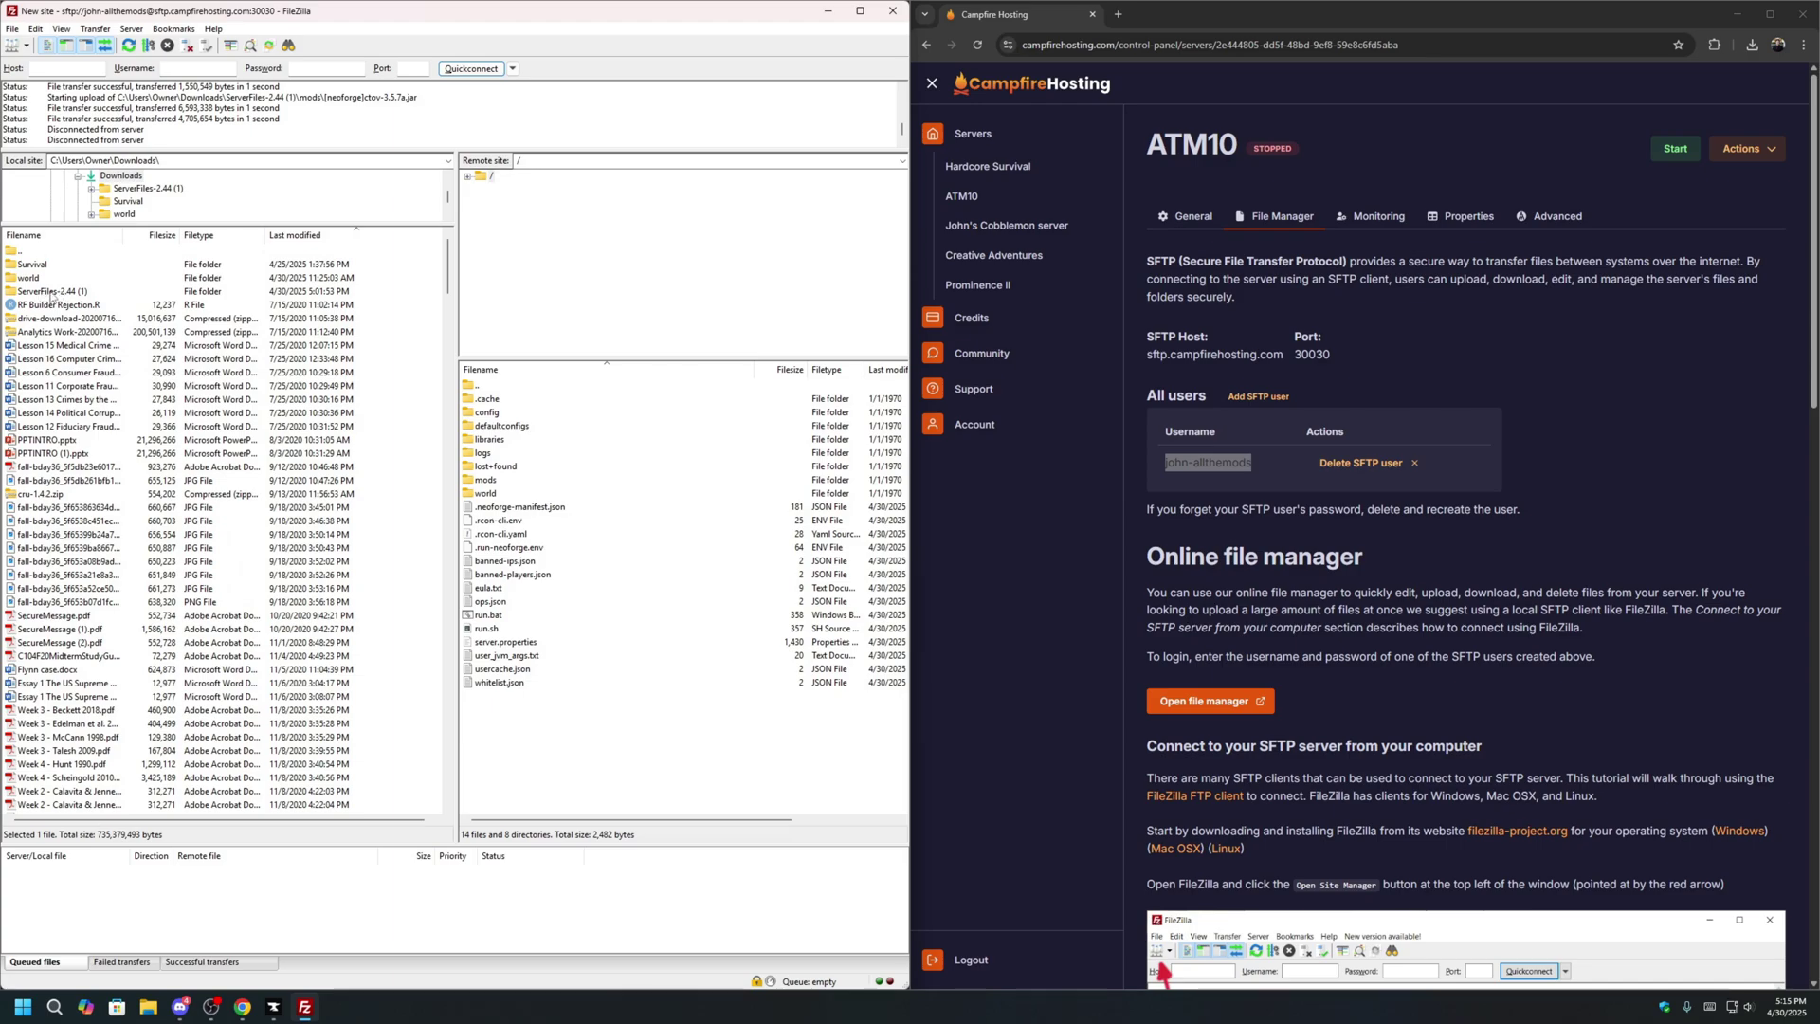
pyautogui.click(322, 236)
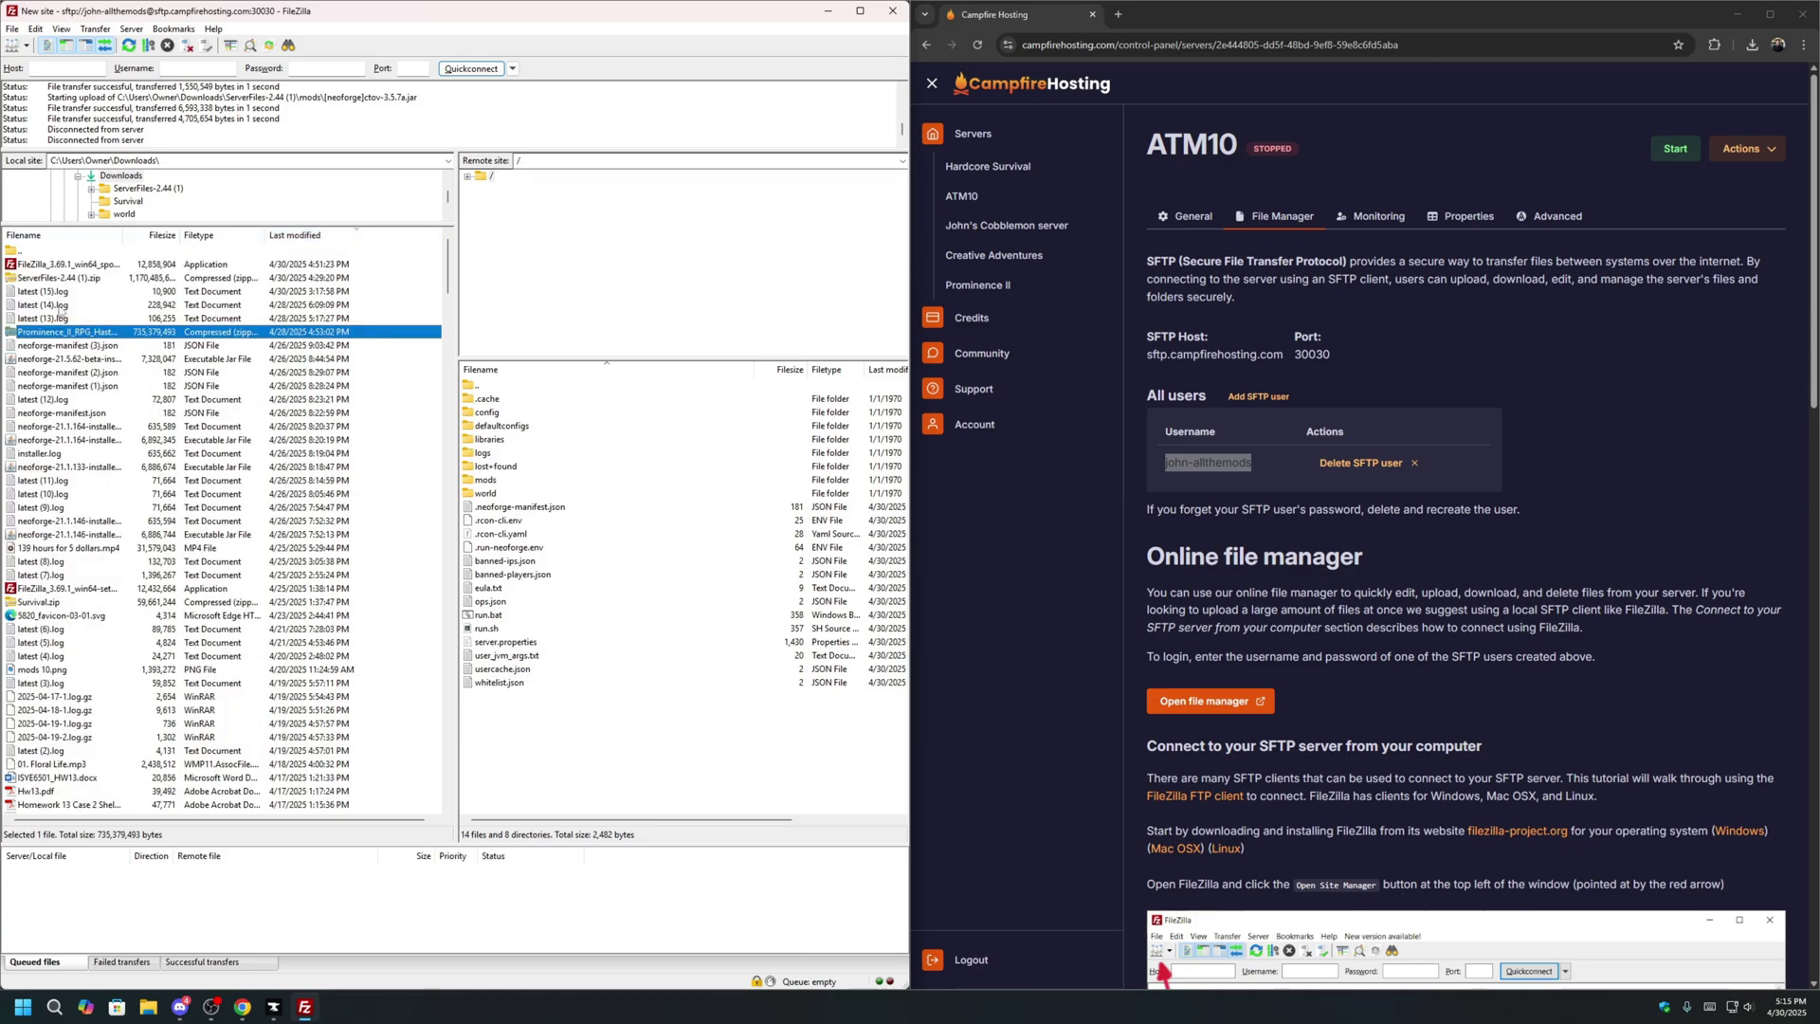
pyautogui.click(309, 243)
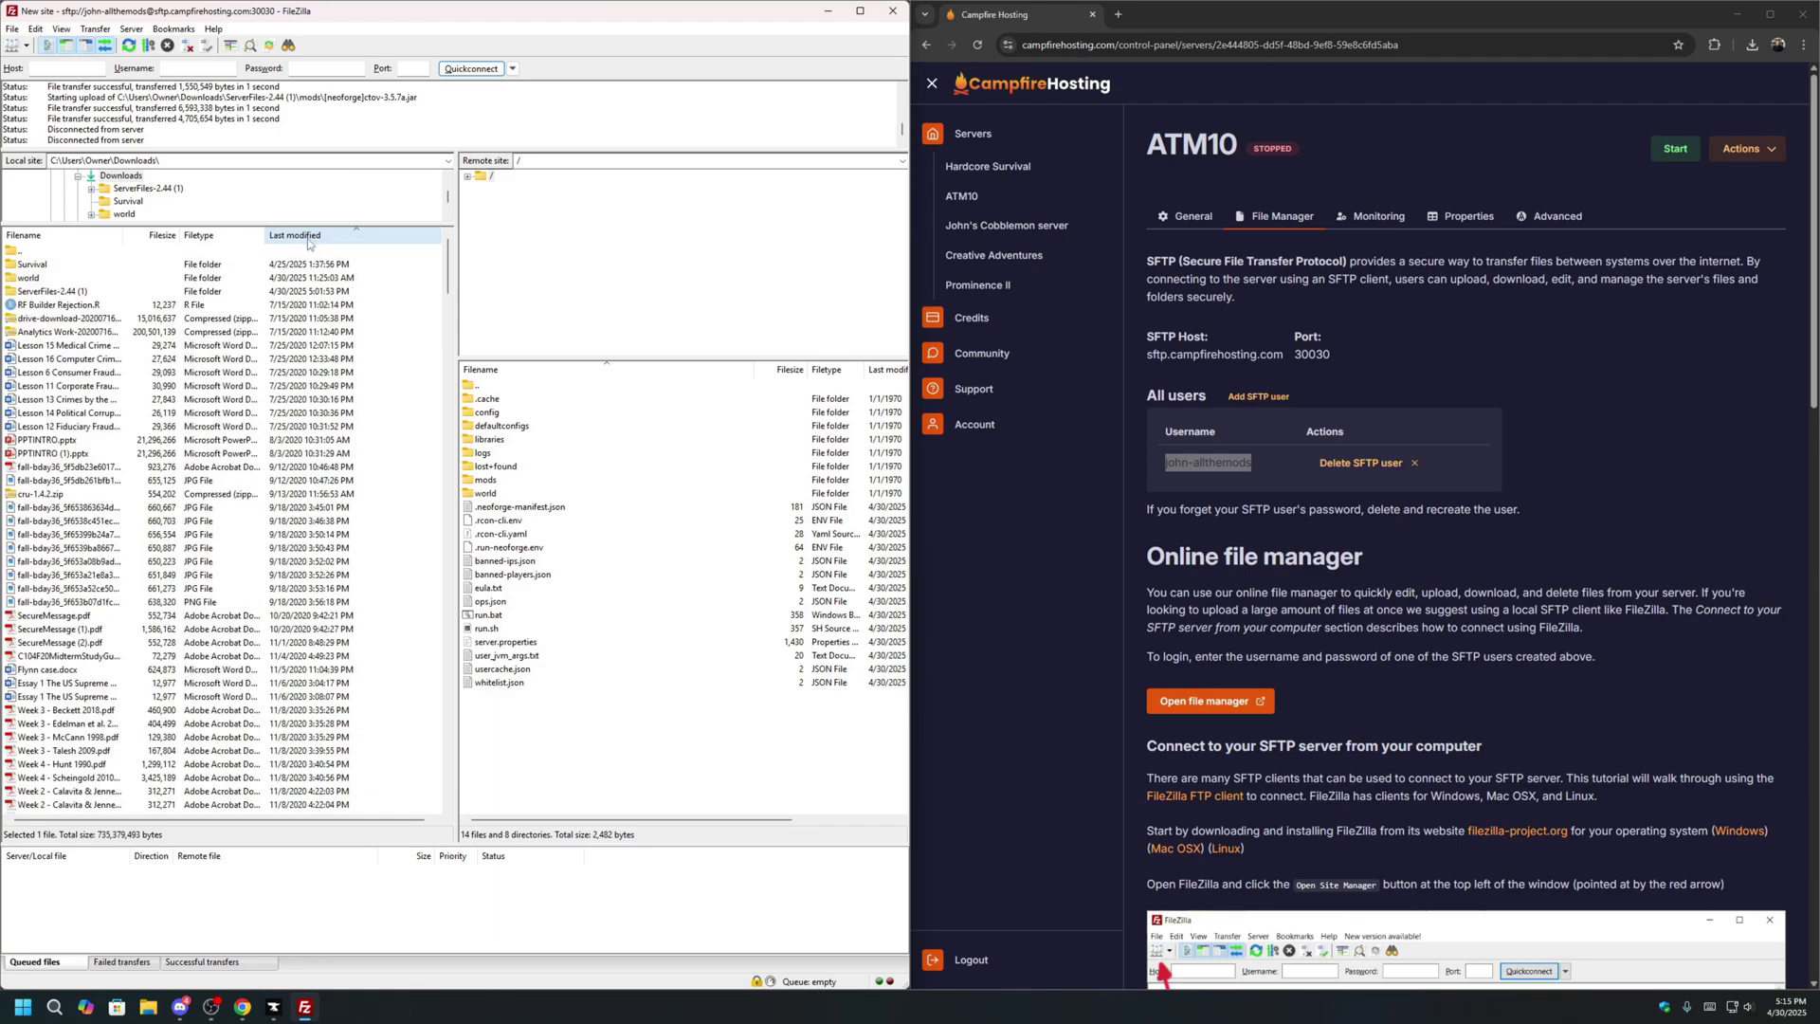
# Upload the config and mods folders from ServerFiles-2.44 (1) to the server root.
pyautogui.doubleClick(62, 293)
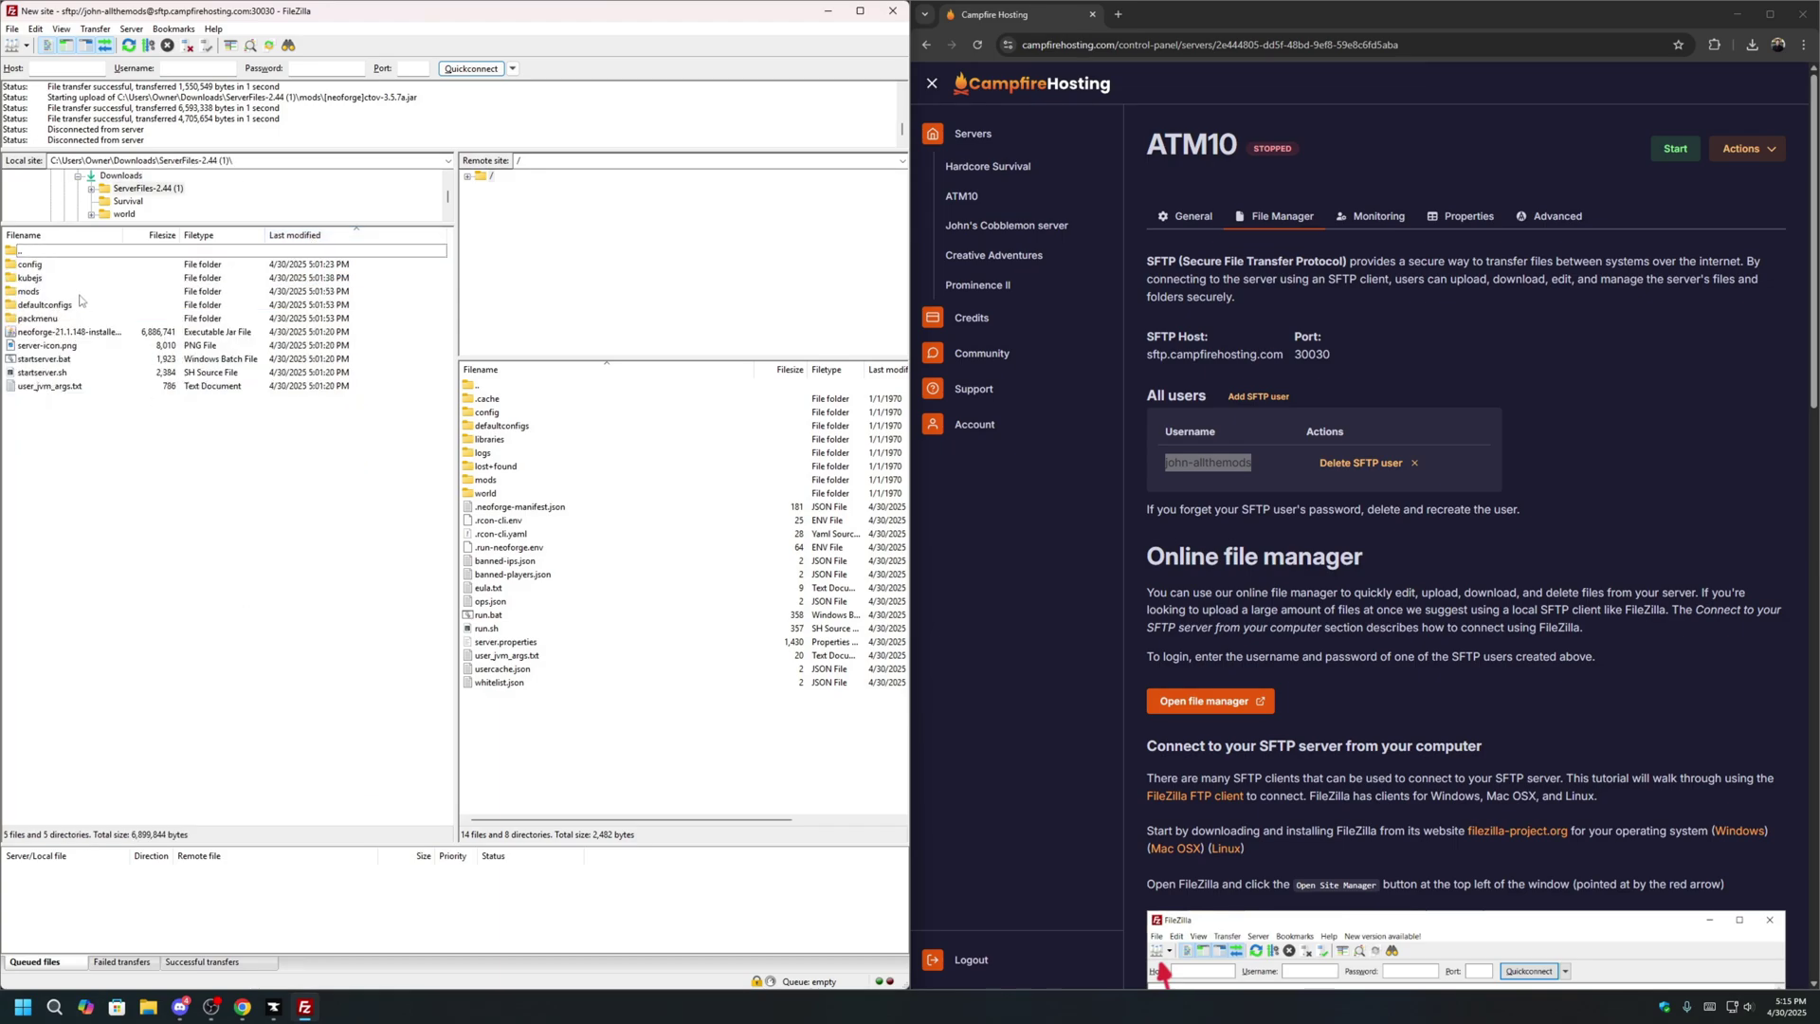
pyautogui.click(54, 267)
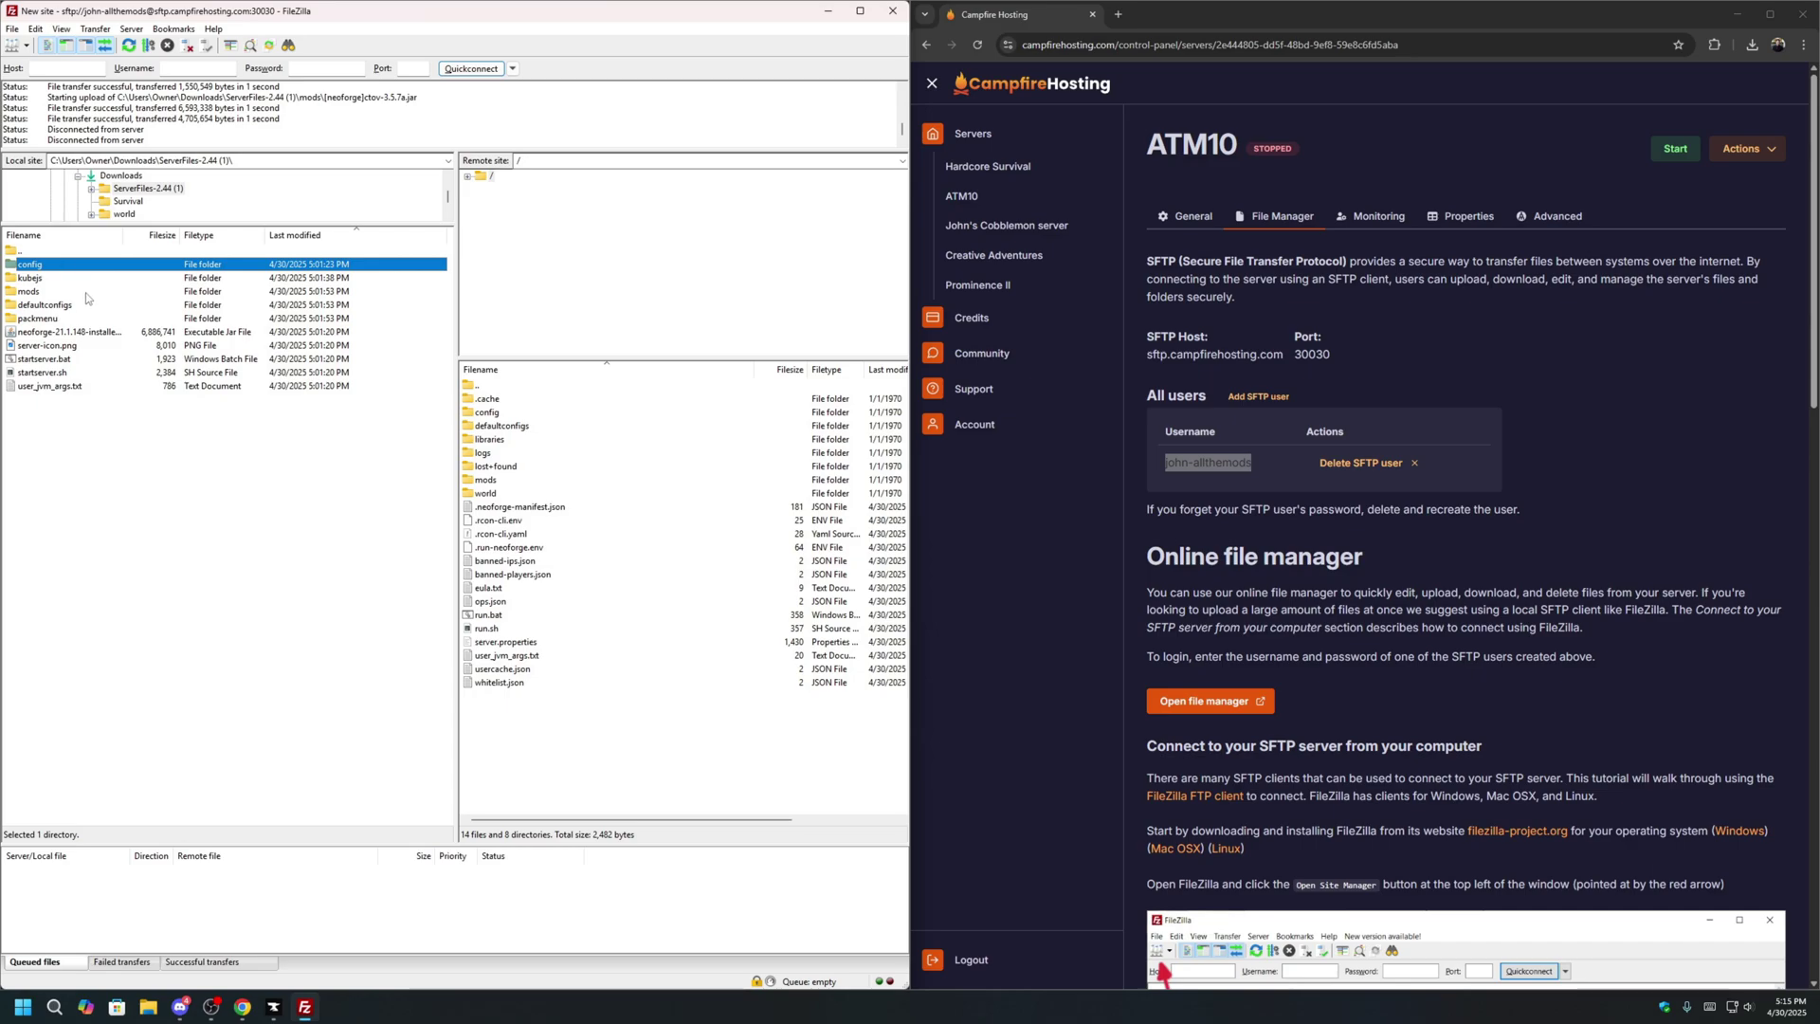
pyautogui.keyDown('ctrl'); pyautogui.click(57, 292); pyautogui.keyUp('ctrl')
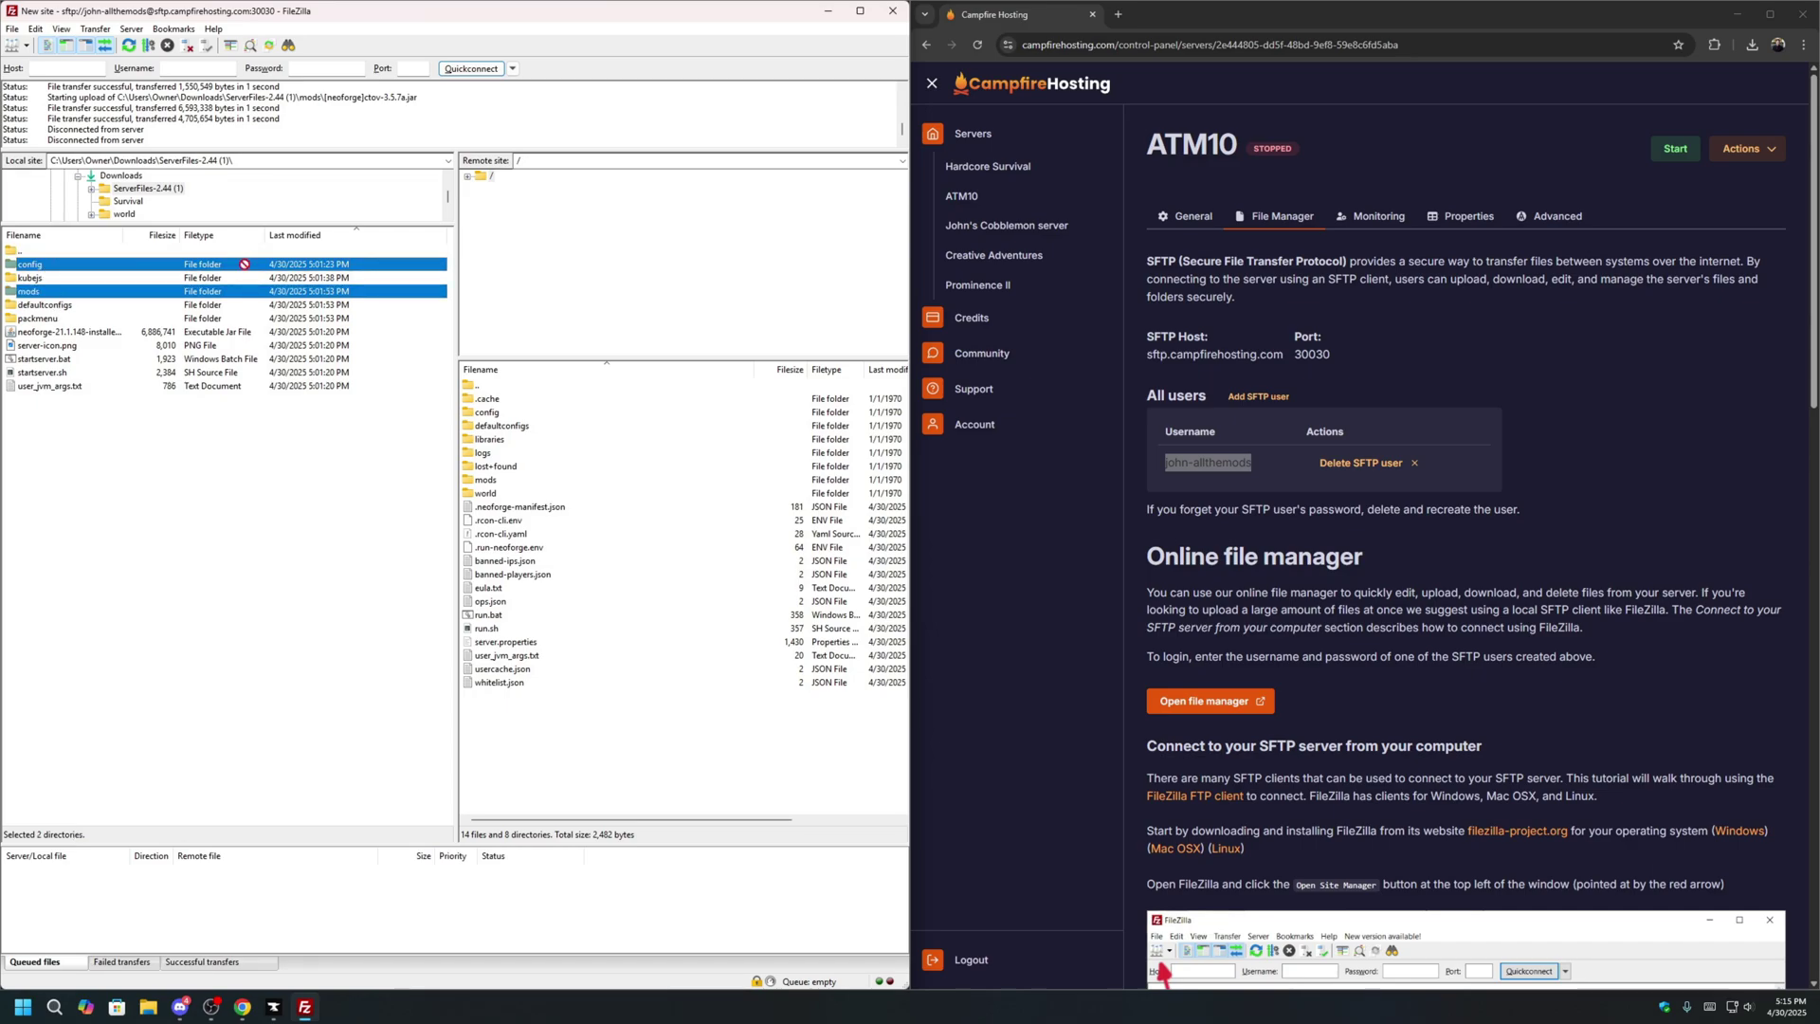
pyautogui.moveTo(245, 264); pyautogui.dragTo(610, 595)
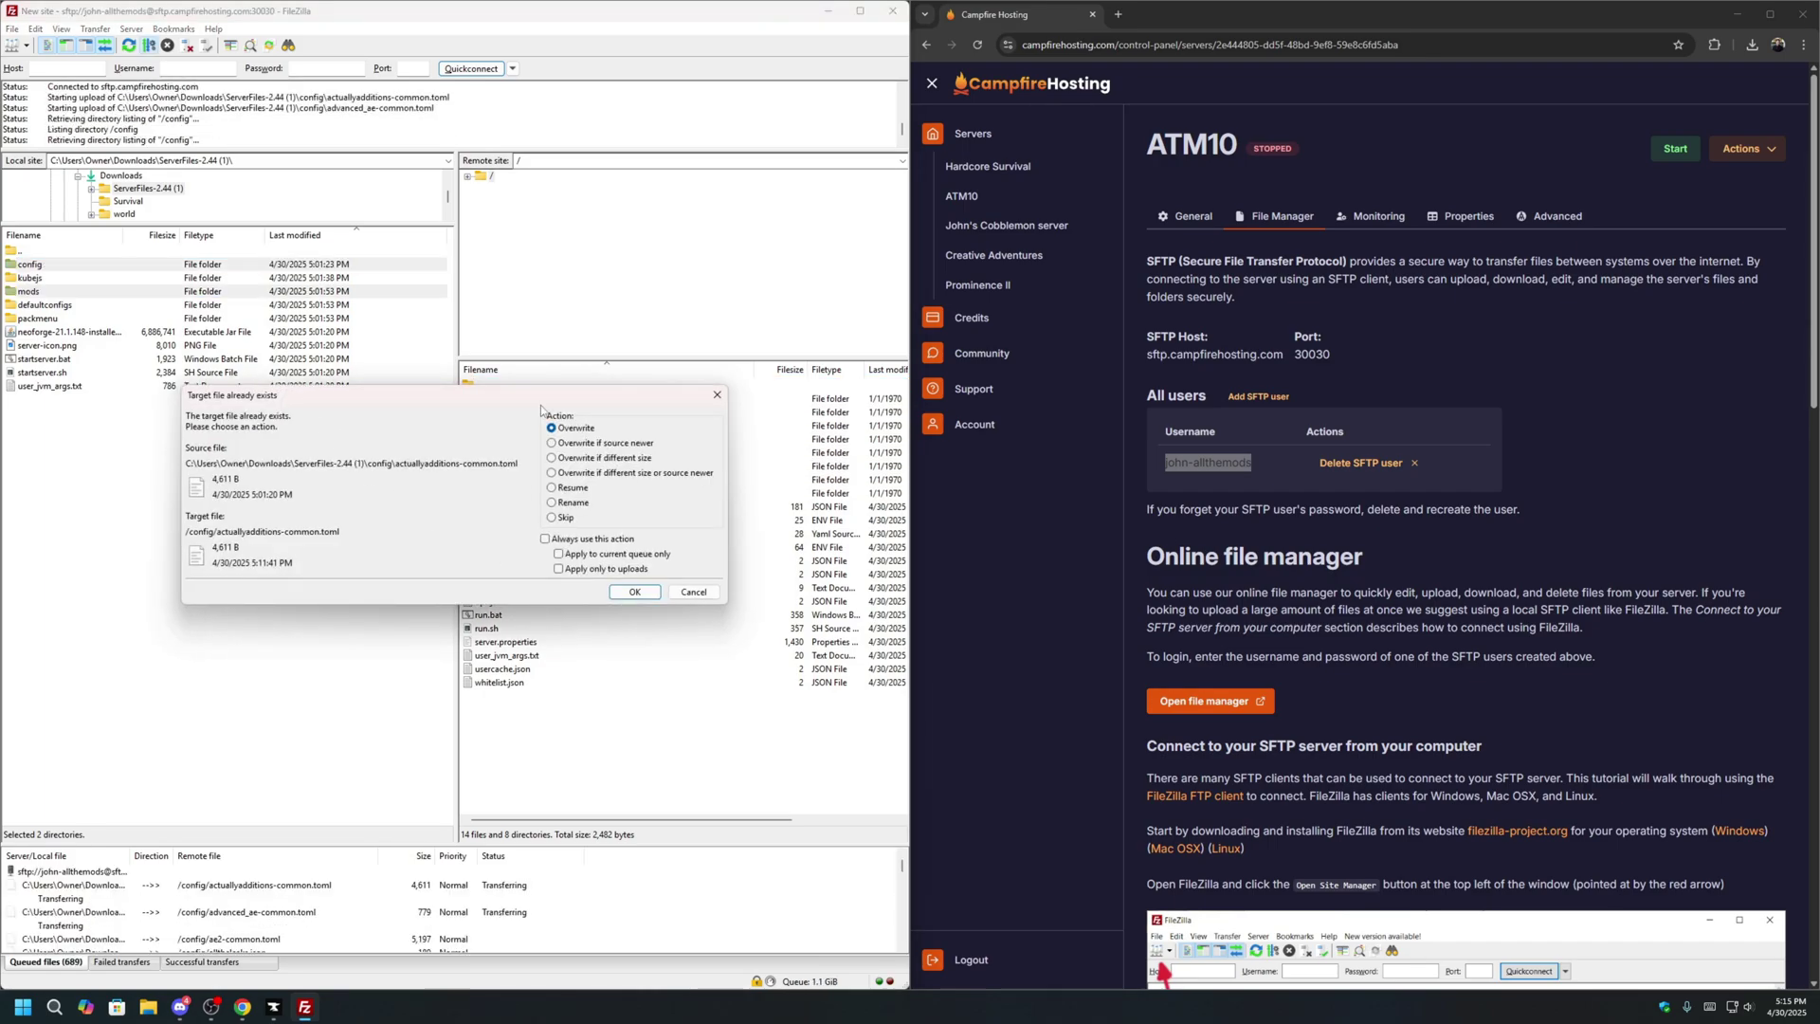
# Overwrite all conflicting server files so all 689 uploads finish without failures.
pyautogui.click(641, 591)
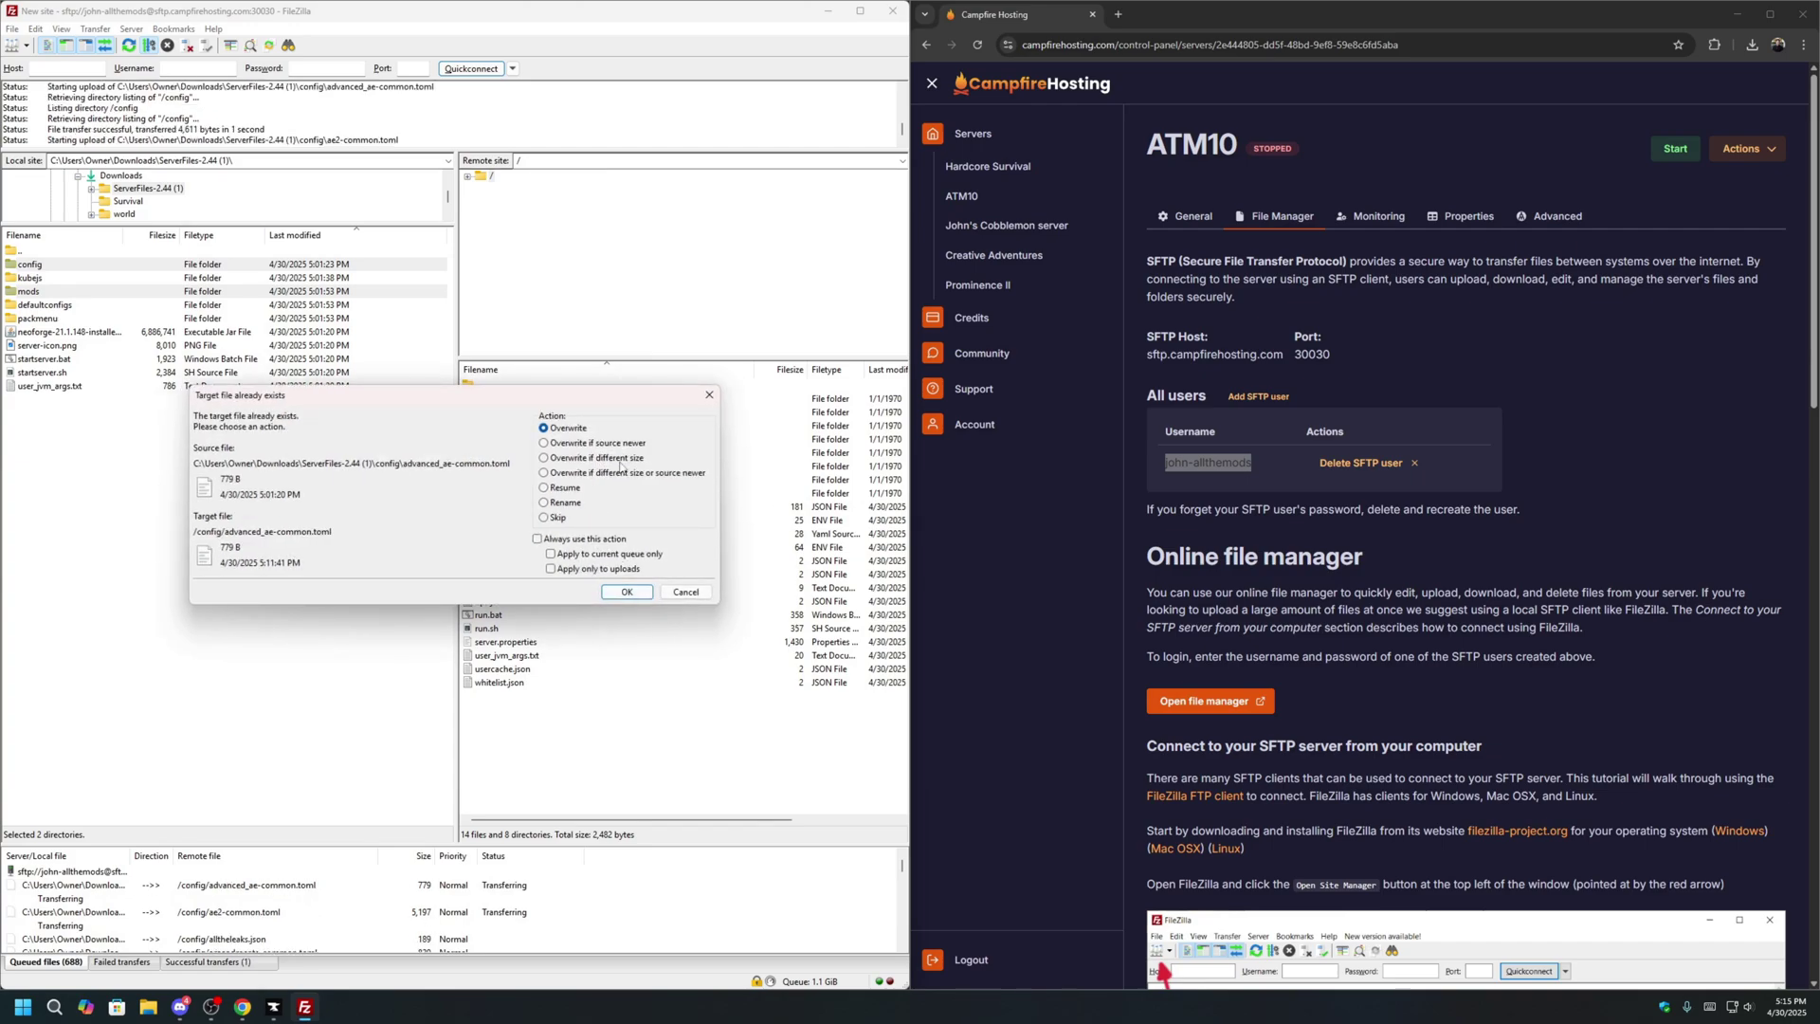
pyautogui.click(607, 540)
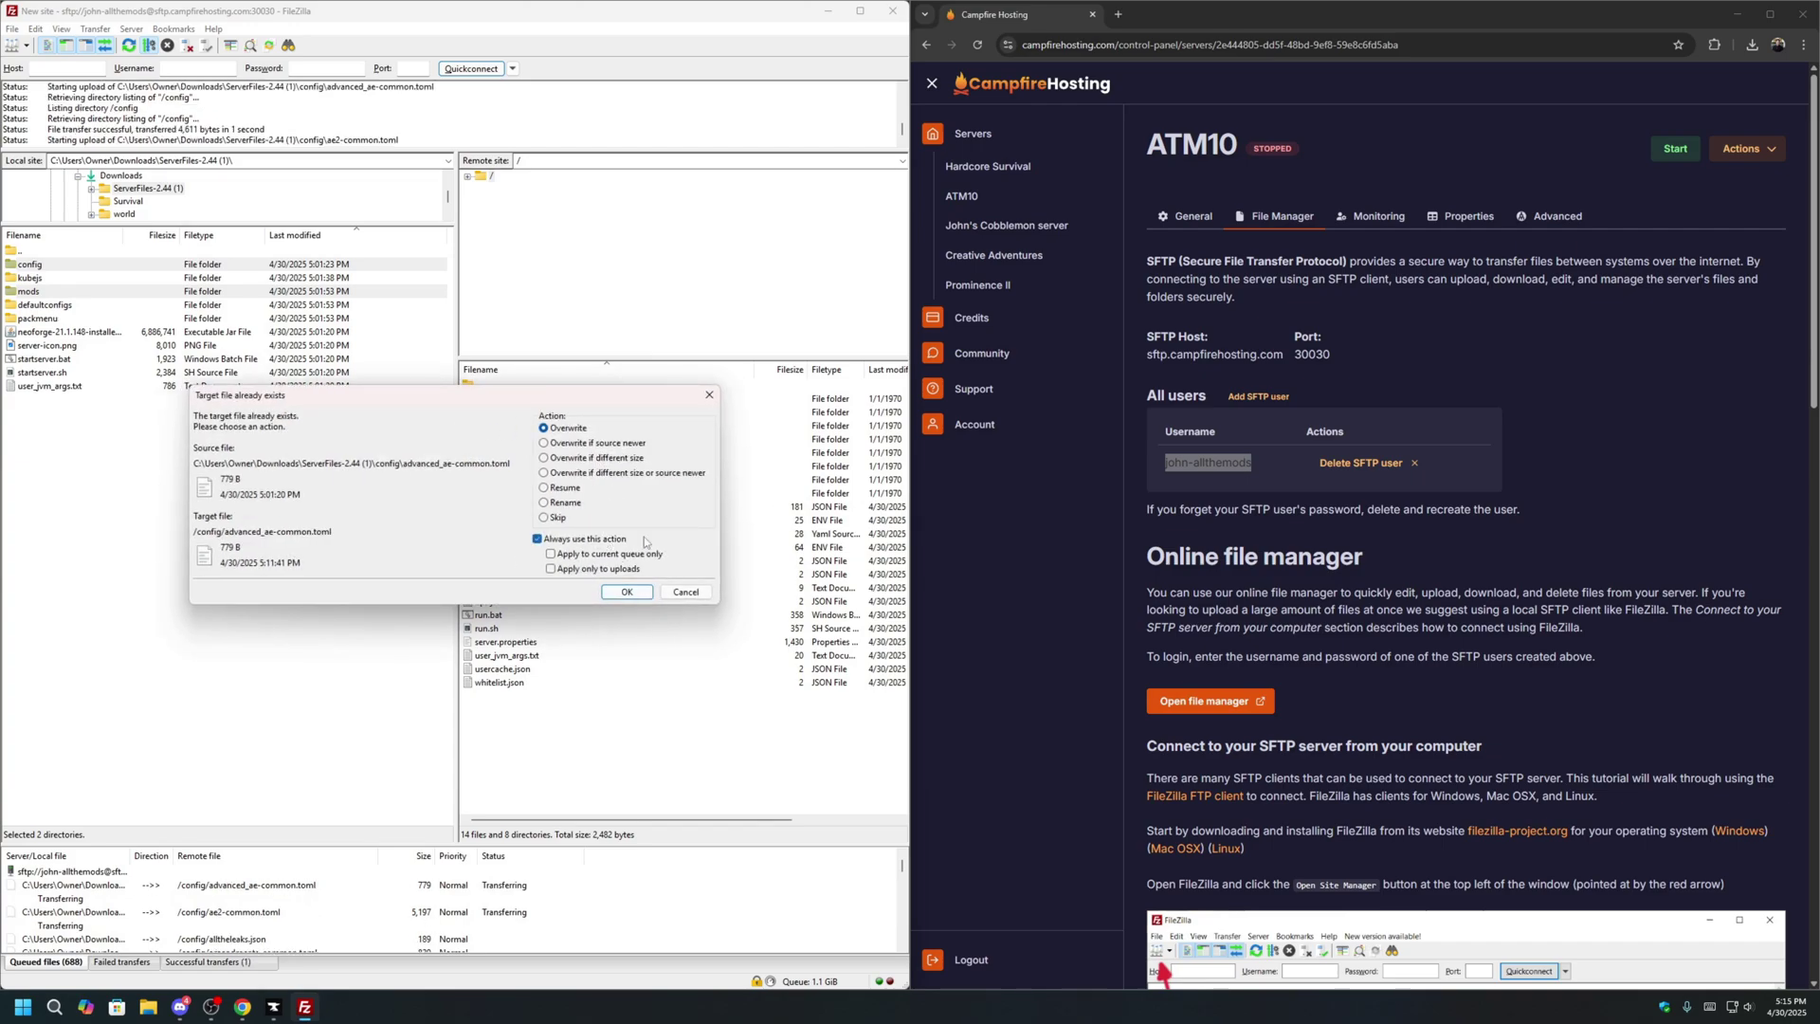
pyautogui.click(623, 594)
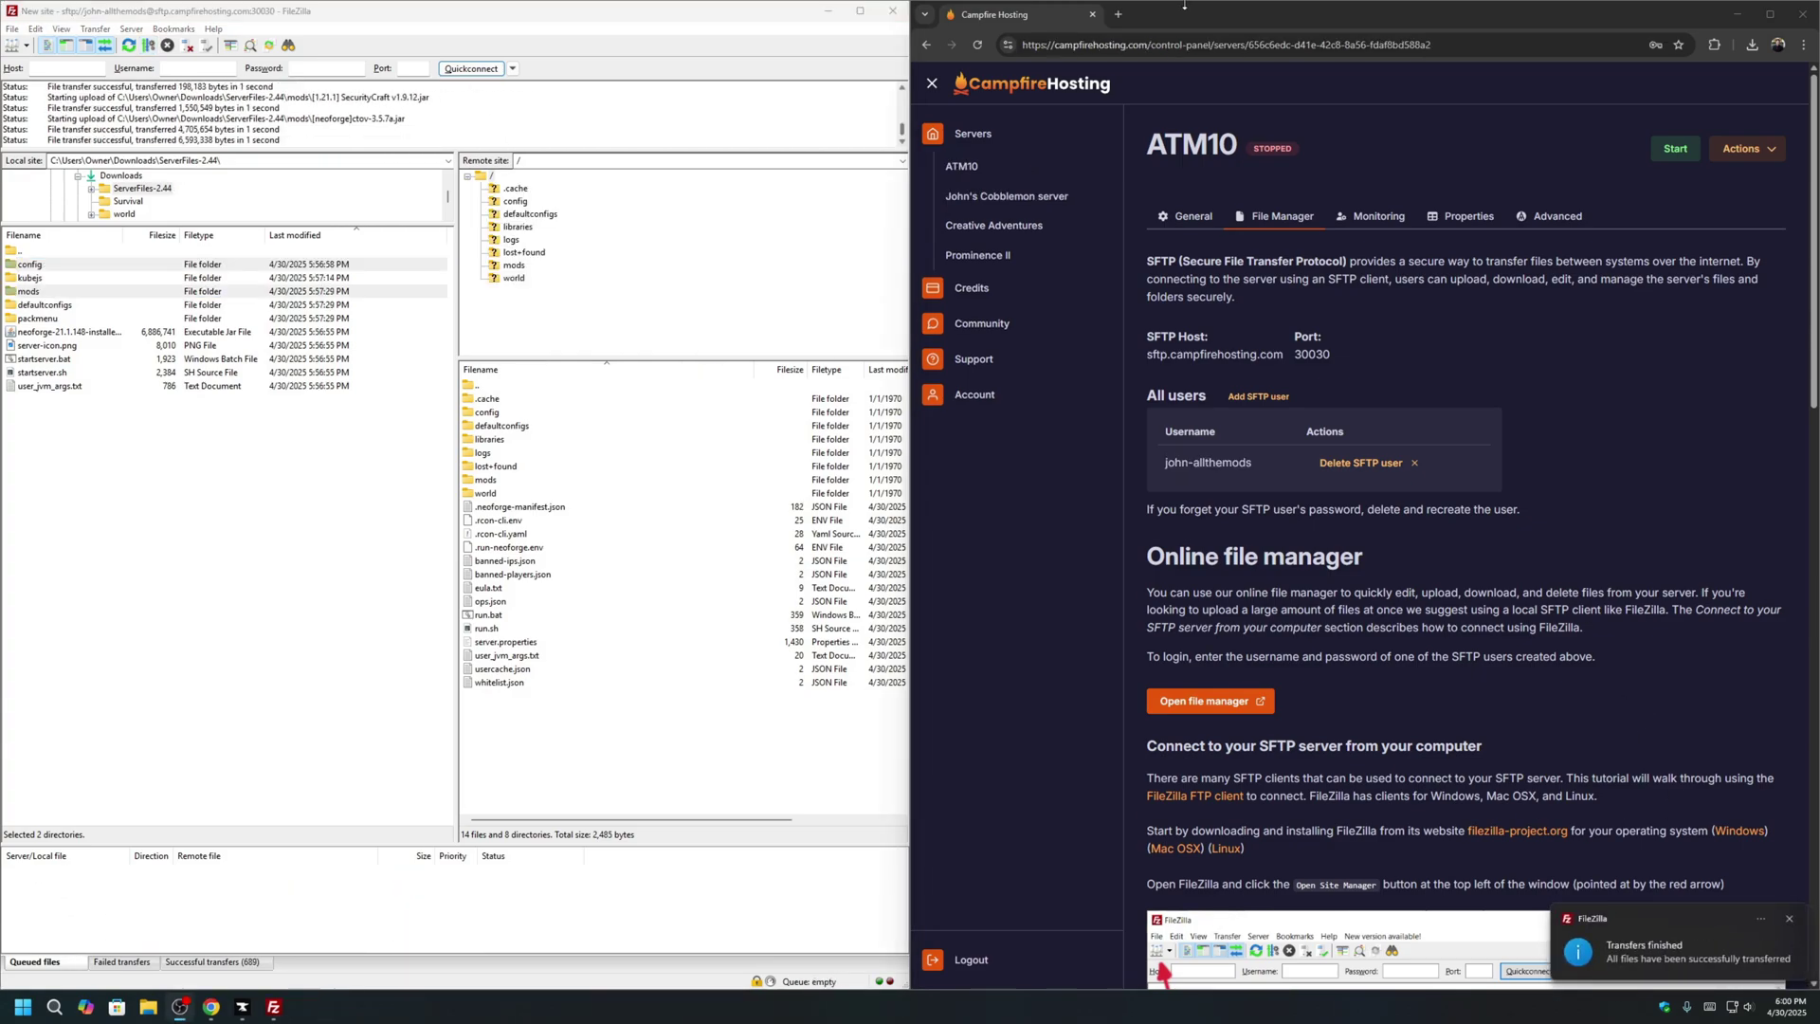
pyautogui.moveTo(1184, 5)
pyautogui.mouseDown()
pyautogui.moveTo(1166, 23)
pyautogui.moveTo(1180, 2)
pyautogui.mouseUp()
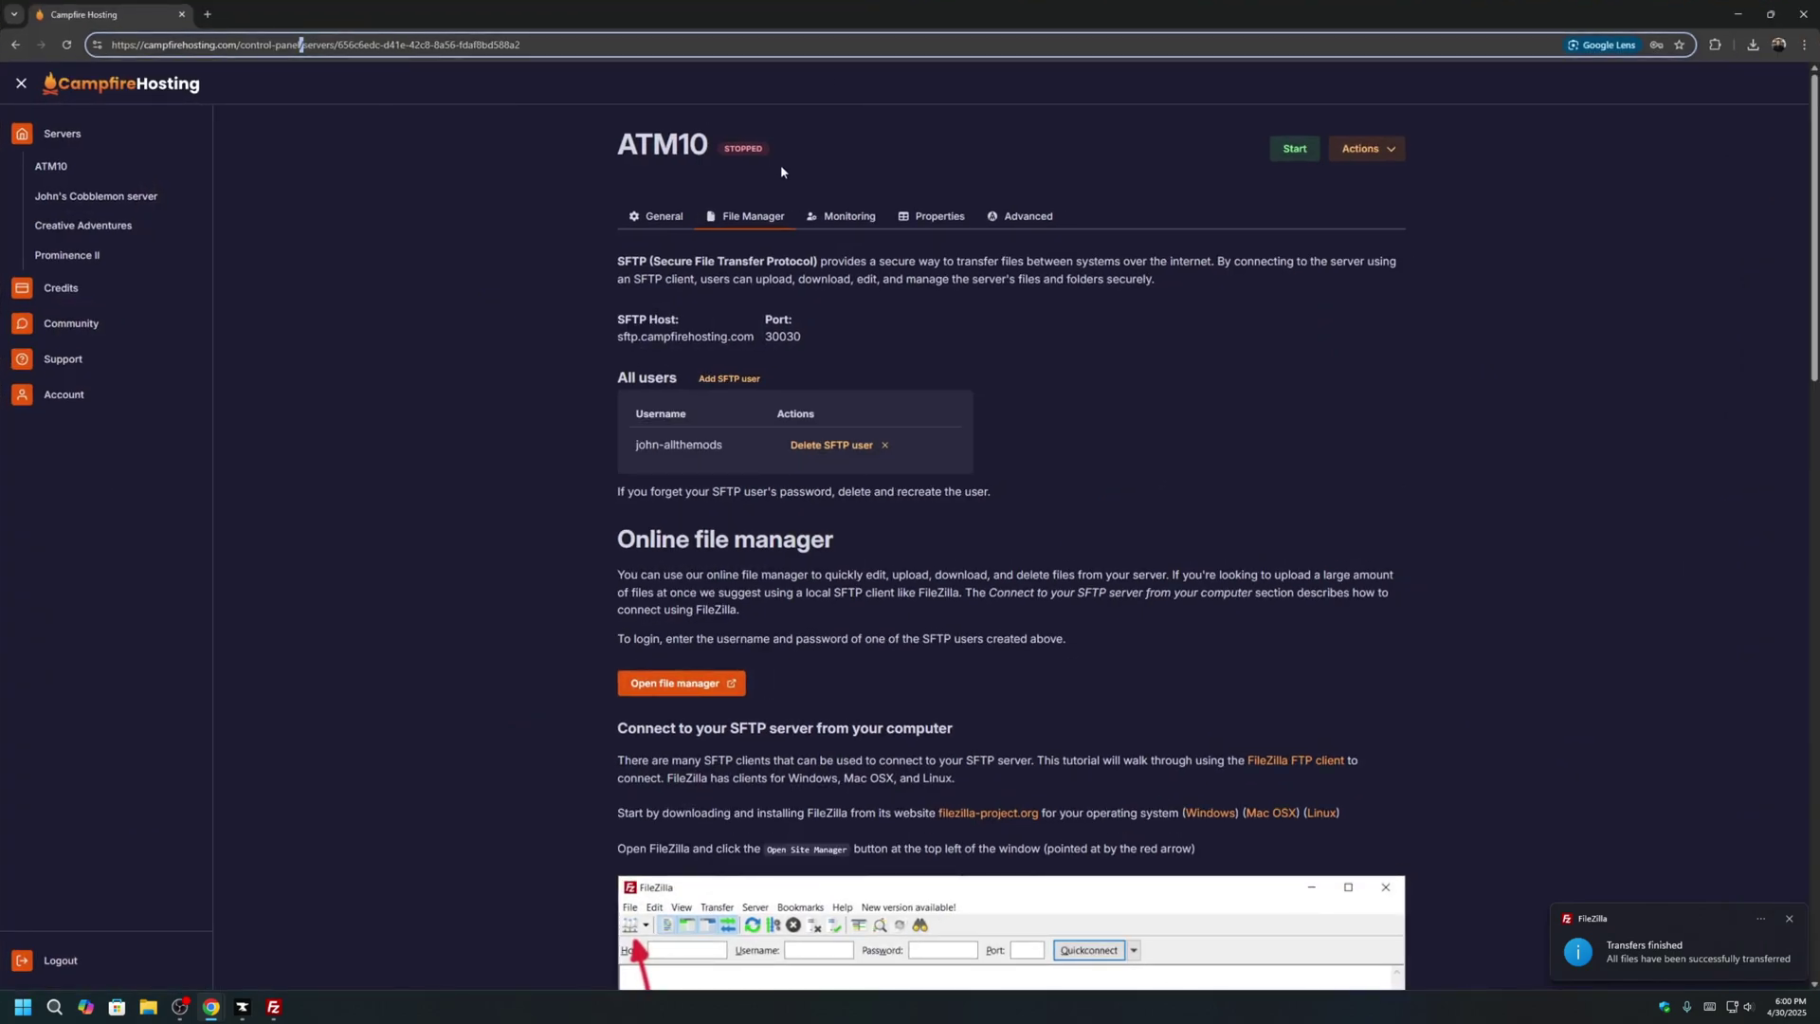
# Switch ATM10 to the Redstone package (4 CPUs / 10 GB RAM), save, and start the server.
pyautogui.click(656, 216)
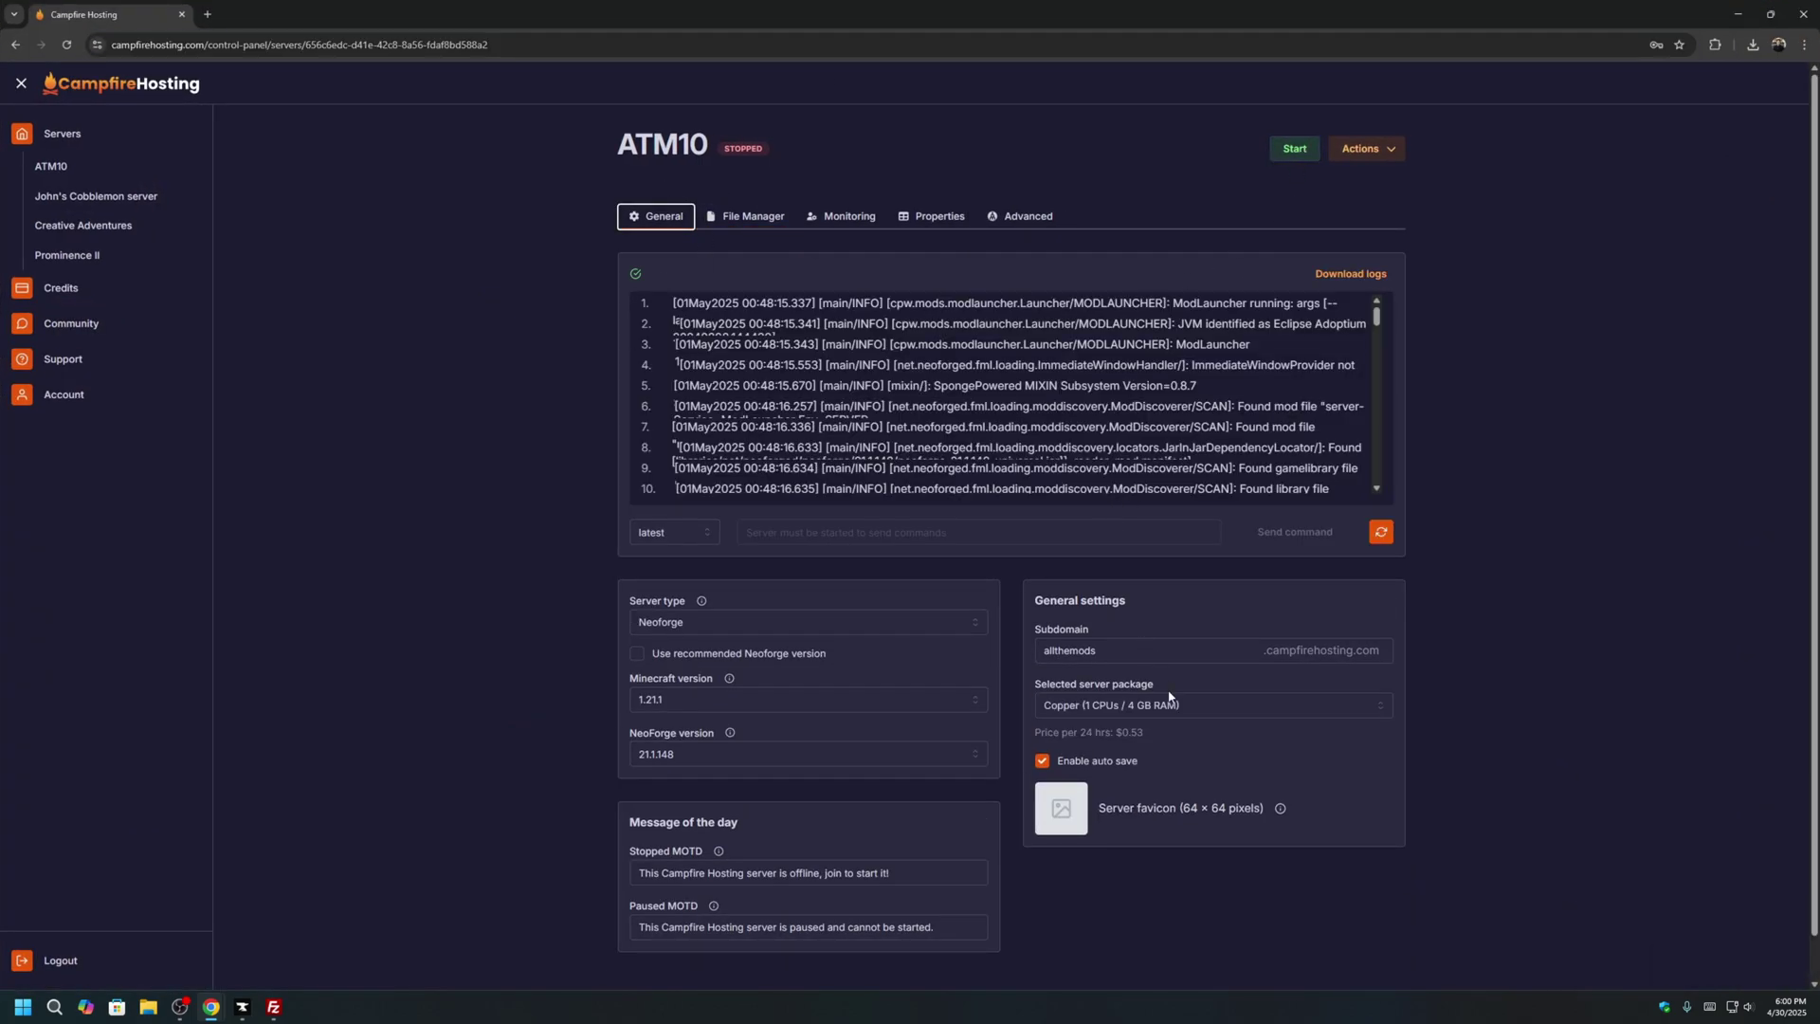
pyautogui.click(1170, 702)
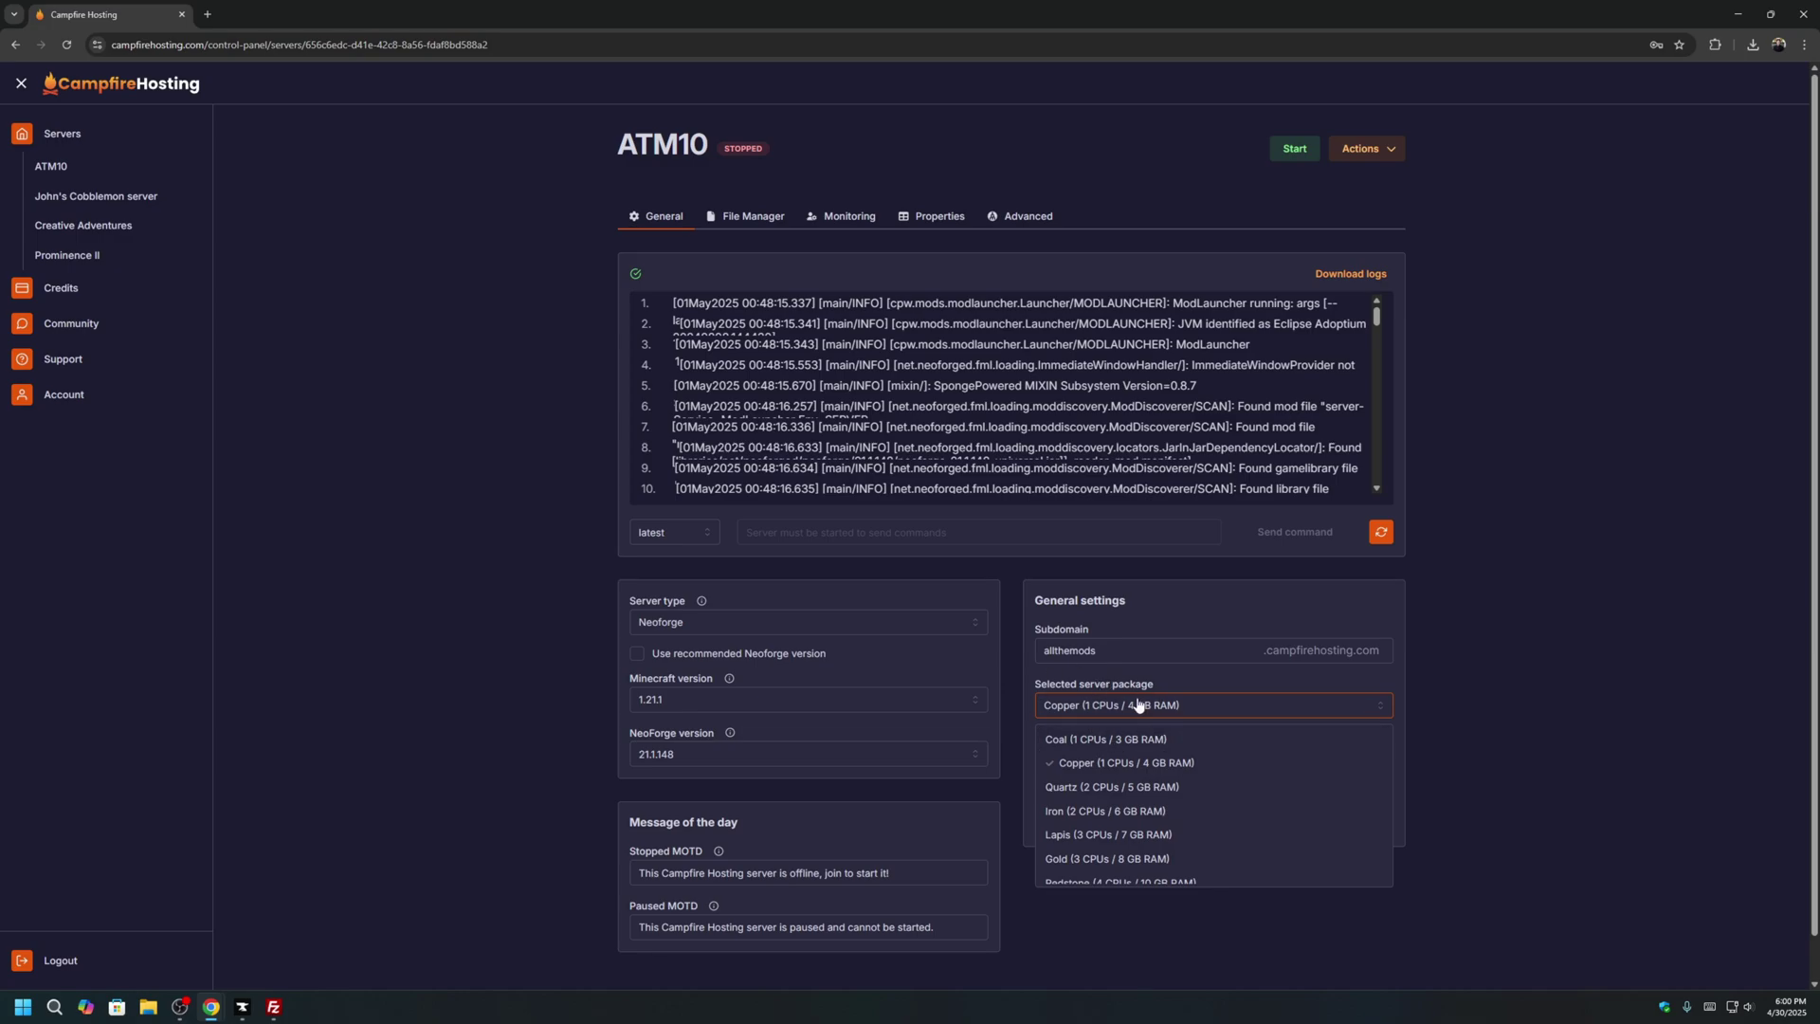
pyautogui.scroll(-3, 1161, 786)
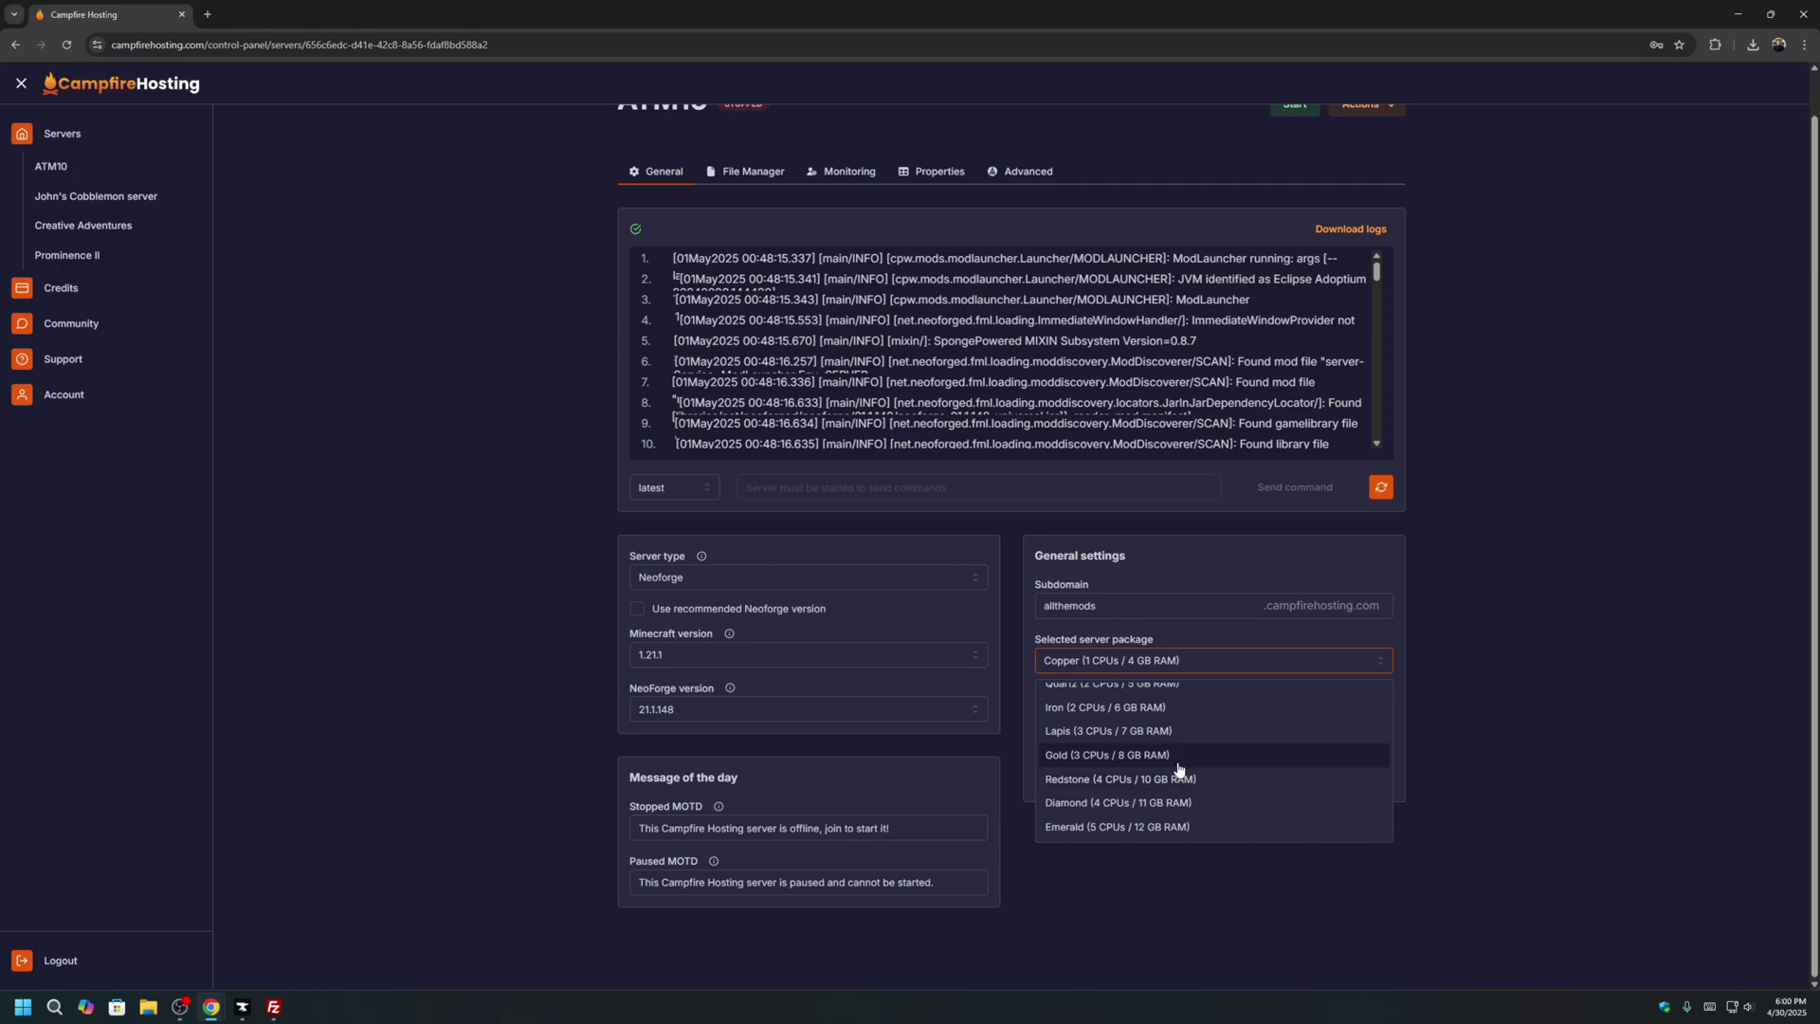
pyautogui.click(1191, 775)
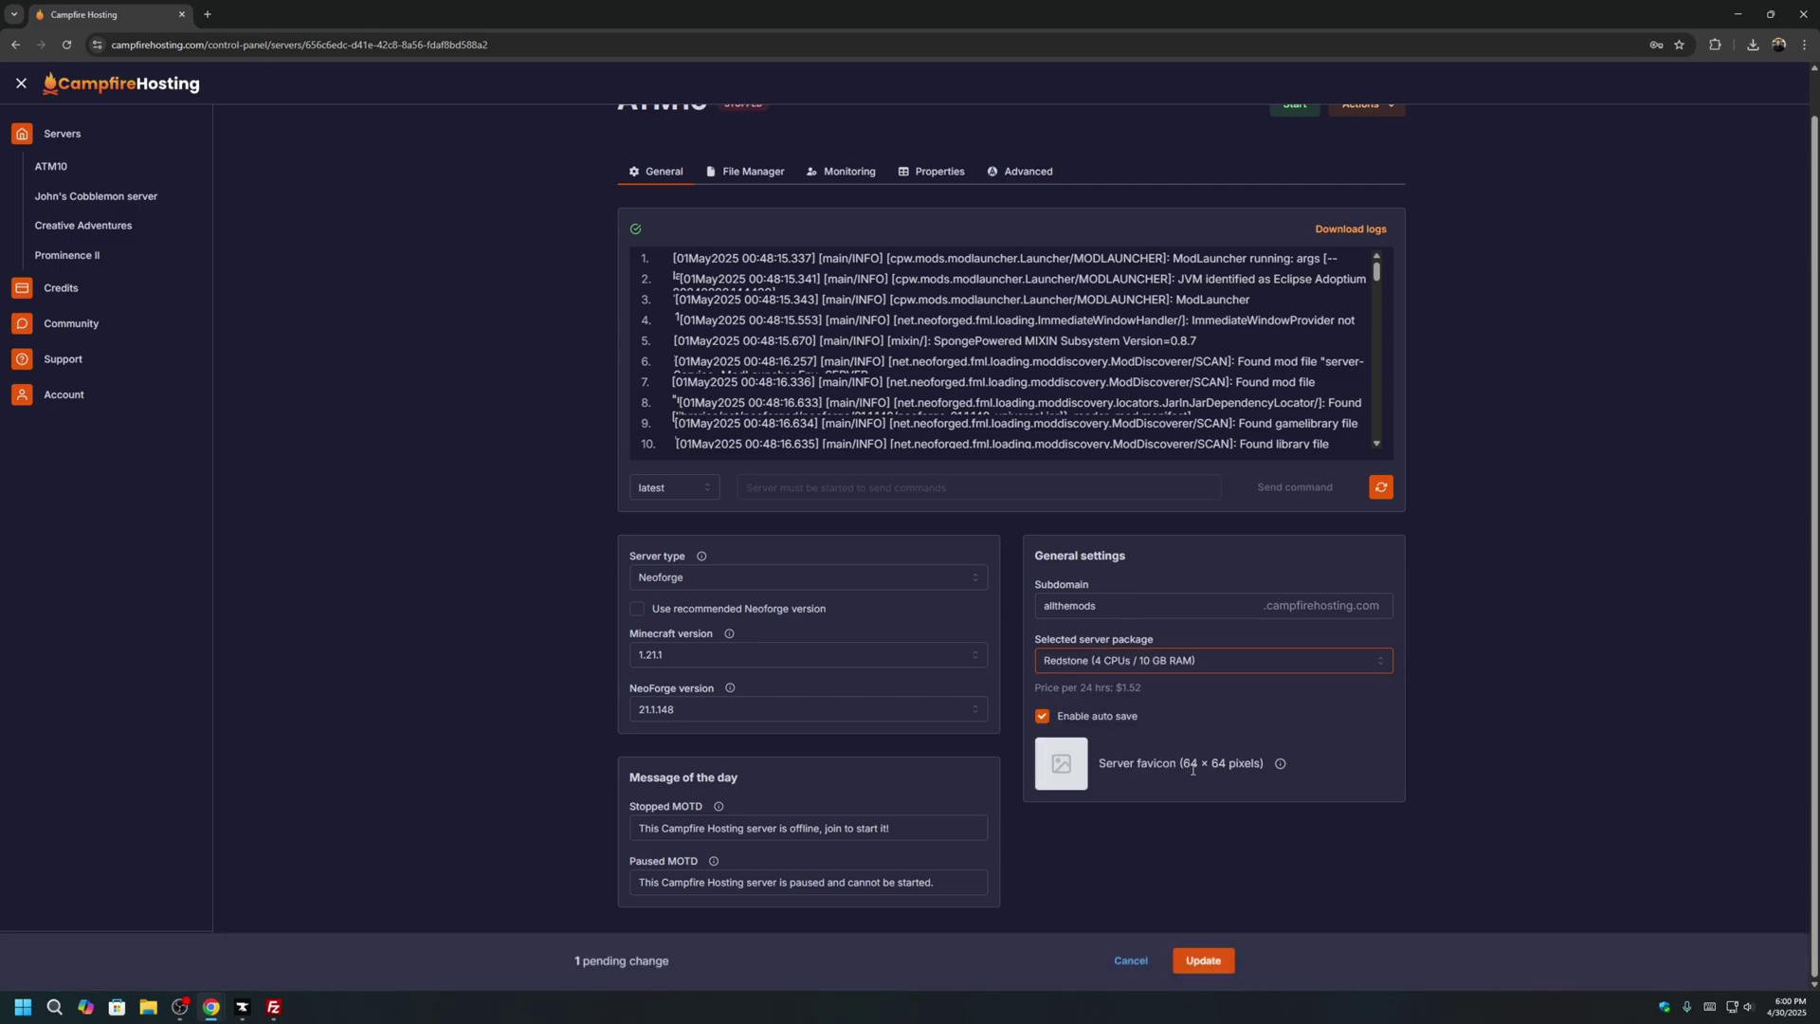
pyautogui.click(1203, 961)
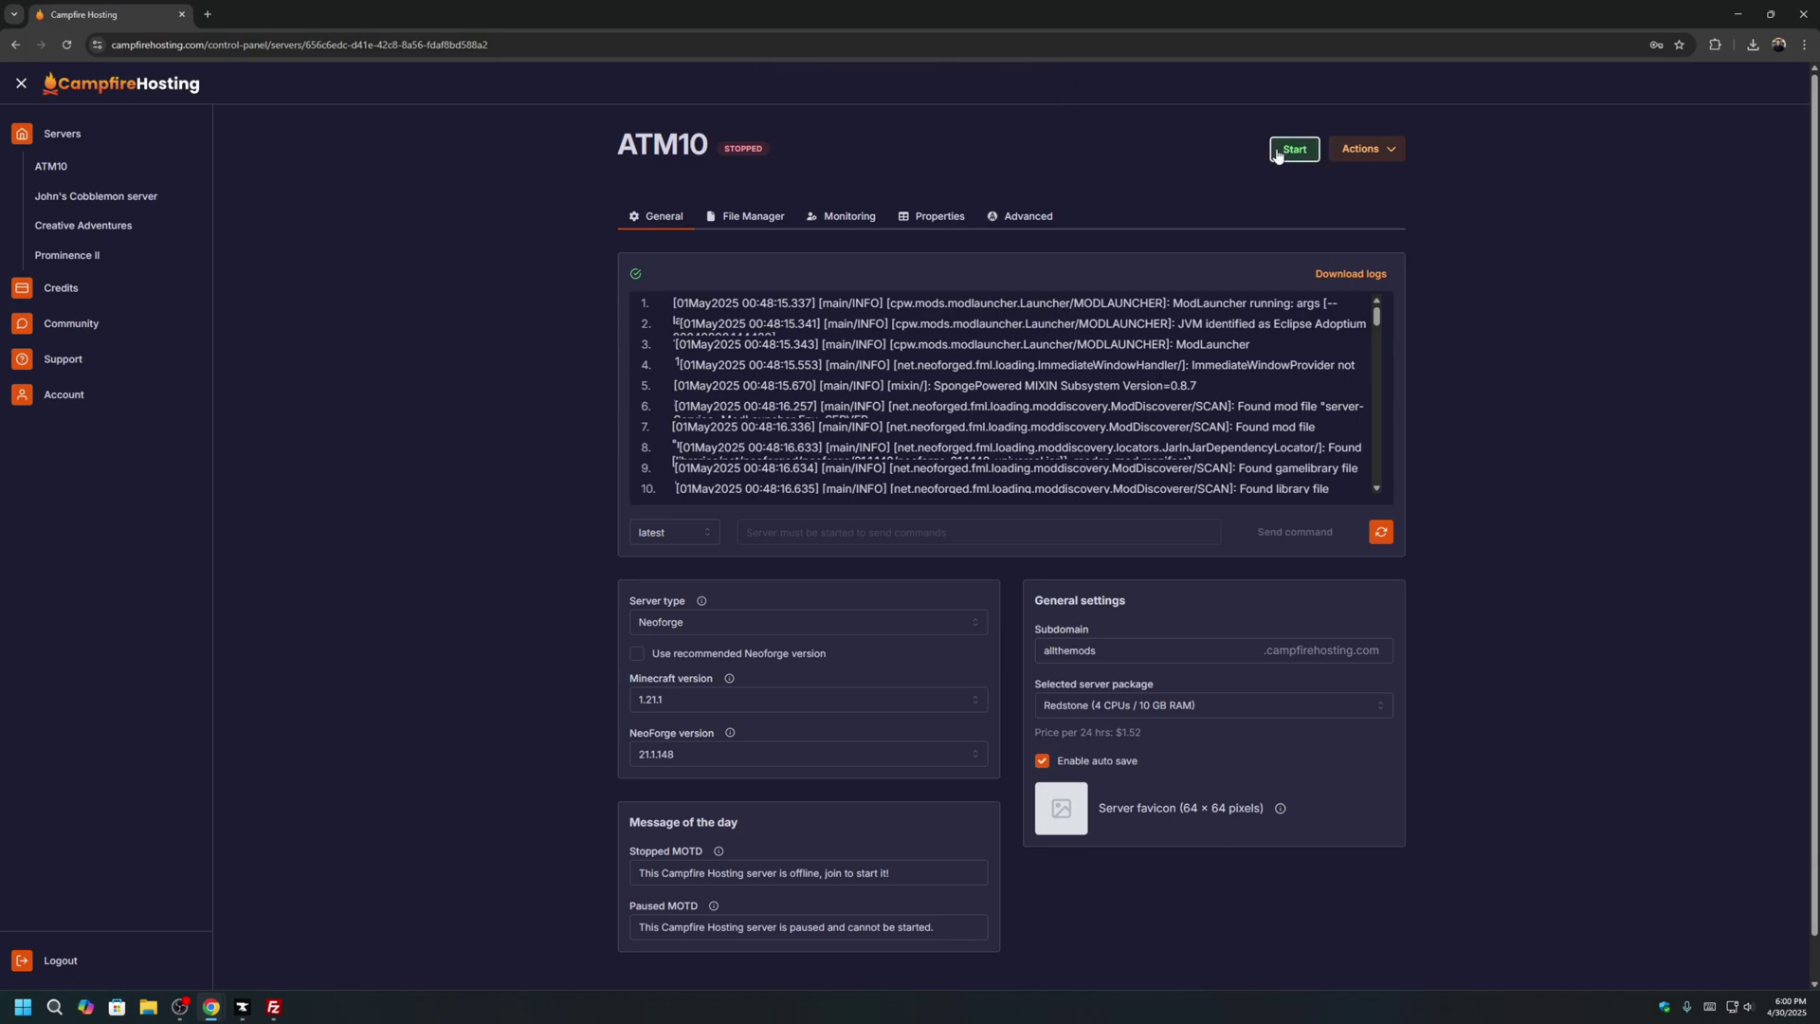
pyautogui.click(1294, 149)
pyautogui.click(1044, 95)
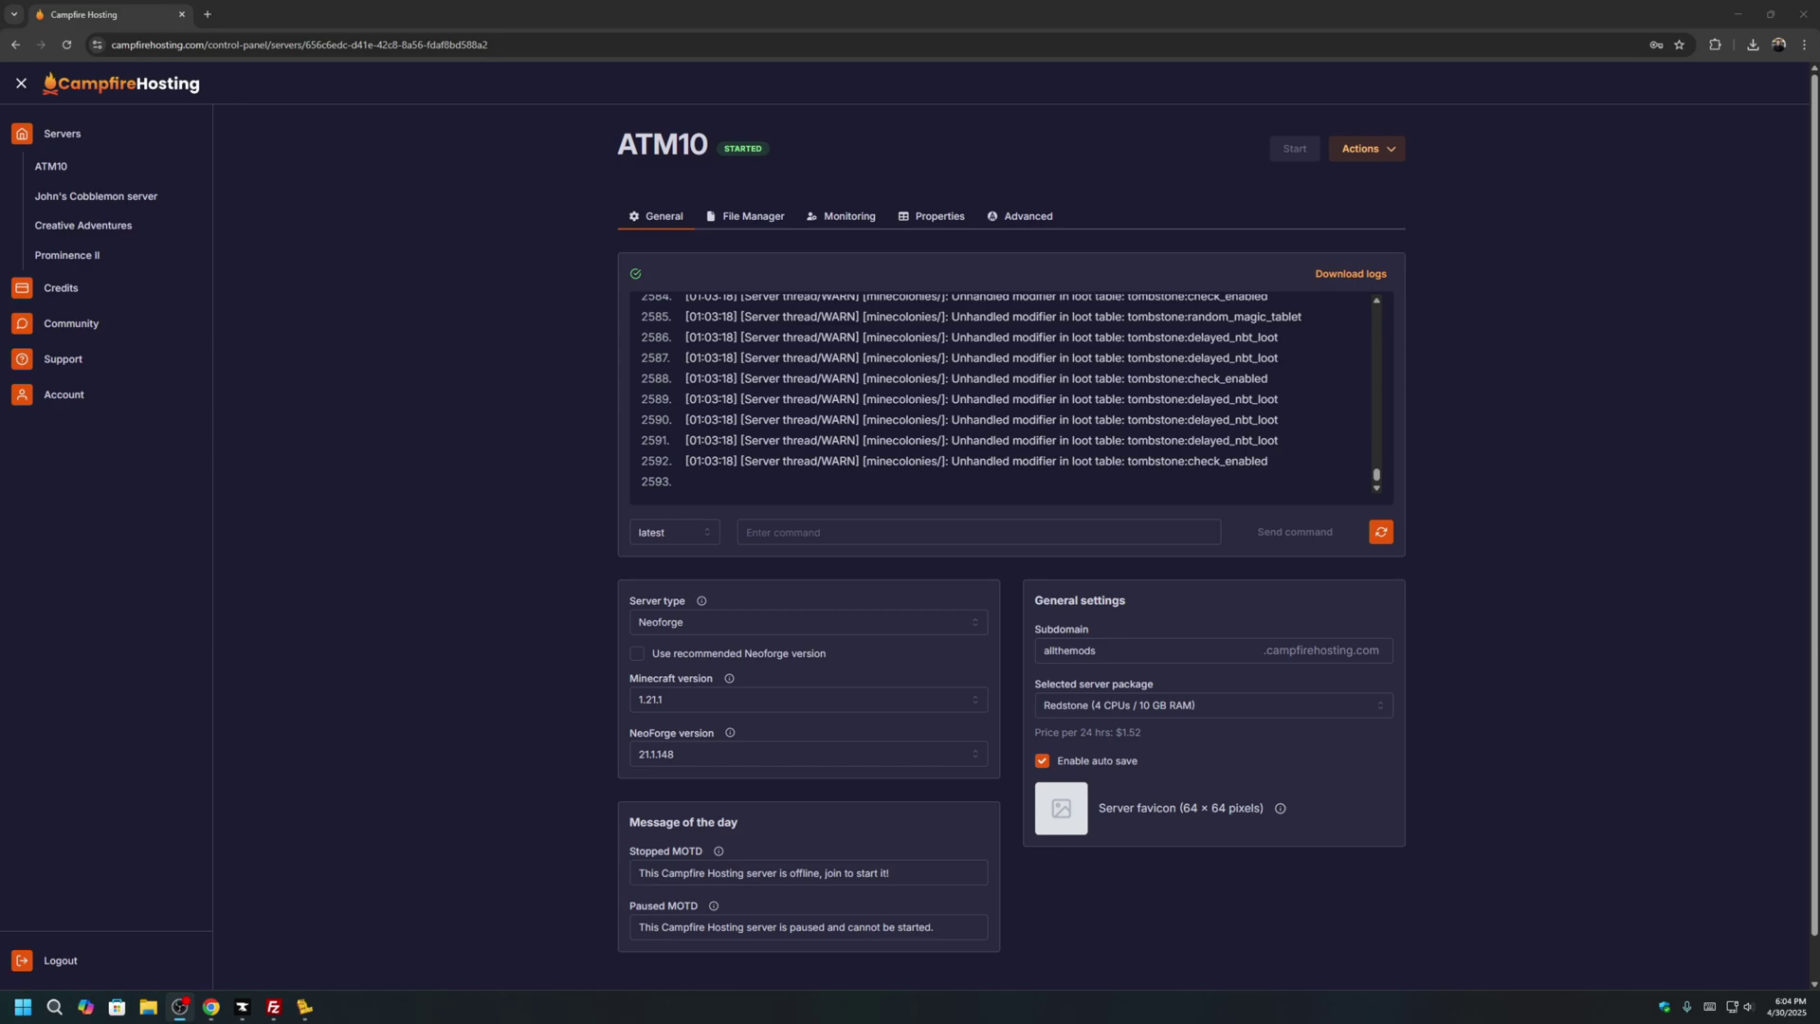
# Add allthemods.campfirehosting.com as a new server entry in Minecraft's multiplayer list.
pyautogui.hotkey('alt', 'Tab')
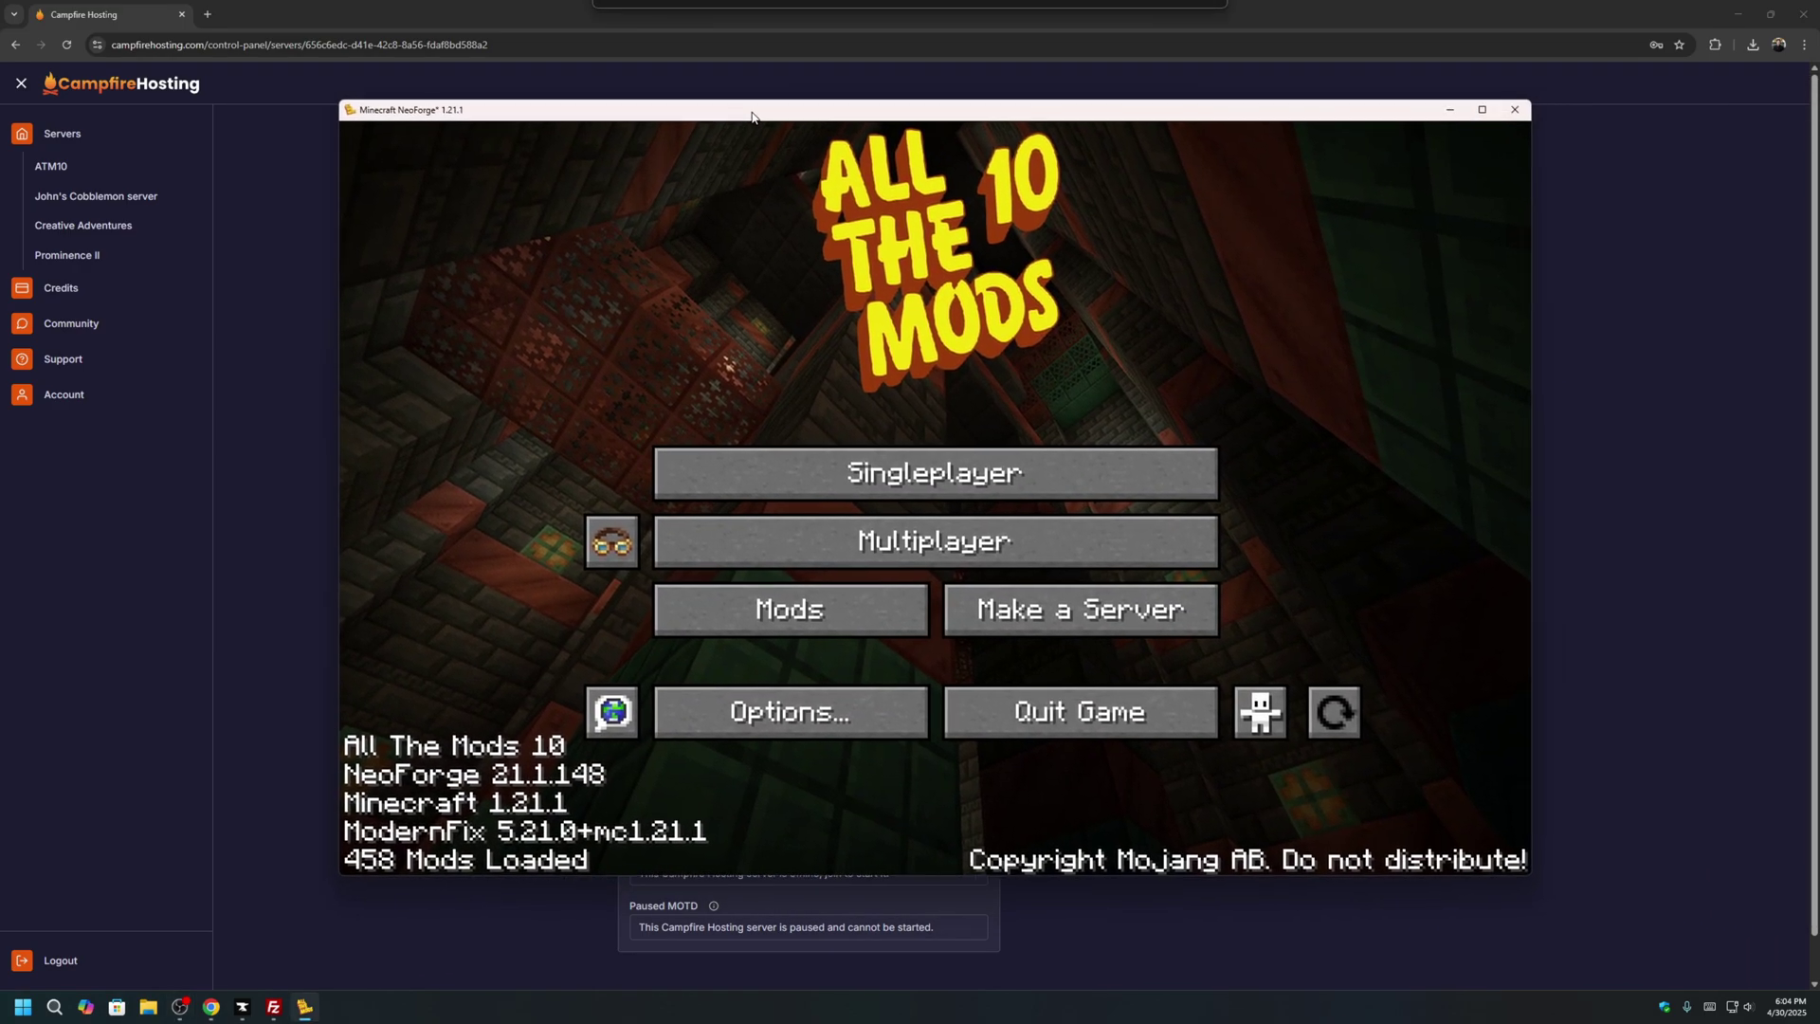
pyautogui.click(1047, 559)
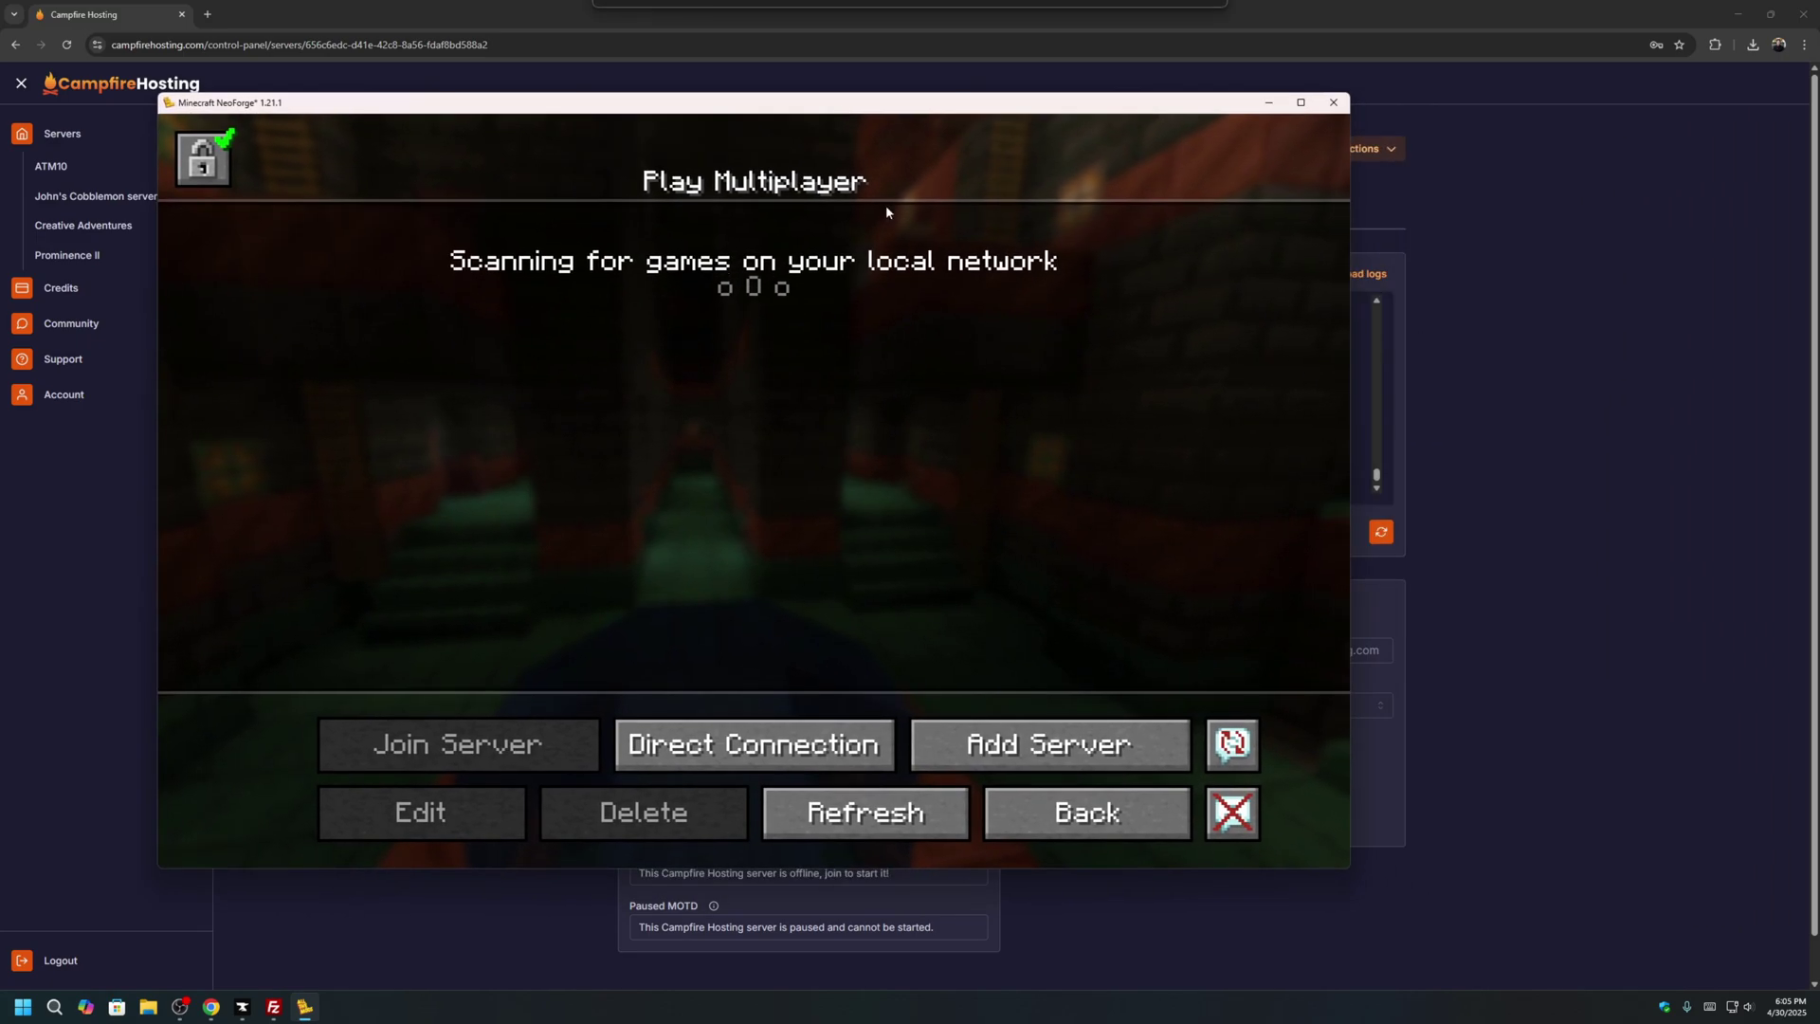
pyautogui.click(1049, 744)
pyautogui.click(845, 442)
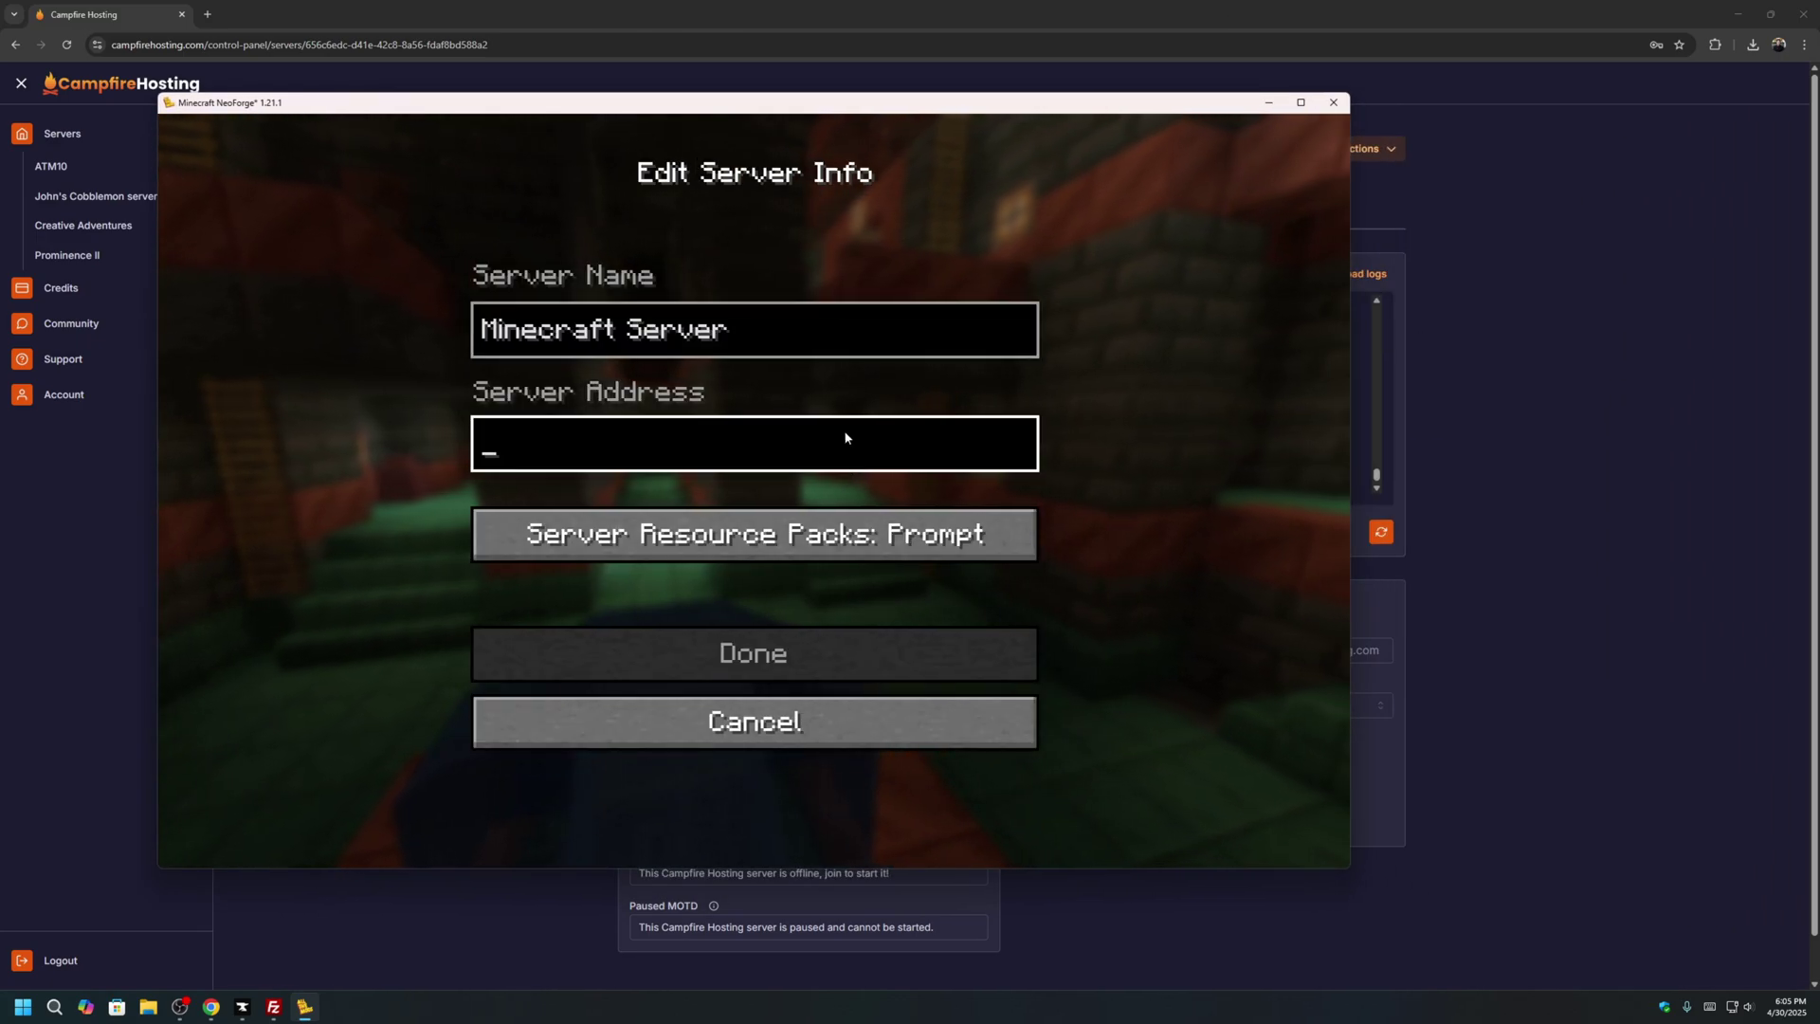
pyautogui.moveTo(814, 106); pyautogui.dragTo(493, 126)
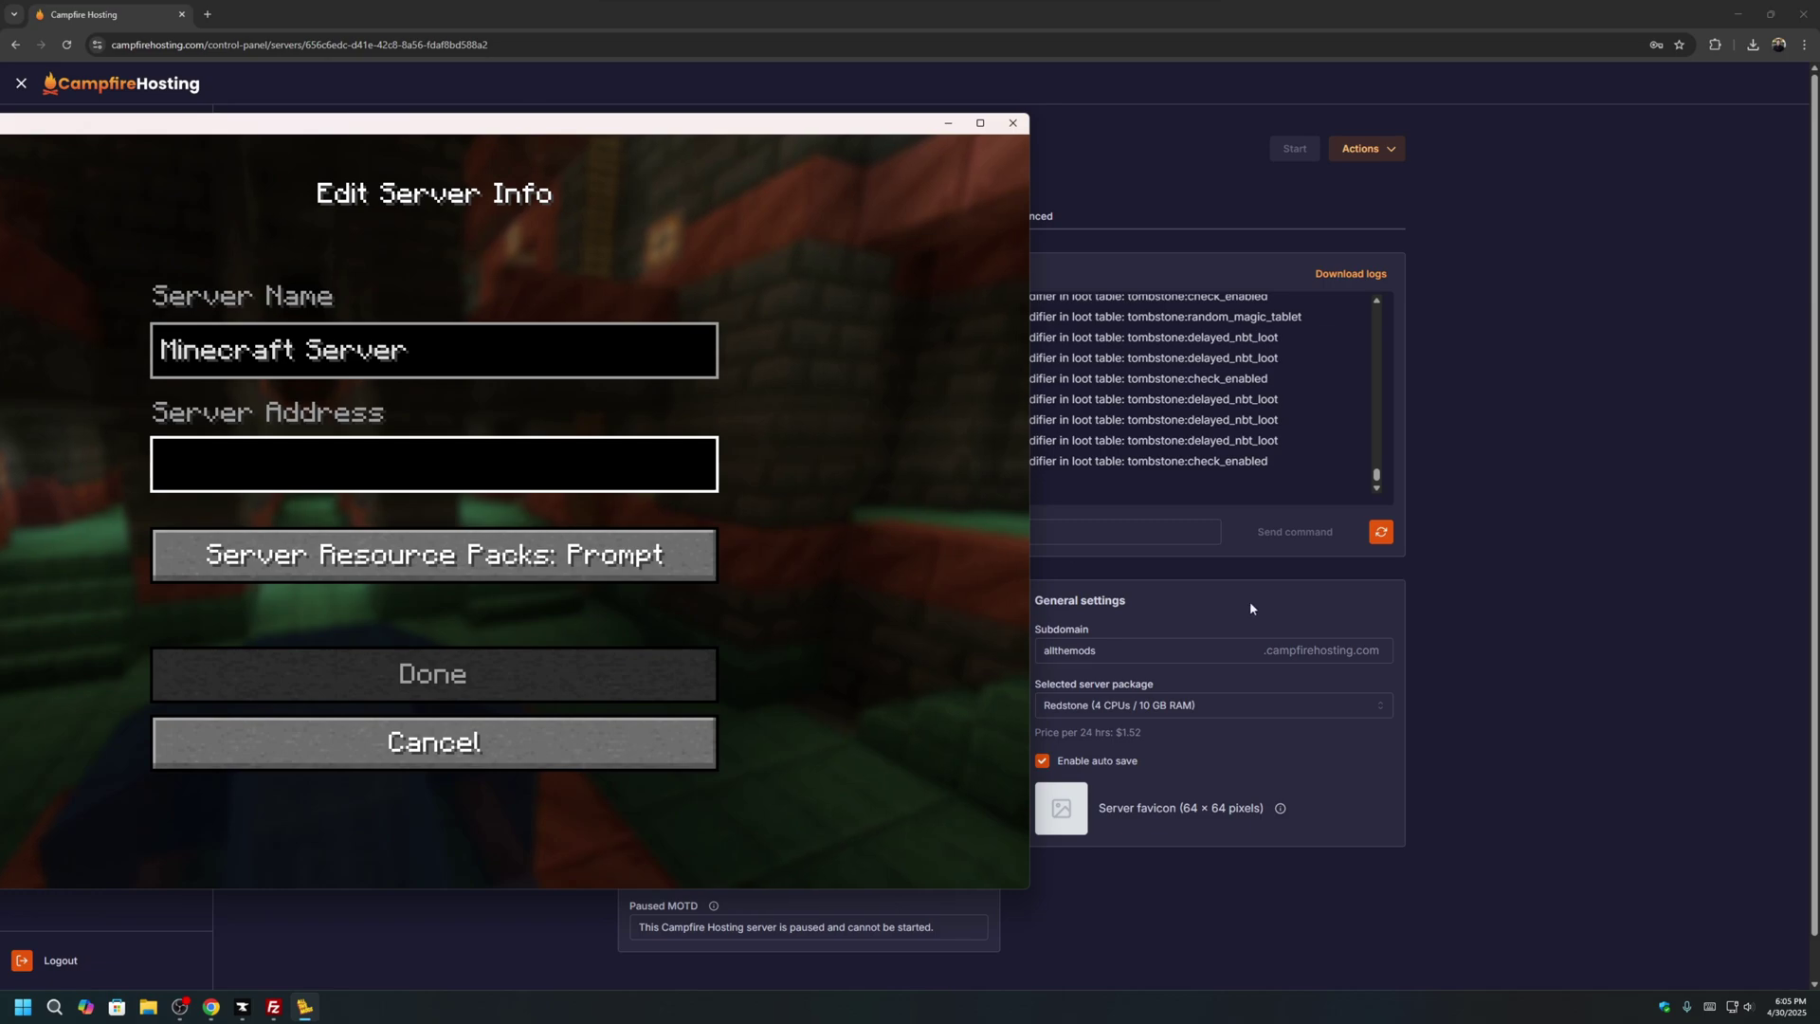
pyautogui.write('all')
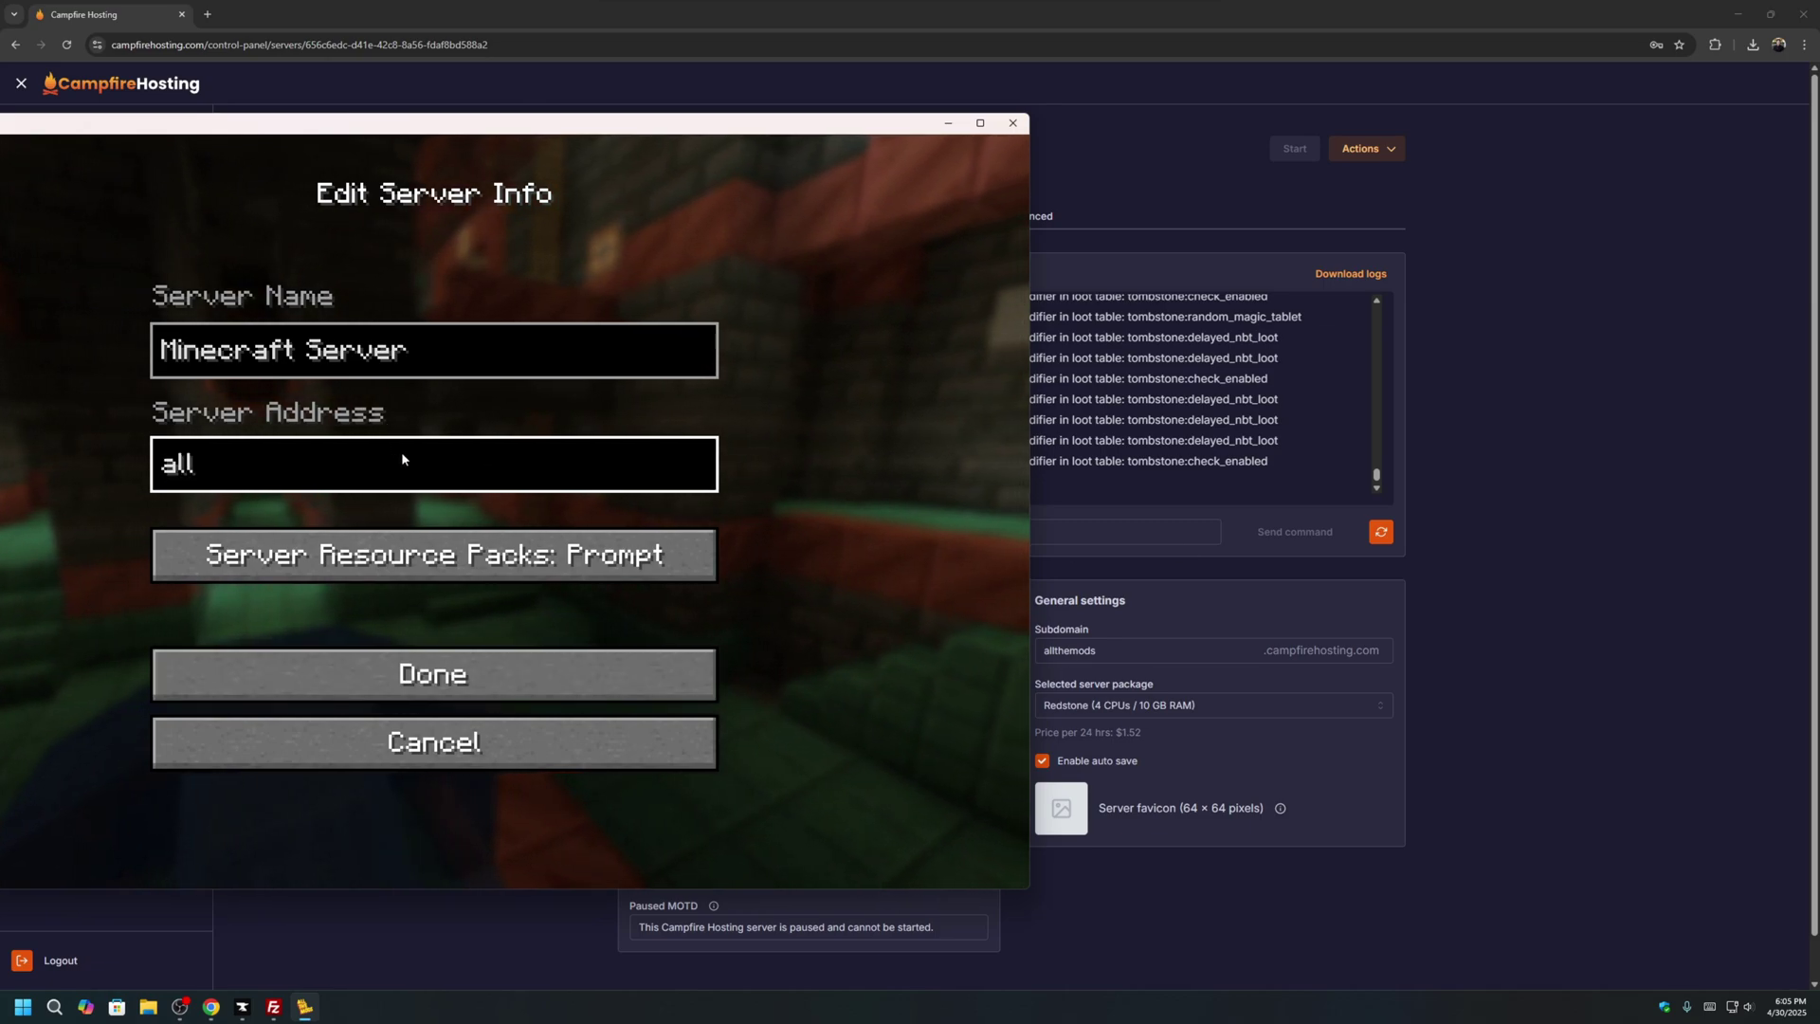
pyautogui.write('themods.campfirehosti')
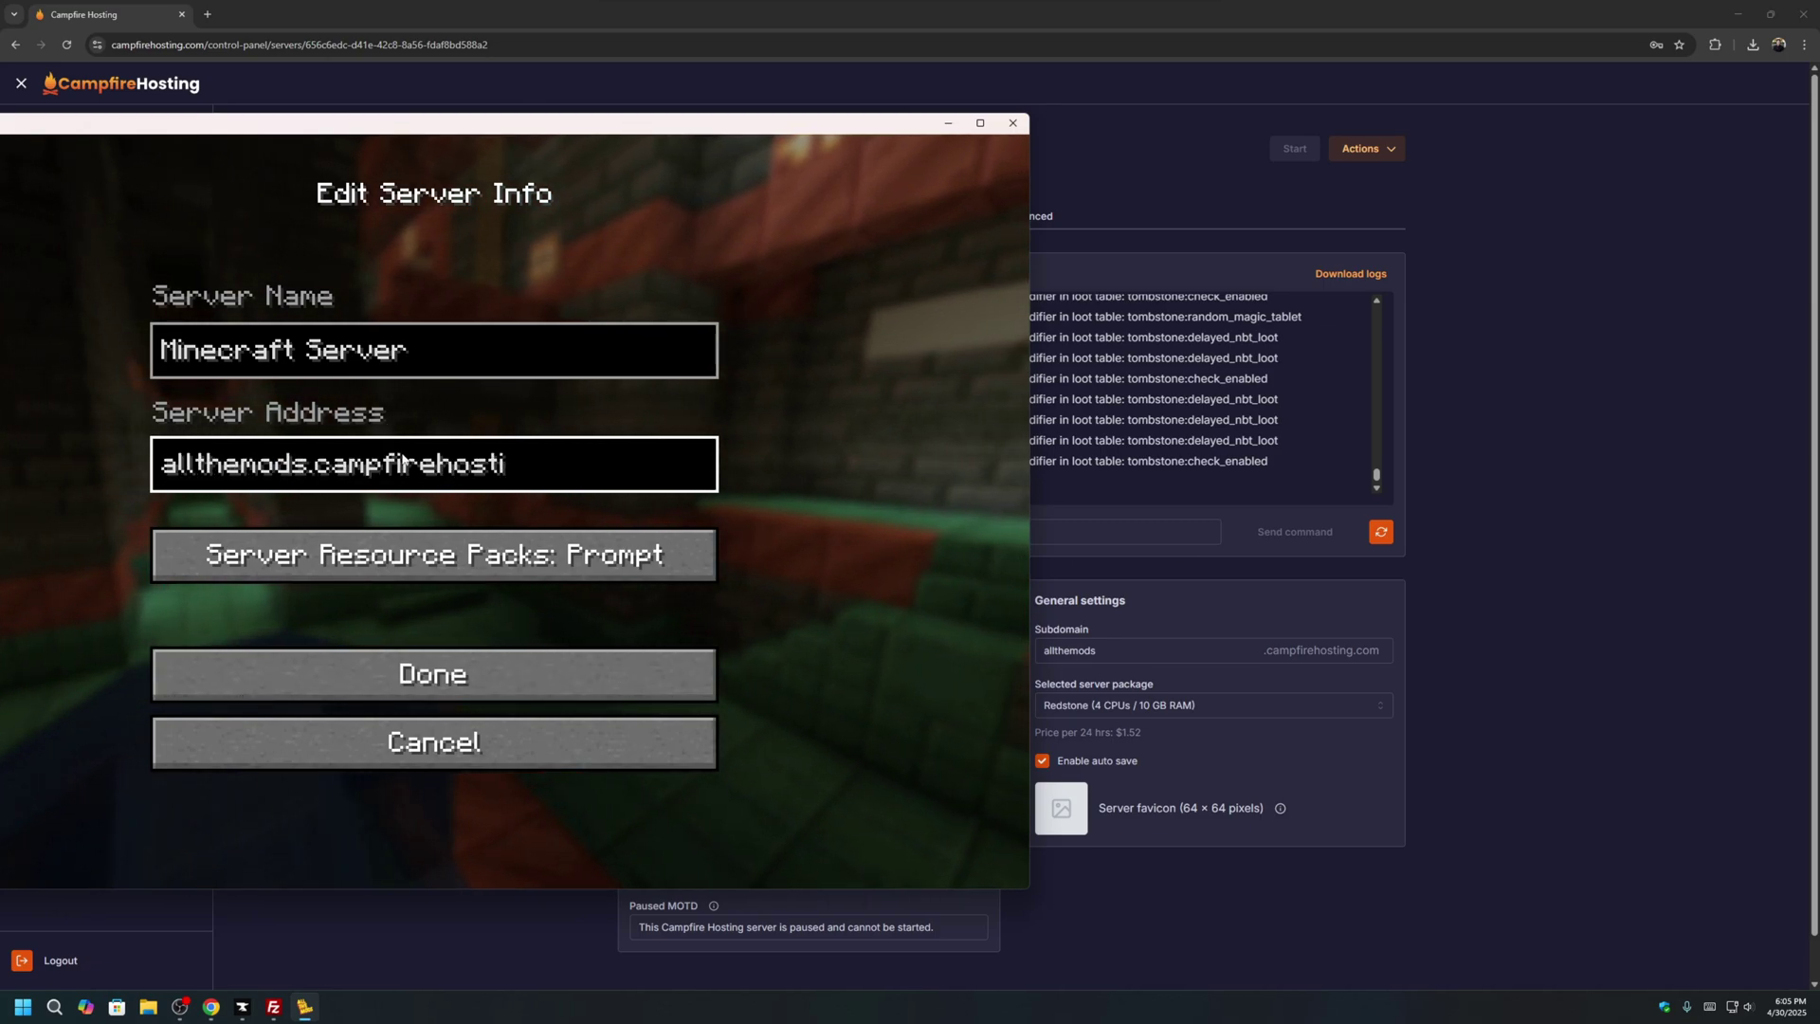
pyautogui.write('ng.com')
pyautogui.click(434, 674)
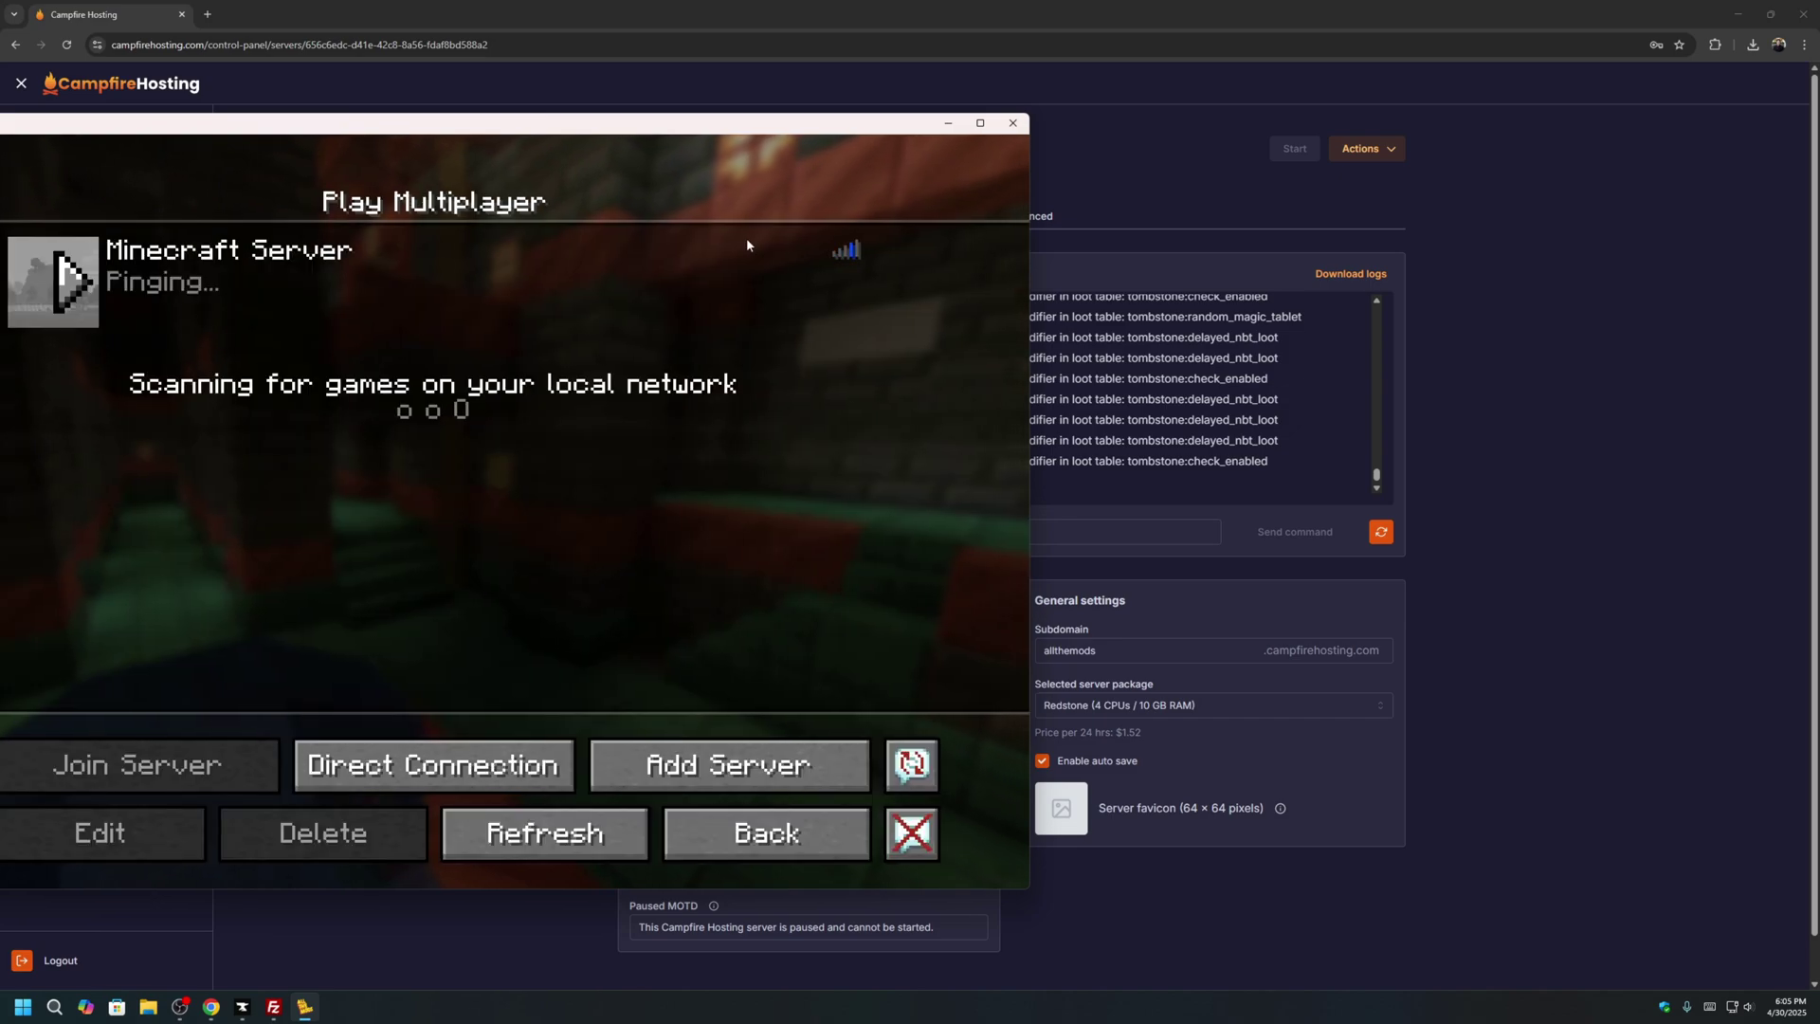
pyautogui.click(747, 245)
# Join the Minecraft Server in full screen, closing the manual and JourneyMap screens.
pyautogui.doubleClick(747, 244)
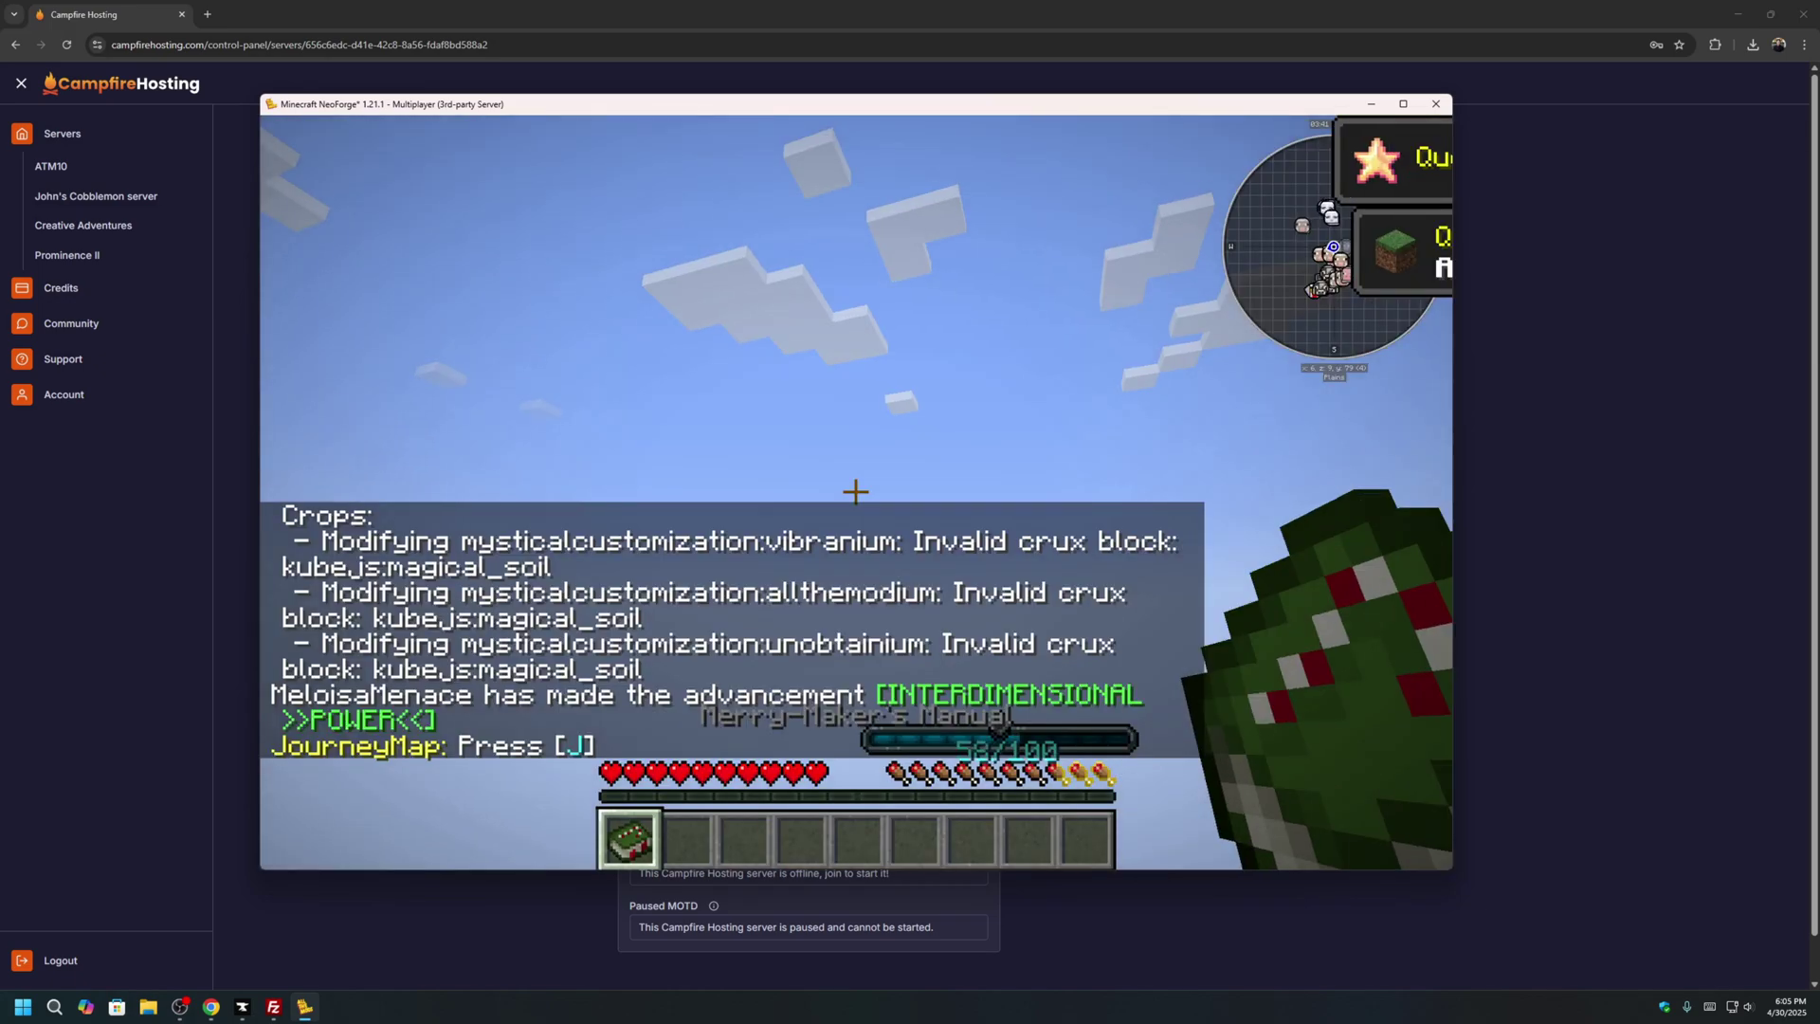
pyautogui.rightClick(855, 491)
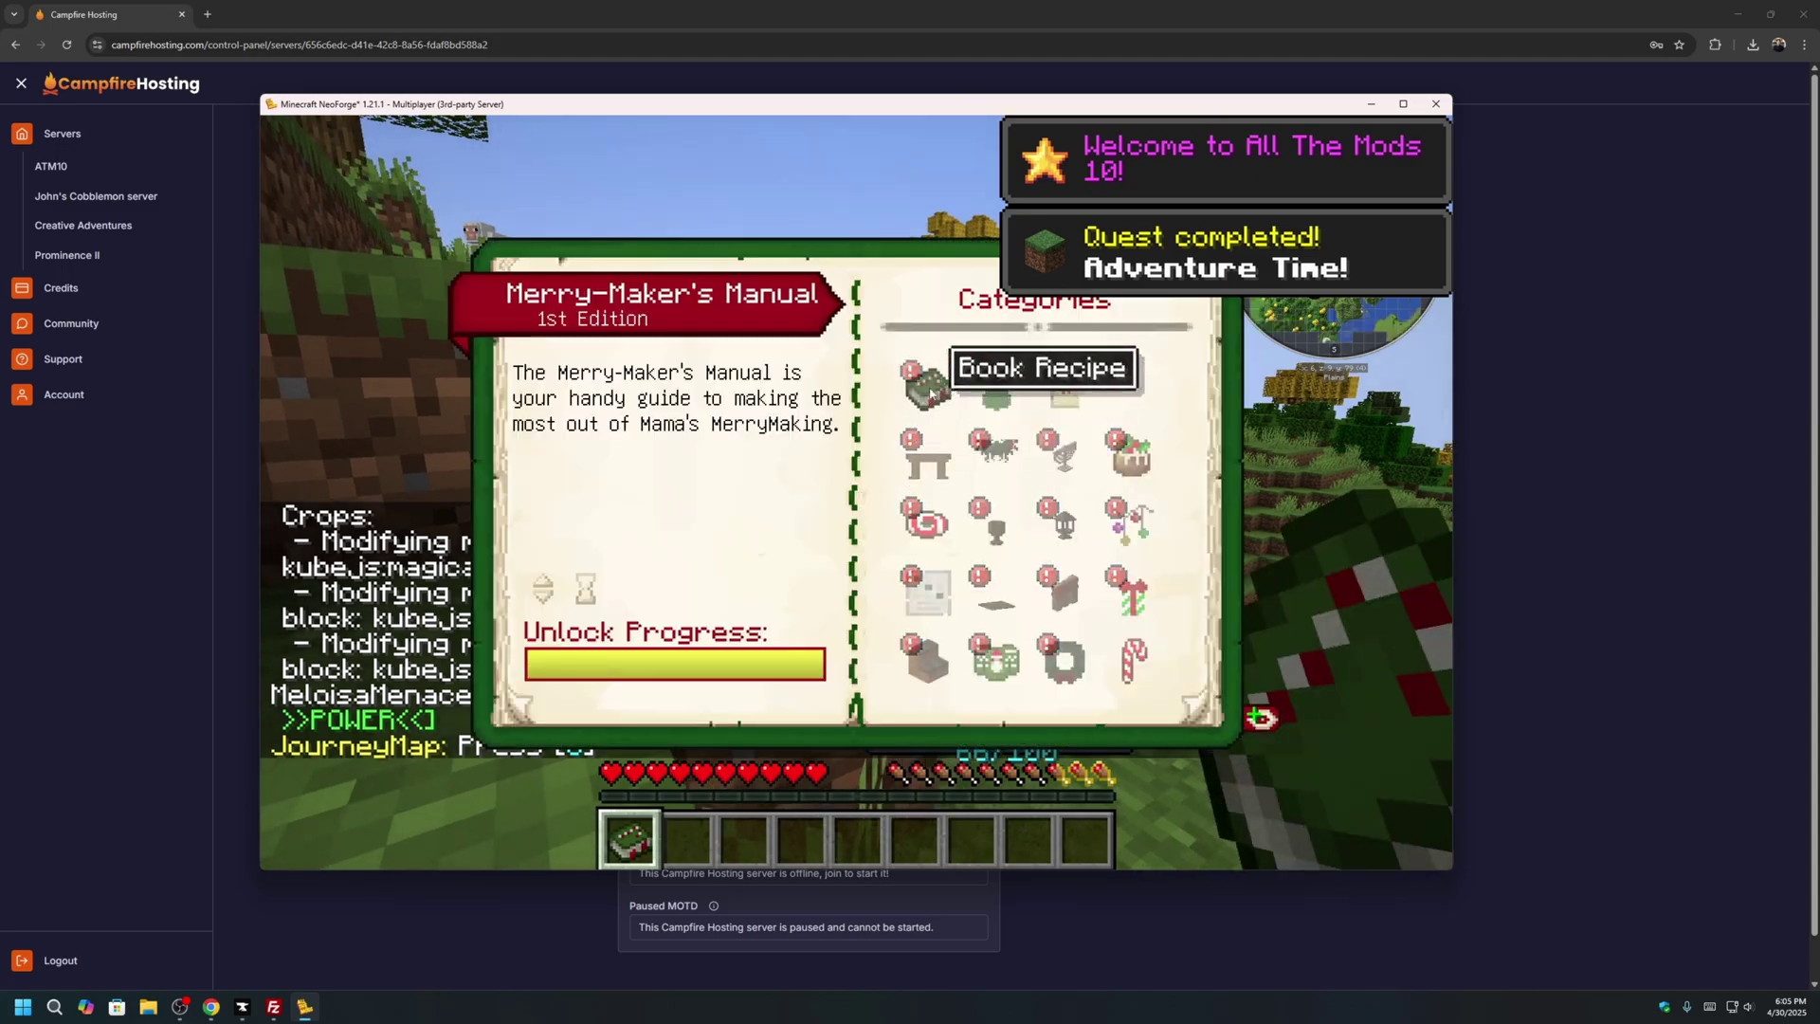
pyautogui.click(1402, 103)
pyautogui.press('Escape')
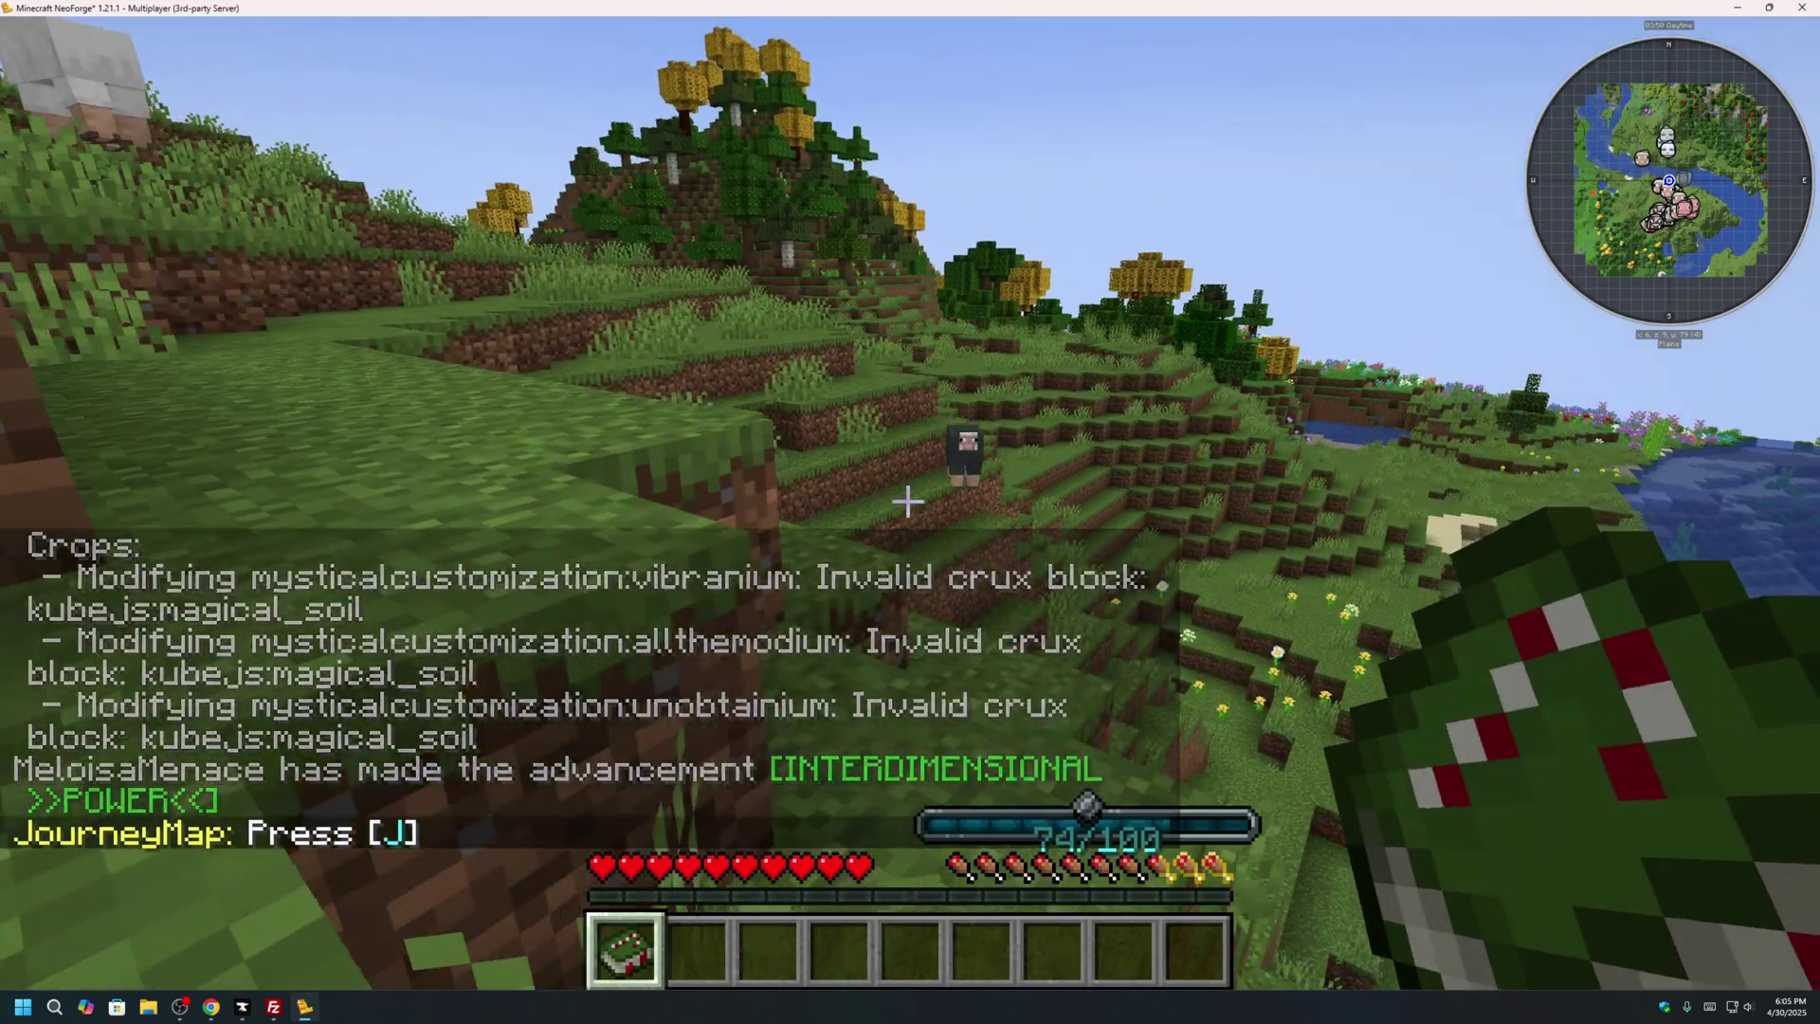
pyautogui.press('j')
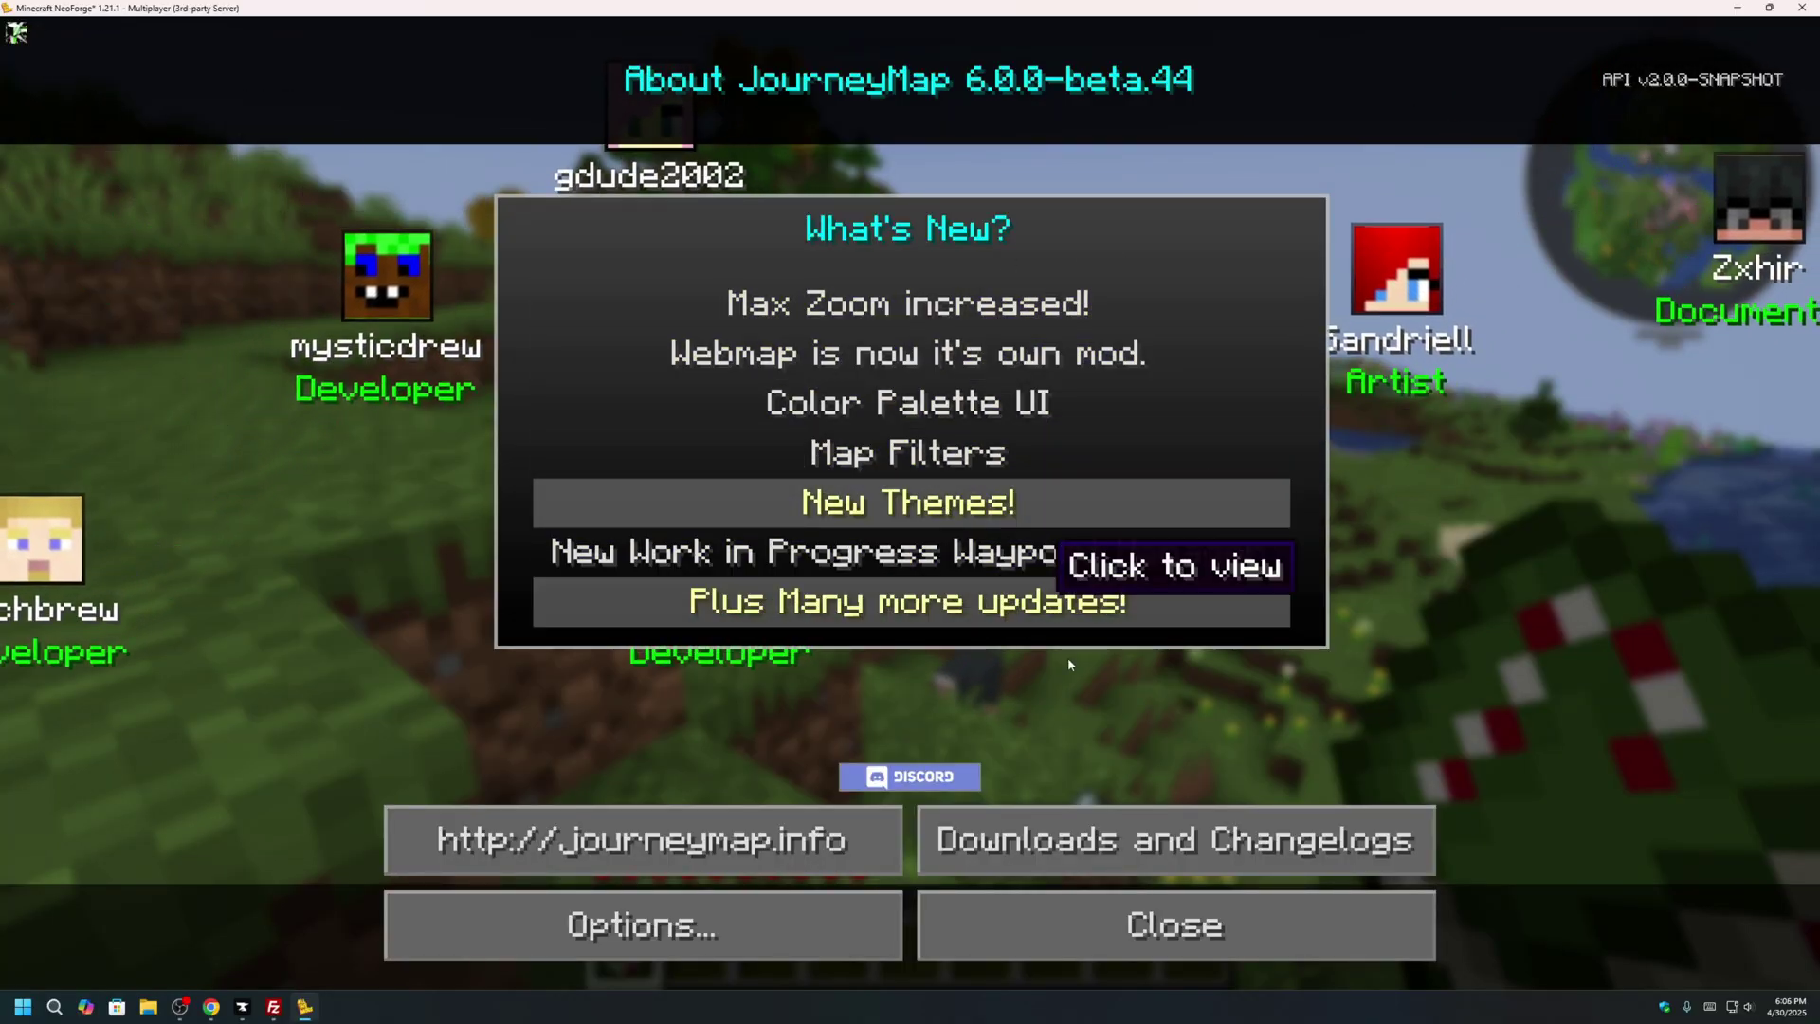
pyautogui.click(986, 924)
pyautogui.press('j')
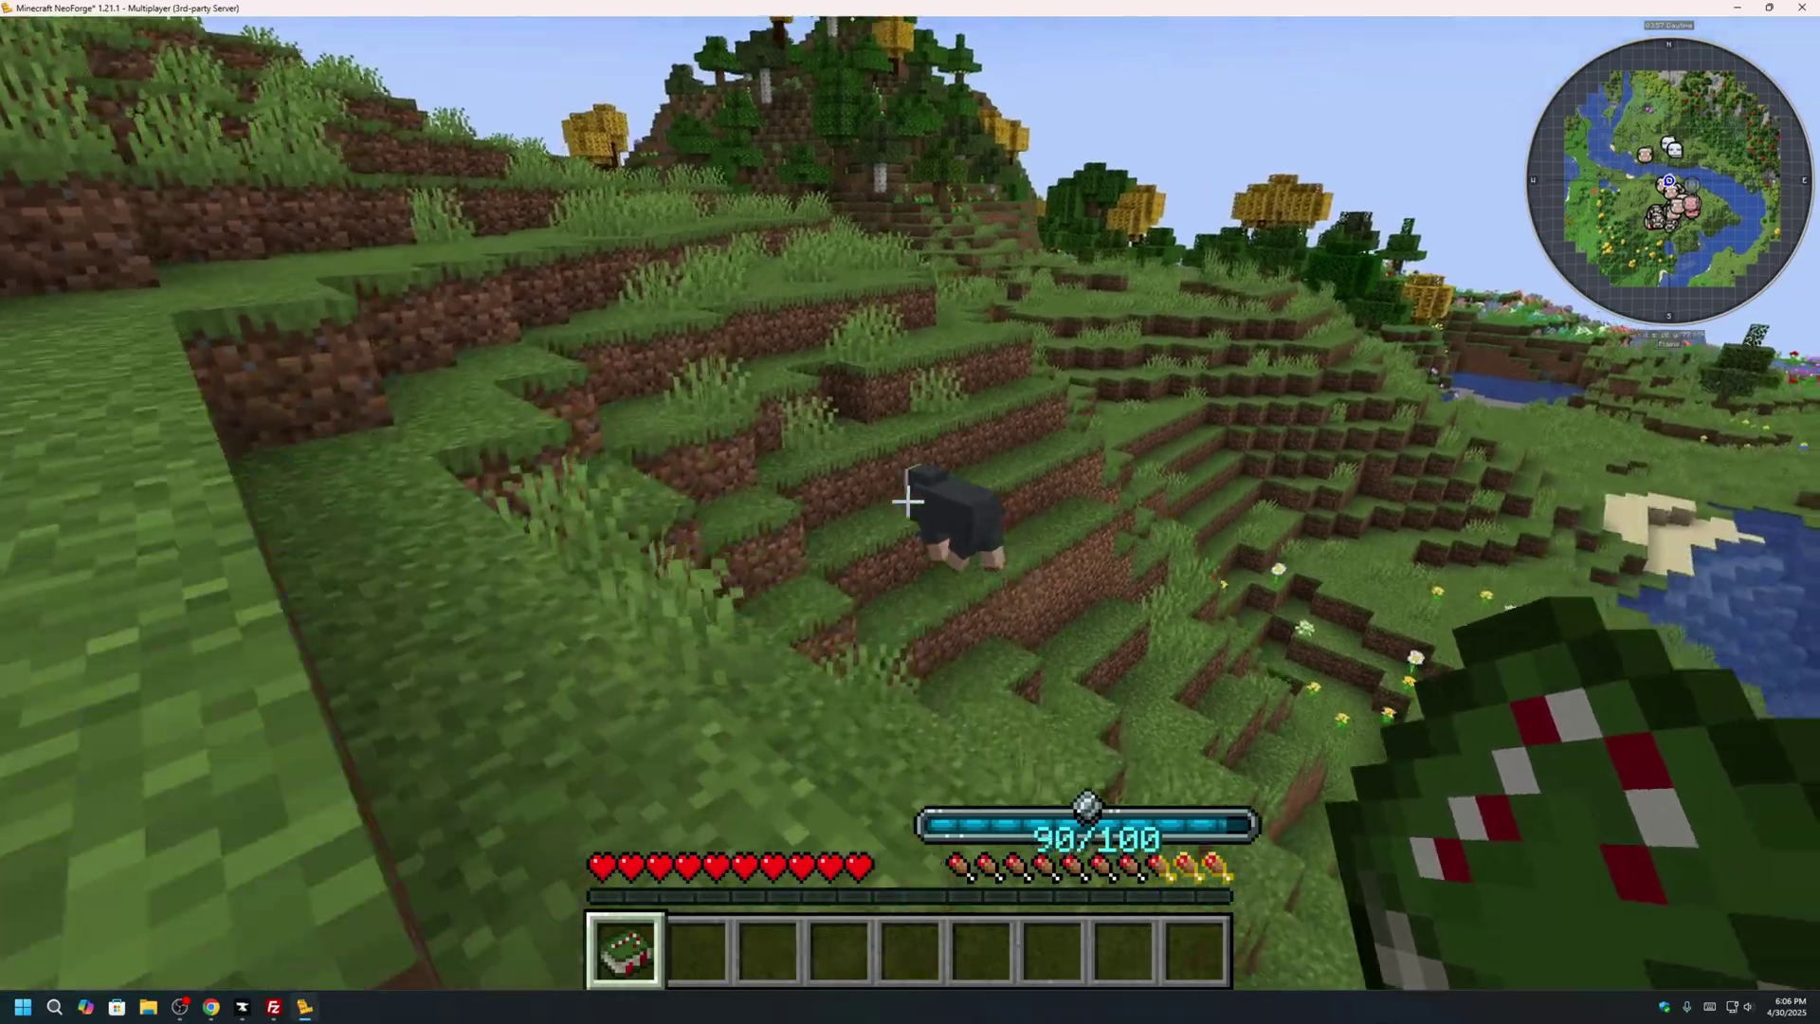
# Switch to third-person view and walk up across the grassy plateau.
pyautogui.press('F5')
pyautogui.press('w')
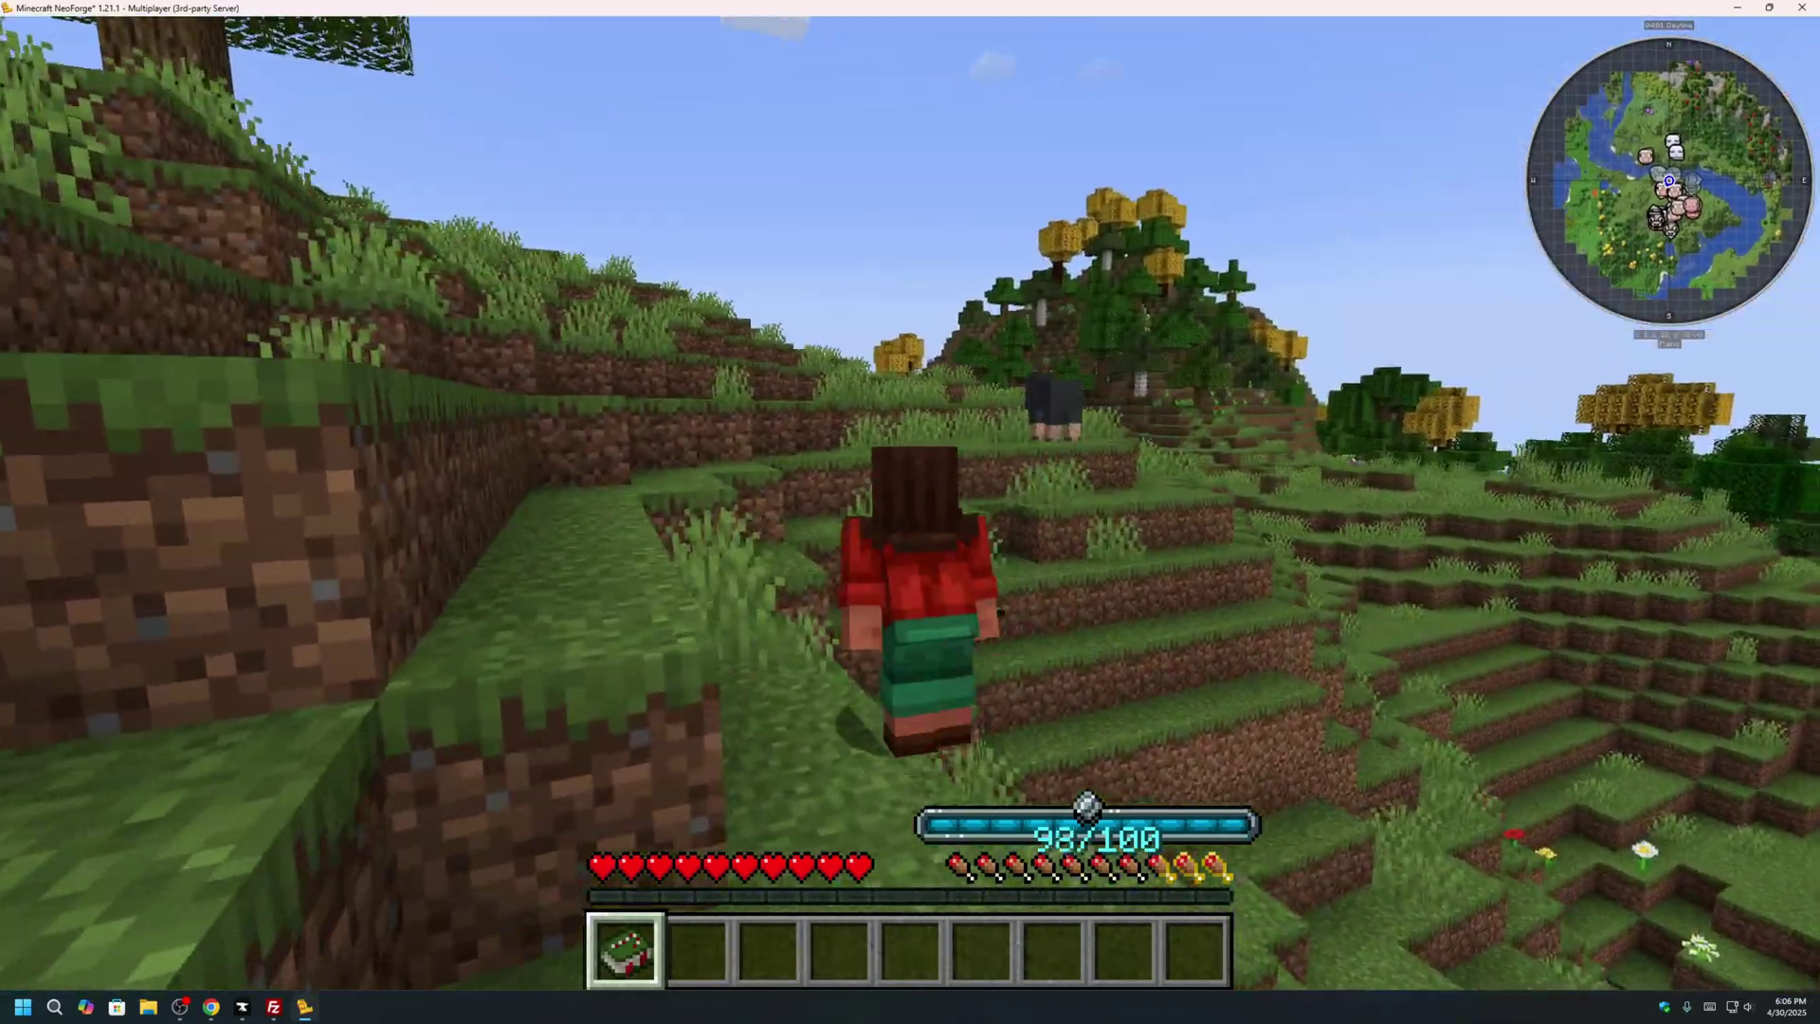
pyautogui.press('w')
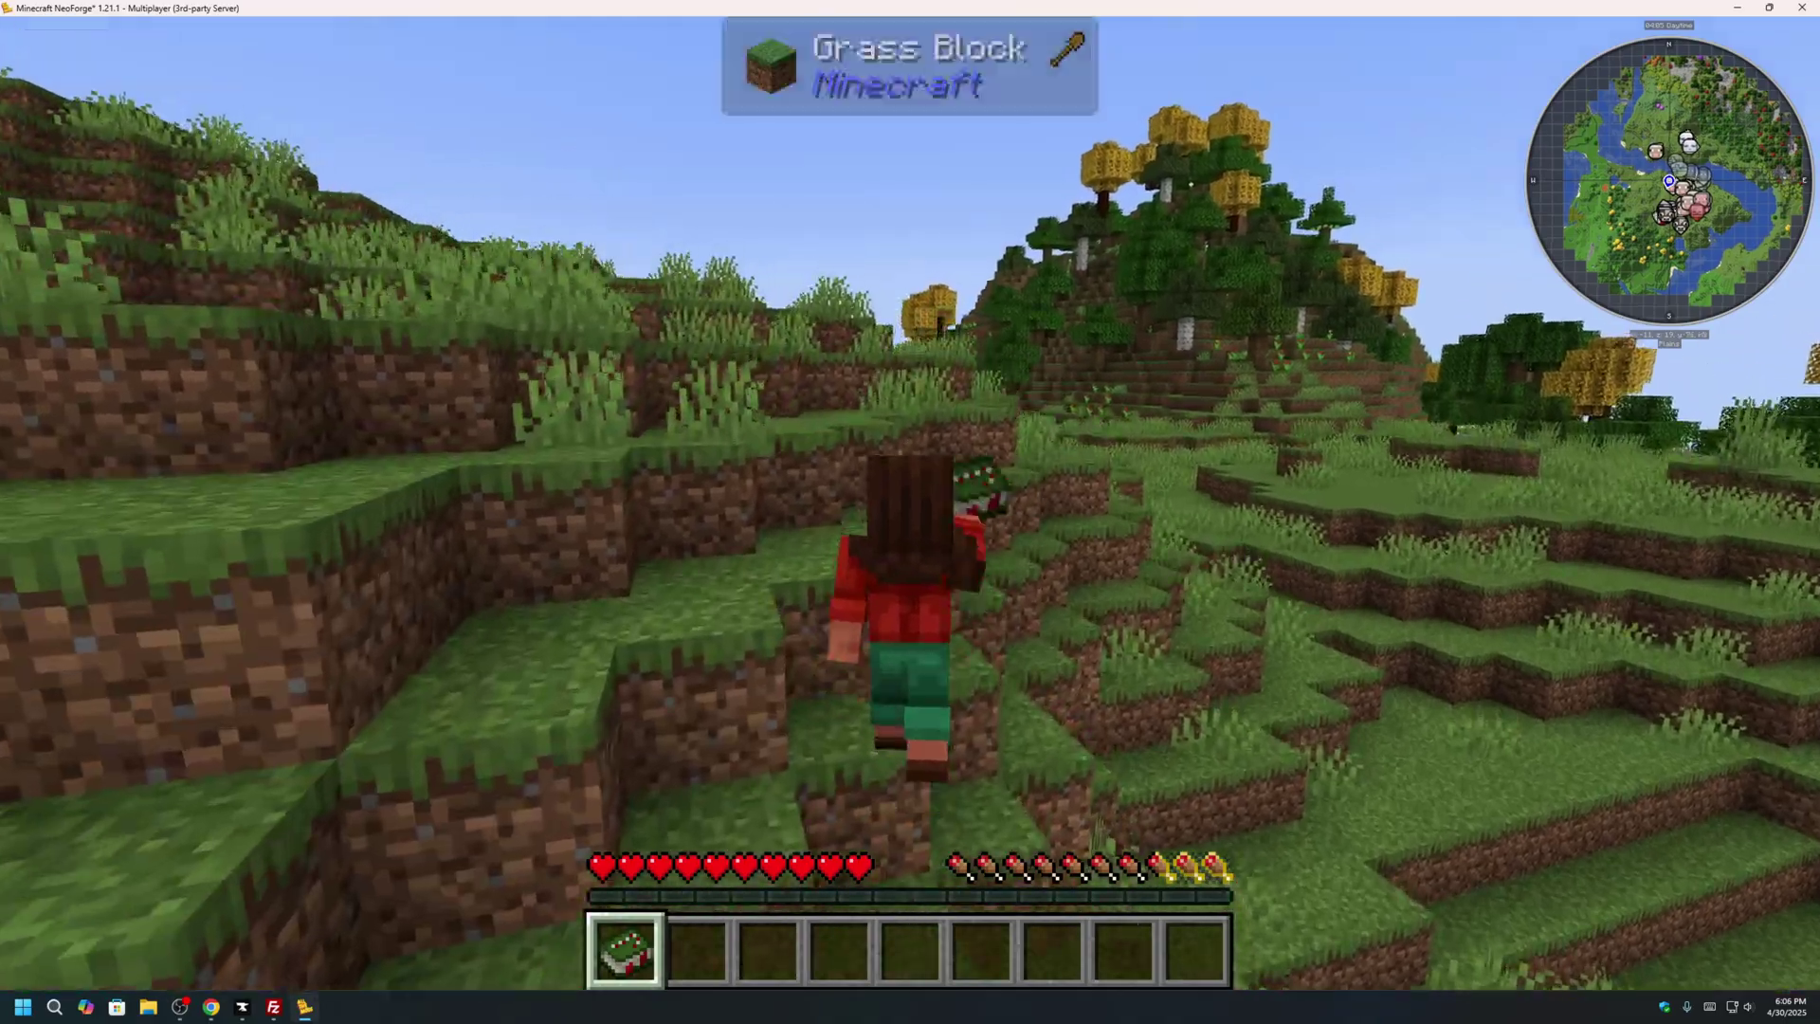
pyautogui.press('w')
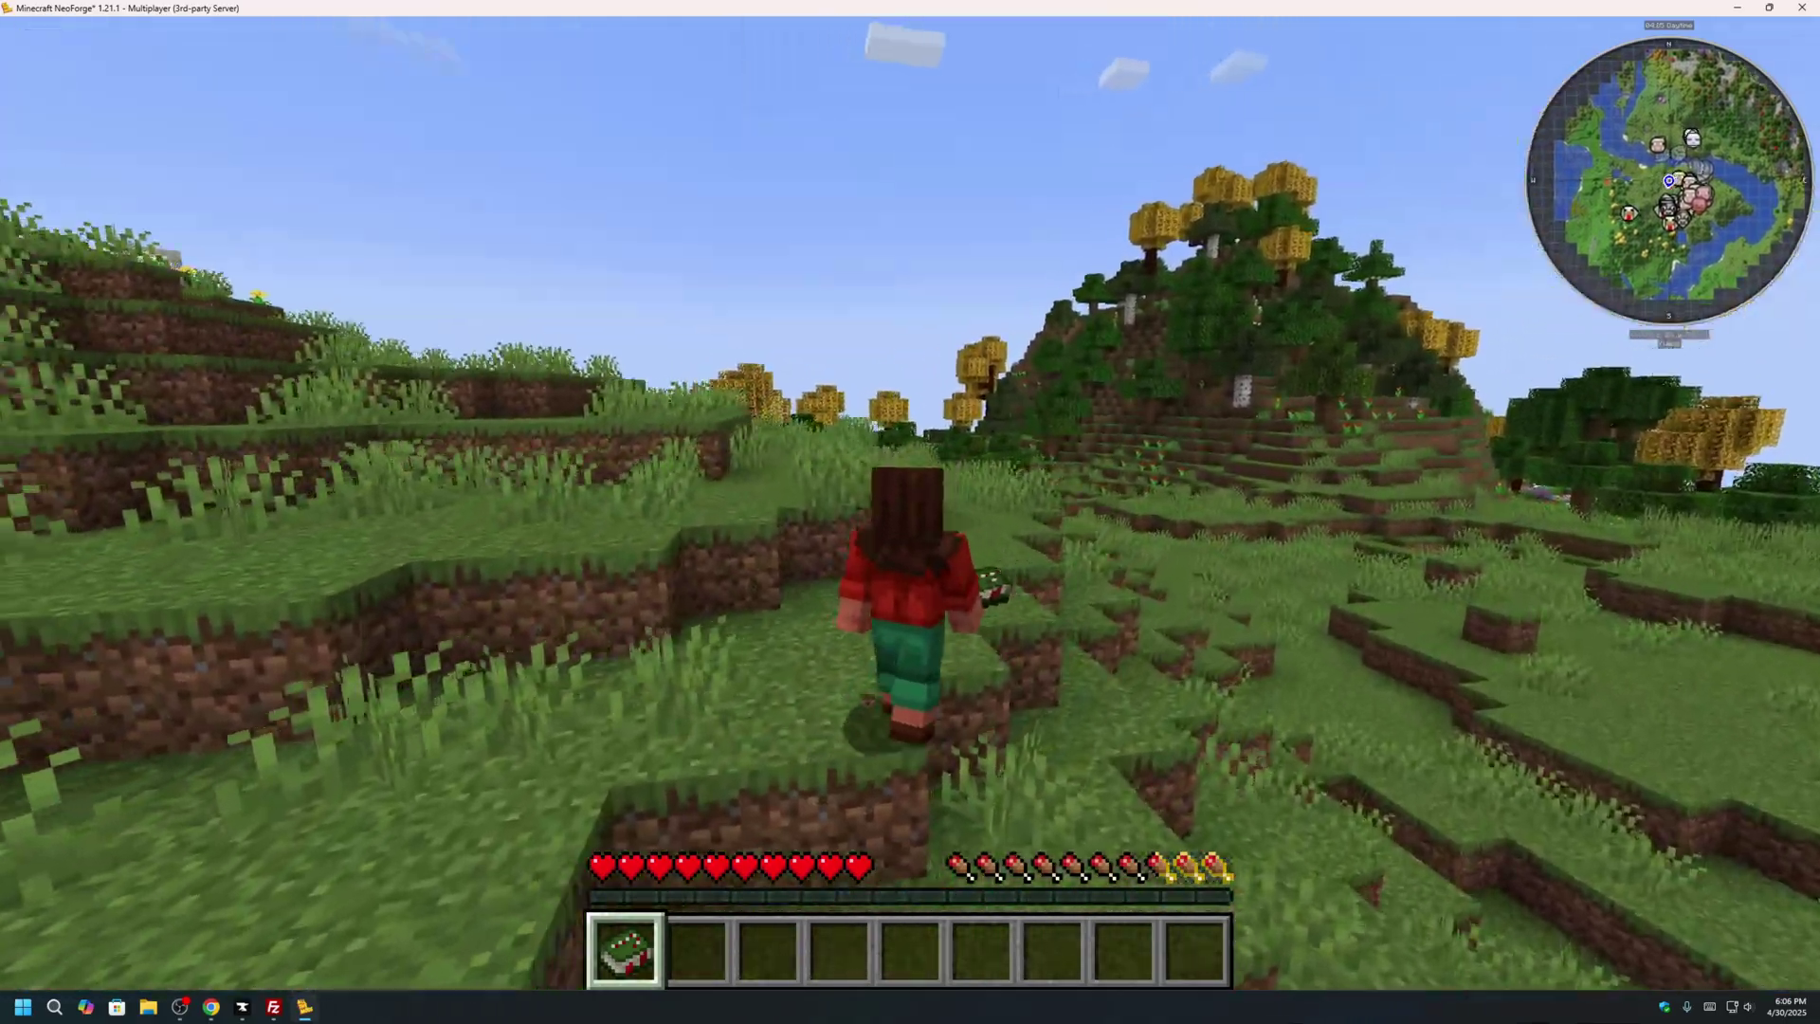